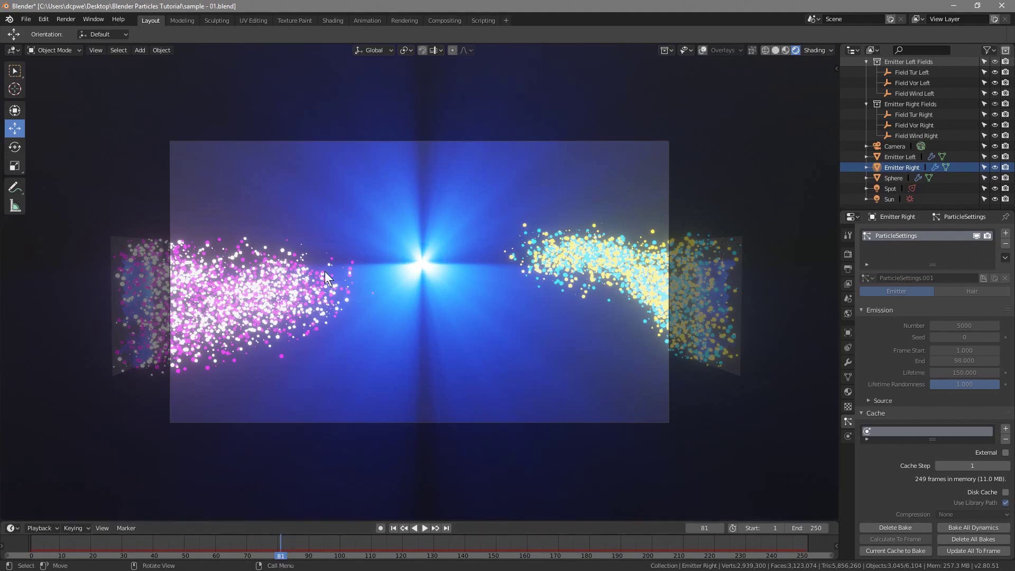
Leave the finished sample scene and launch a second Blender instance with the default General scene.
mouse_move(280, 549)
right_mouse_down()
mouse_move(444, 558)
mouse_move(694, 539)
mouse_move(278, 553)
right_mouse_up()
middle_click_drag(275, 286, 954, 37)
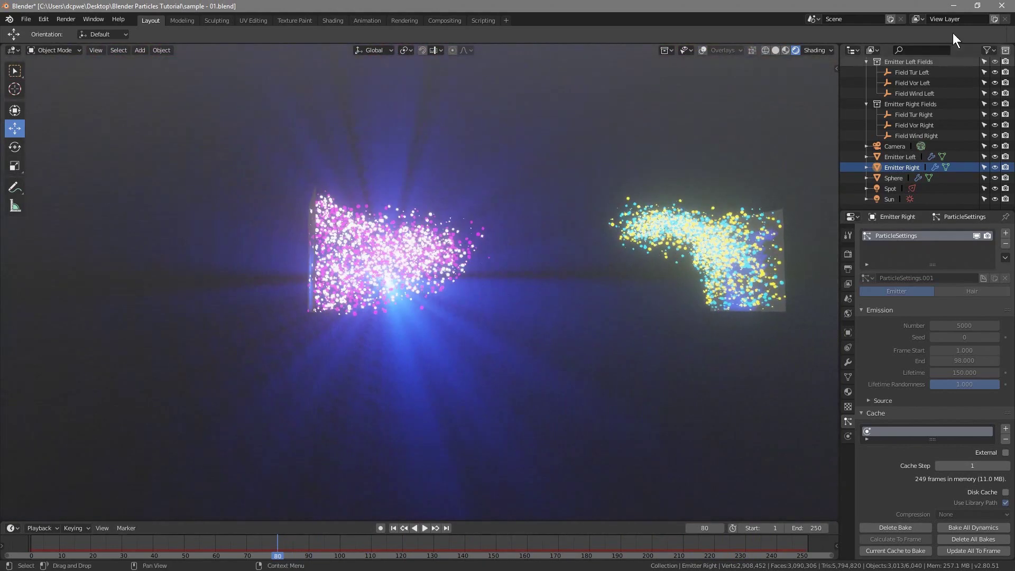
left_click(955, 5)
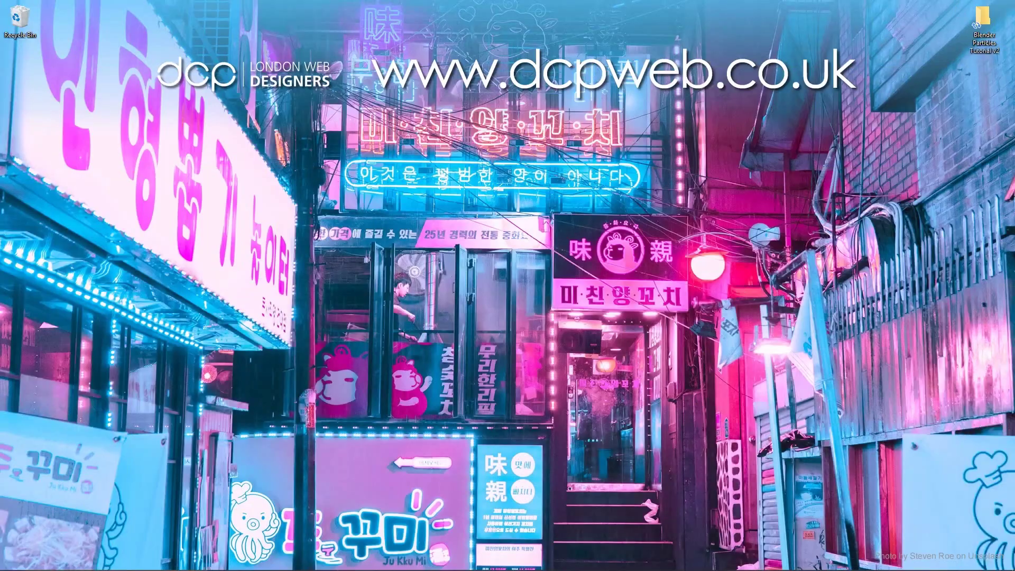
mouse_move(588, 564)
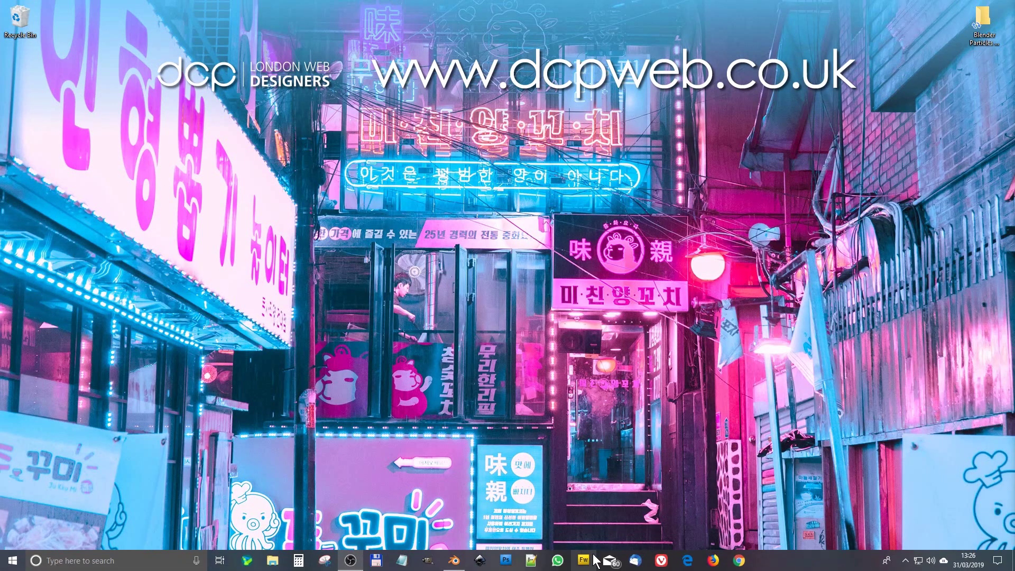
right_click(456, 560)
left_click(423, 506)
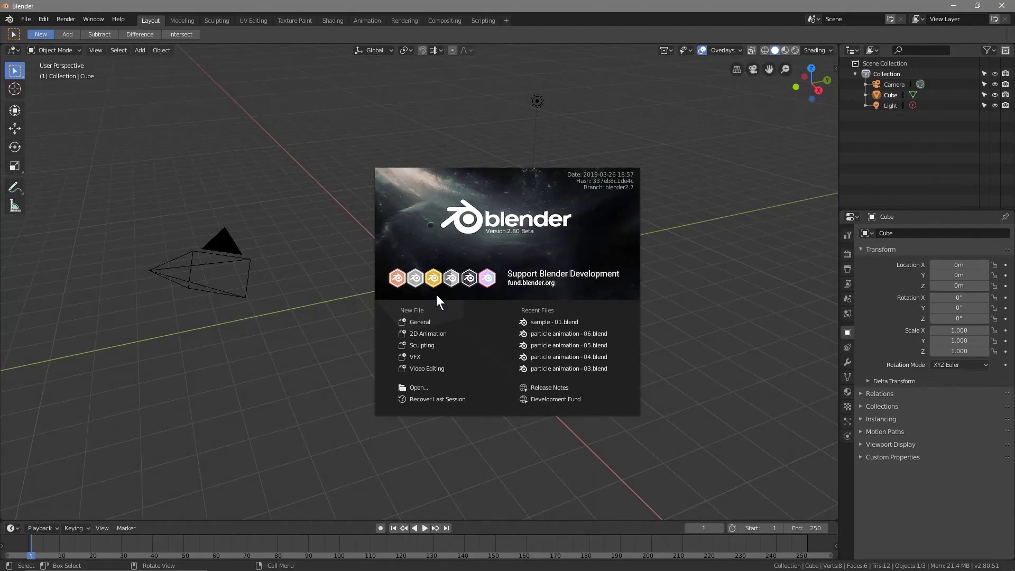
left_click(414, 317)
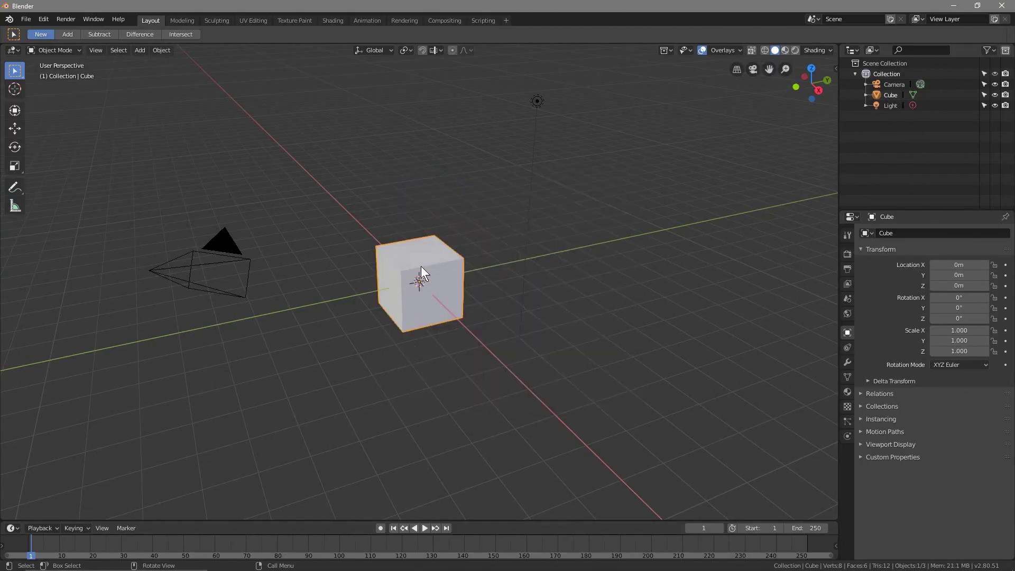
Delete the default cube and the default light from the scene.
key("Delete")
left_click(536, 102)
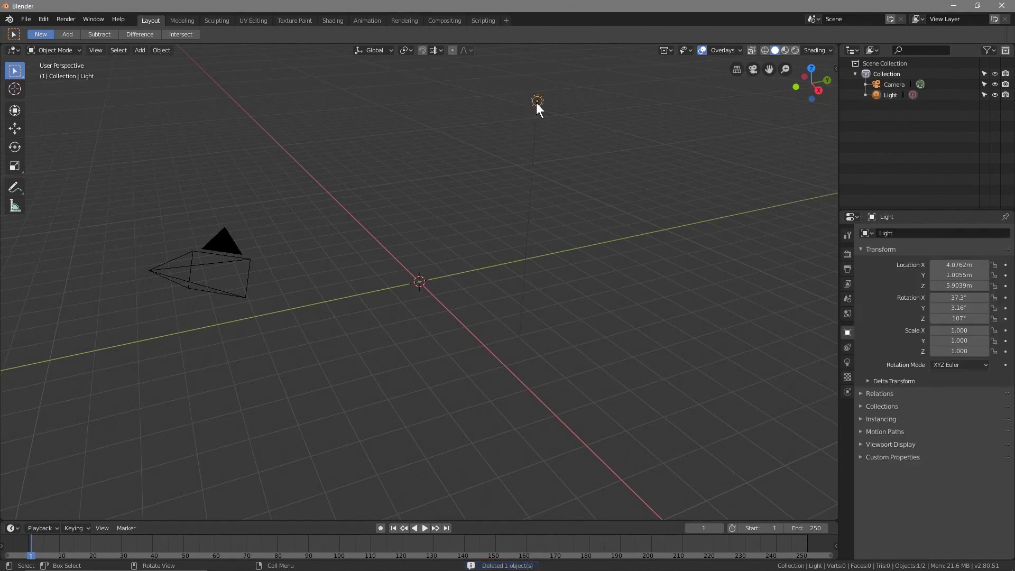
key("Delete")
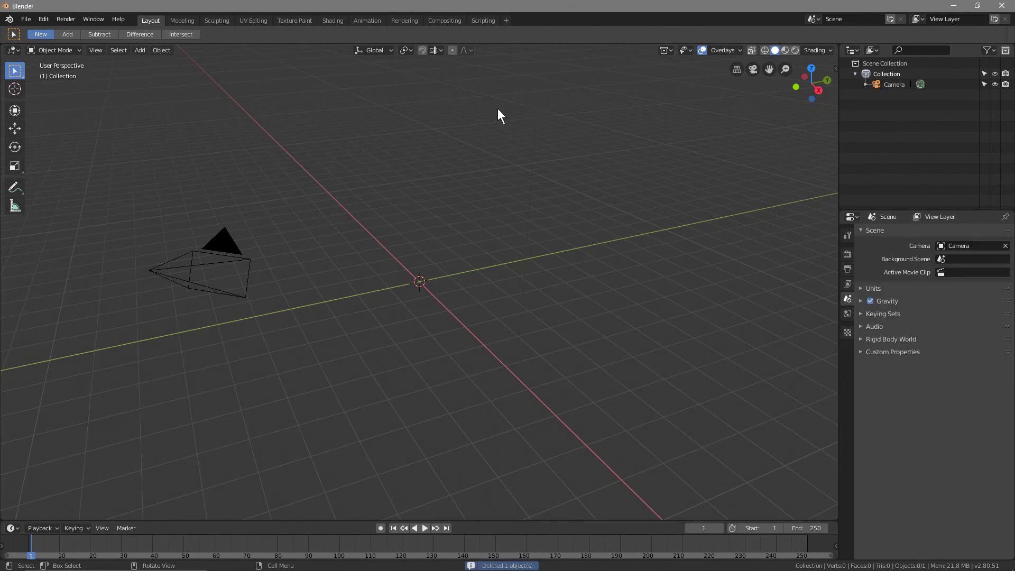
Save the scene as "blender particles - 01.blend" in the Blender Particles Tutorial v2 folder on the Desktop.
left_click(25, 20)
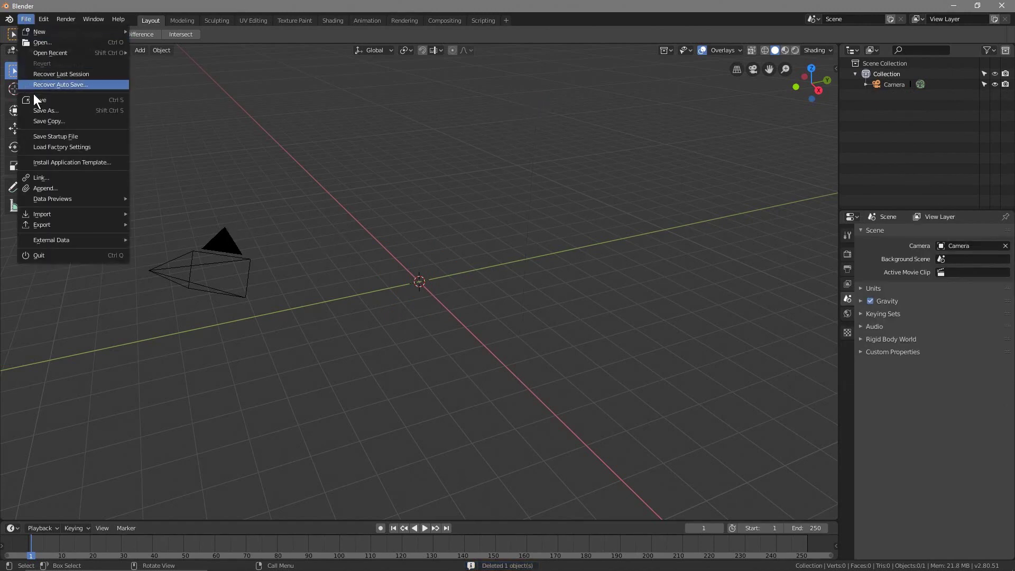
left_click(45, 111)
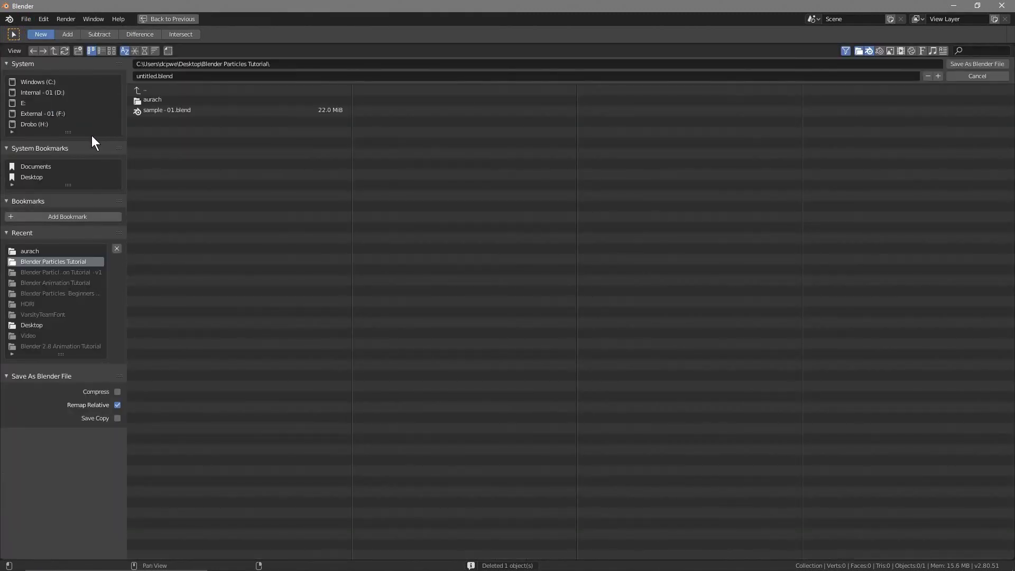
left_click(23, 177)
left_click(169, 107)
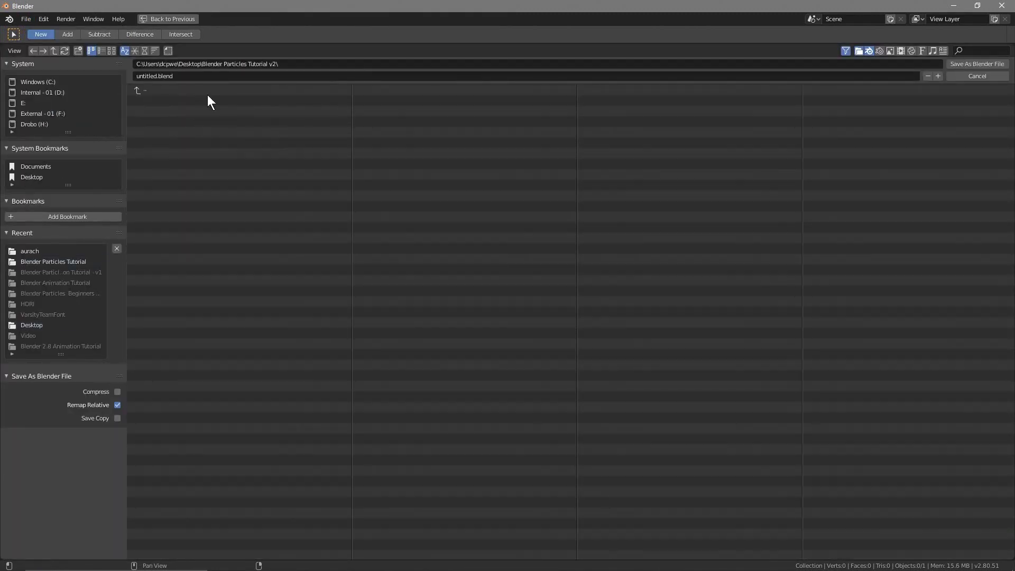
left_click(246, 77)
key("BackSpace")
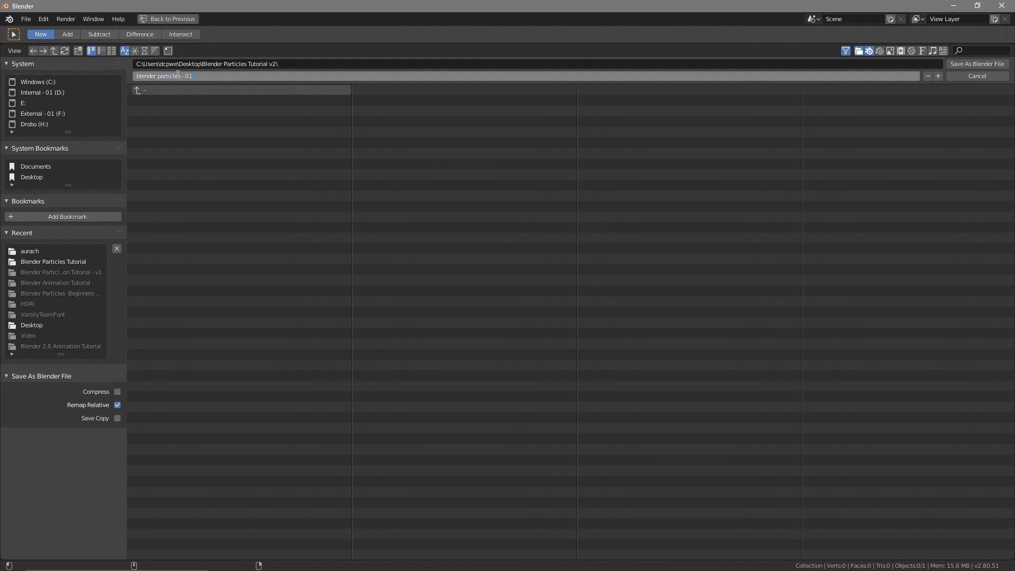
left_click(976, 62)
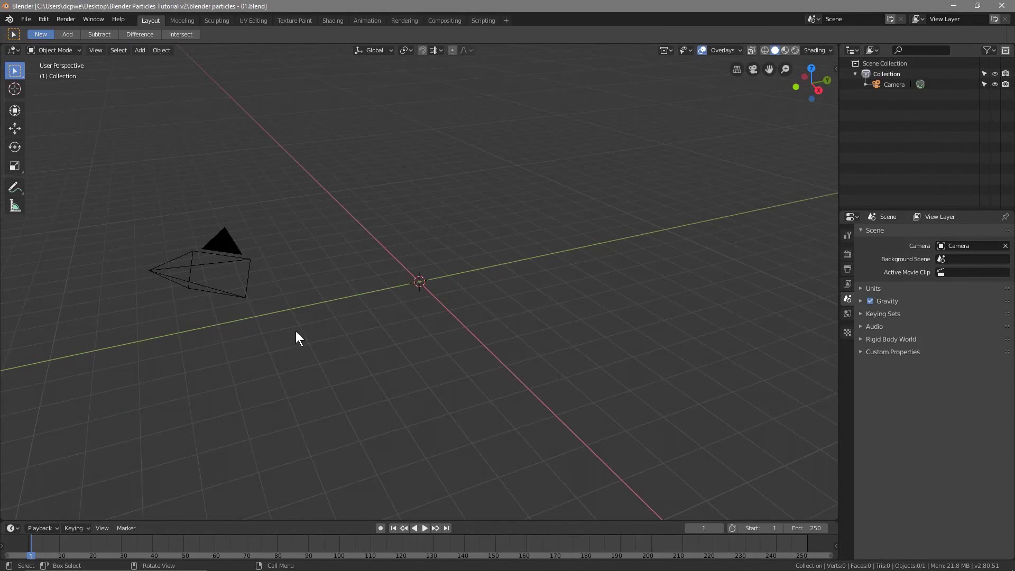
Add a mesh plane at the world origin.
middle_click_drag(299, 331, 381, 312)
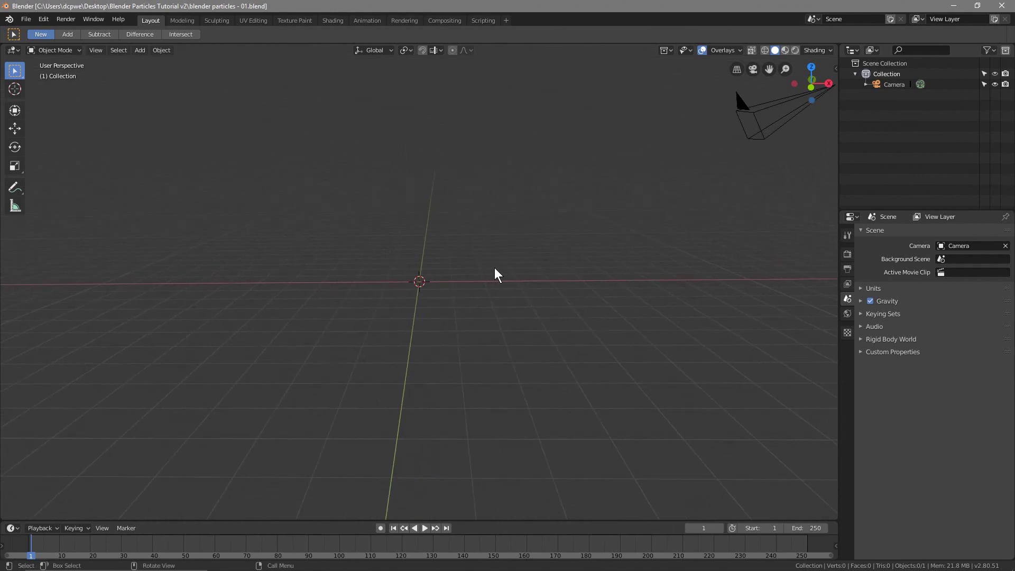
key("shift+a")
mouse_move(494, 268)
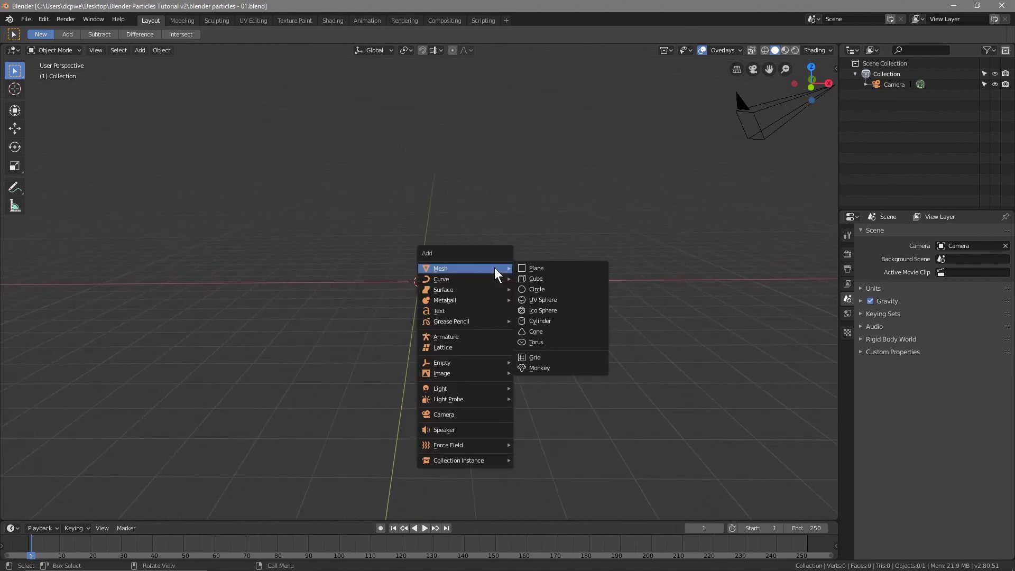
left_click(540, 269)
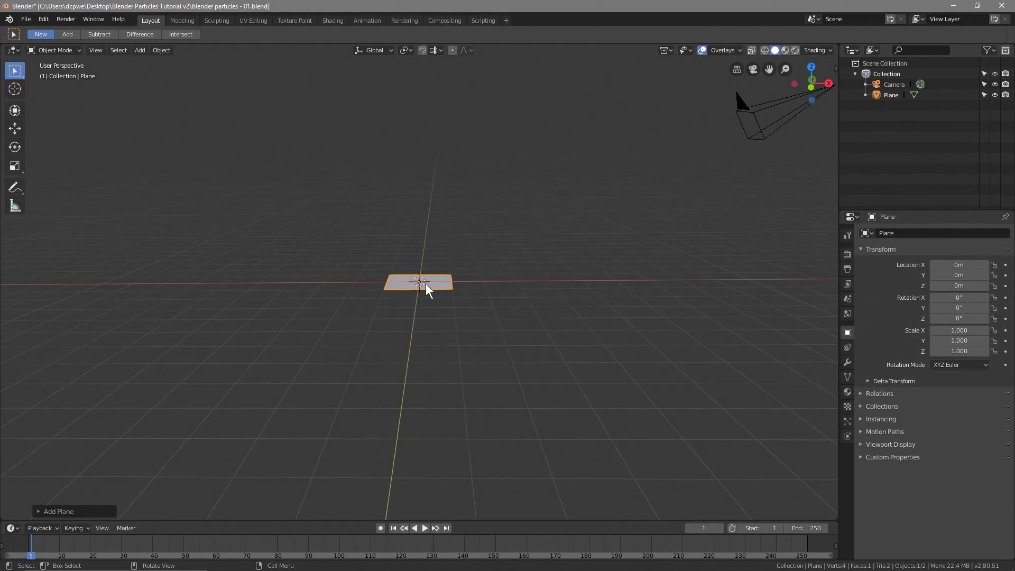
Add an emitter particle system to the plane and preview the emission up to frame 57.
left_click(848, 421)
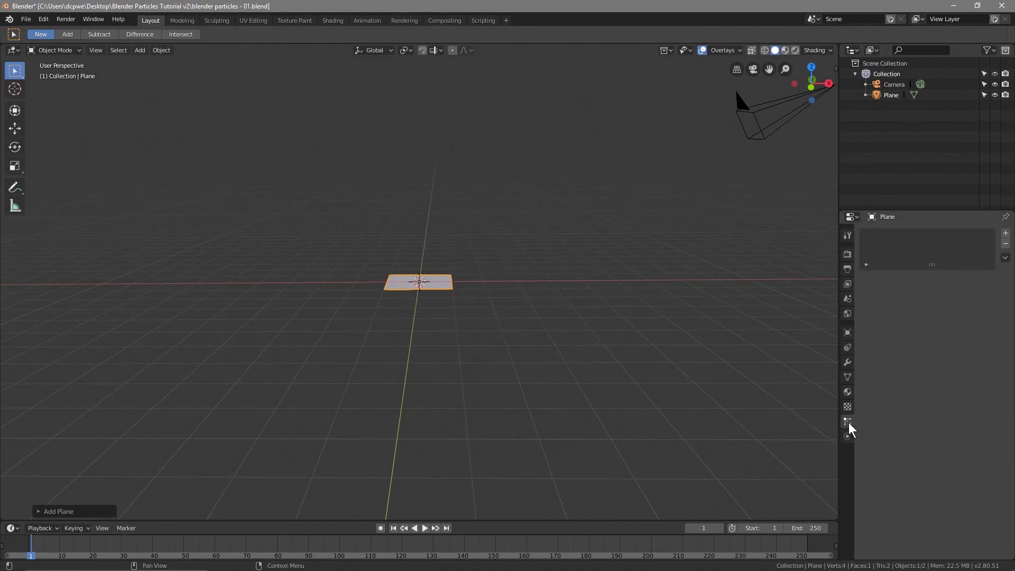
left_click(1006, 235)
key("space")
left_click_drag(152, 554, 205, 540)
key("space")
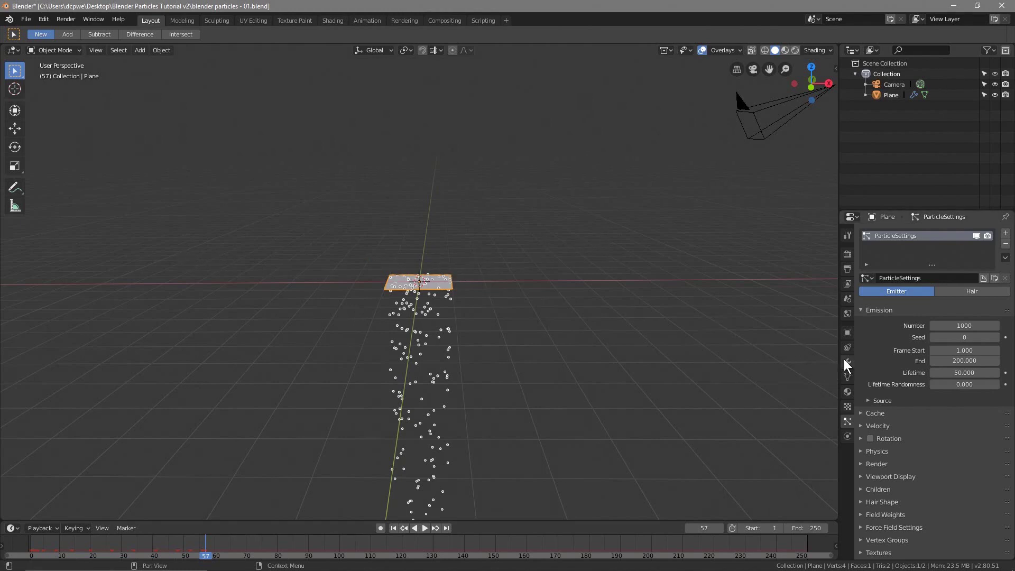
Set the plane's Y rotation to -90° and check the emission direction at frame 60.
left_click(848, 333)
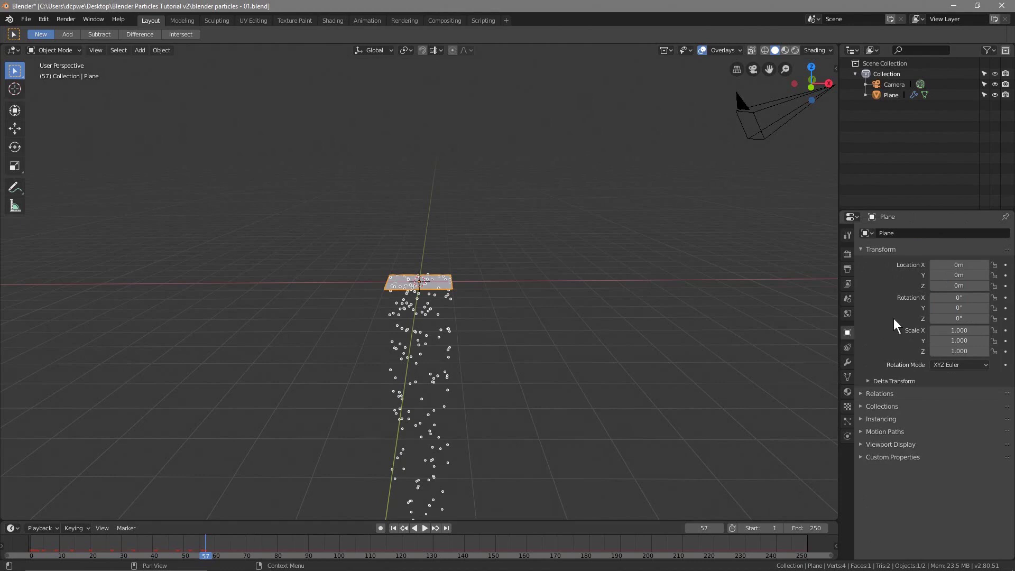
left_click_drag(958, 308, 926, 307)
left_click(959, 310)
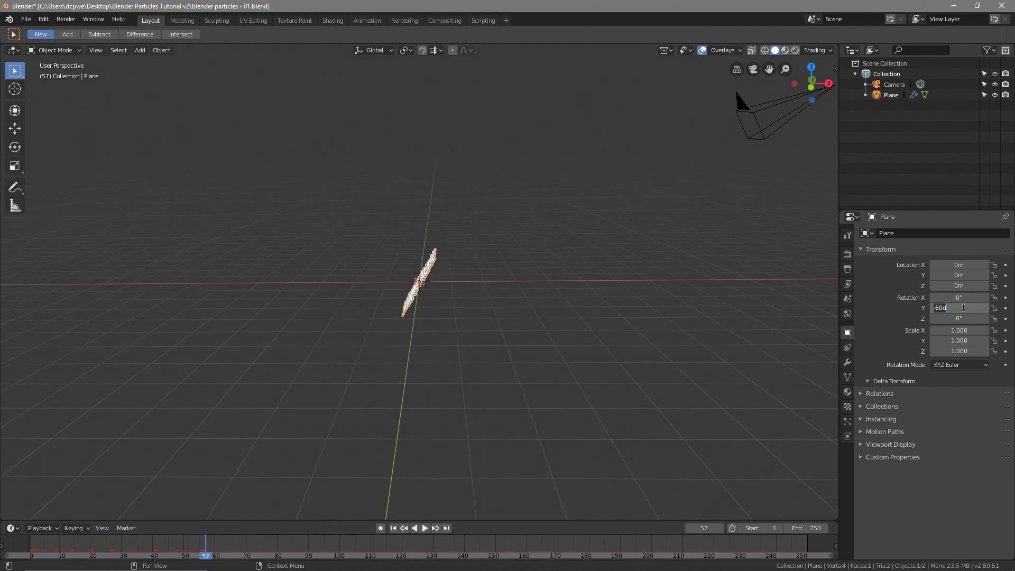
type("-90")
key("Return")
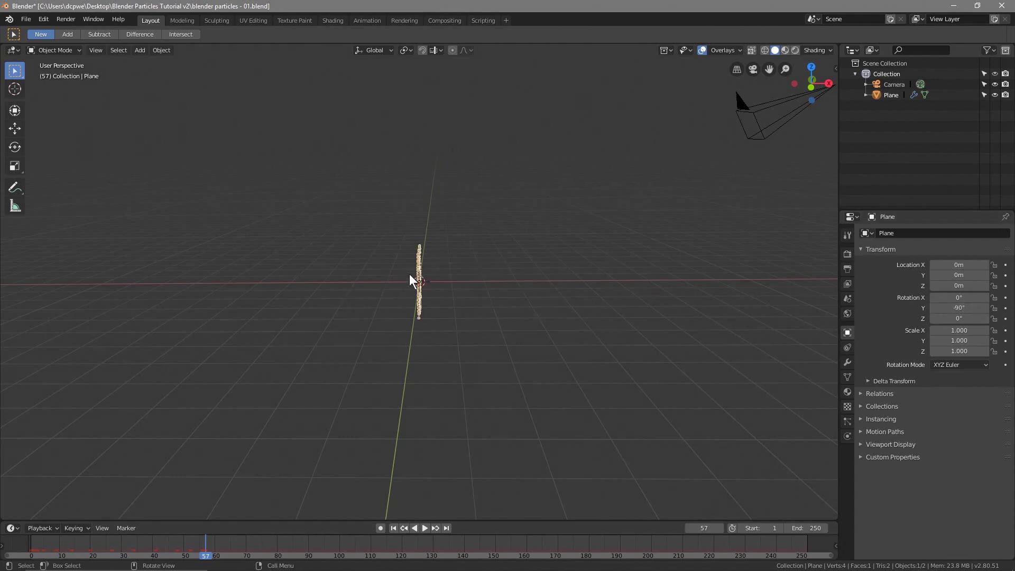
mouse_move(210, 556)
left_mouse_down()
mouse_move(59, 550)
mouse_move(216, 544)
left_mouse_up()
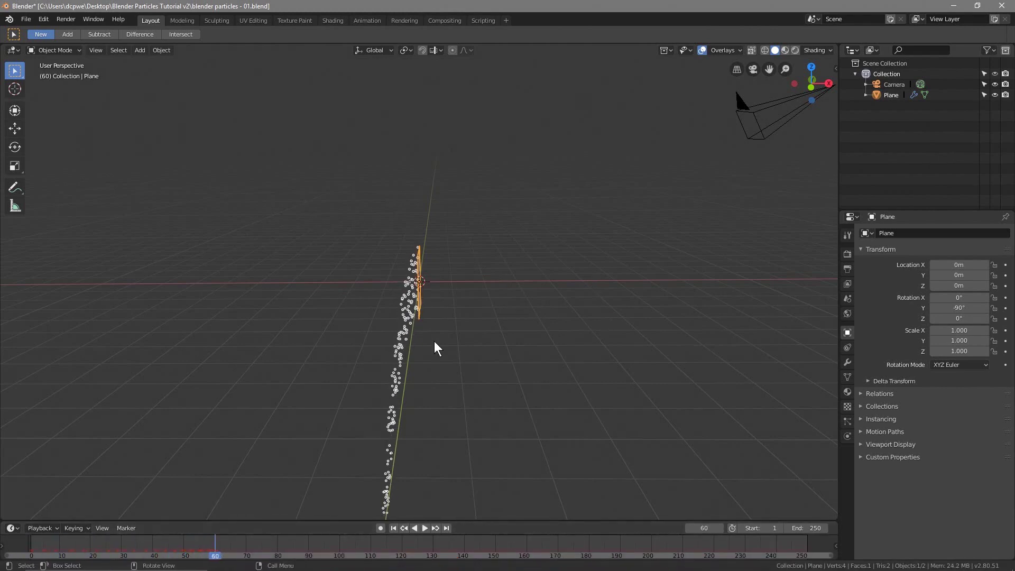
Set the plane's Y rotation to 90° and check the emission direction at frame 140.
left_click(932, 308)
type("90")
key("Return")
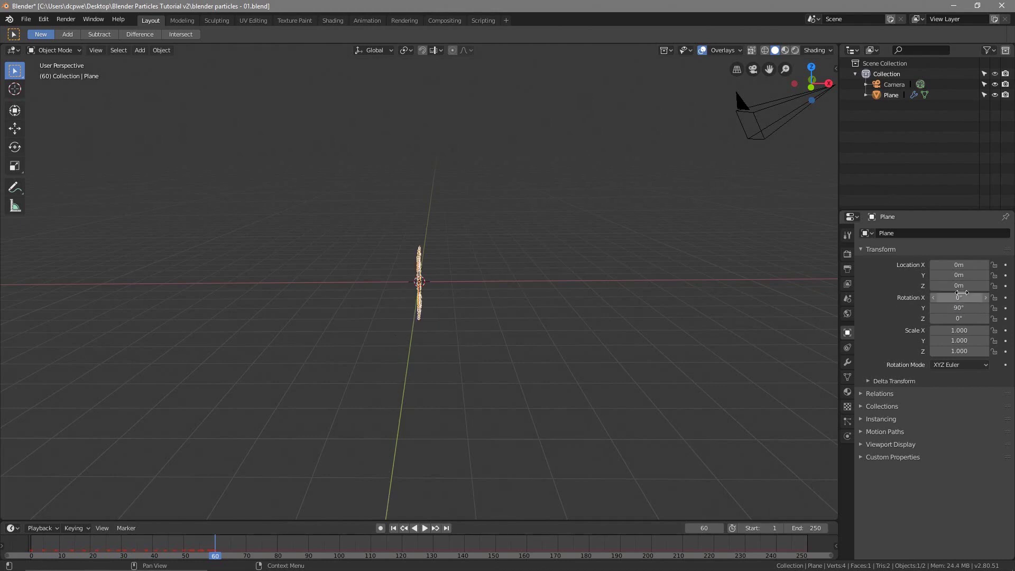
left_click_drag(215, 551, 465, 554)
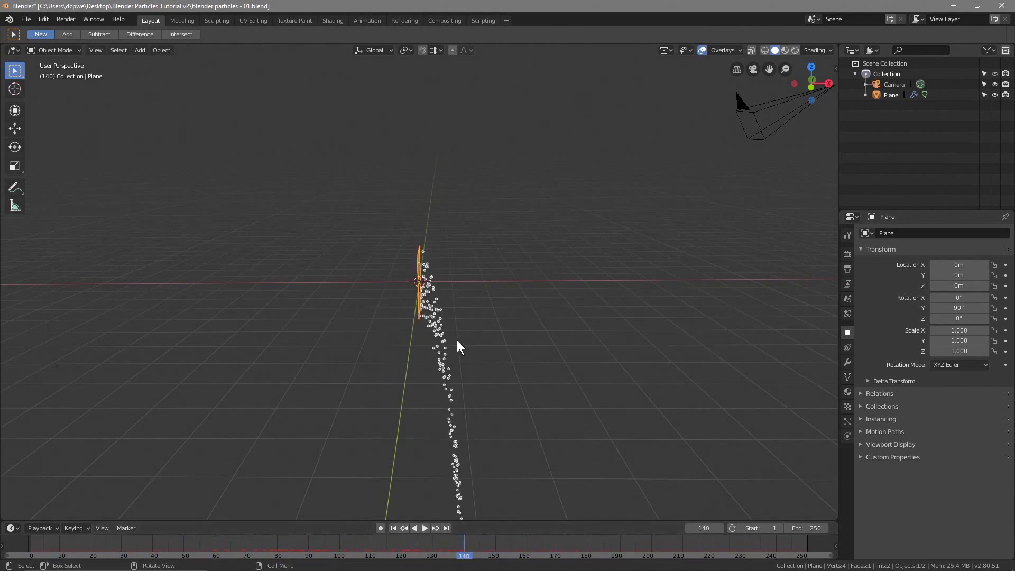
Add a second mesh plane at the origin and set its Y rotation to -90°.
middle_click_drag(423, 313, 425, 311)
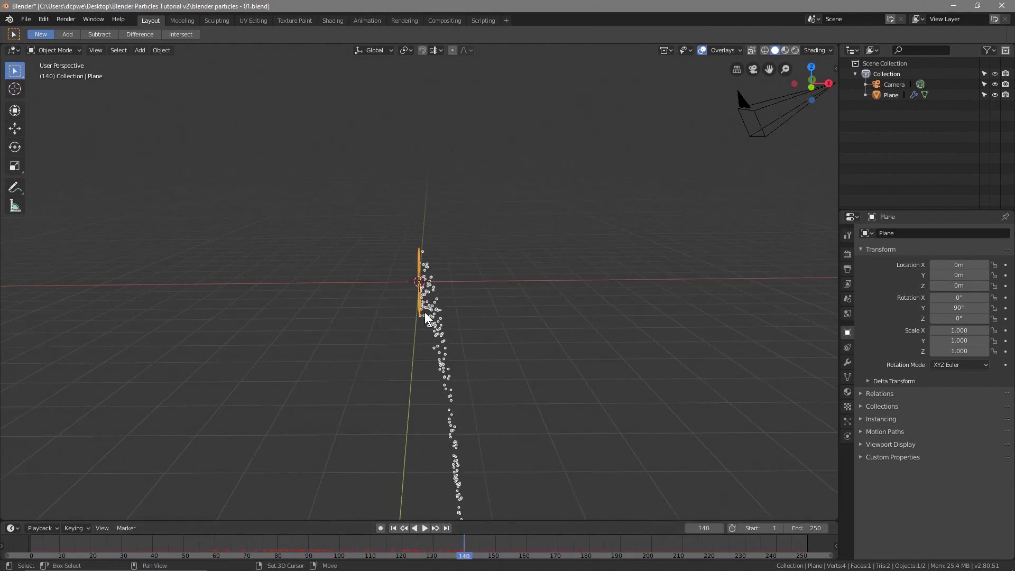
key("shift+a")
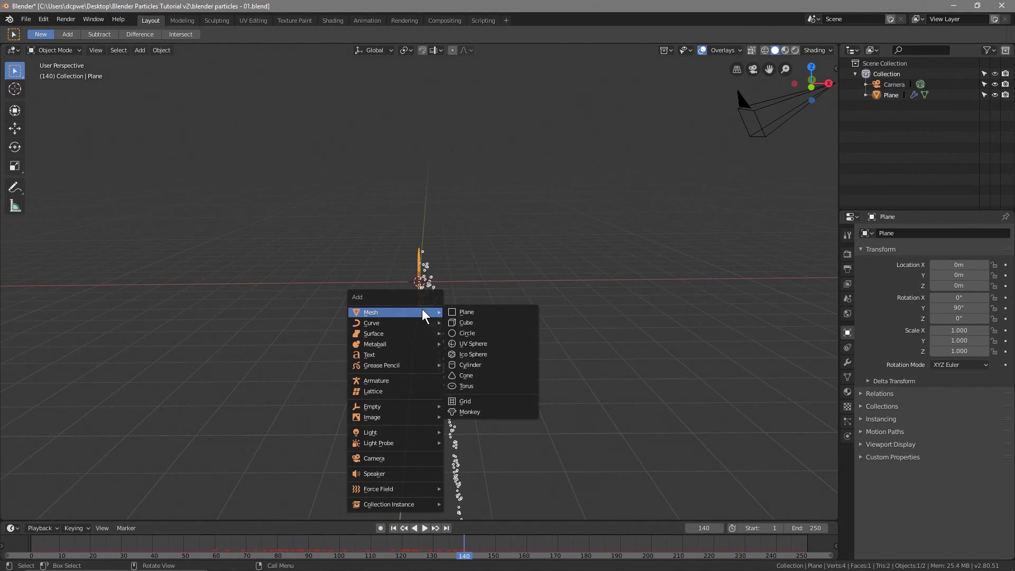
left_click(458, 313)
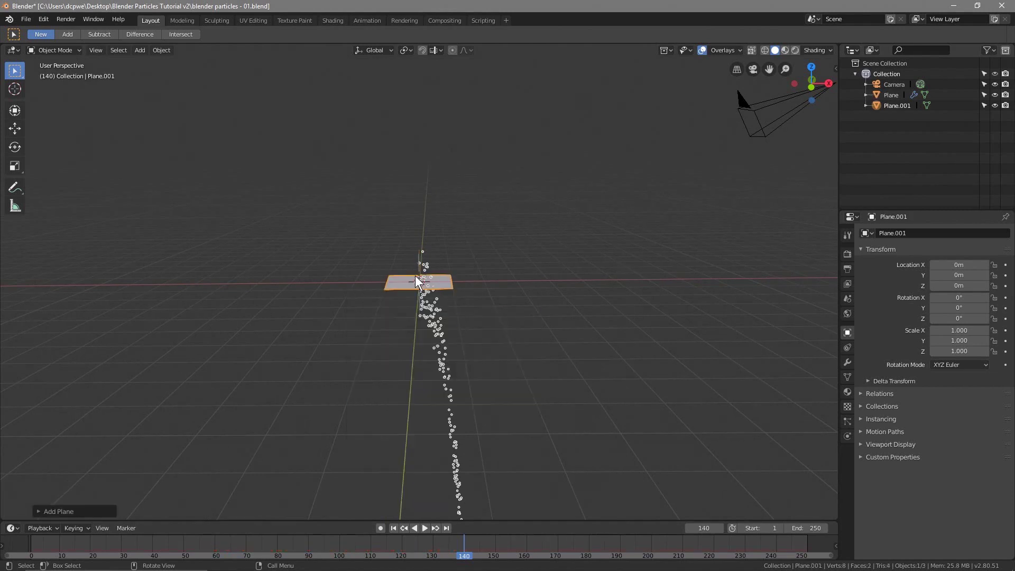
left_click(957, 308)
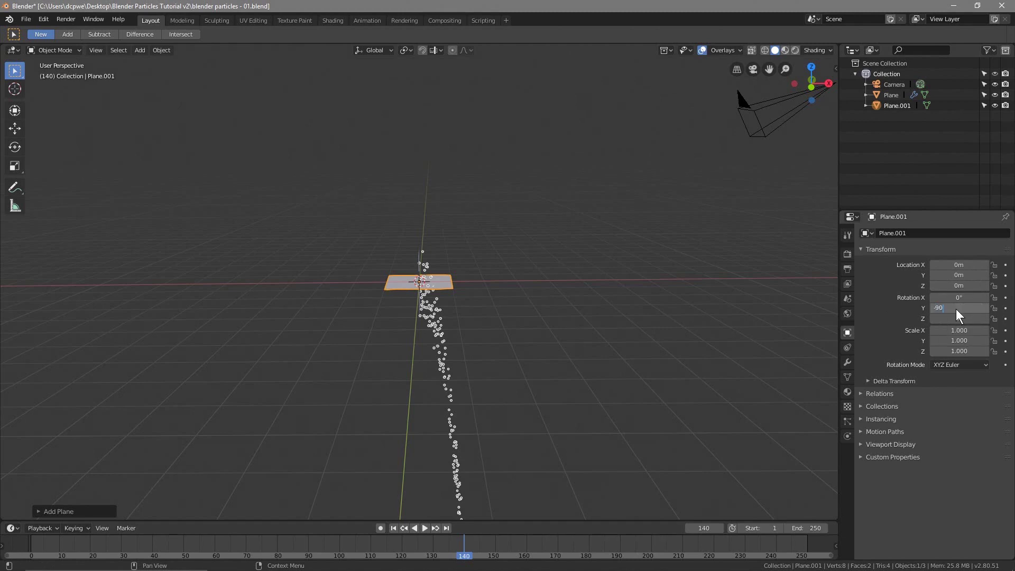
key("Return")
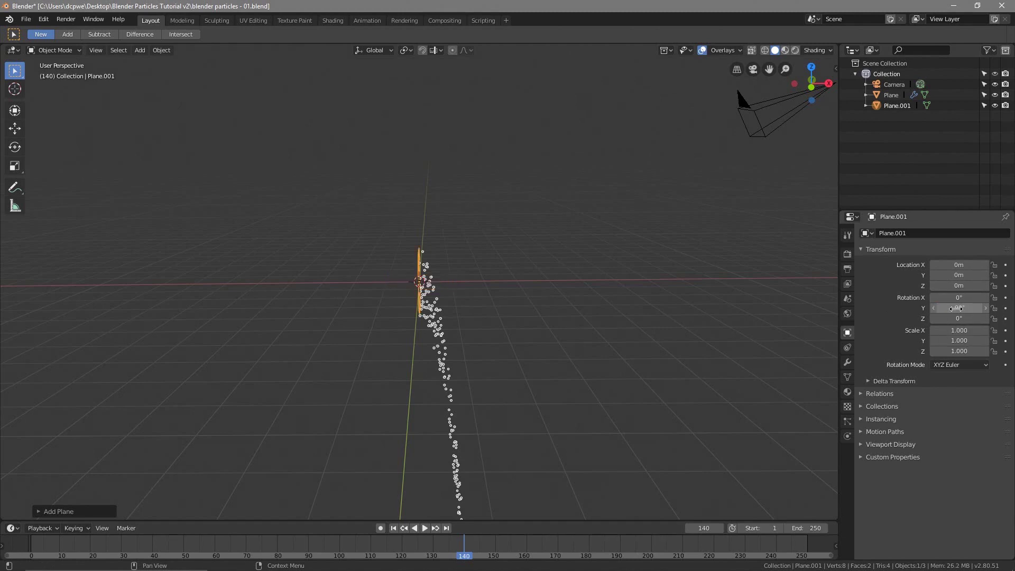
Add an emitter particle system to the second plane and preview both emitters at frame 58.
left_click(848, 421)
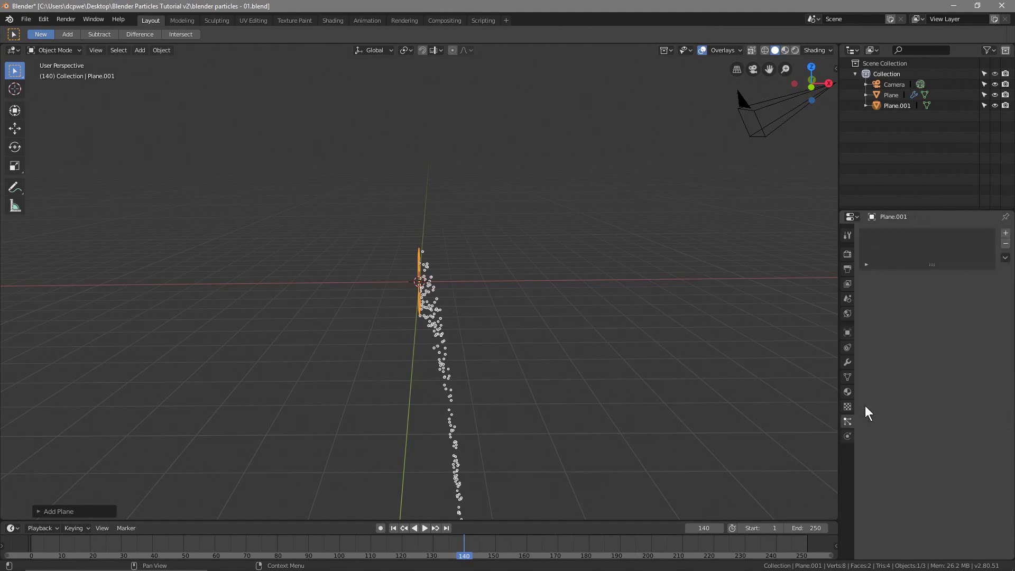
left_click(1005, 233)
right_click_drag(29, 538, 209, 556)
Frame both particle streams from the front and align the camera to this view.
middle_click_drag(408, 398, 393, 389)
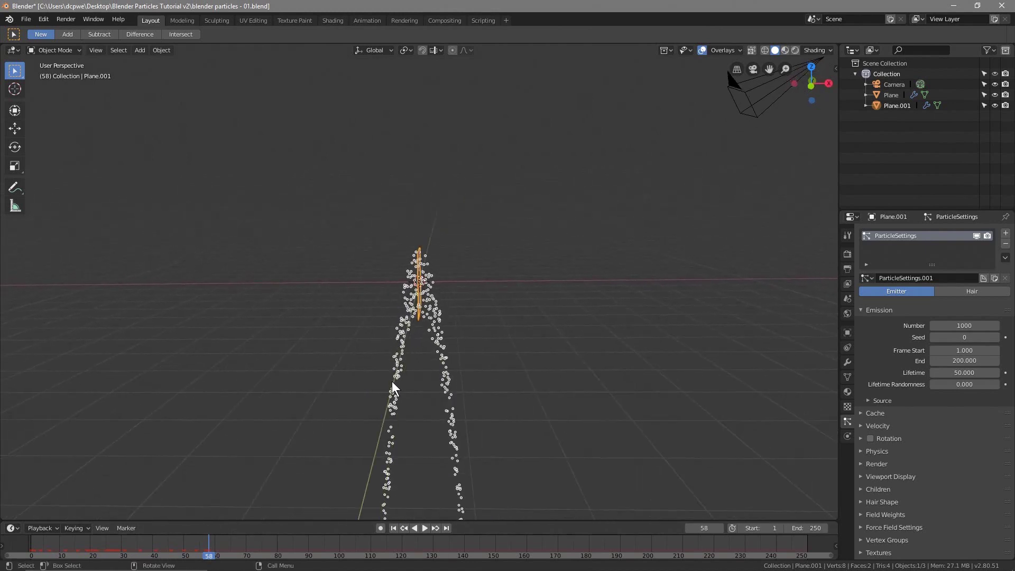
middle_click_drag(415, 300, 415, 298)
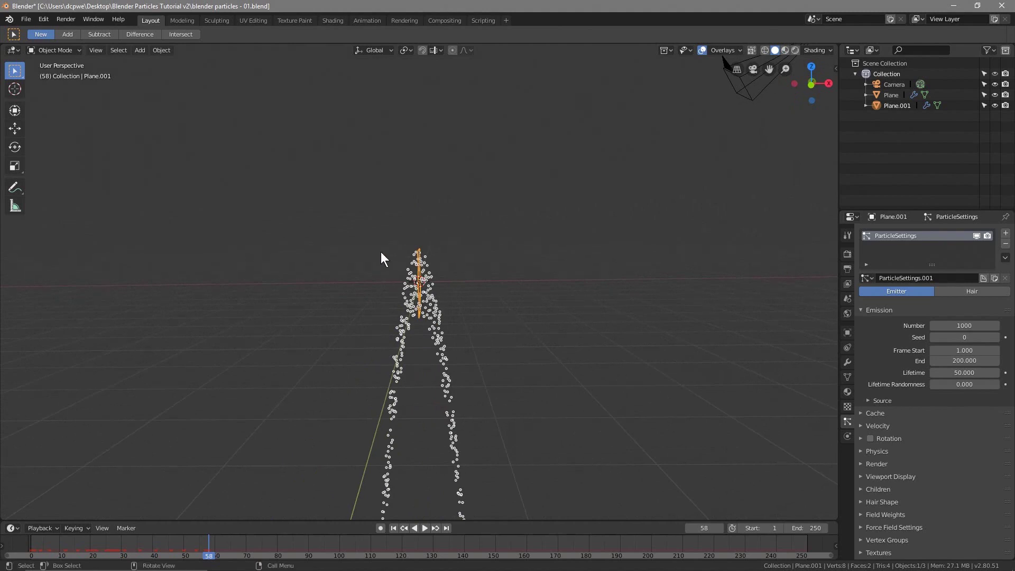
key("KP_0")
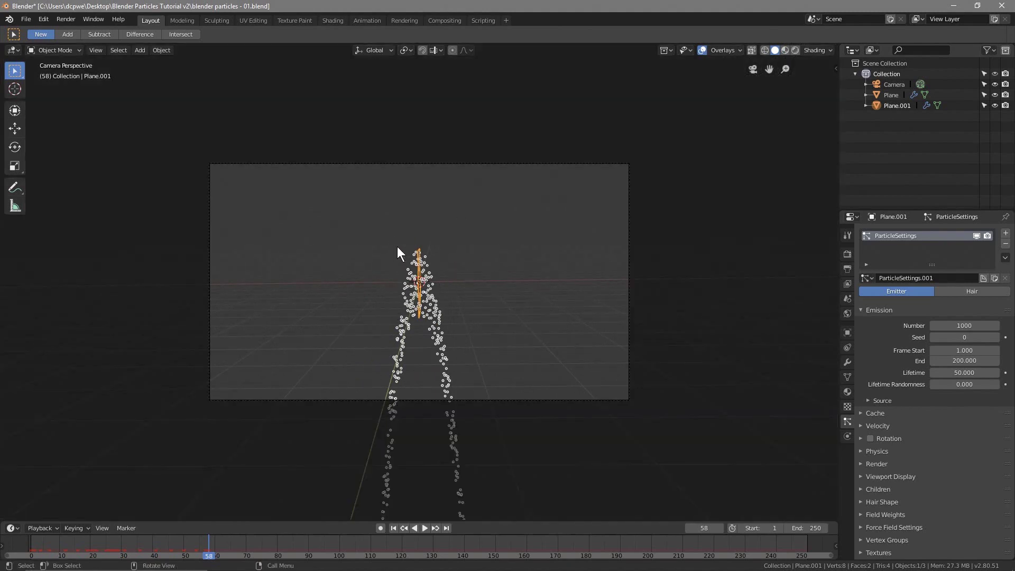
Move the first plane a short way in the positive X direction, preview frame 98, and undo the frame change.
left_click(885, 95)
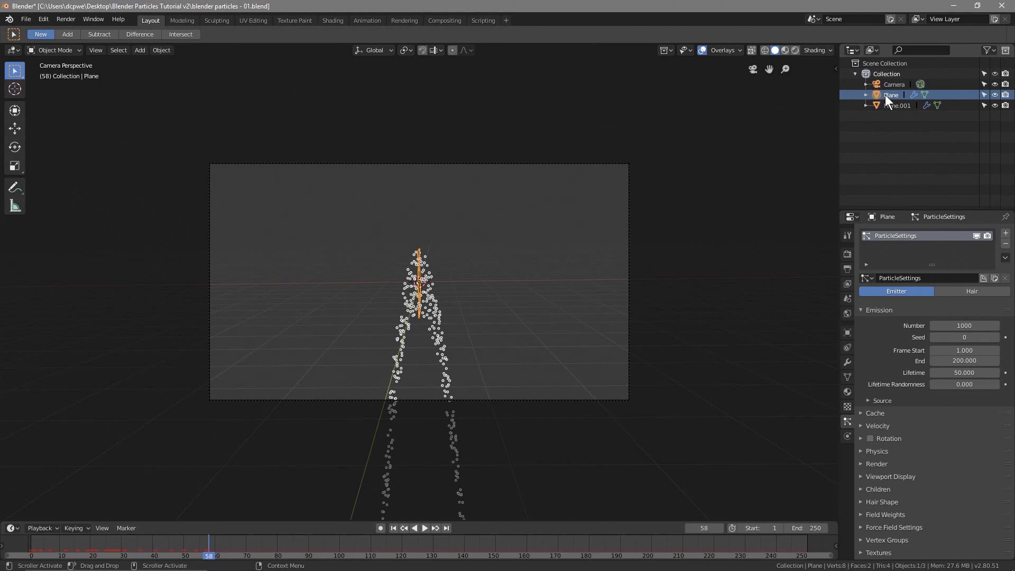
left_click(14, 130)
left_click_drag(447, 284, 491, 284)
left_click_drag(210, 556, 333, 555)
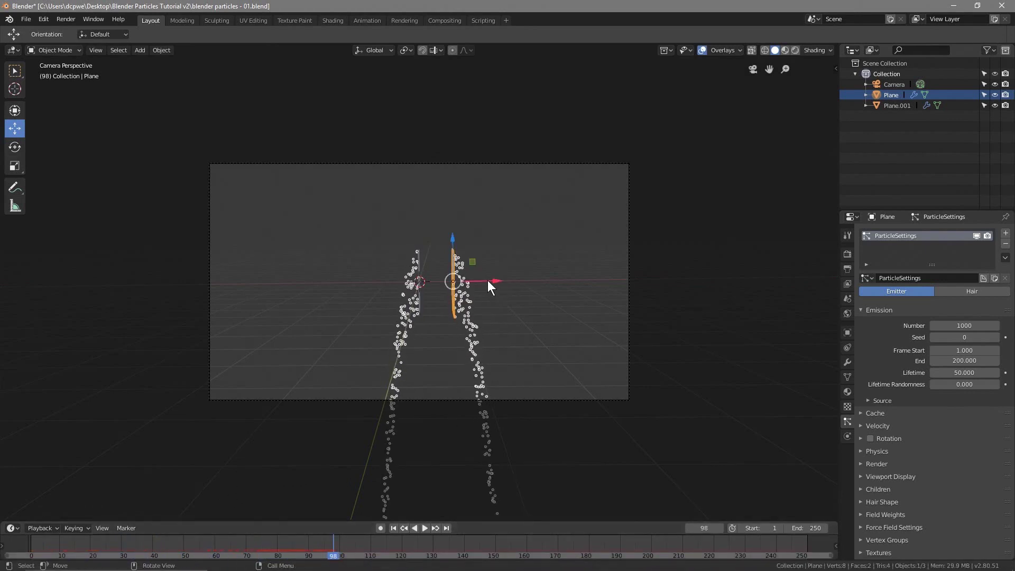
key("ctrl+z")
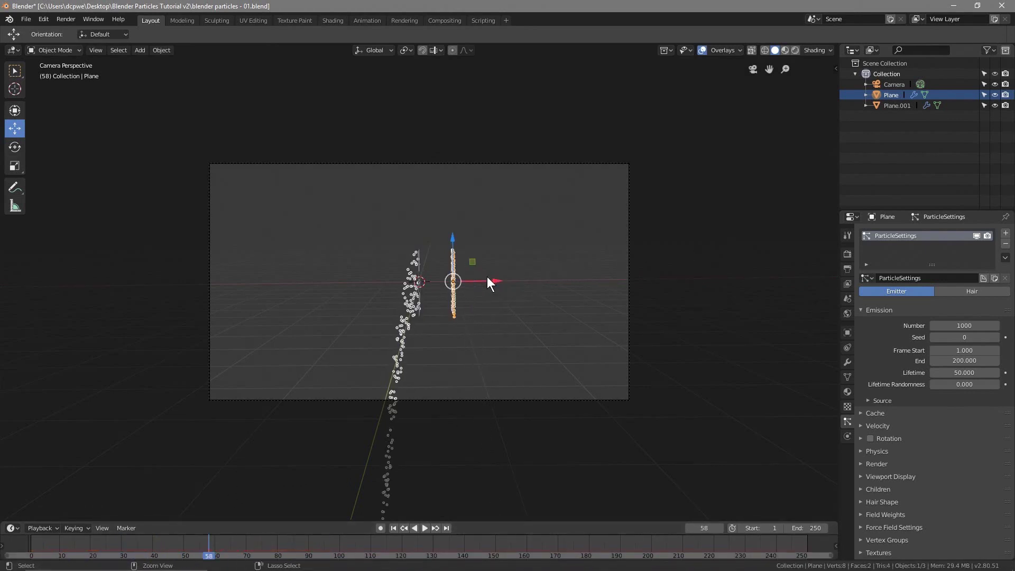
Move the first plane along negative X and the second along positive X, both just outside the camera frame, and preview frame 144.
key("ctrl+z")
left_click_drag(447, 278, 222, 299)
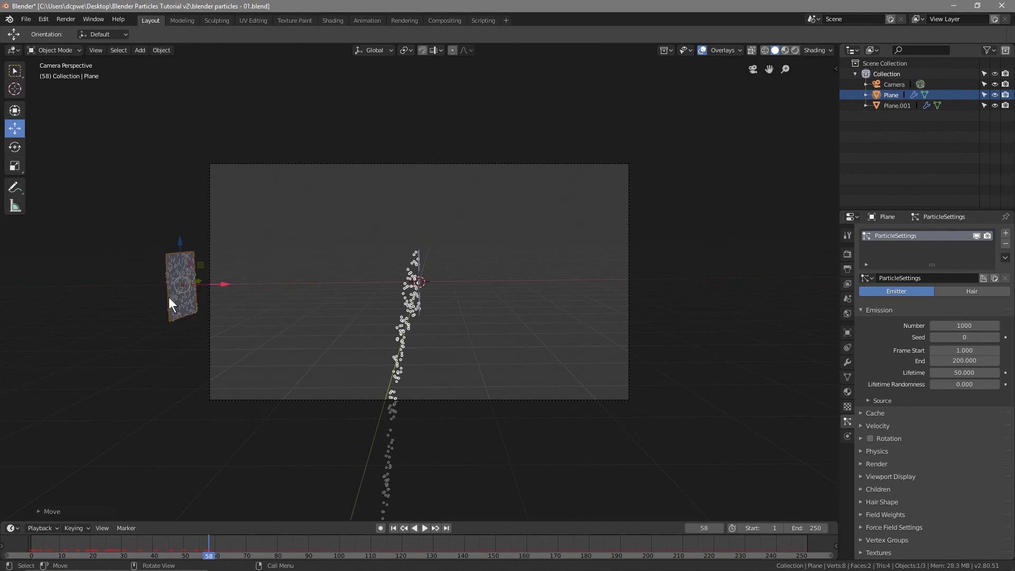
left_click(417, 288)
left_click_drag(449, 281, 677, 294)
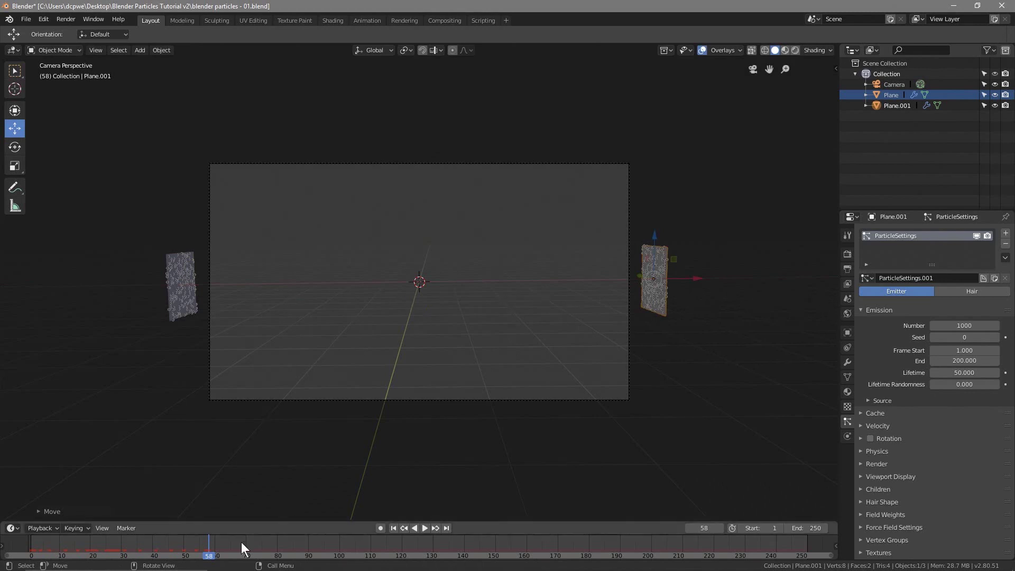
key("space")
right_click_drag(298, 541, 476, 540)
Set the camera's X location to 0 m.
left_click(898, 84)
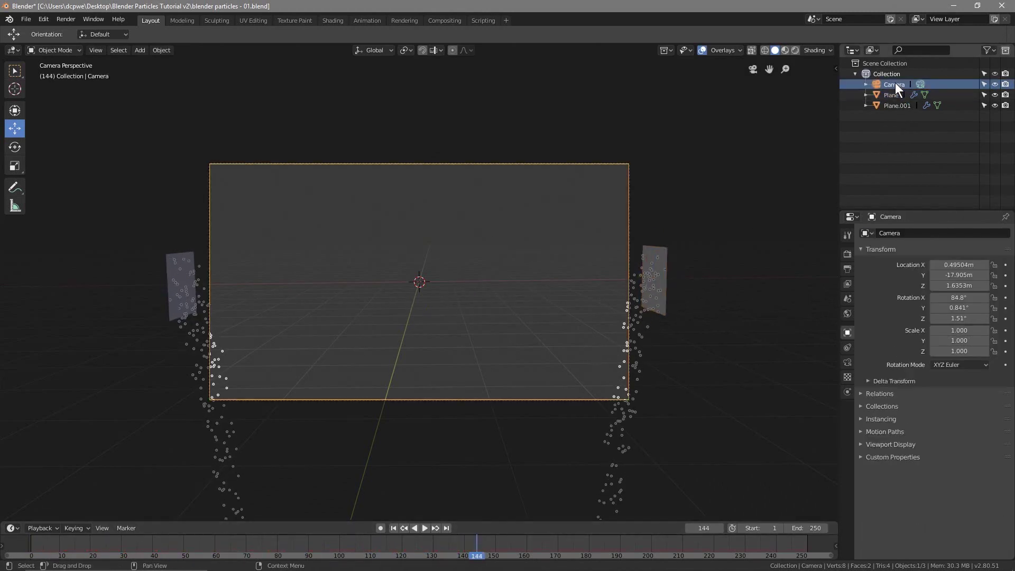
left_click(958, 265)
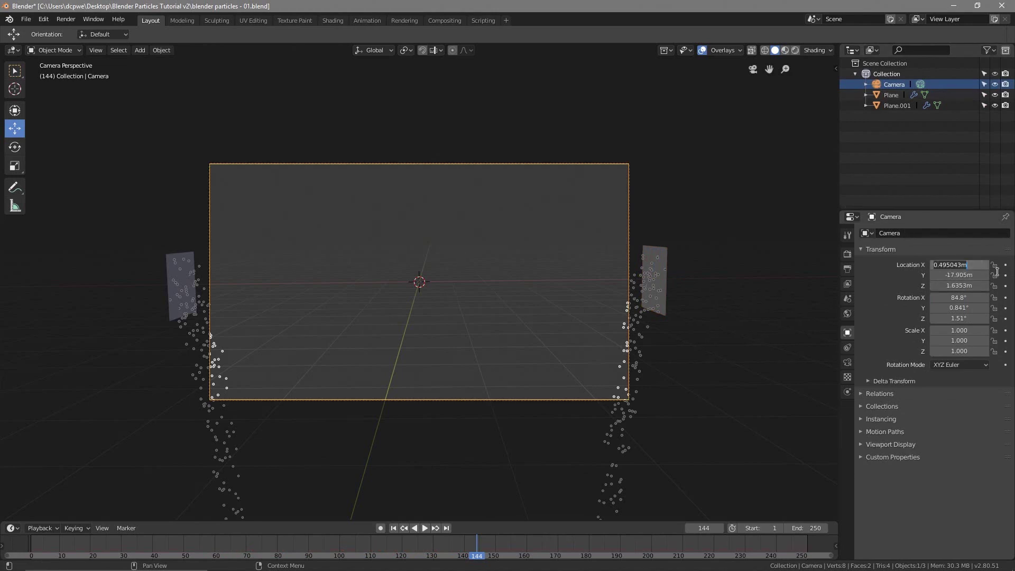
type("0")
key("Return")
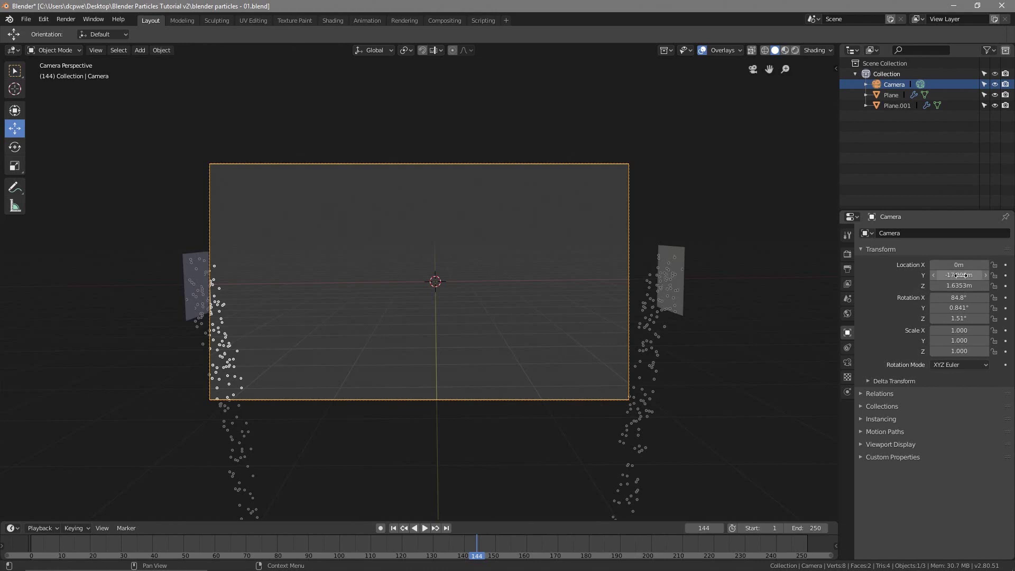
Set the camera's rotation to 85° on X and 0° on both Y and Z.
double_click(958, 308)
type("0")
key("Return")
double_click(958, 318)
type("0")
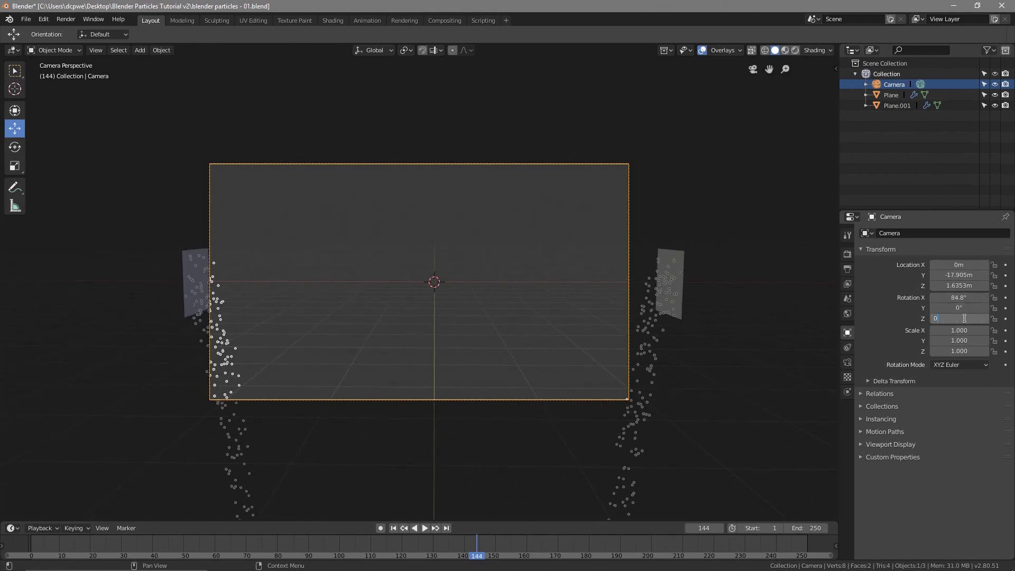
key("Return")
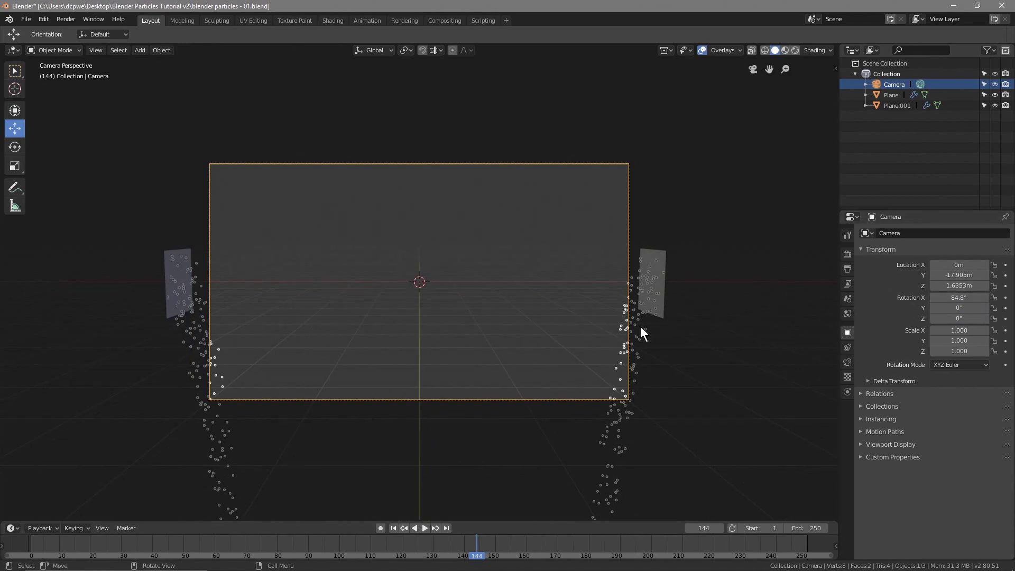
double_click(959, 298)
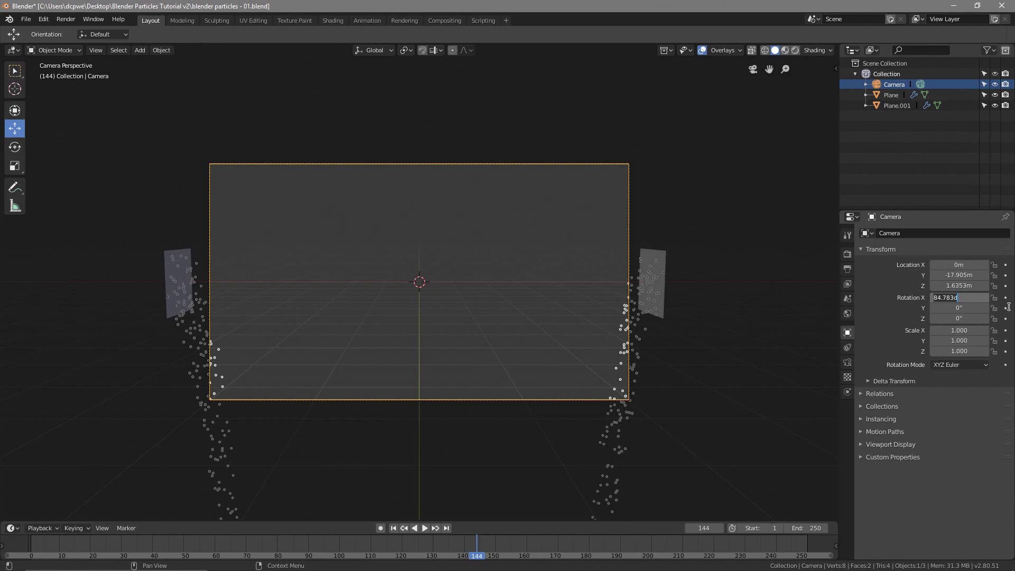
type("85")
key("Return")
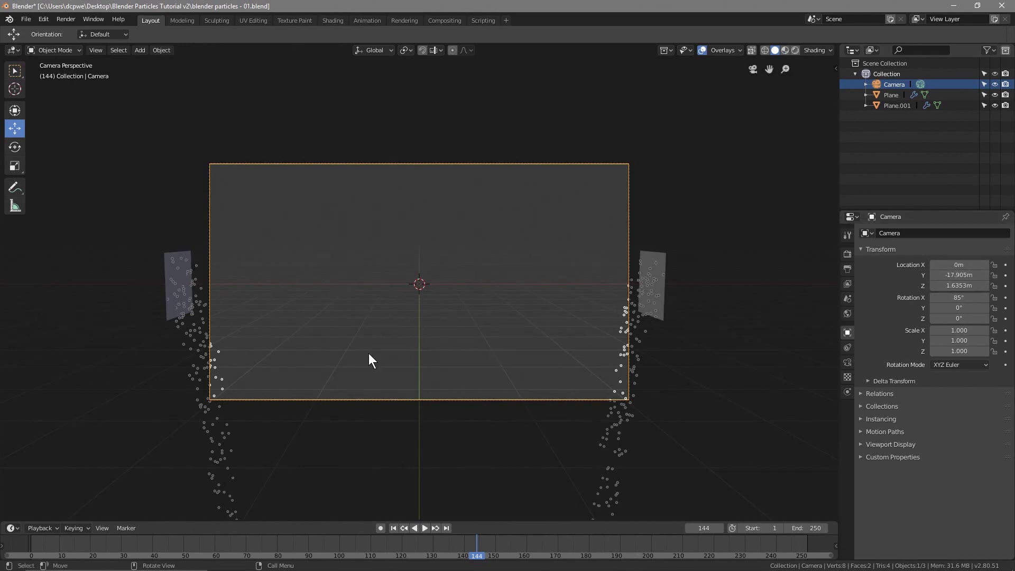
Move the second plane about 0.25 m further outward along the X axis.
left_click(659, 274)
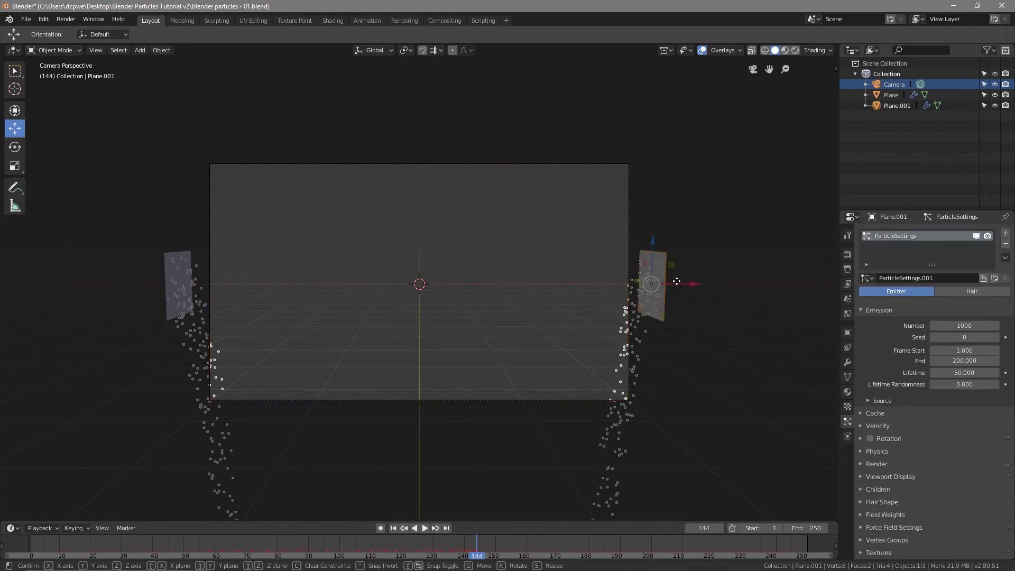
key("g")
key("x")
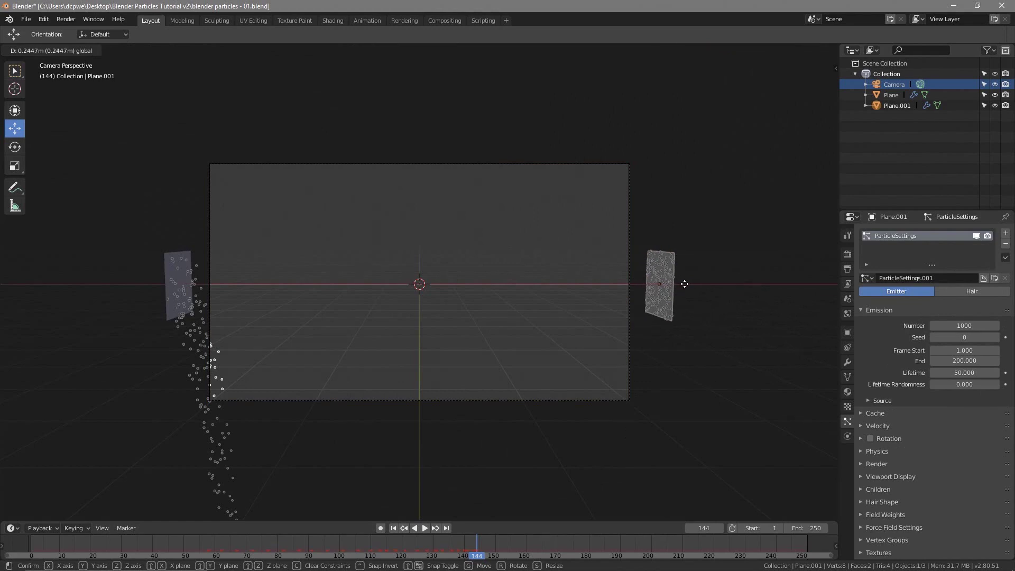
left_click(684, 284)
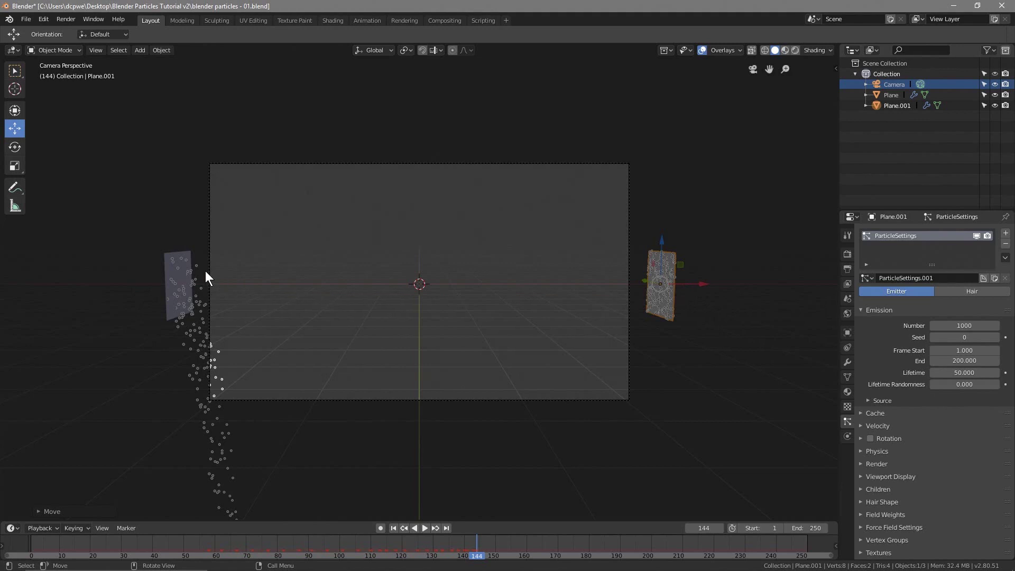
Take the animation back to frame 10 and save the file.
left_click_drag(478, 552, 60, 554)
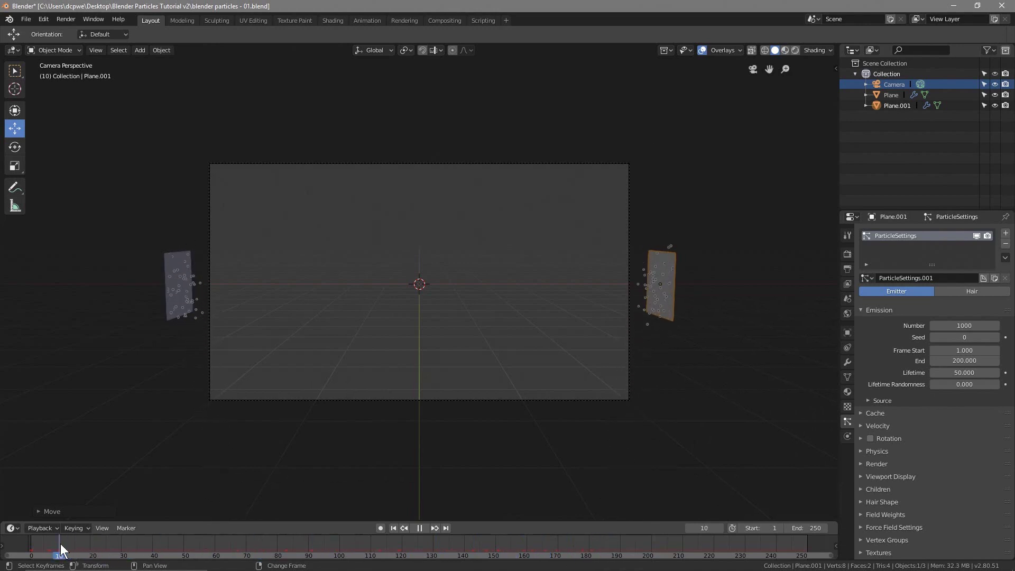
left_click(28, 21)
left_click(39, 99)
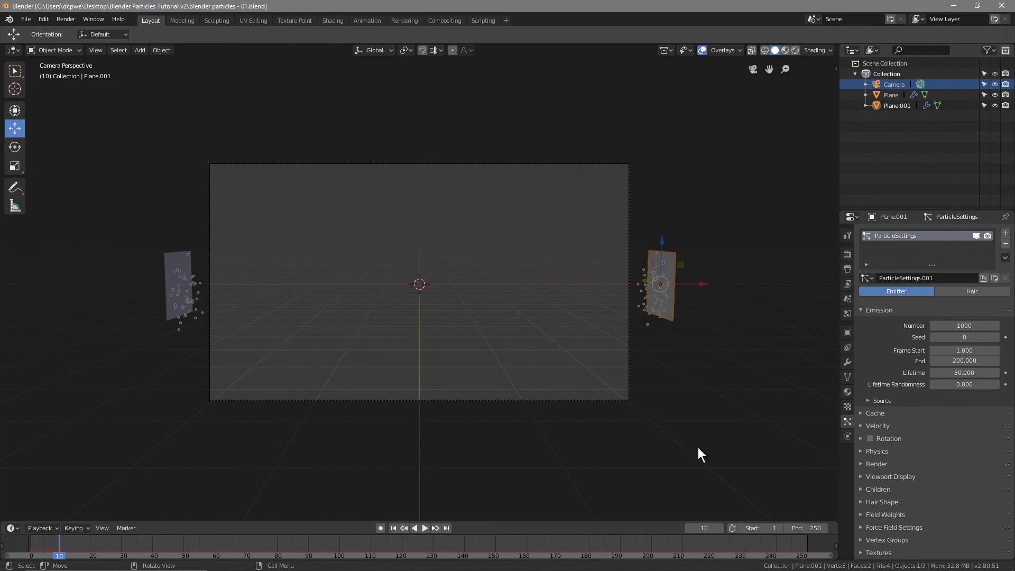
Rename the first plane, on the negative X side, as Emitter Left.
left_click(887, 96)
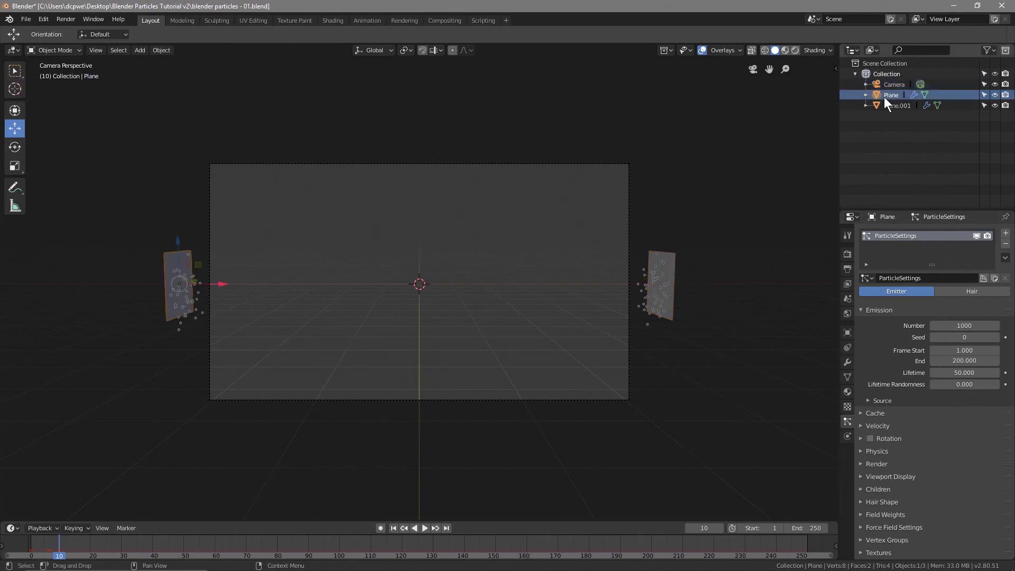
double_click(889, 98)
key("BackSpace")
left_click(866, 154)
double_click(887, 95)
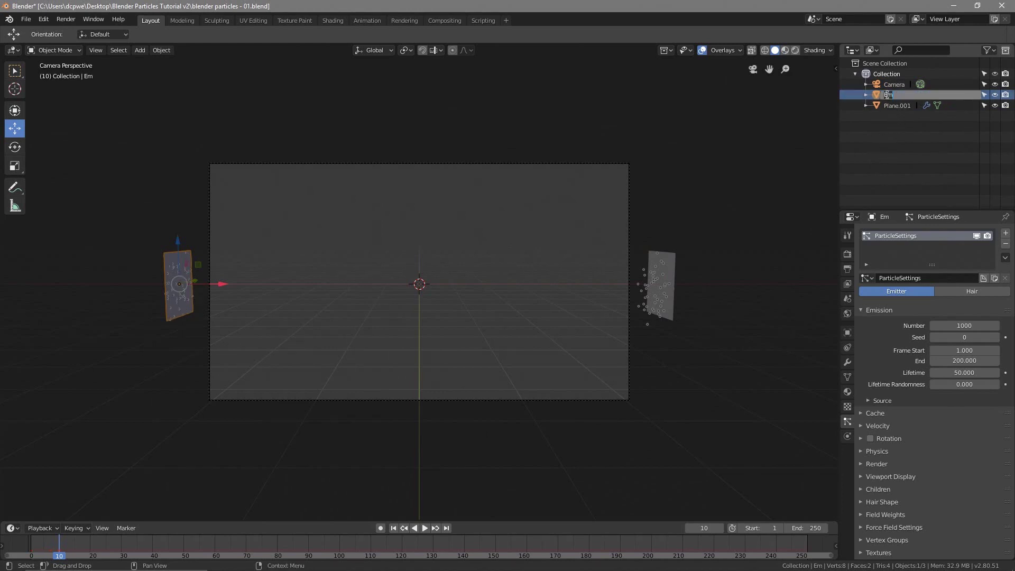
type("Emitter Left")
key("Return")
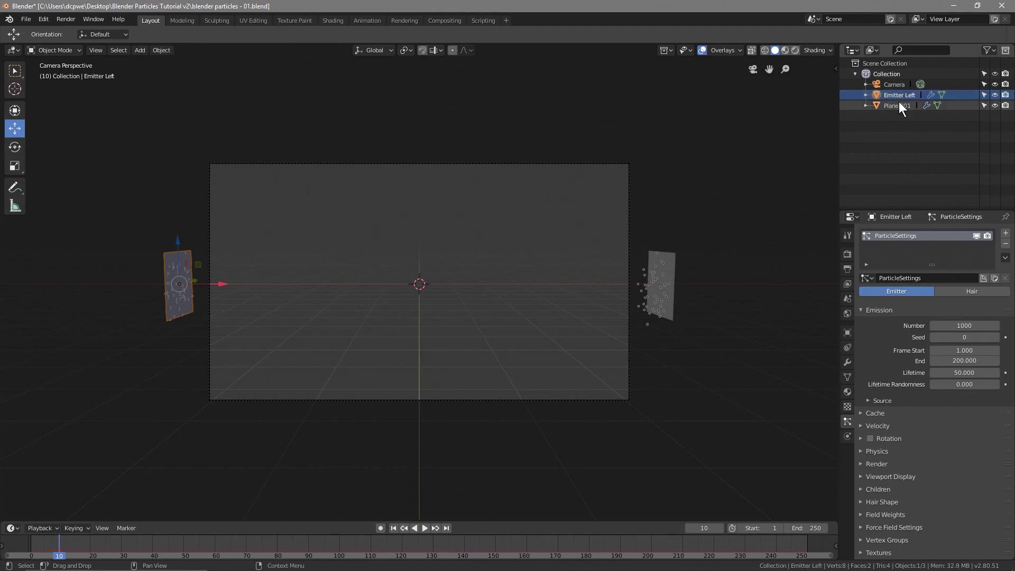
Rename the second plane, on the positive X side, as Emitter Right.
double_click(900, 103)
type("Emi")
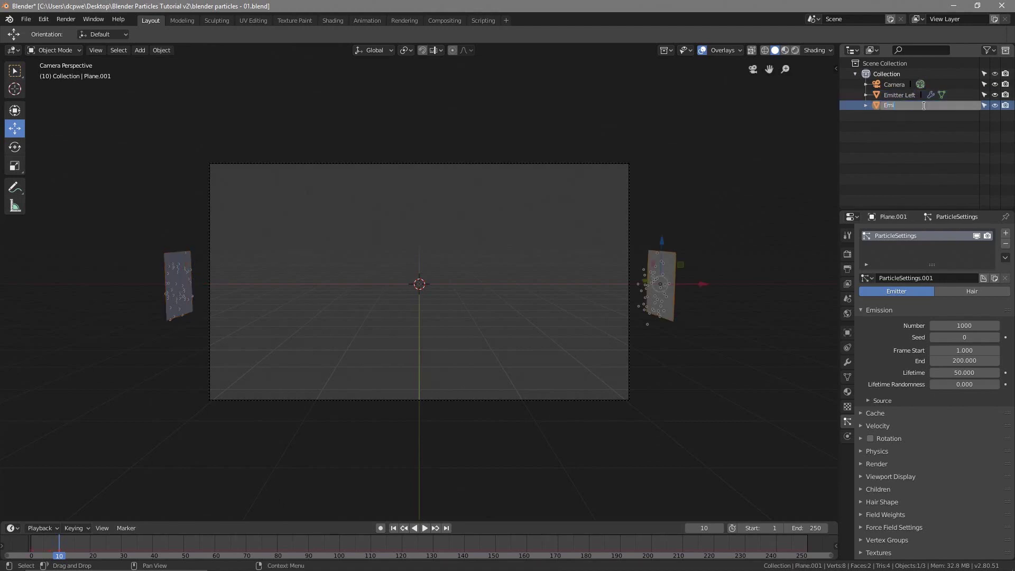
type("tter Right")
key("Return")
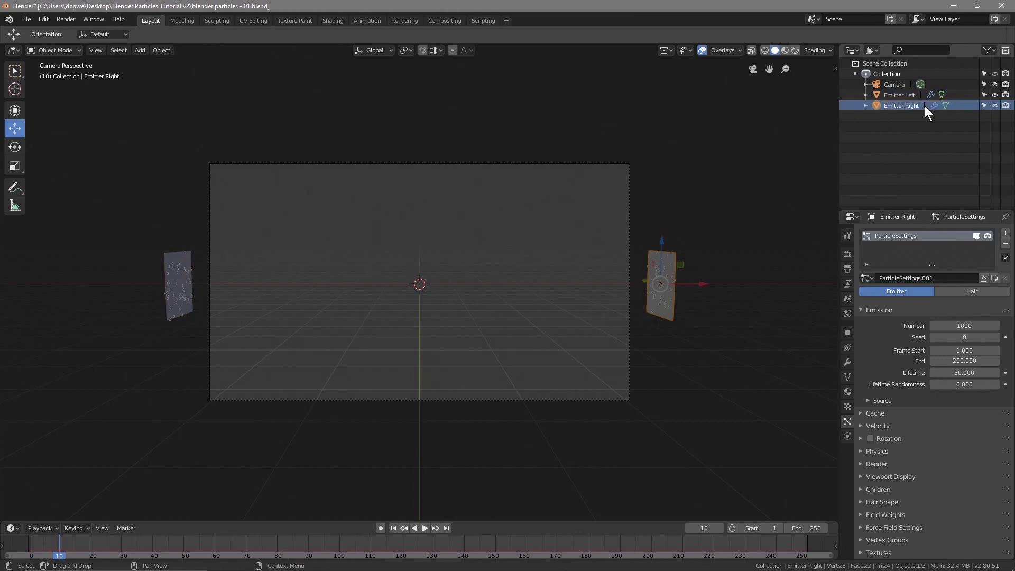
Set the Brownian force in Emitter Left's particle physics to 5.
left_click(910, 96)
left_click(898, 104)
left_click(896, 94)
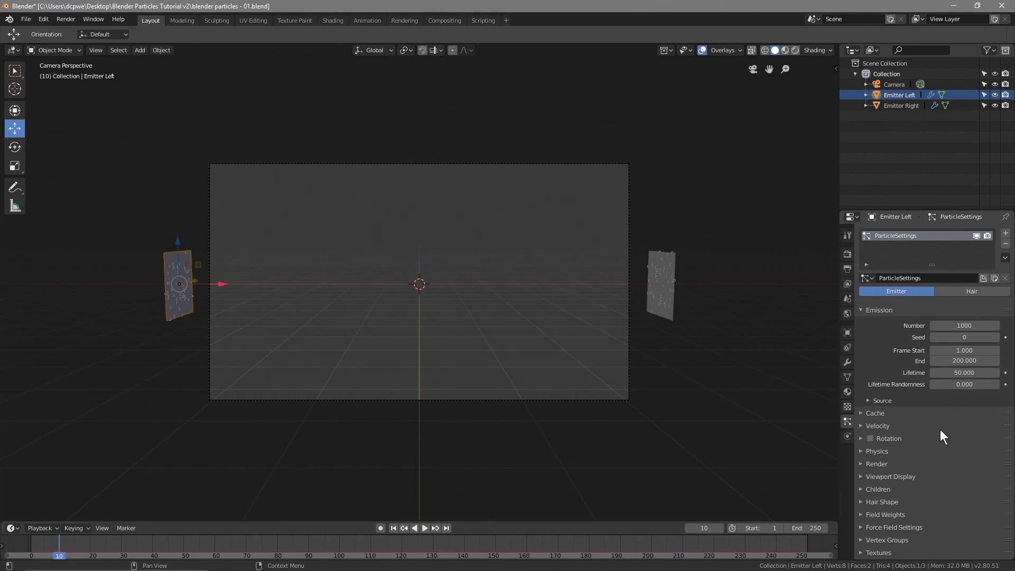
scroll(921, 433, "down", 1)
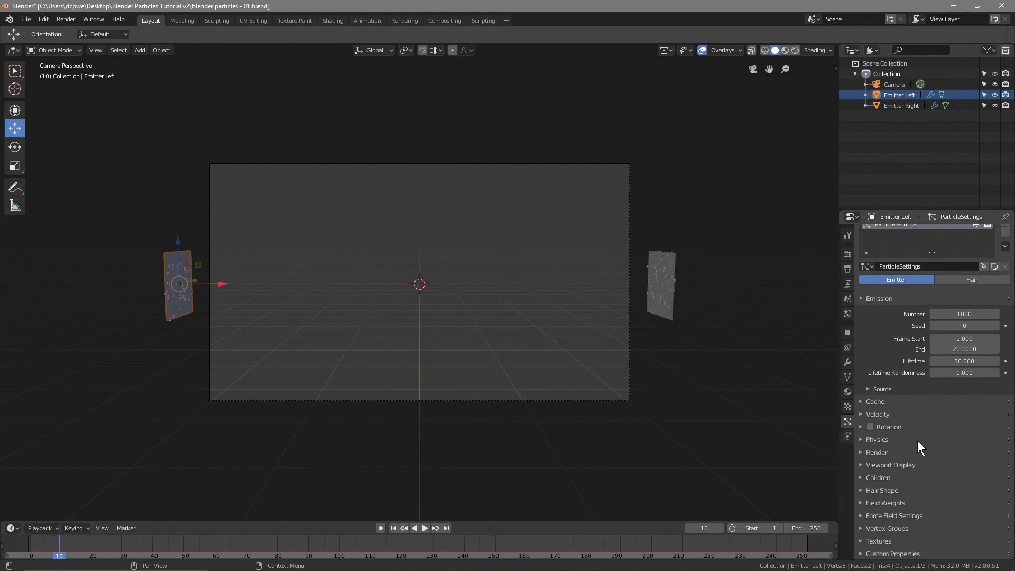
left_click(869, 440)
left_click(965, 511)
type("5")
key("Return")
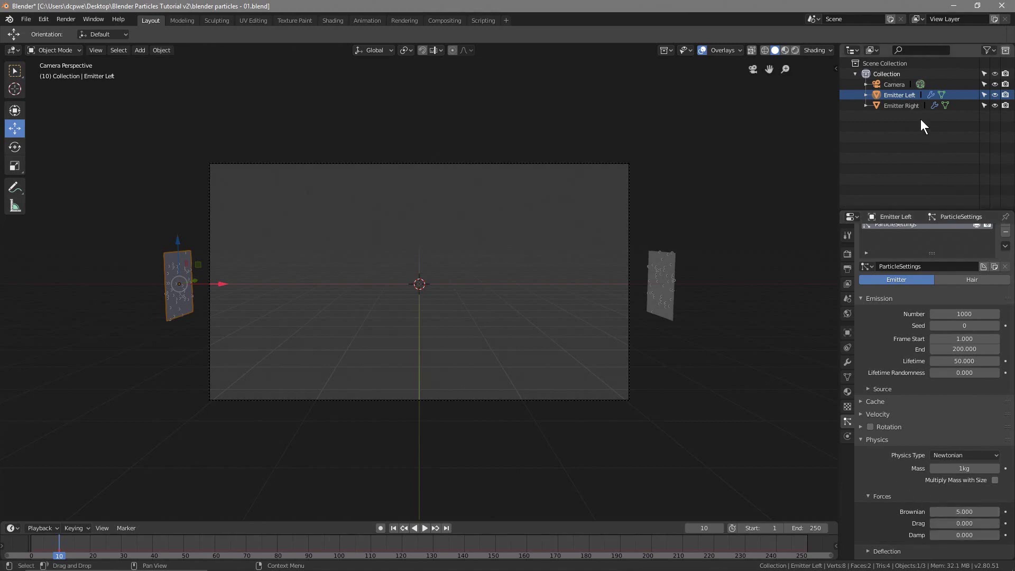
Set the Brownian force in Emitter Right's particle physics to 5.
left_click(900, 106)
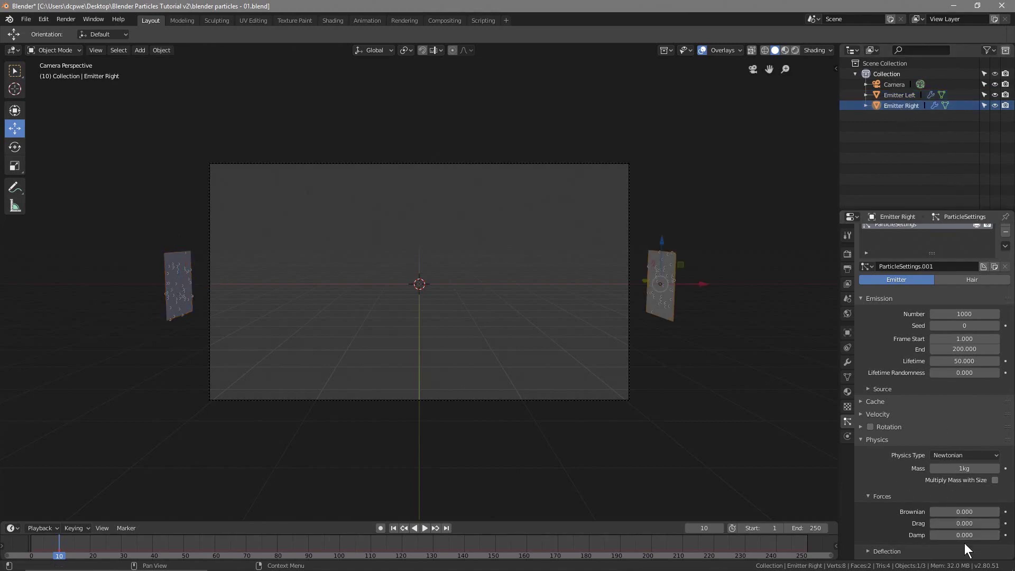
left_click(980, 513)
type("5")
key("Return")
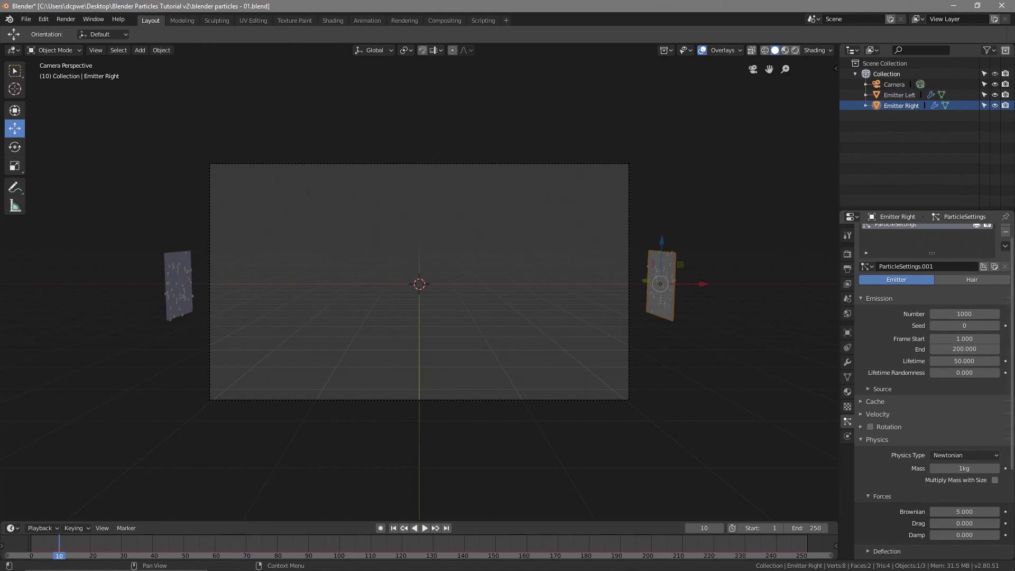
Set the gravity field weight to 0 for the particles of both Emitter Left and Emitter Right.
left_click(896, 96)
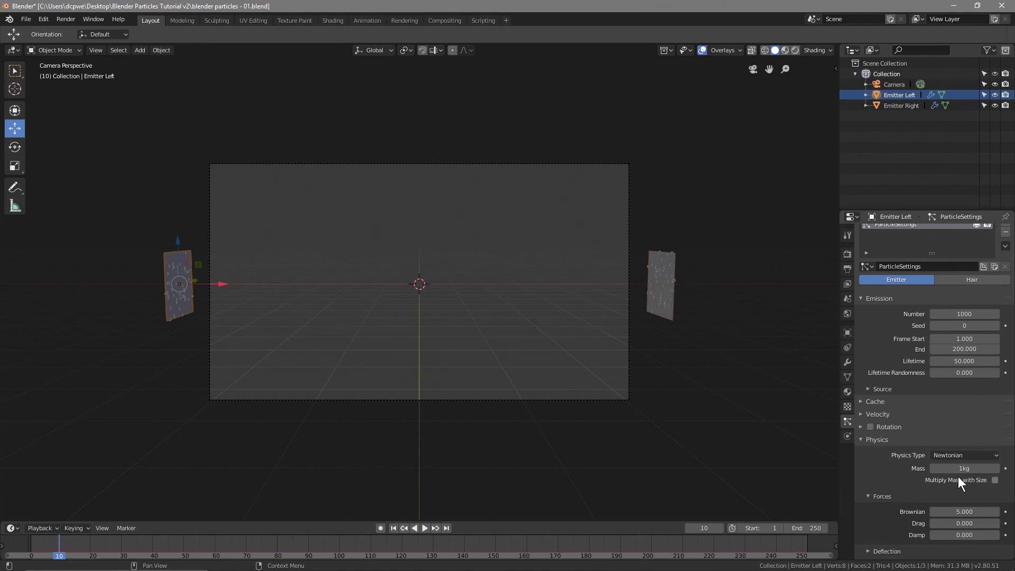
scroll(903, 448, "down", 5)
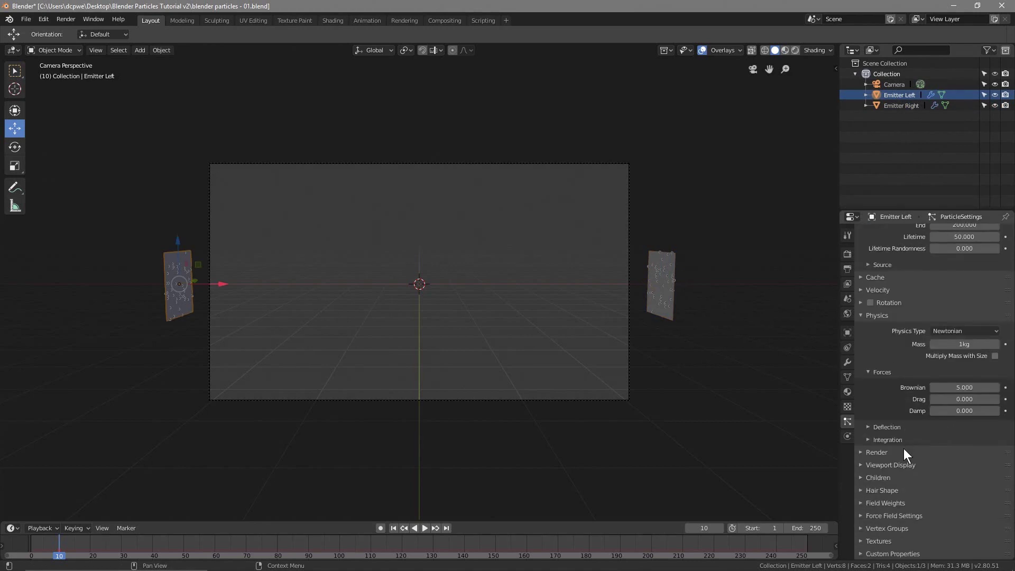
left_click(894, 515)
scroll(934, 500, "down", 5)
left_click(898, 391)
left_click(887, 502)
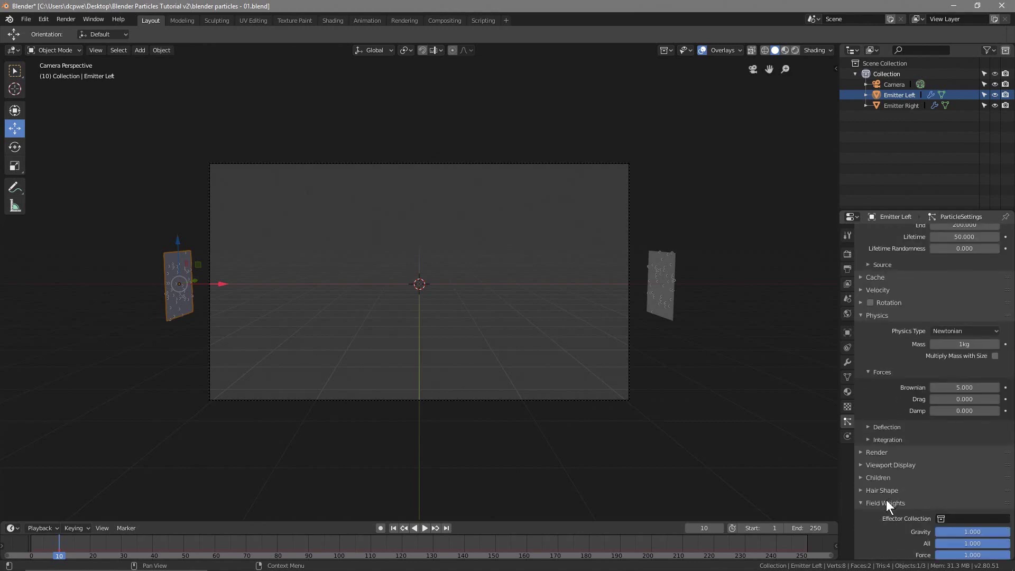
scroll(934, 491, "down", 6)
left_click_drag(971, 406, 946, 403)
left_click(907, 104)
Play and scrub the animation to examine the particle spread around frames 92 and 65.
key("space")
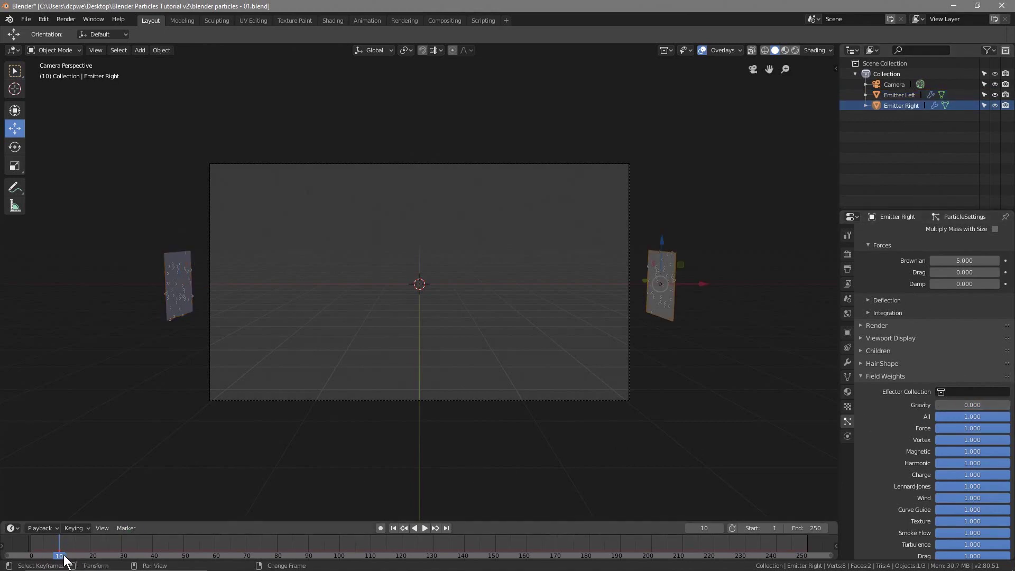
left_click_drag(203, 559, 313, 552)
key("space")
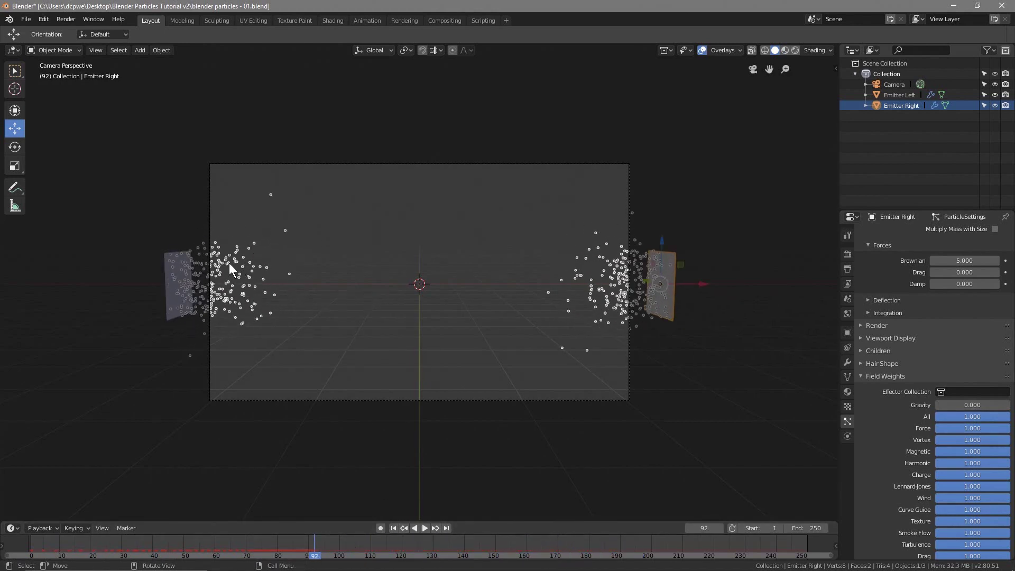
key("space")
right_click_drag(316, 552, 230, 552)
key("space")
Set the particle lifetime of Emitter Right to 150 frames.
scroll(951, 362, "up", 6)
scroll(952, 362, "up", 6)
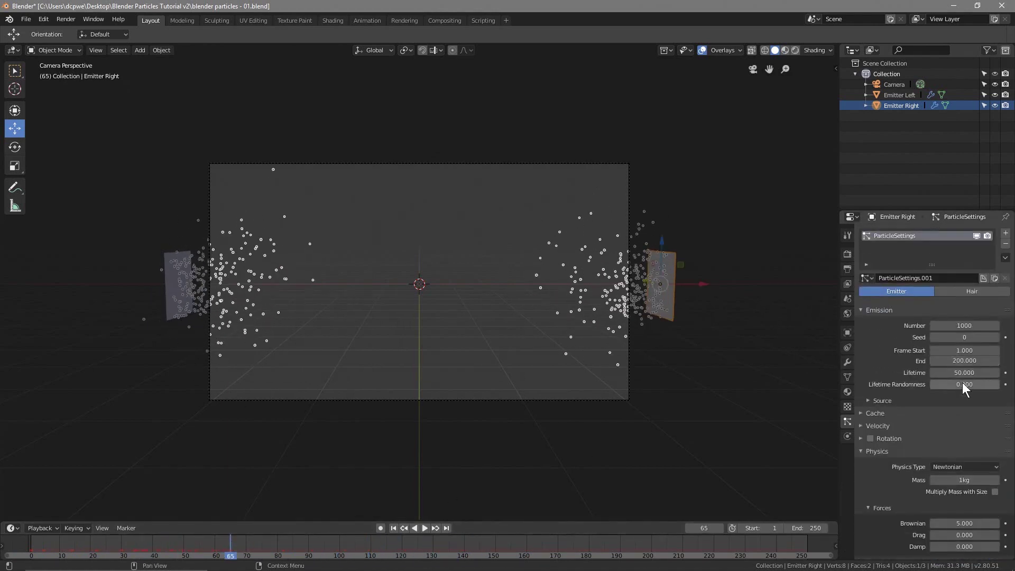
left_click(988, 374)
type("150")
key("Return")
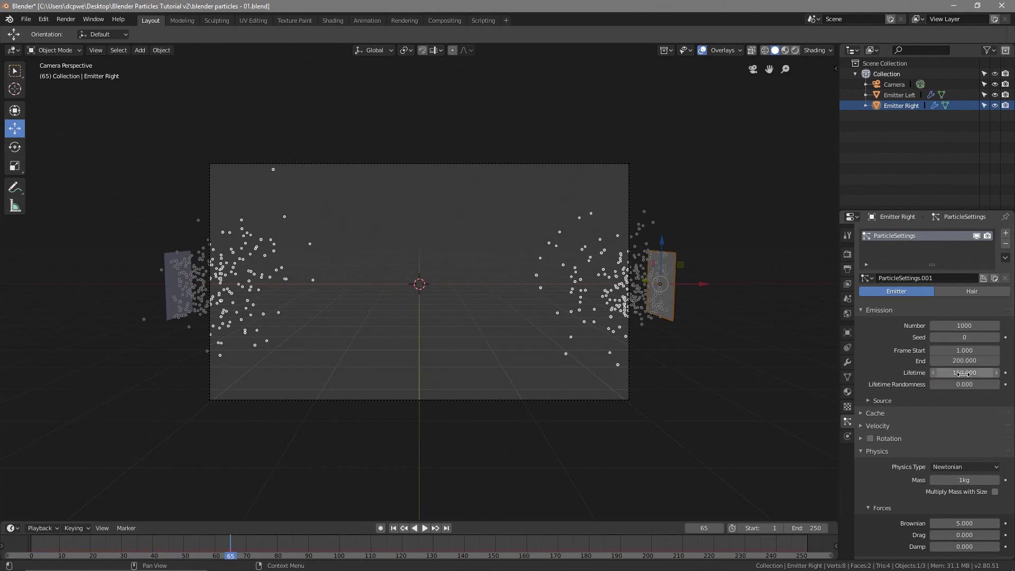
Set the particle lifetime of Emitter Left to 150 frames.
left_click(902, 95)
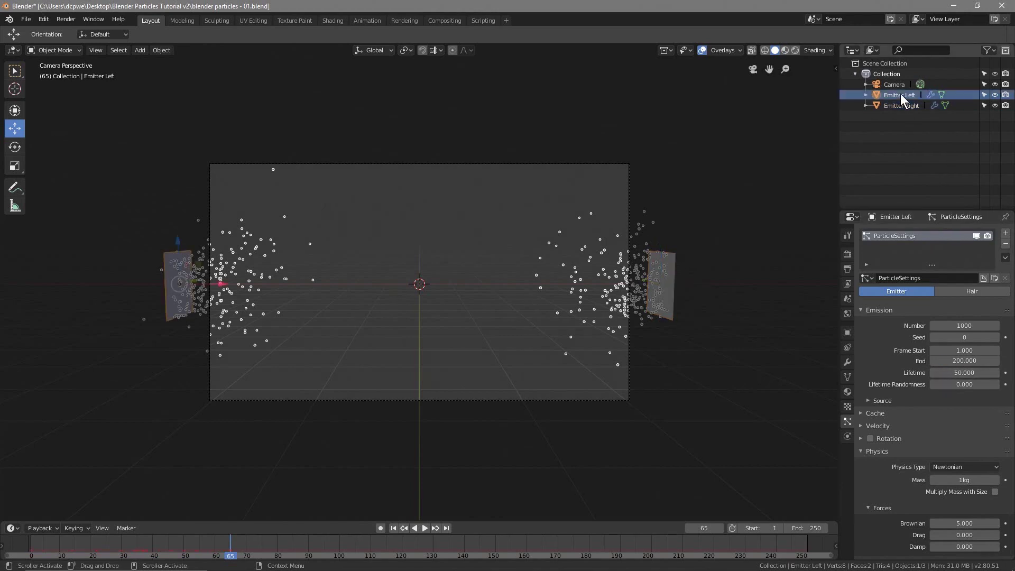
left_click(958, 372)
type("150")
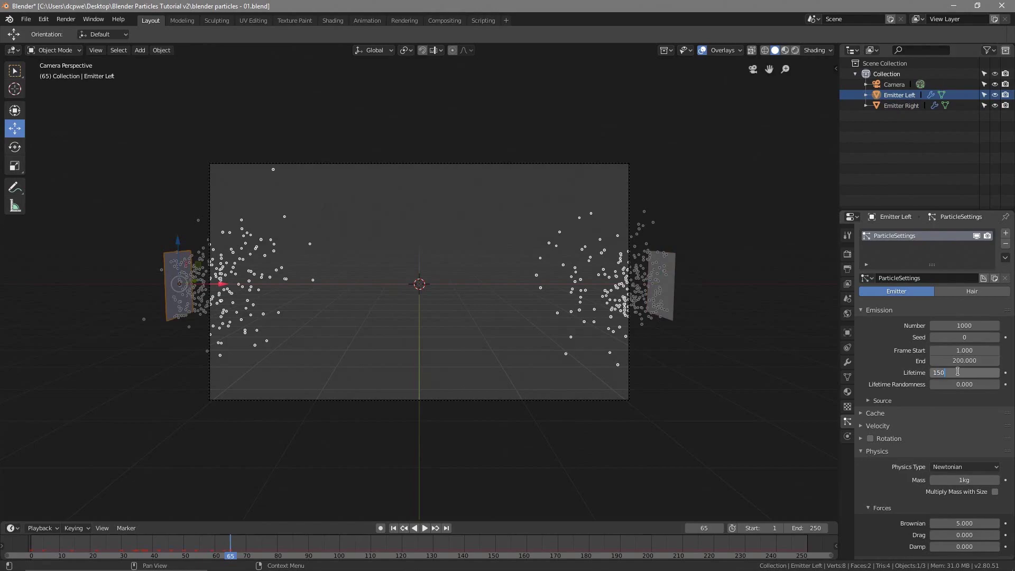
key("Return")
Rewind the animation to frame 0 and set Emitter Left's lifetime randomness to 1.
left_click_drag(236, 555, 26, 550)
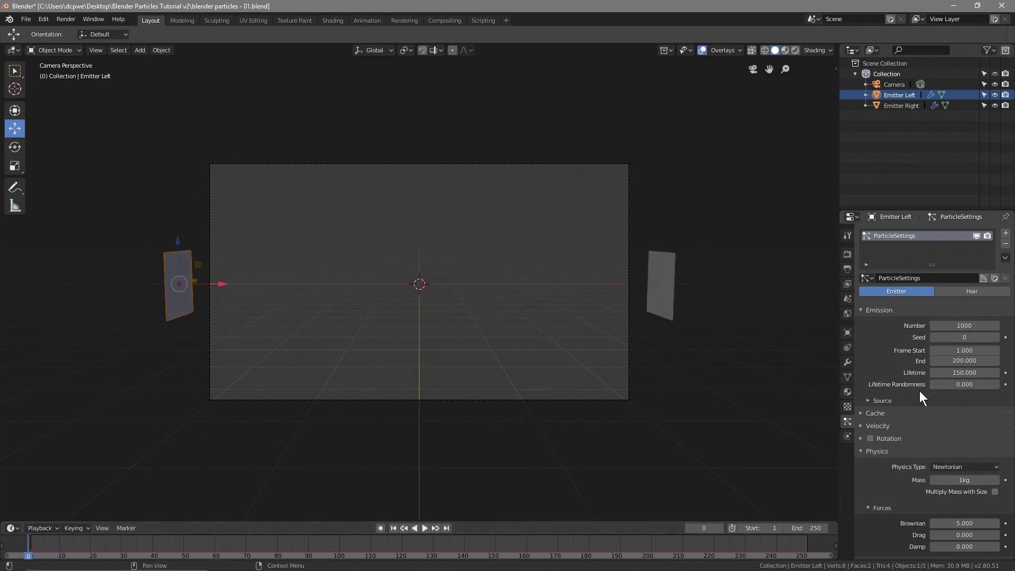
left_click_drag(986, 384, 1003, 387)
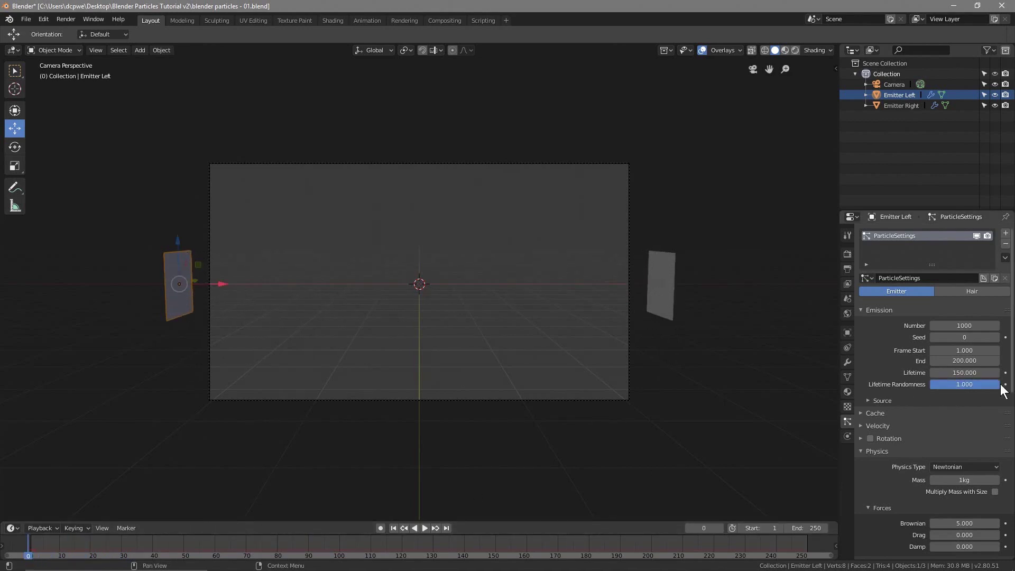
Set Emitter Right's lifetime randomness to 1 and move the playhead to frame 1.
left_click(898, 106)
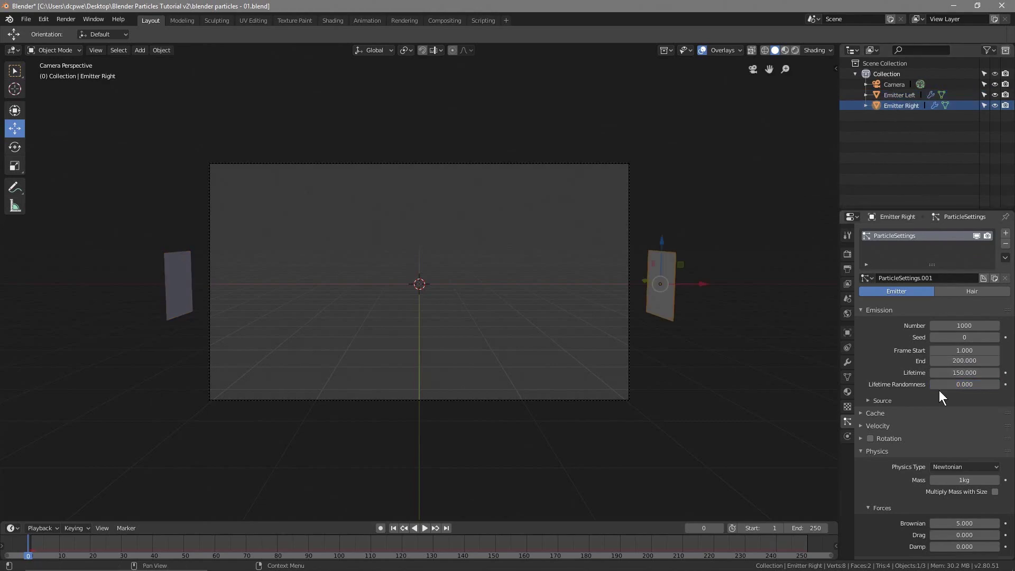
left_click_drag(939, 384, 1001, 386)
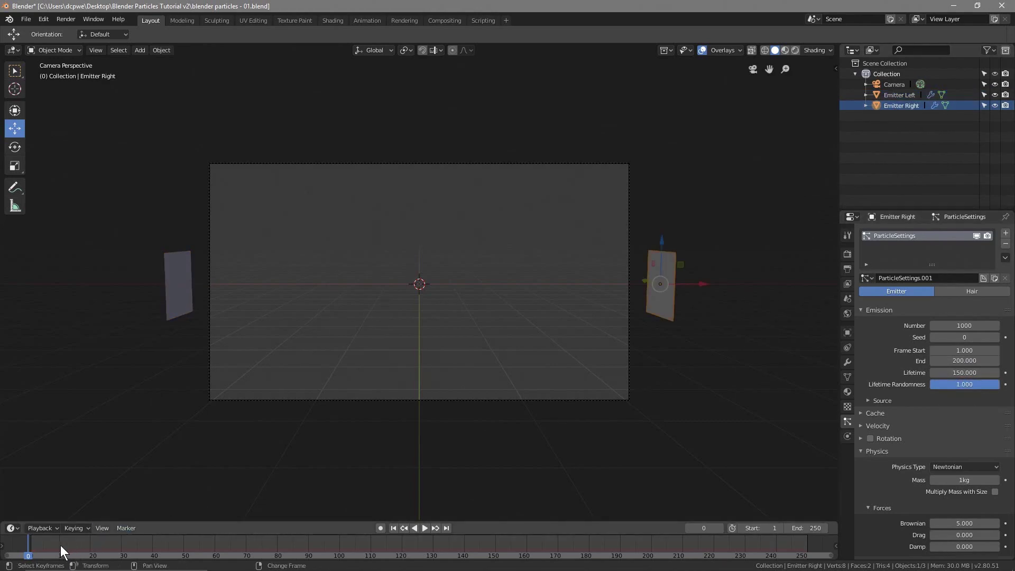
mouse_move(30, 556)
left_mouse_down()
mouse_move(629, 559)
mouse_move(725, 547)
mouse_move(199, 556)
mouse_move(31, 539)
left_mouse_up()
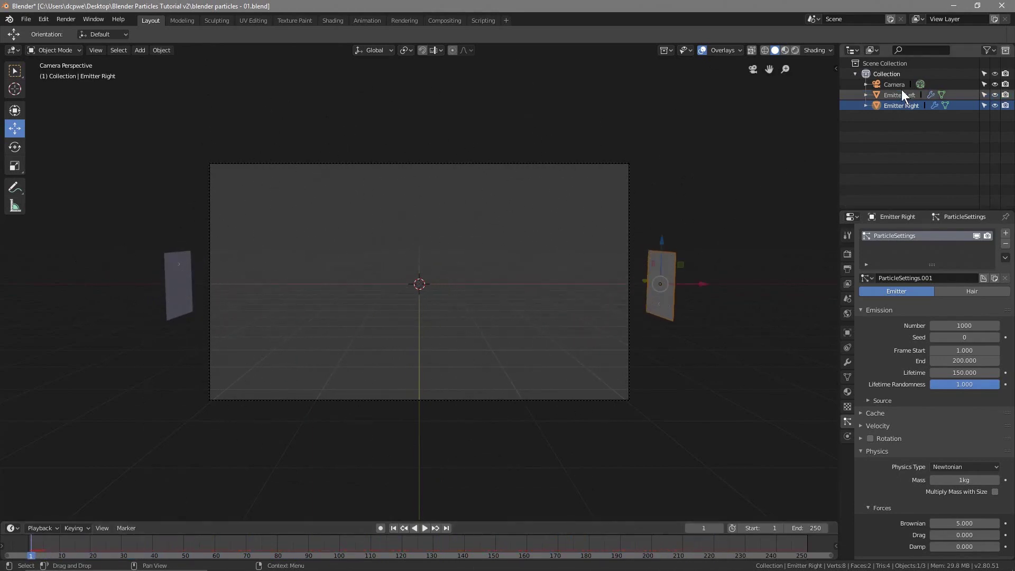
Set the emission end frame of Emitter Left to 98.
left_click(898, 96)
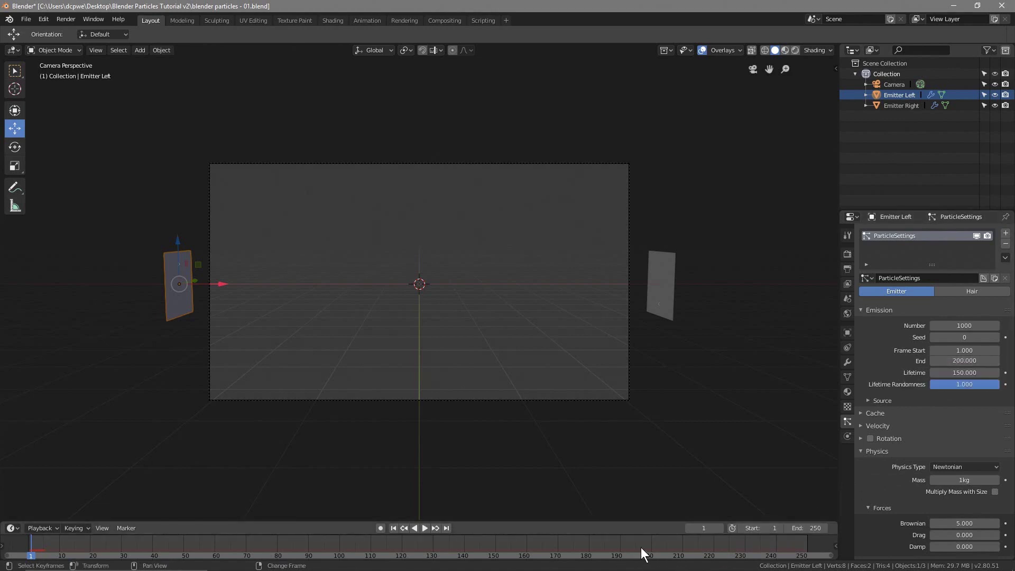
left_click_drag(964, 361, 944, 361)
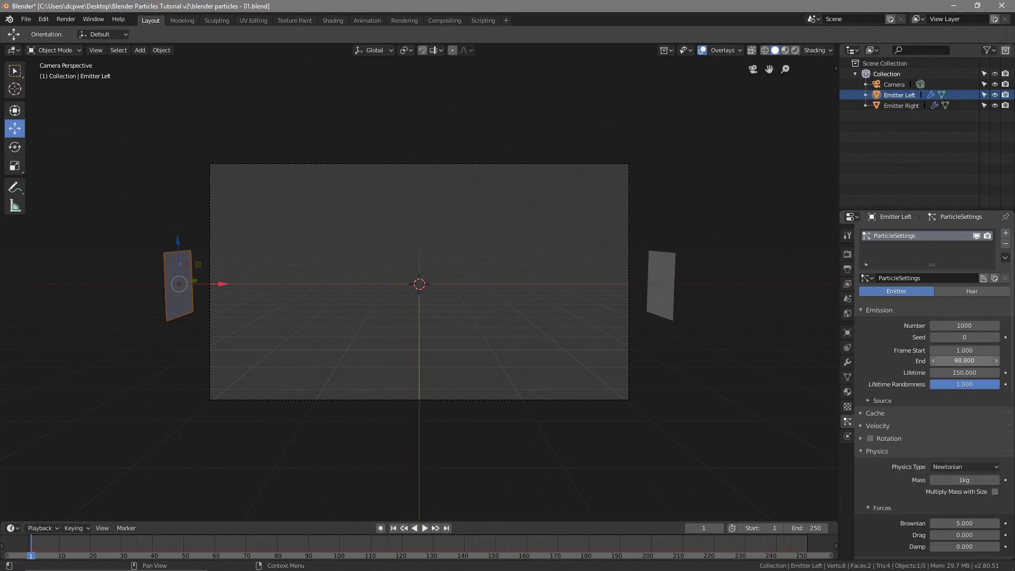
left_click(964, 363)
type("99")
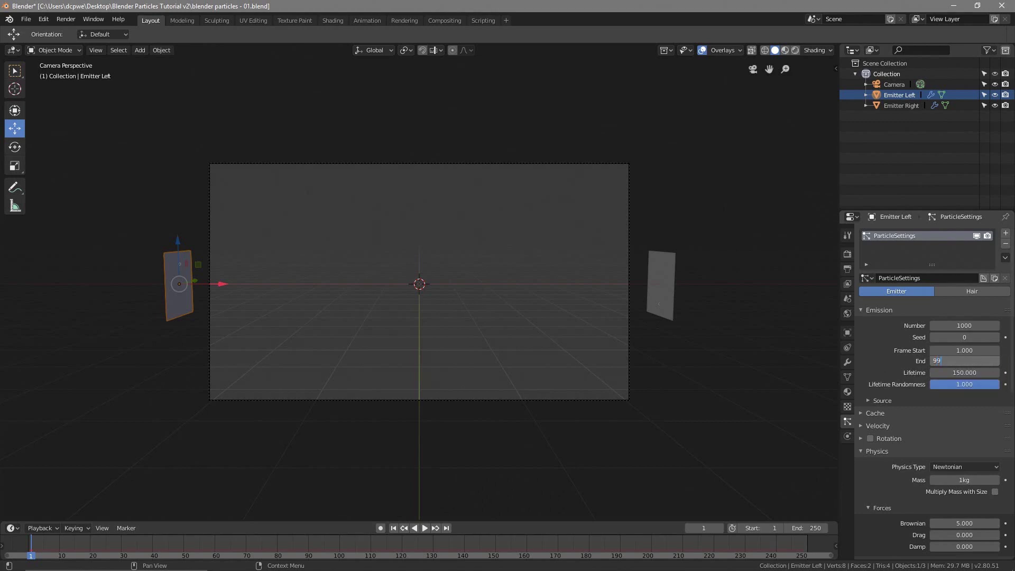
key("Return")
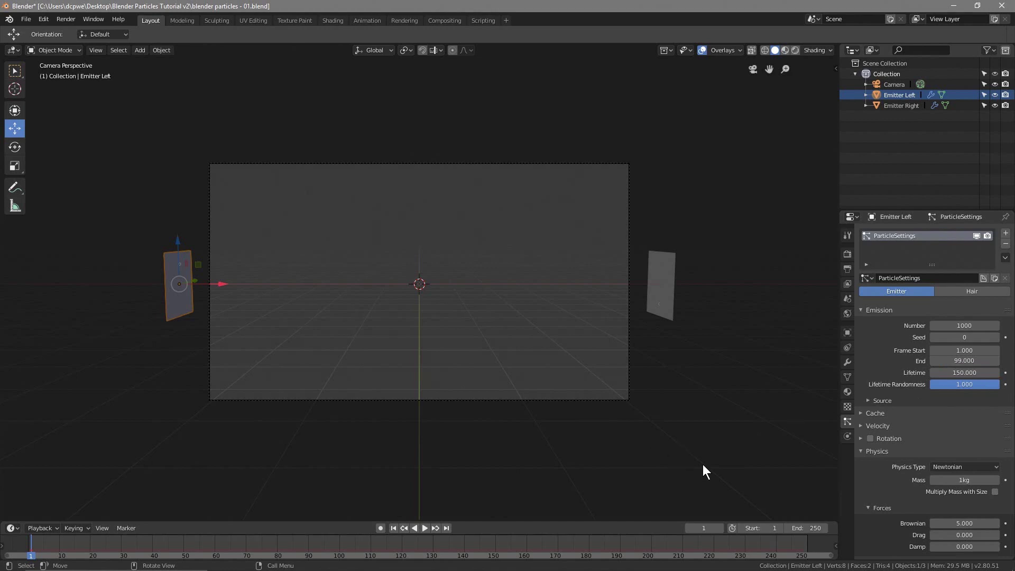
left_click_drag(968, 362, 969, 363)
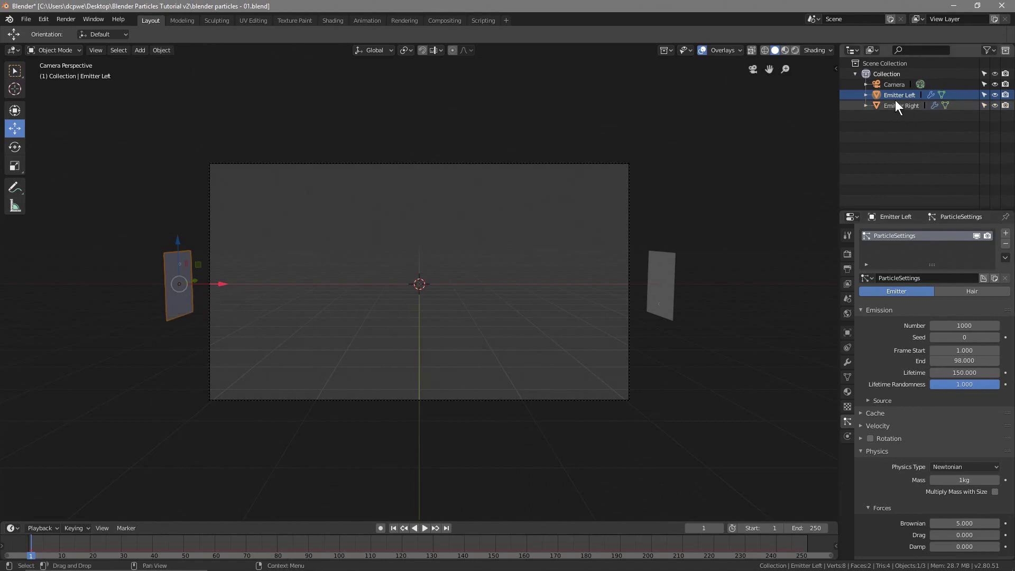
Set the emission end frame of Emitter Right to 98.
left_click(969, 361)
type("98")
key("Return")
Review the particles across the whole timeline, return to frame 1 and save the blend file.
left_click_drag(21, 550, 768, 556)
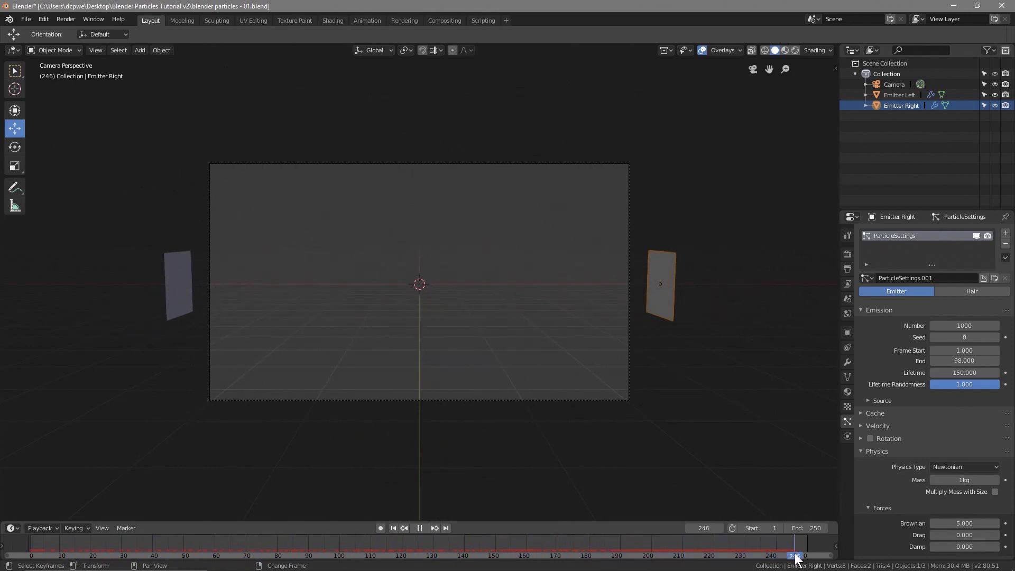
left_click_drag(773, 554, 31, 553)
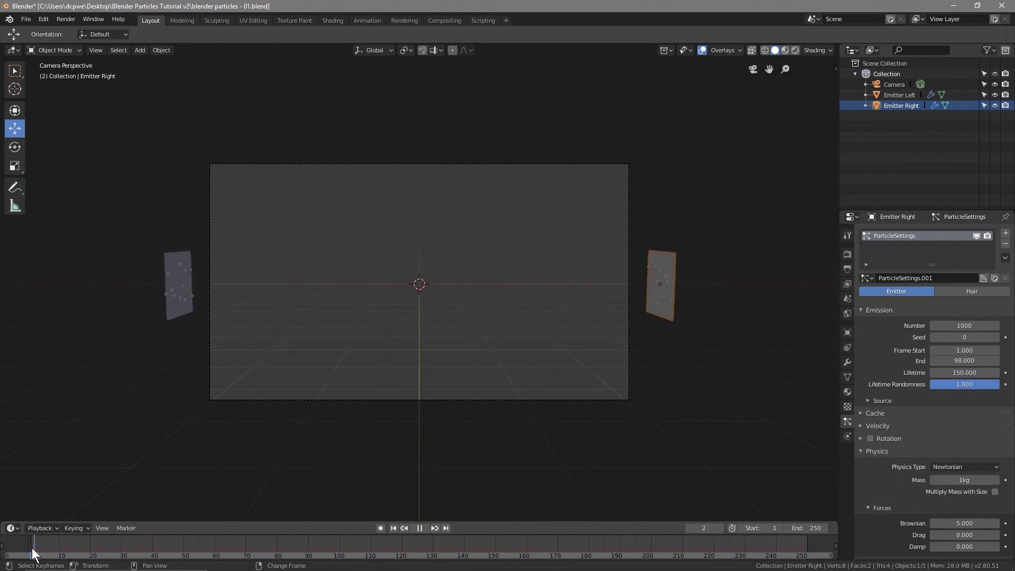
left_click(26, 19)
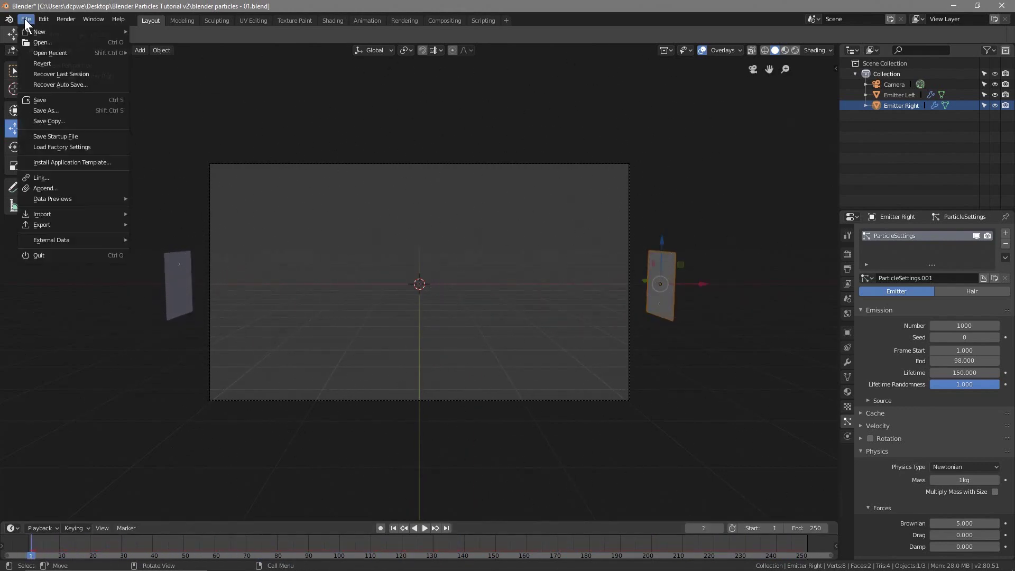
left_click(37, 103)
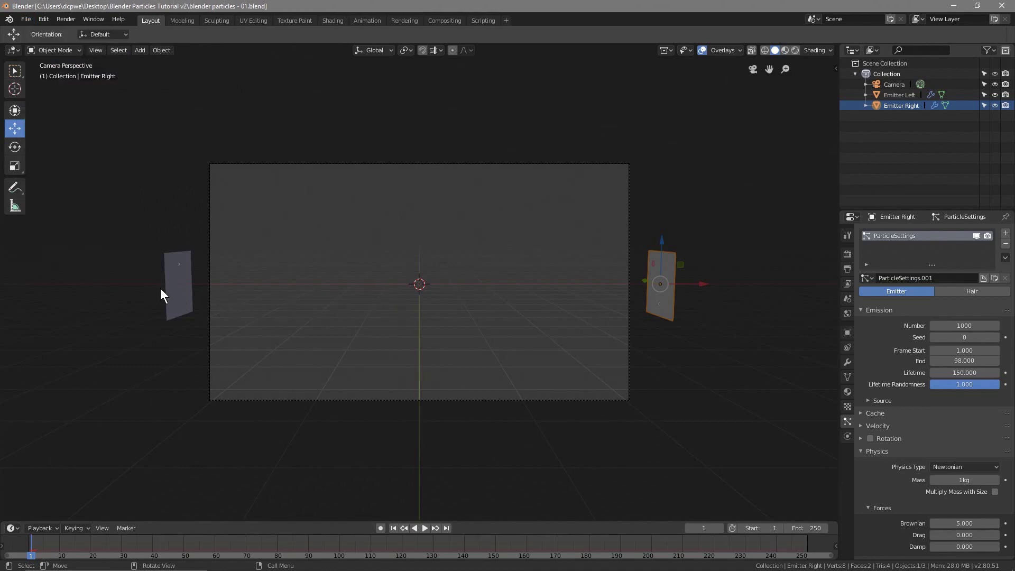
Add a UV sphere and move it above the camera frame, slightly left of its centre.
scroll(509, 292, "down", 2)
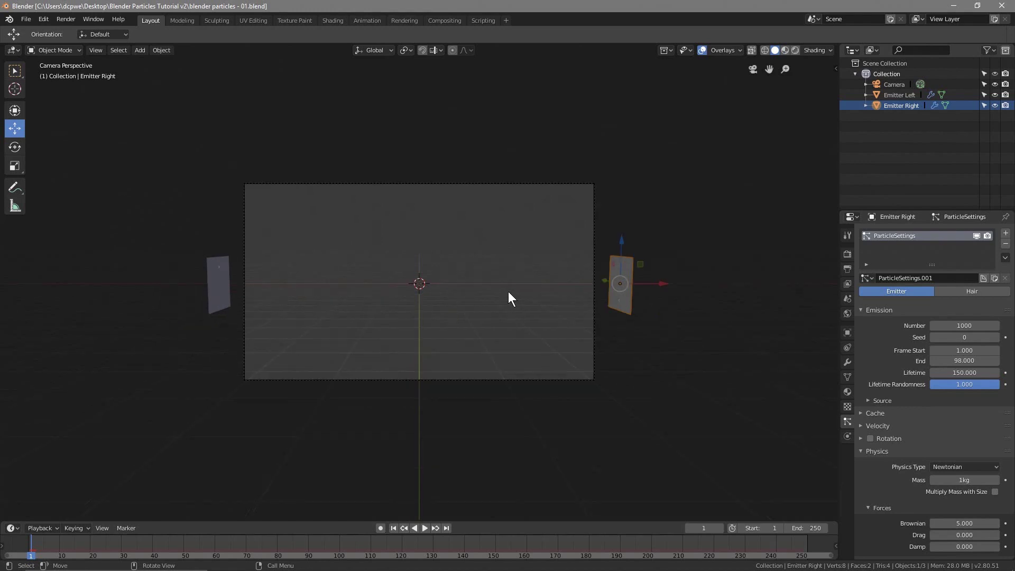
scroll(278, 277, "down", 1)
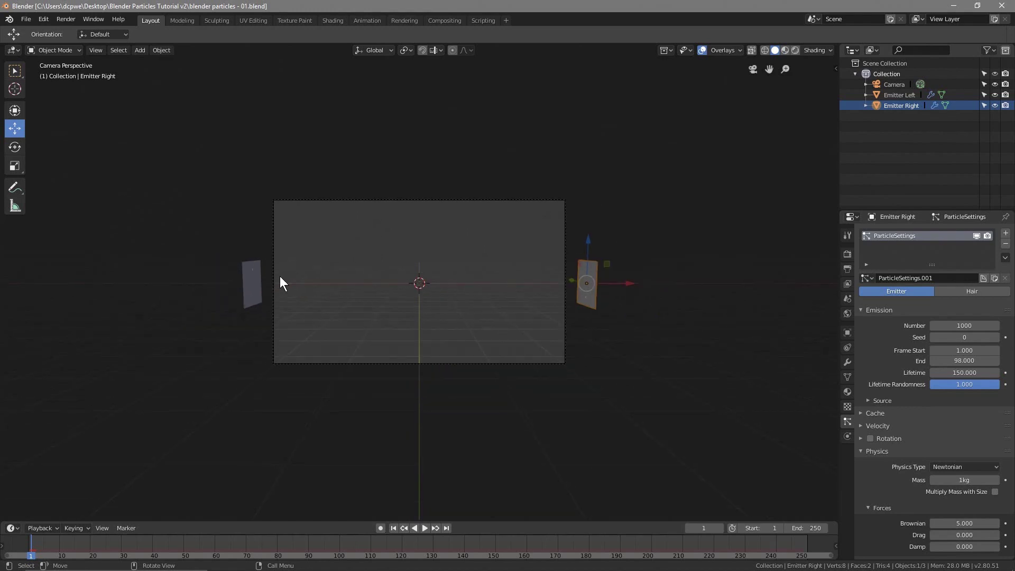
middle_click_drag(420, 233, 398, 280, "shift")
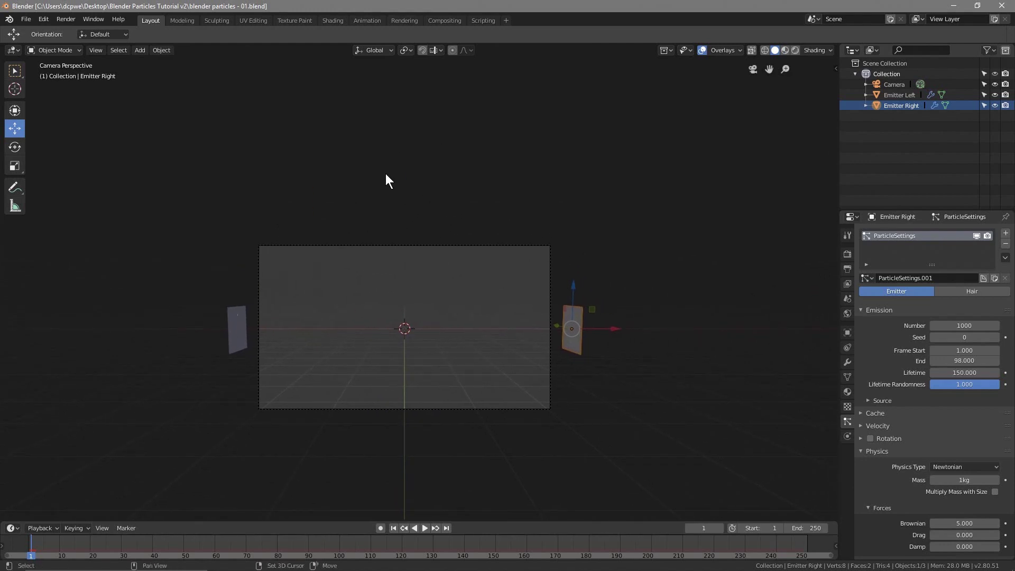
key("shift+a")
mouse_move(386, 173)
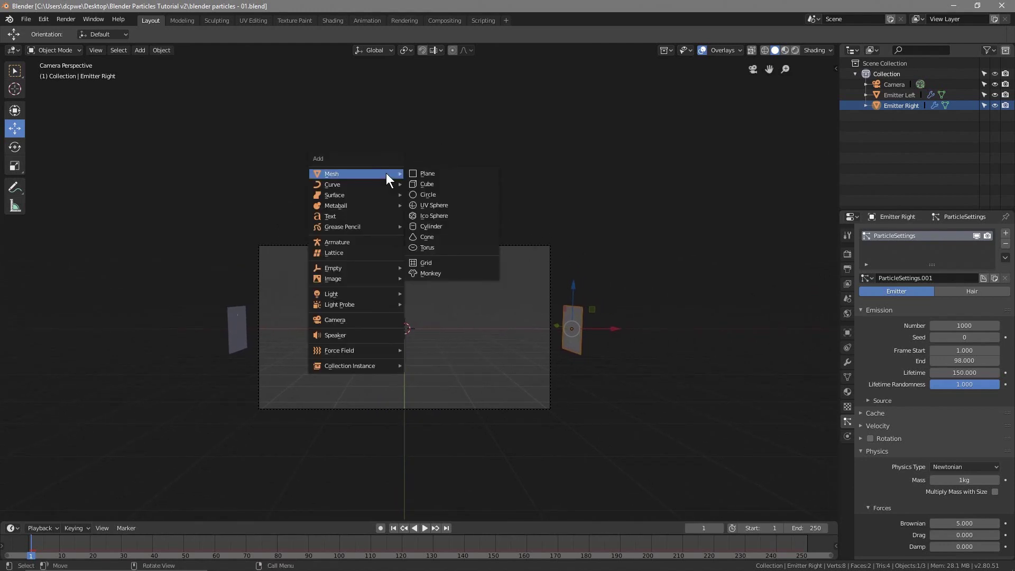
left_click(450, 204)
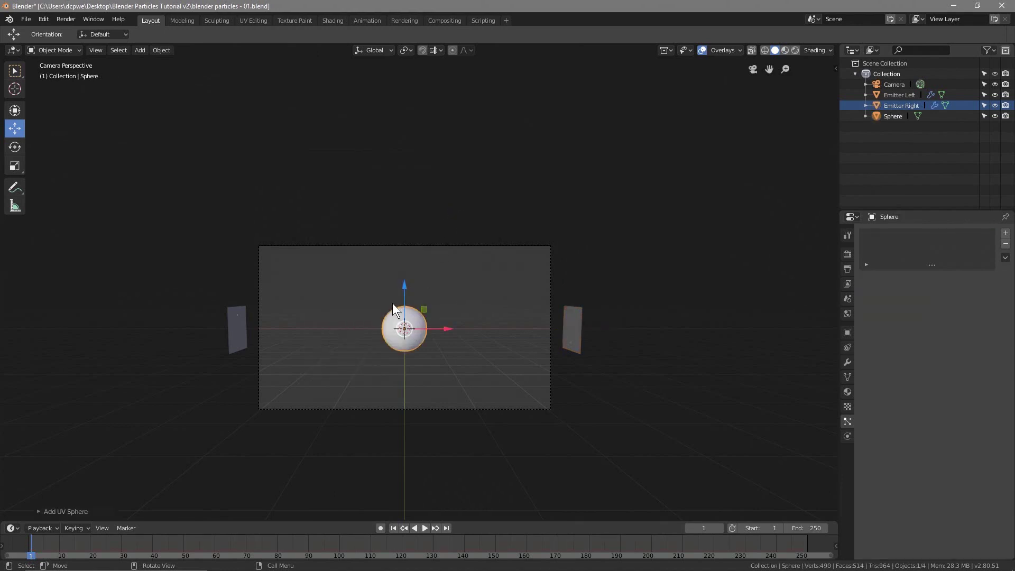
left_click_drag(403, 289, 397, 139)
left_click_drag(446, 182, 383, 188)
left_click_drag(337, 140, 331, 101)
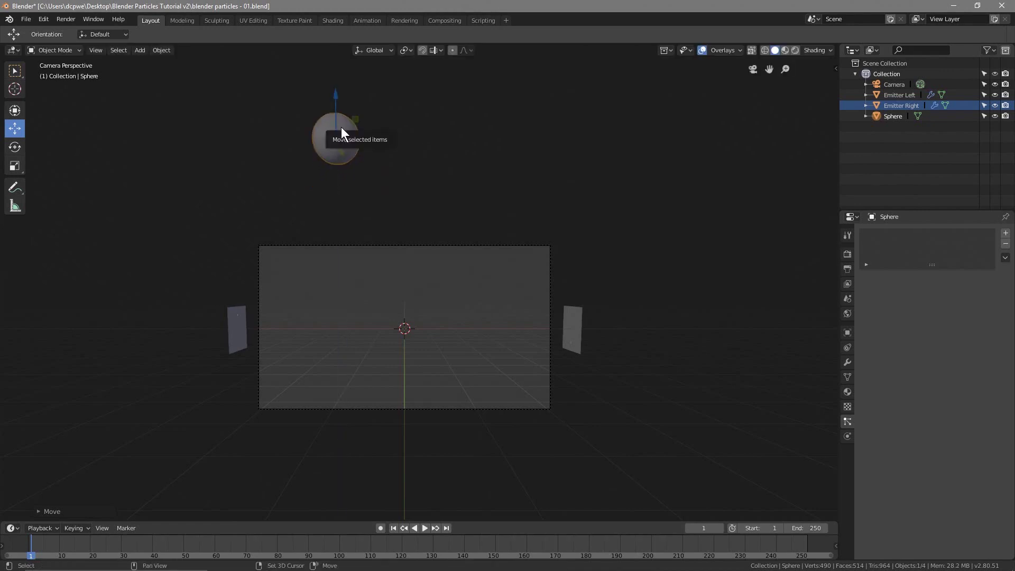
Duplicate the sphere, place the copy to its right and shift the original slightly closer to it.
key("shift+d")
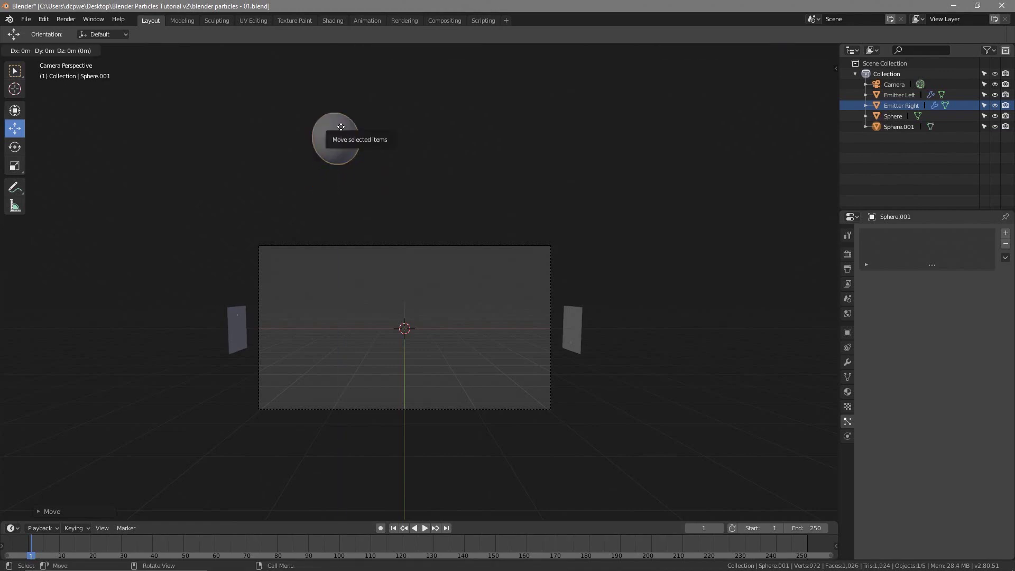
left_click_drag(352, 132, 440, 136)
left_click(349, 137)
left_click_drag(353, 134, 379, 135)
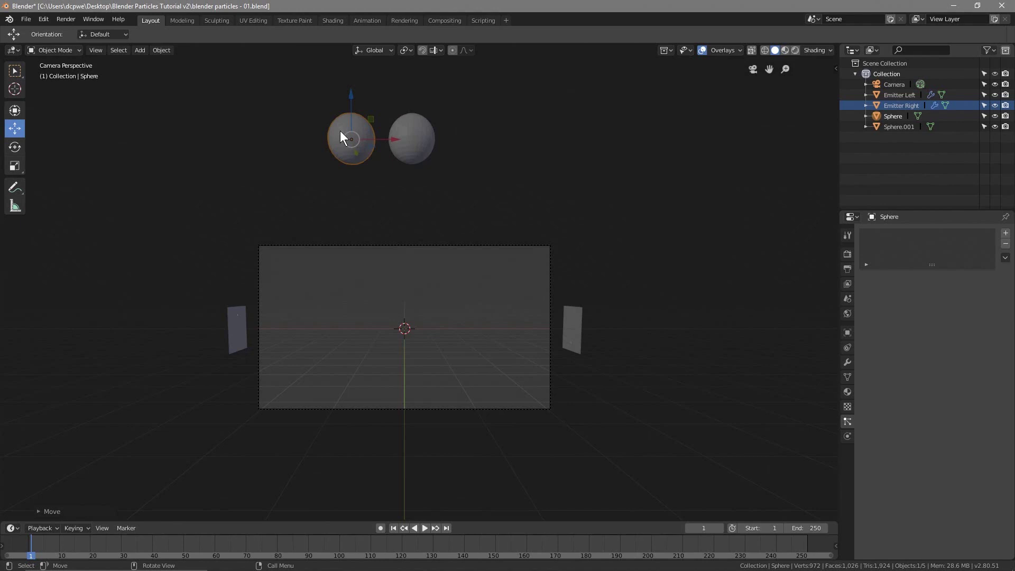
Add a Sun light with the viewport in rendered shading and raise it to about 5.22 m on Z.
left_click(794, 47)
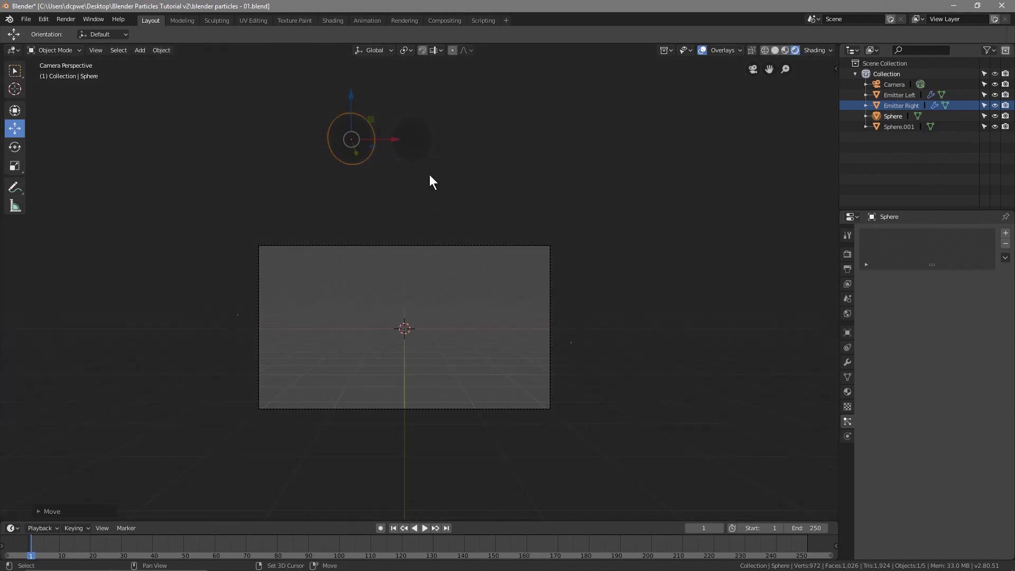
key("shift+a")
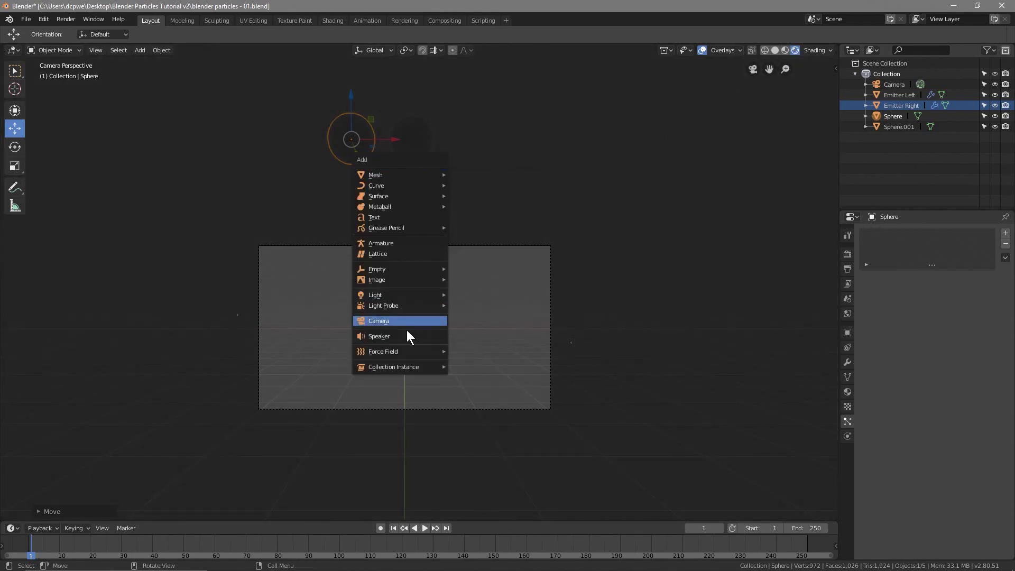
mouse_move(408, 305)
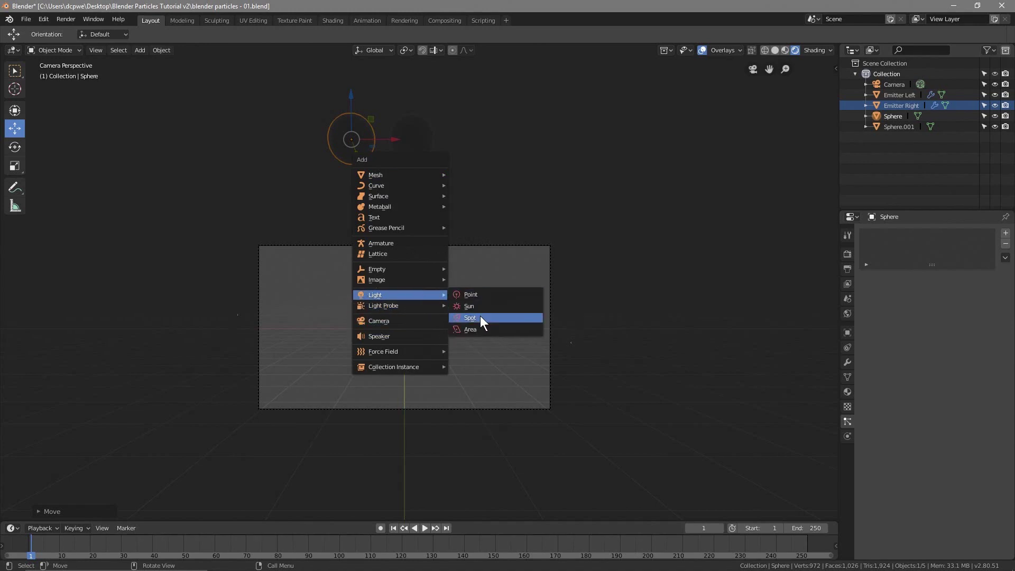
left_click(480, 306)
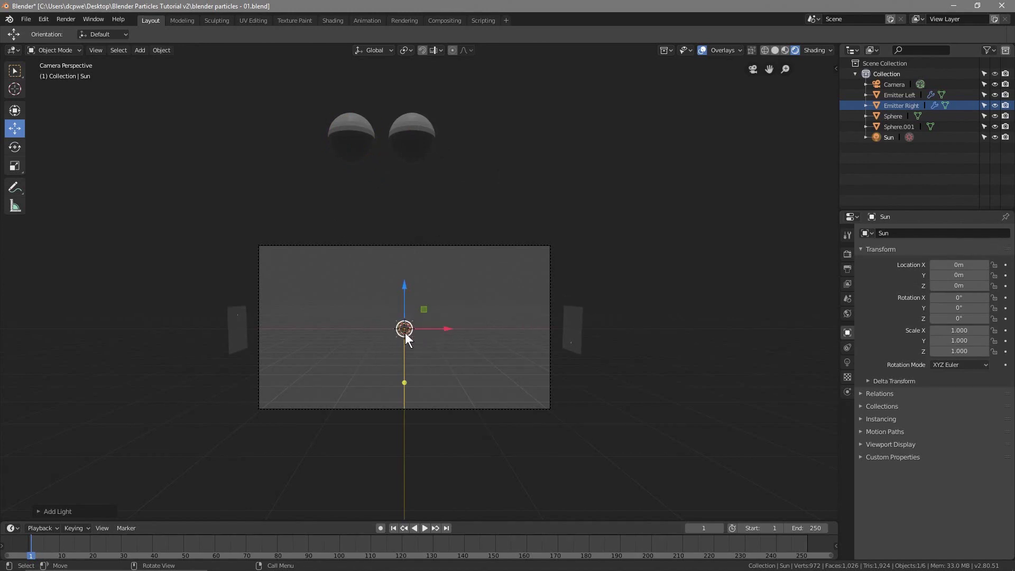
left_click_drag(404, 288, 394, 166)
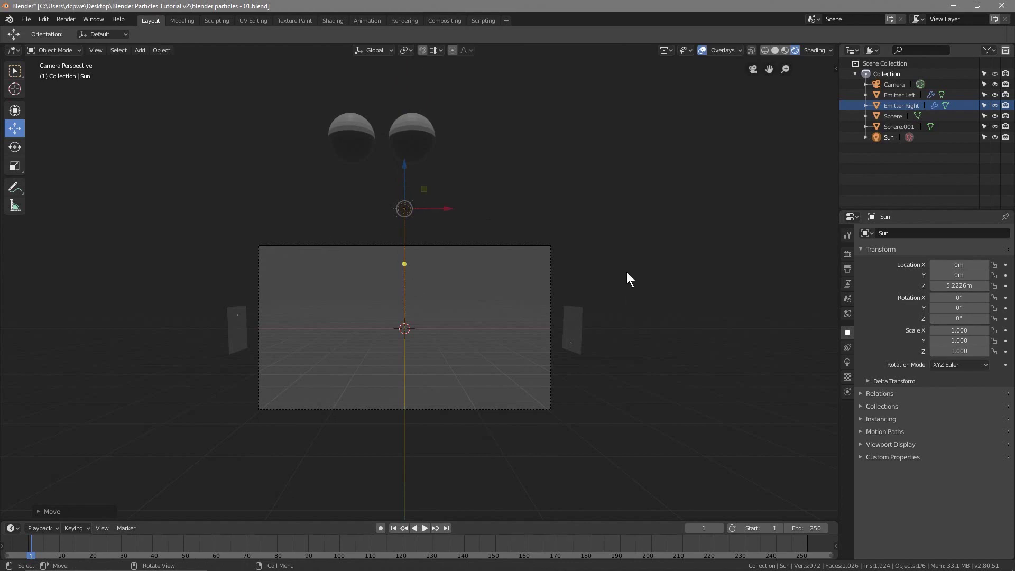
Create a new material on the left sphere, keeping the Principled BSDF surface shader.
left_click(347, 135)
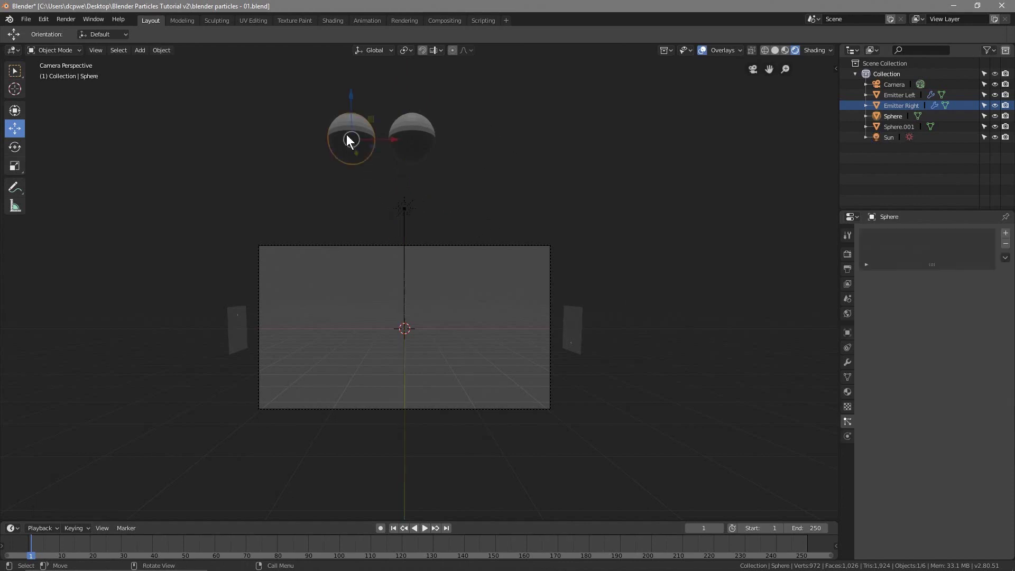
left_click(848, 390)
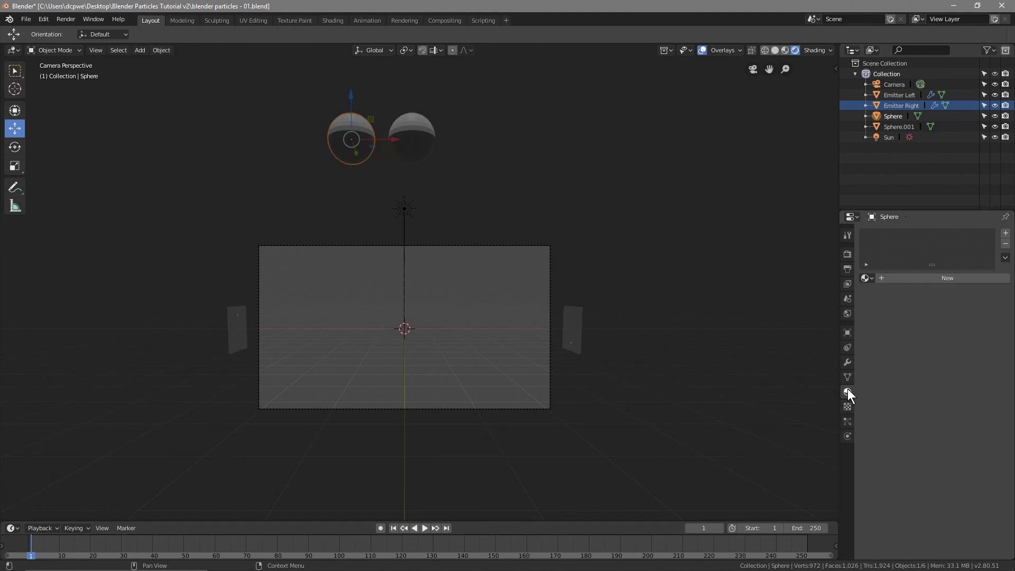
left_click(932, 280)
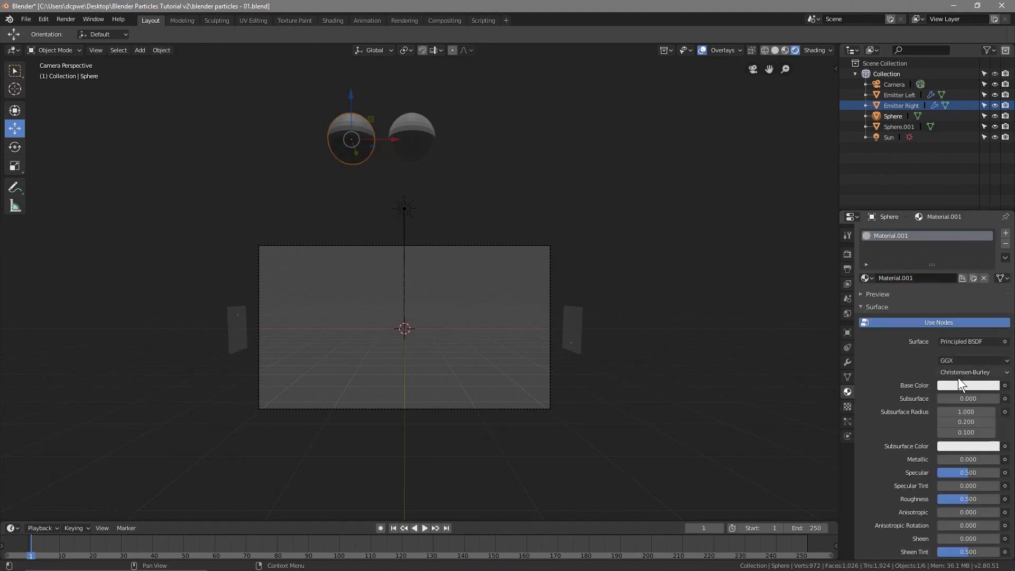
left_click(964, 342)
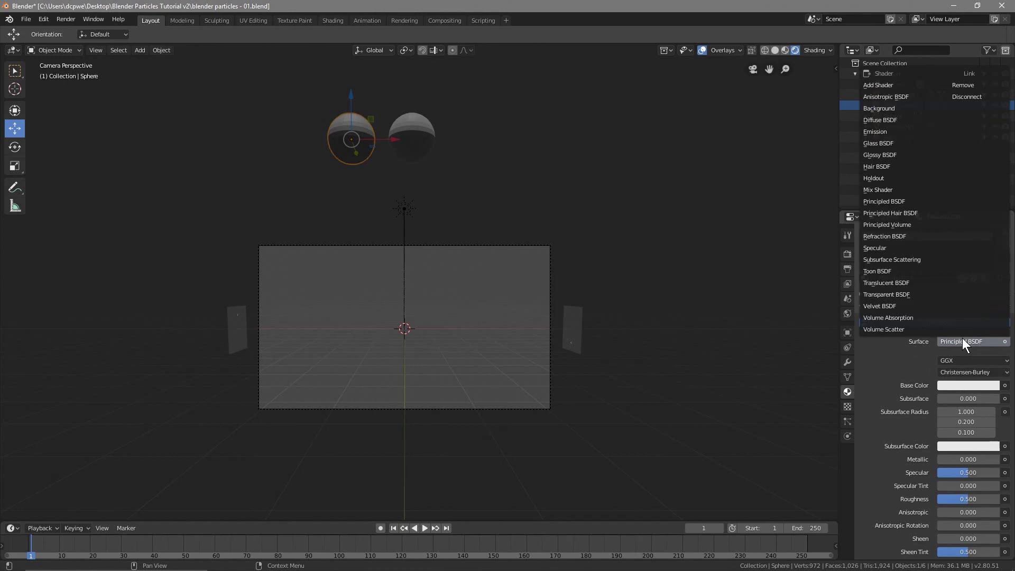
left_click(957, 340)
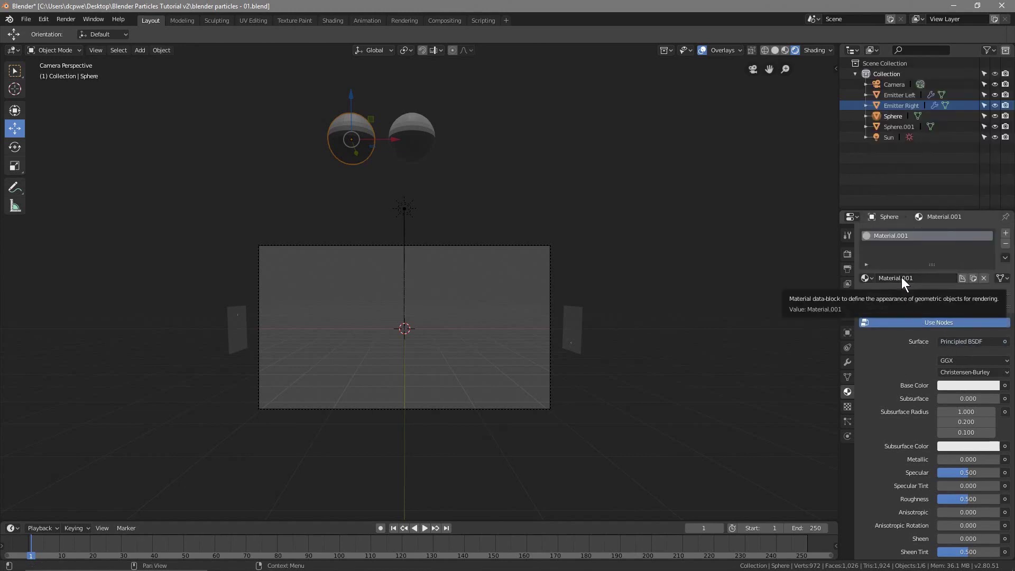
Rename the left sphere object as Particle 1.
left_click(892, 115)
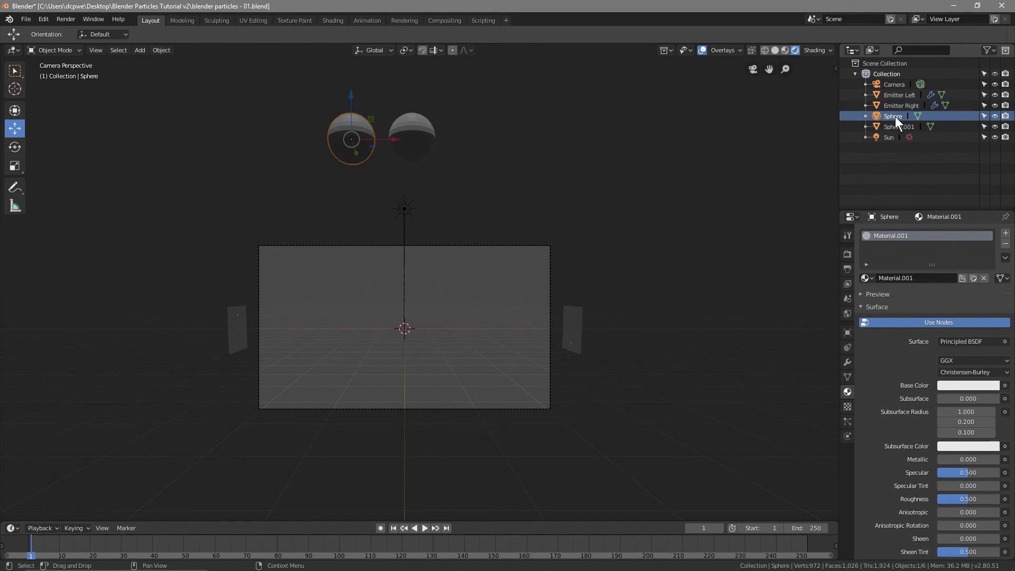
double_click(895, 117)
type("Particle 1")
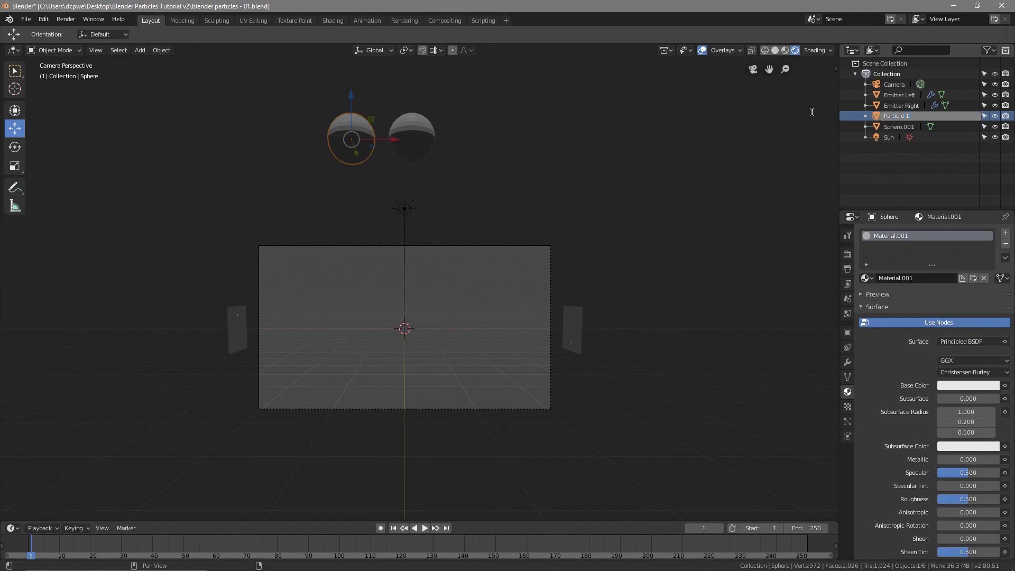
Rename the right sphere object, Sphere.001, as Particle 2.
double_click(901, 126)
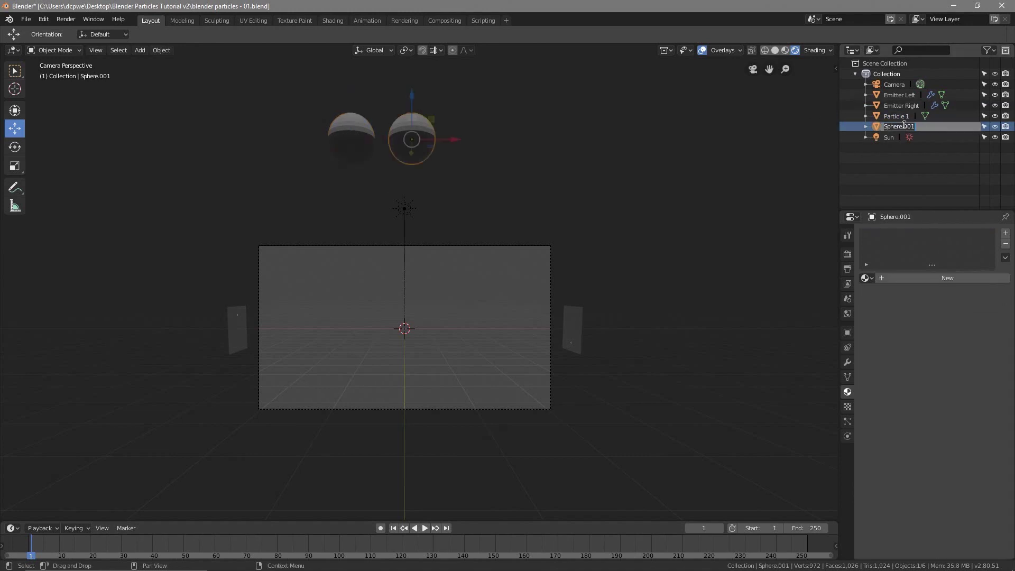
type("Partice 2")
key("Return")
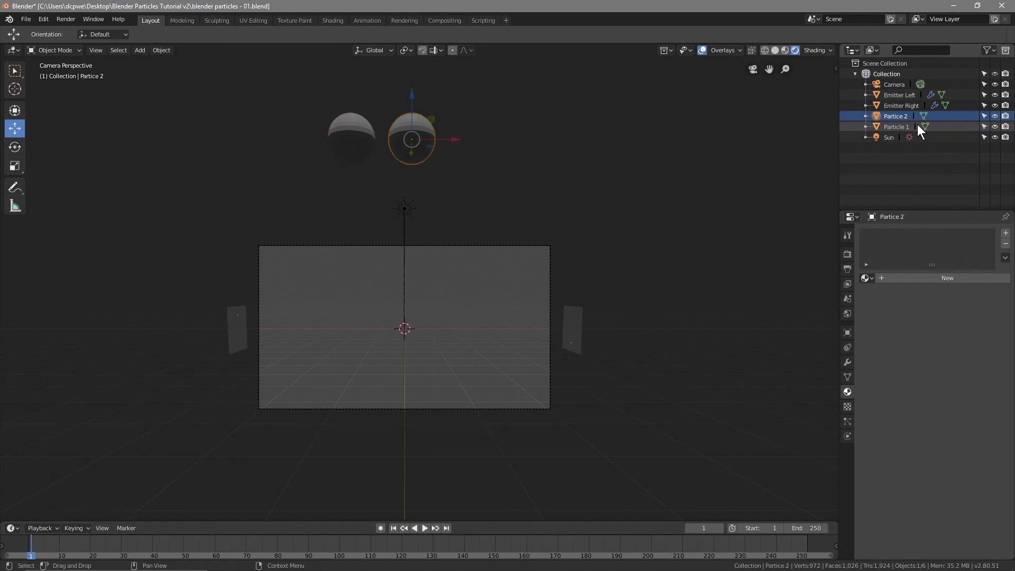
double_click(897, 115)
type("P")
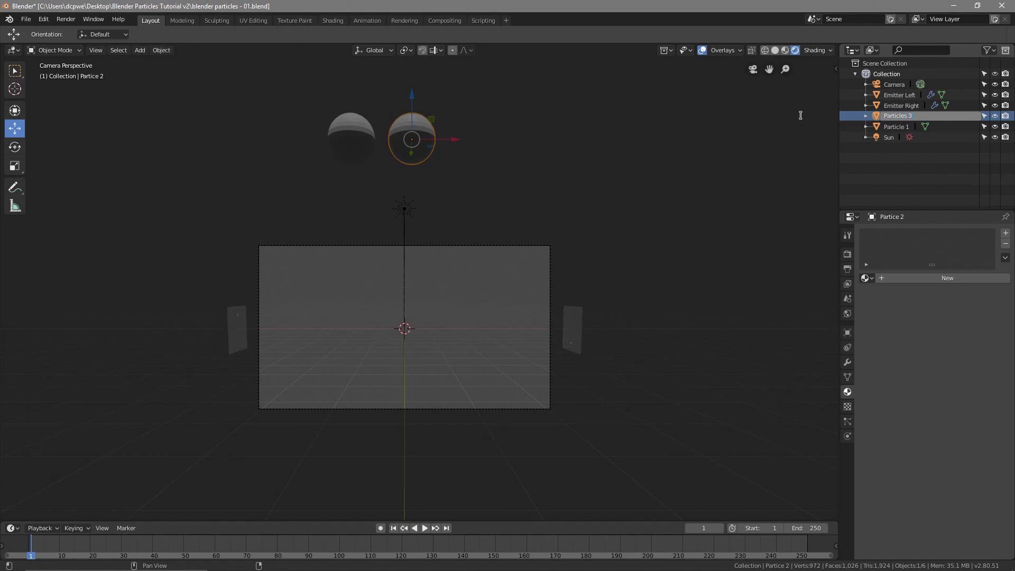
type("article 2")
key("Return")
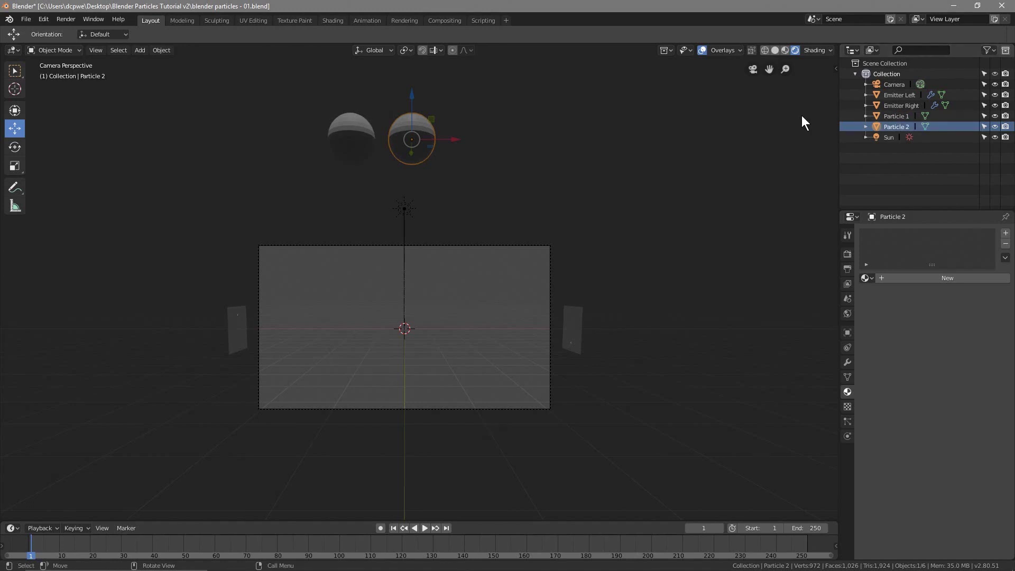
Rename the material on the Particle 1 sphere as Particle 1.
left_click(898, 115)
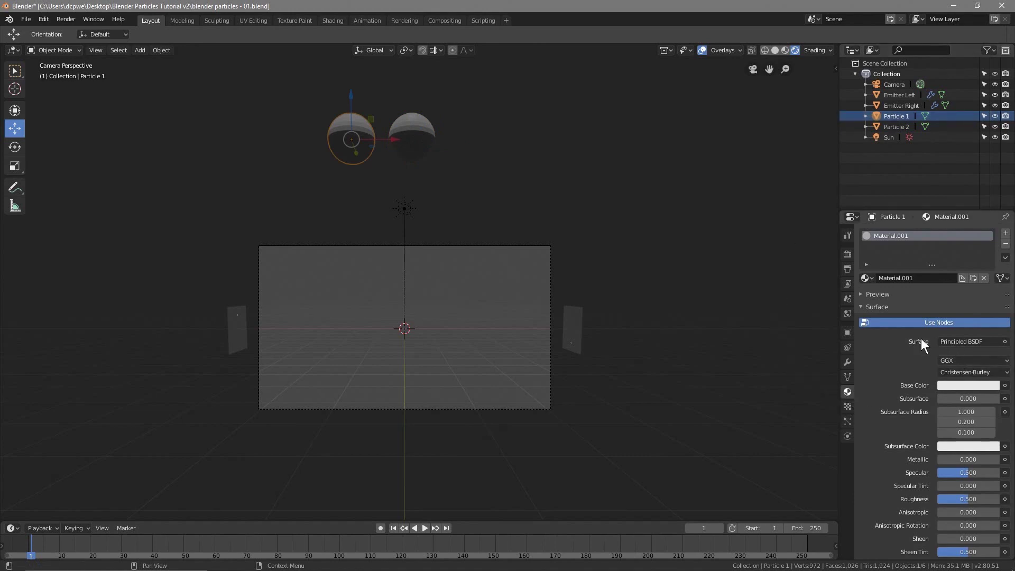
left_click(903, 278)
type("Particle 1")
key("Return")
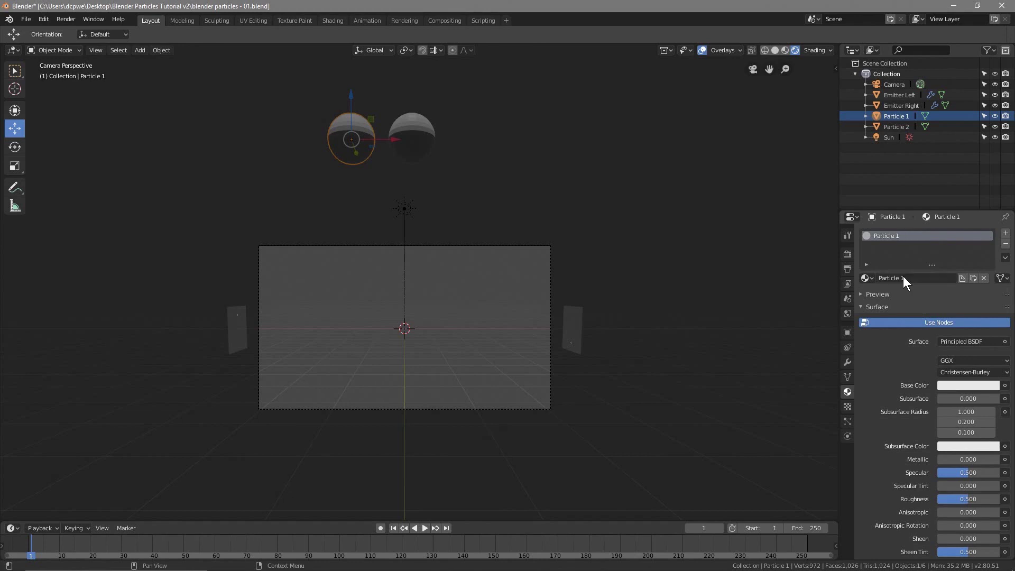
Change the Particle 1 material's surface shader to Emission and set its strength to 5.
left_click(959, 342)
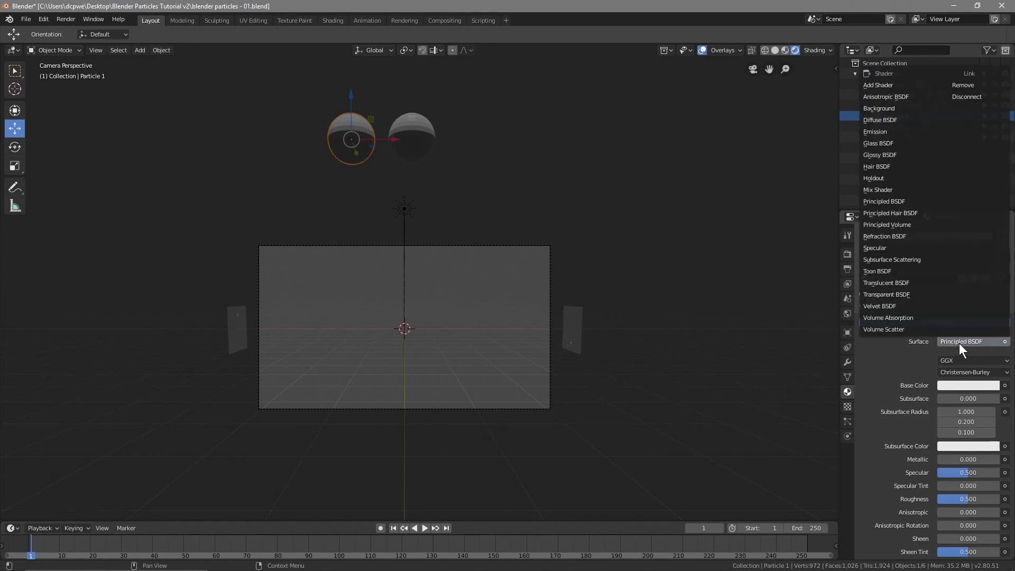
left_click(892, 131)
left_click(968, 374)
type("5")
key("Return")
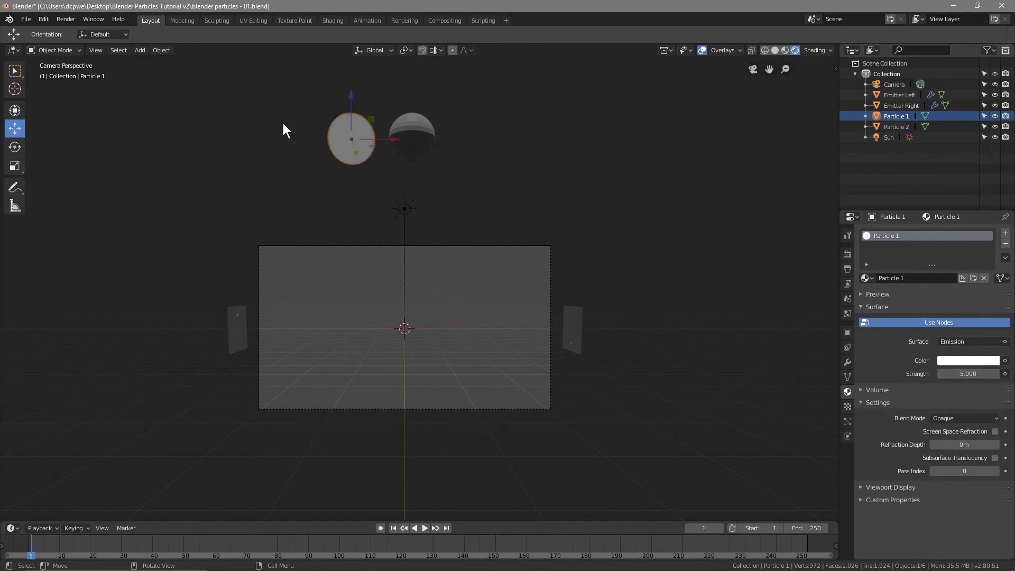
Create a new material on the Particle 2 sphere and name it Particle 2.
left_click(894, 127)
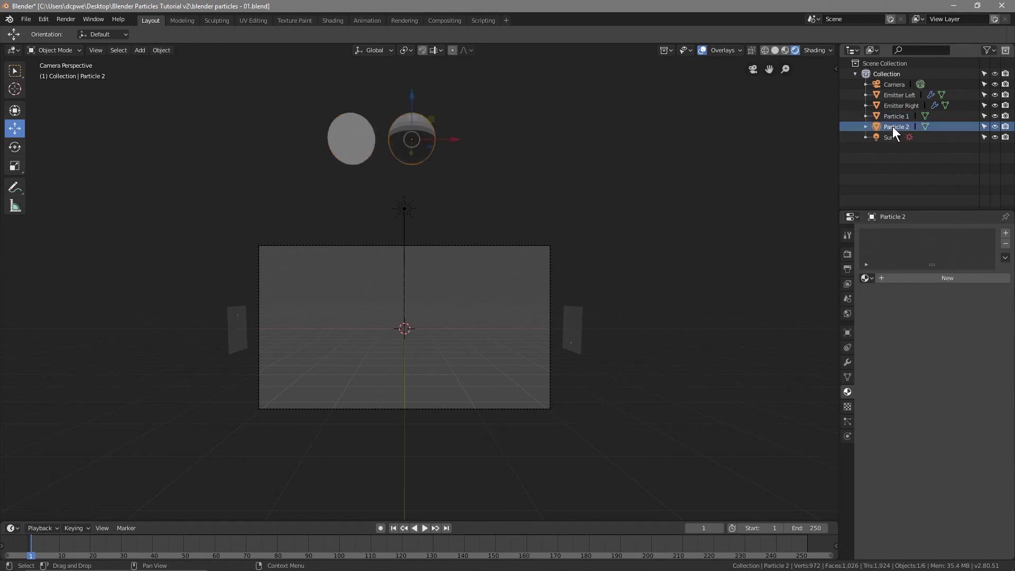
double_click(894, 127)
key("ctrl+c")
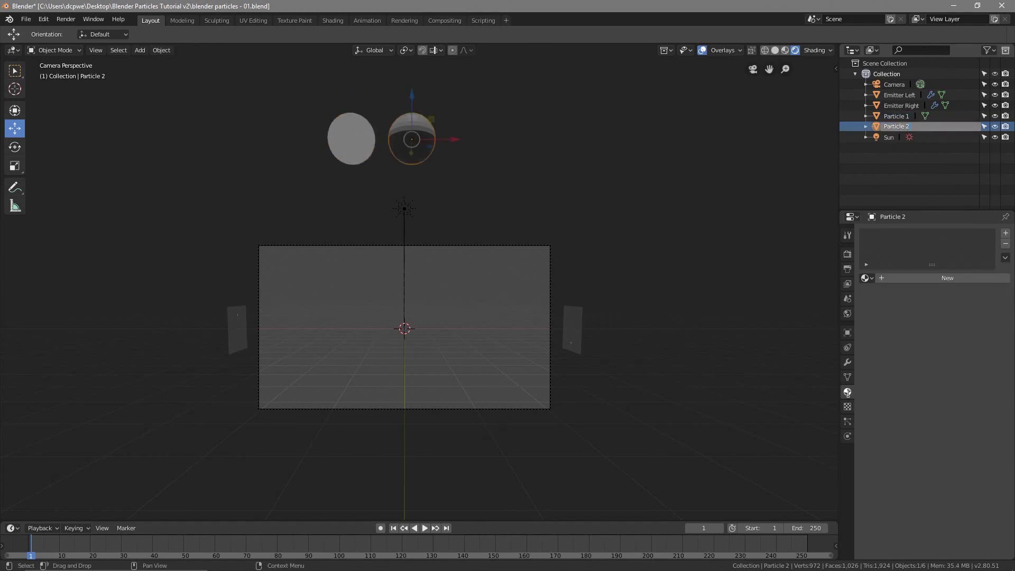
left_click(849, 393)
left_click(948, 279)
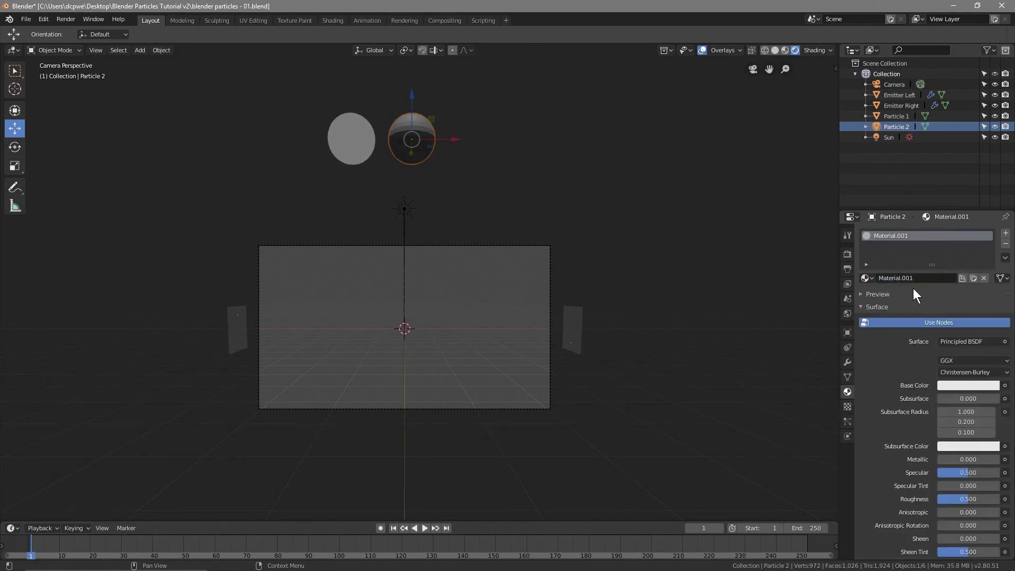
key("ctrl+v")
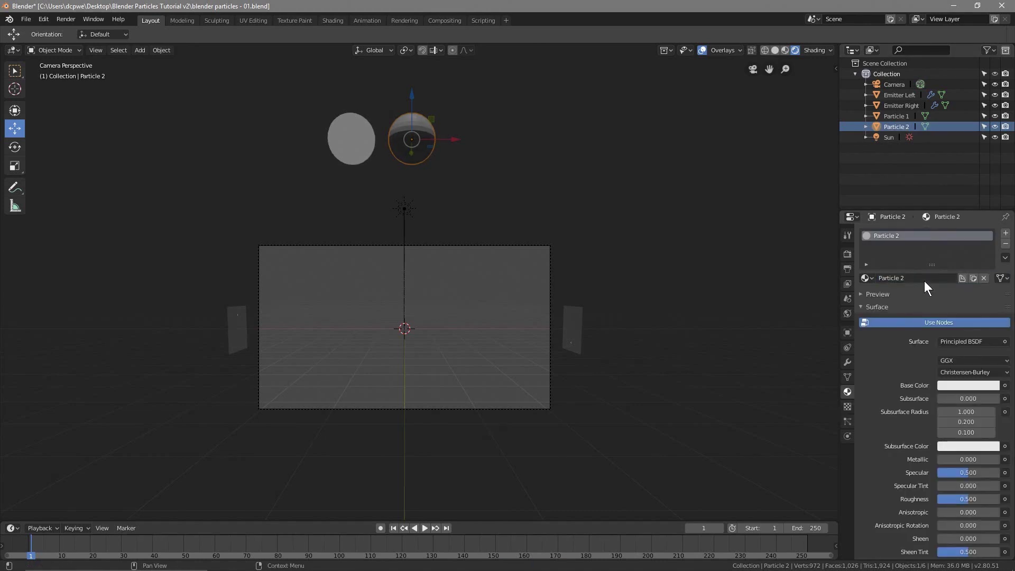
left_click(866, 277)
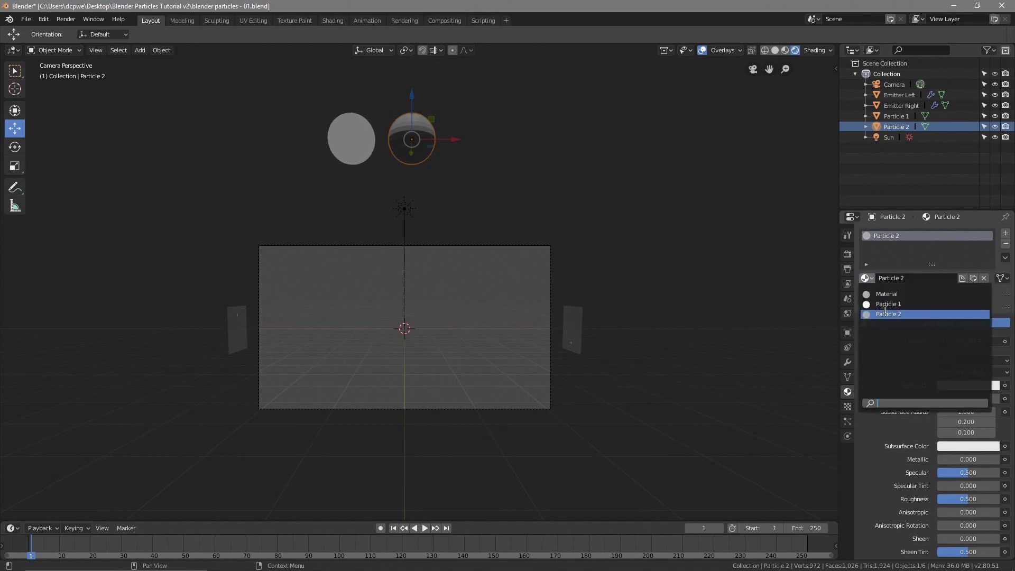
left_click(895, 263)
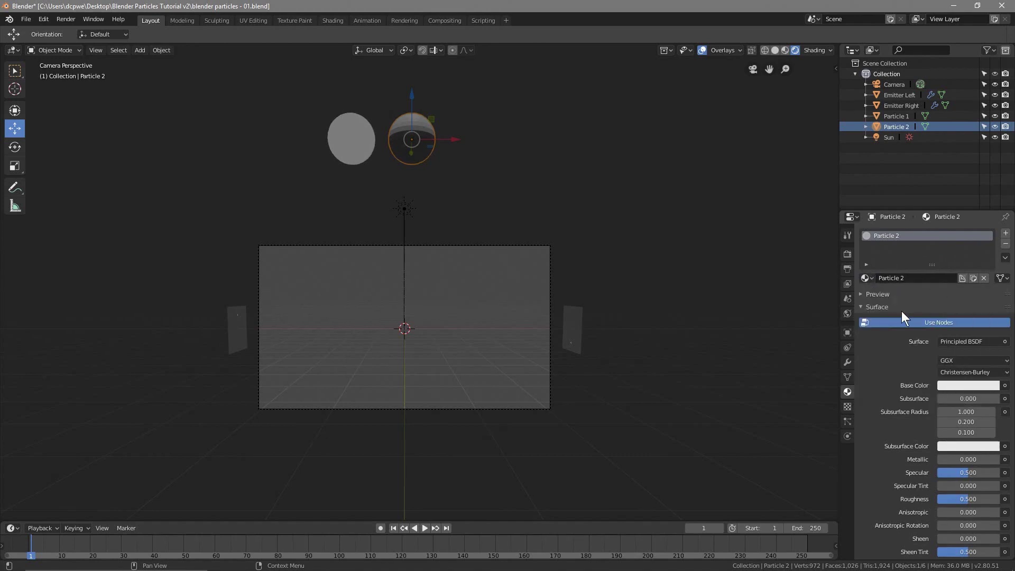
Give the Particle 2 material an Emission surface with strength 5 and a bright light-blue color.
left_click(959, 341)
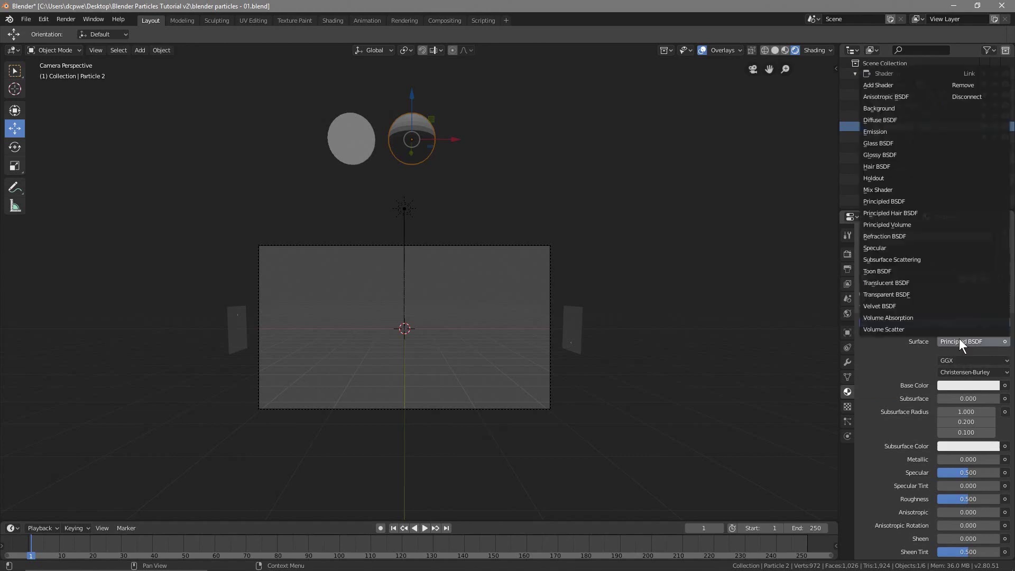
left_click(883, 132)
left_click(972, 371)
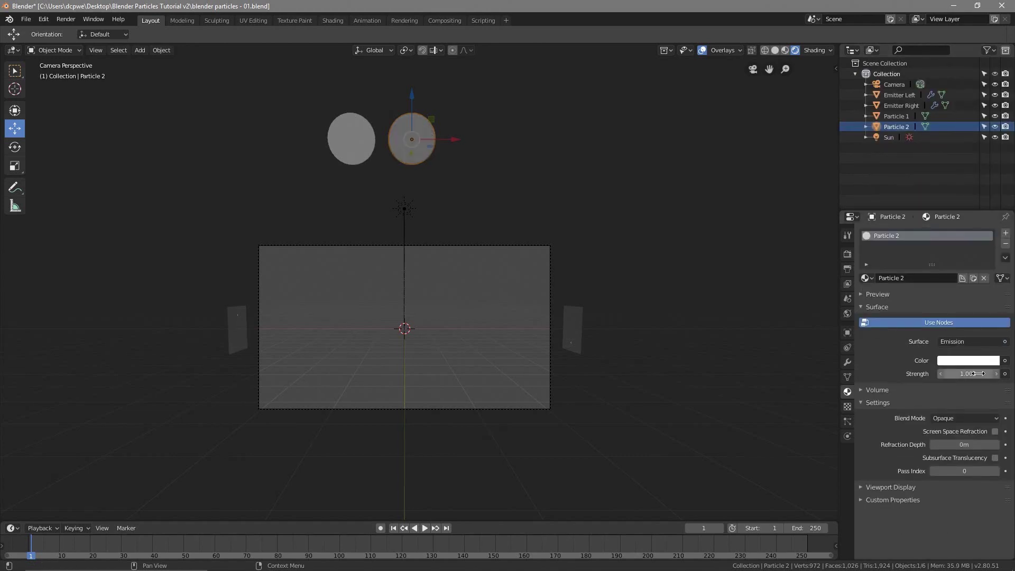
type("5")
key("Return")
left_click(961, 359)
left_click_drag(960, 264, 954, 209)
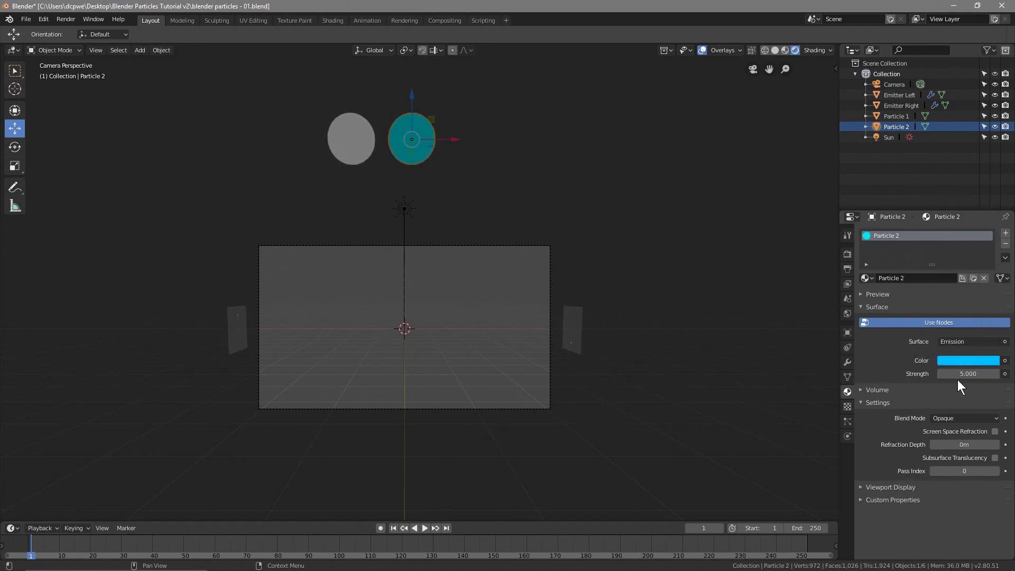
Enable Bloom in the Eevee render settings and set the volumetric tile size to 4px with 90 samples.
left_click(846, 255)
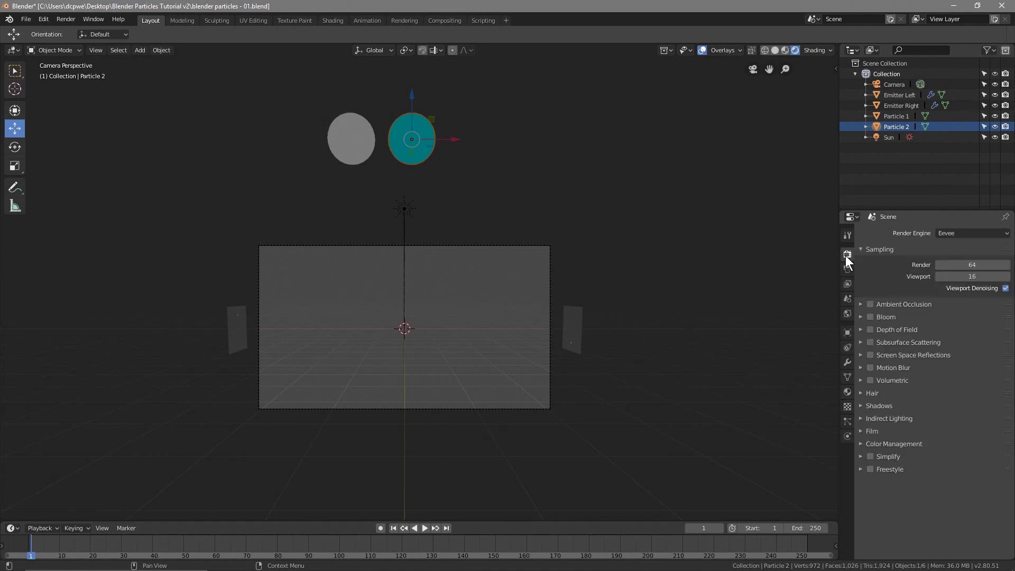
left_click(869, 317)
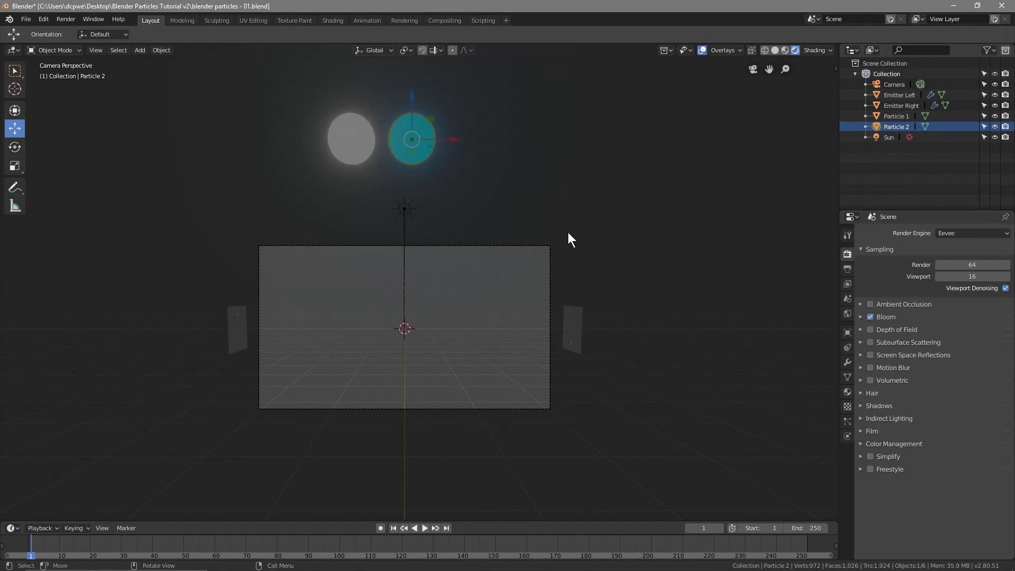
left_click(860, 380)
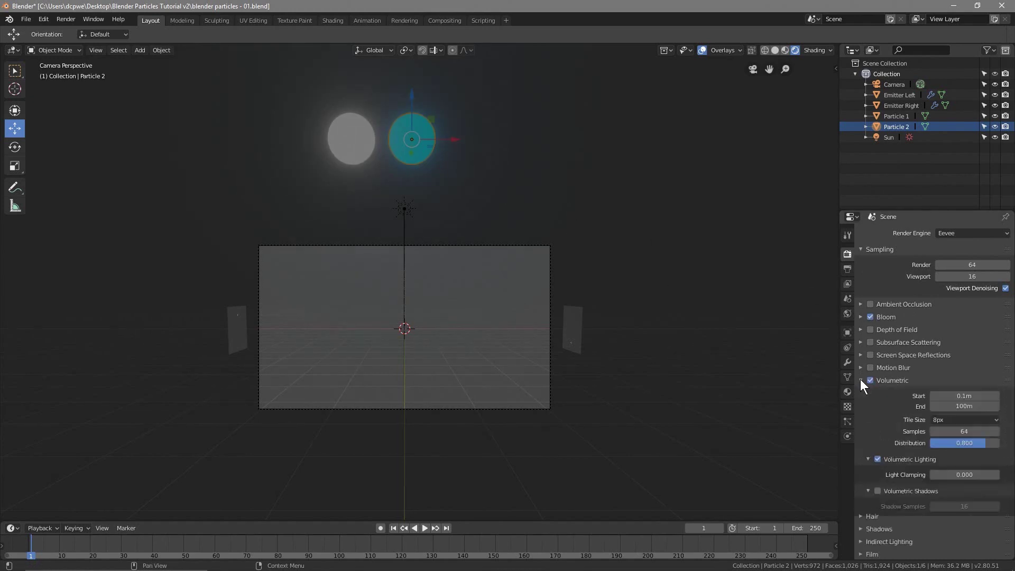
left_click(950, 420)
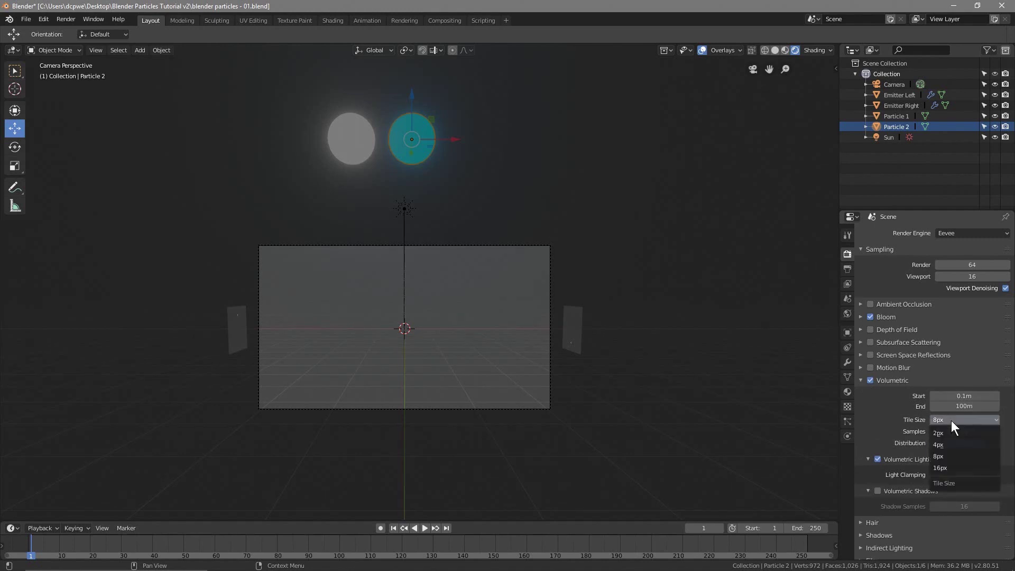
left_click(952, 445)
left_click(963, 431)
type("90")
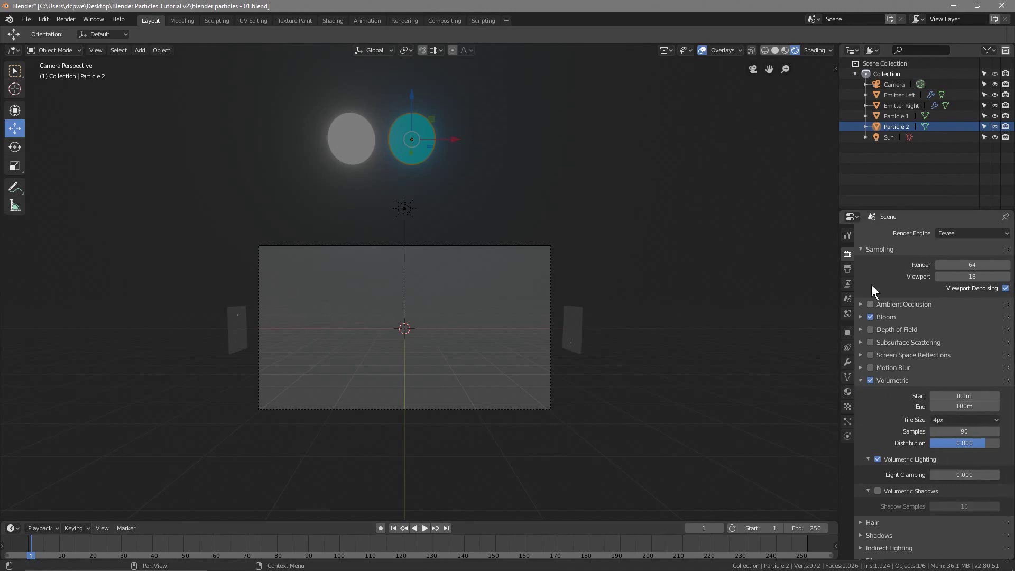
left_click(896, 117)
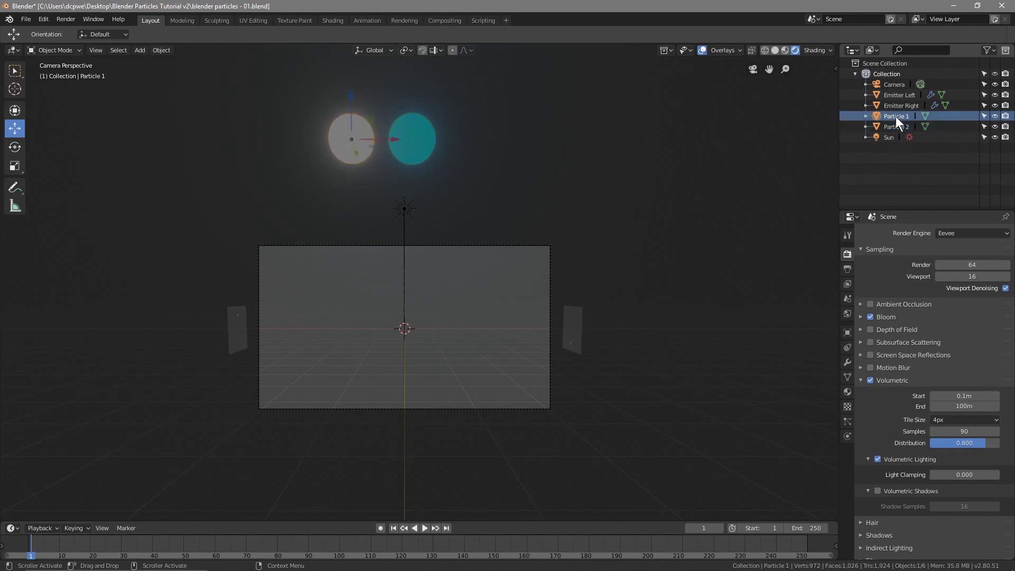
left_click(896, 122)
left_click(897, 120)
left_click(898, 125)
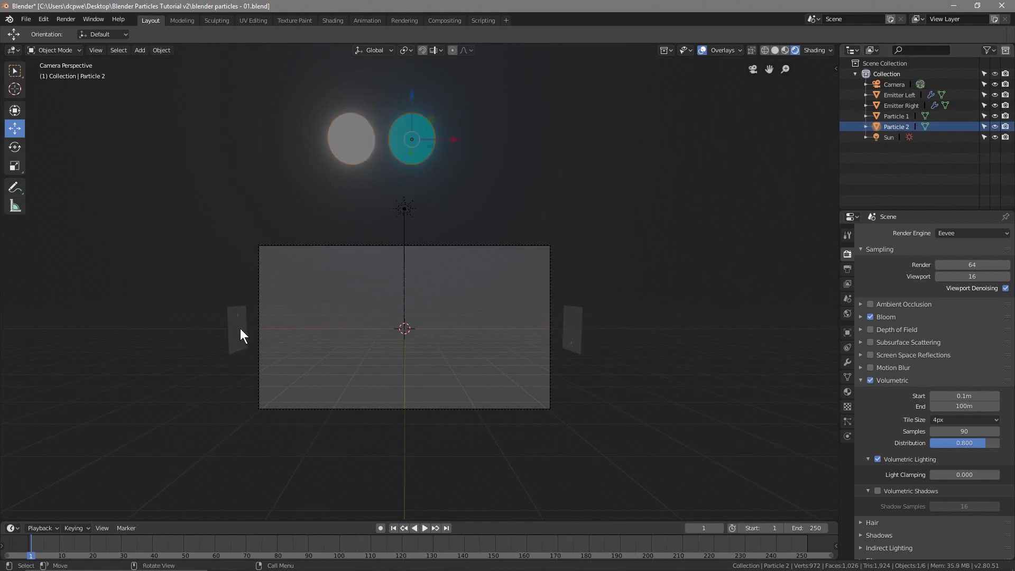
Save the project as a new incremental version named blender particles - 02.blend.
left_click(25, 20)
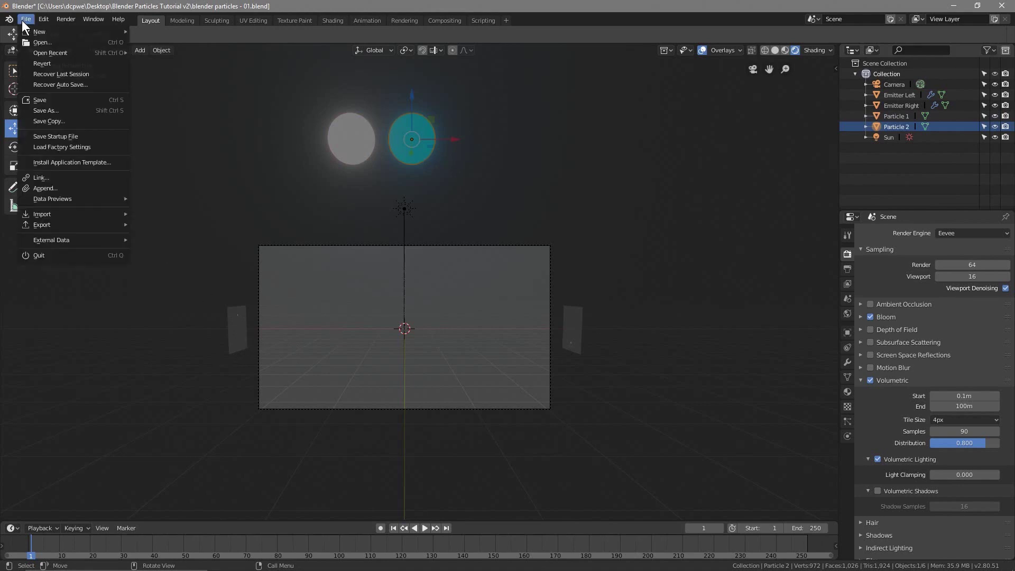
left_click(31, 109)
left_click(938, 76)
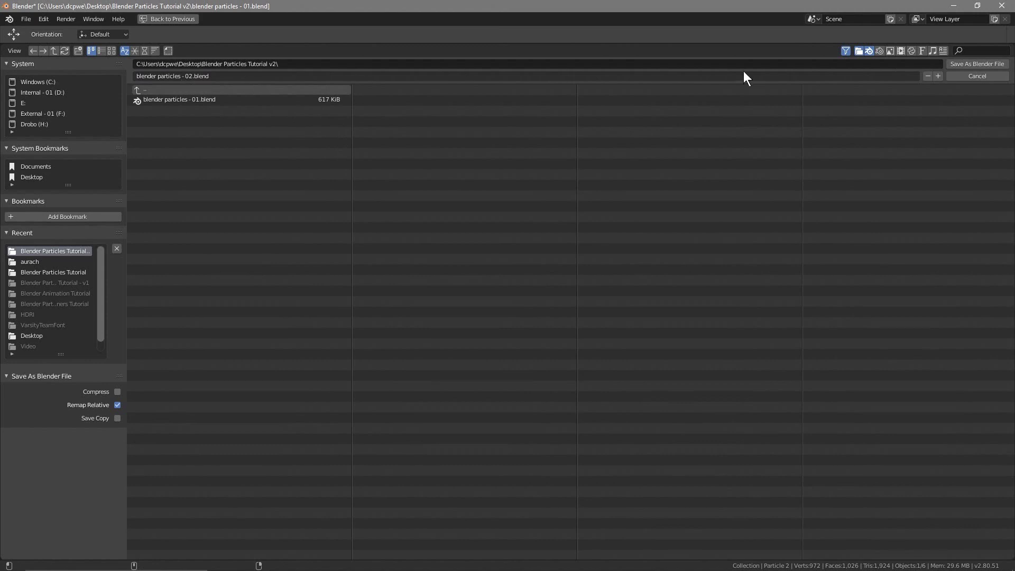
left_click(953, 65)
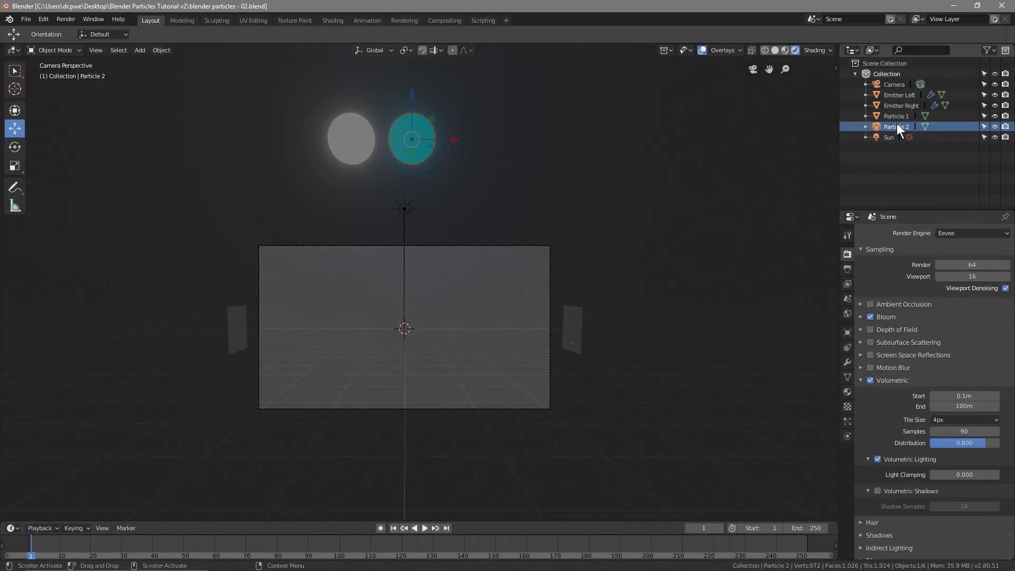
Create a new collection inside the main Collection and name it Particles Left.
right_click(890, 73)
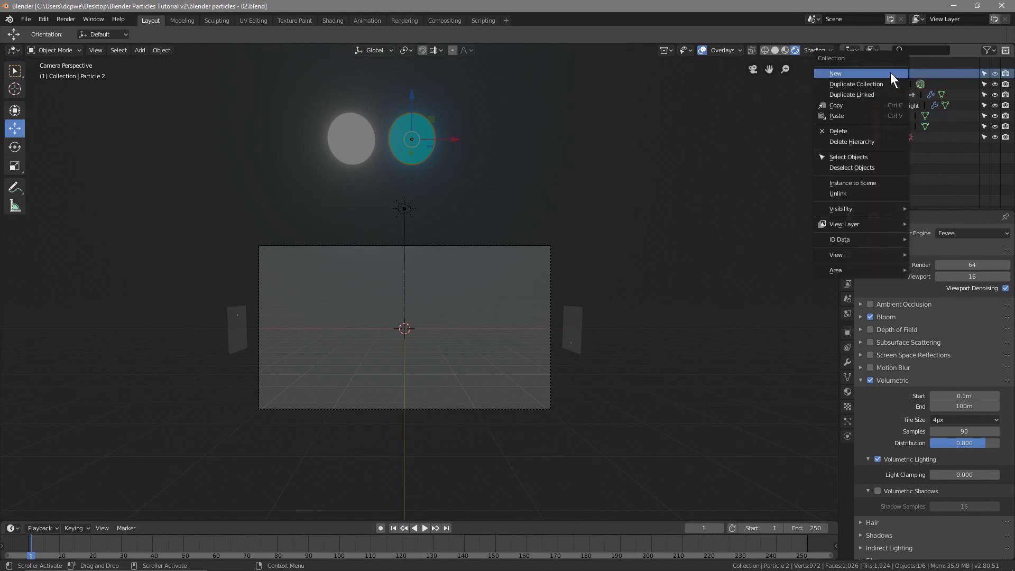
left_click(873, 75)
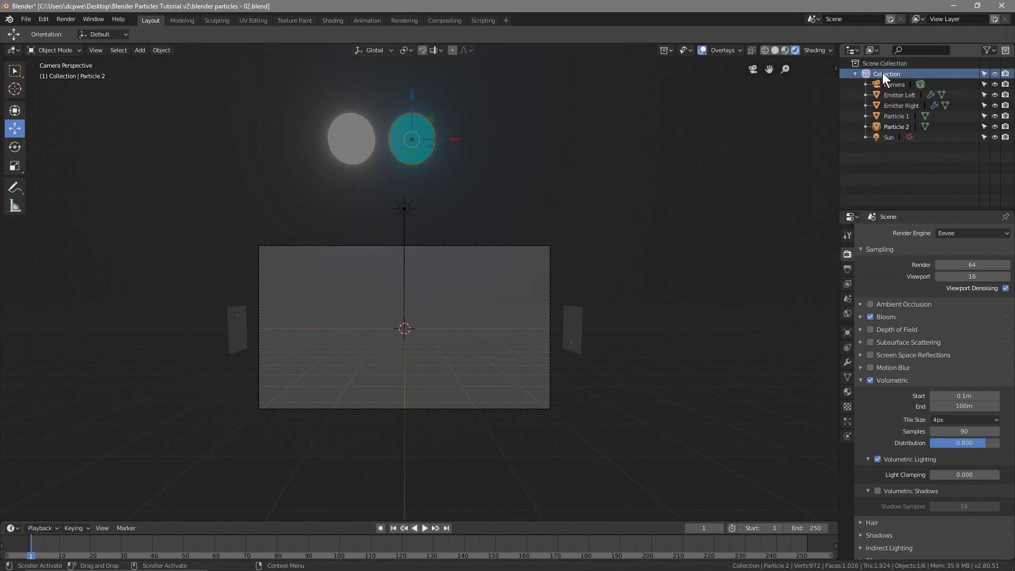
right_click(886, 74)
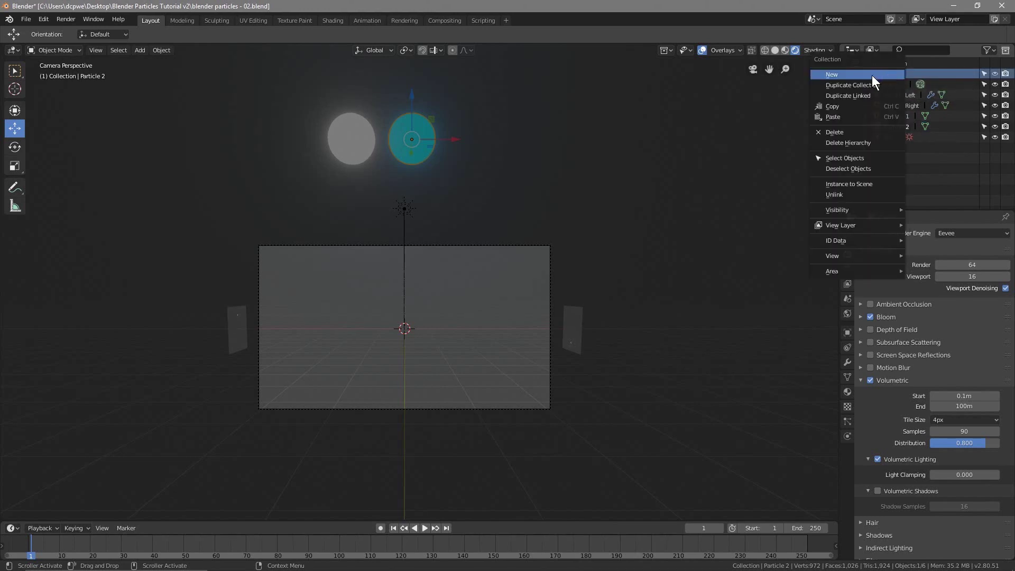
left_click(871, 75)
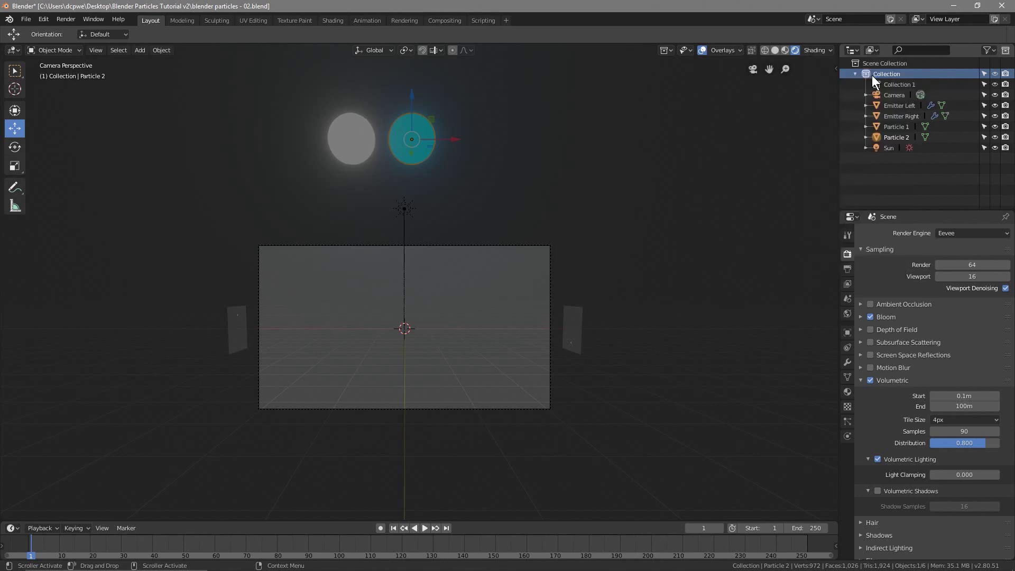
double_click(900, 86)
type("P")
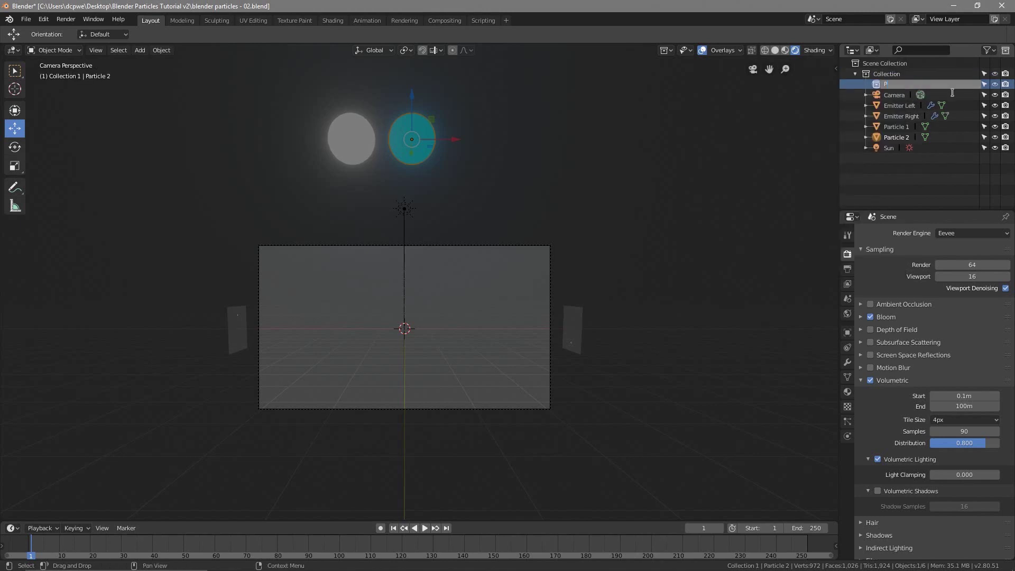
type("articles Lef")
type("t")
key("Return")
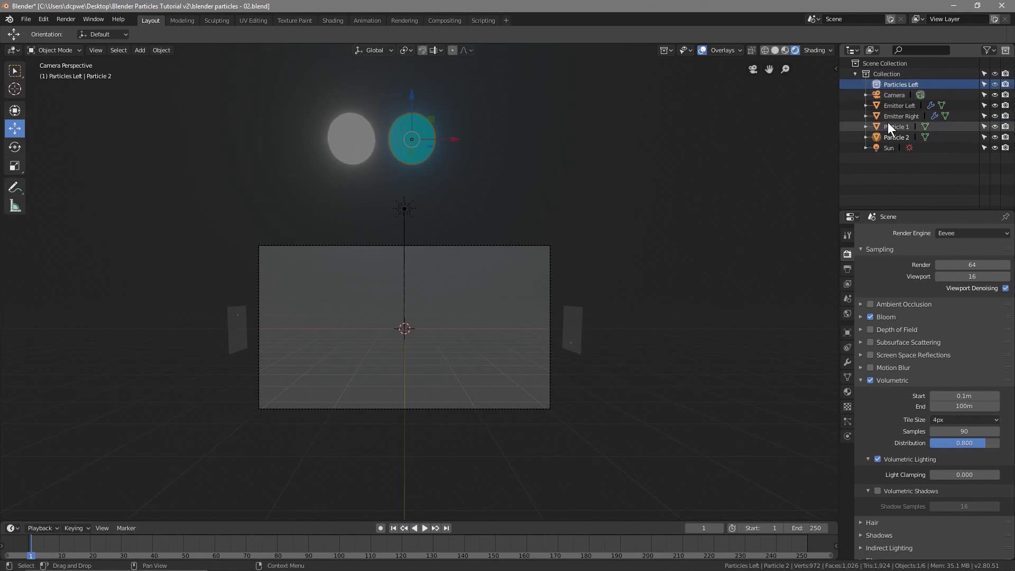
Move the Particle 1 and Particle 2 objects into the Particles Left collection and save the file.
left_click_drag(890, 127, 905, 84)
left_click_drag(897, 136, 905, 87)
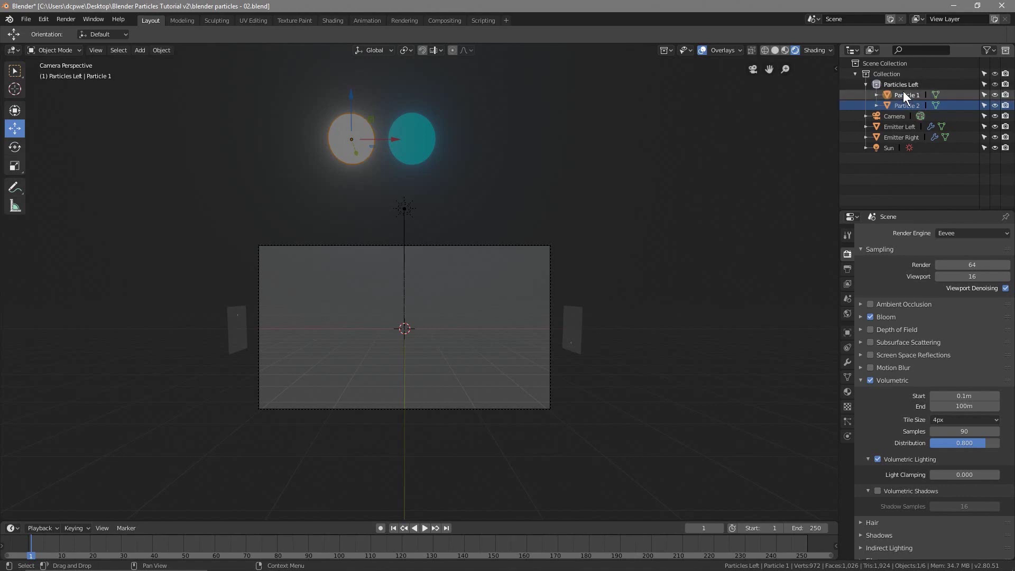
left_click(25, 20)
left_click(41, 100)
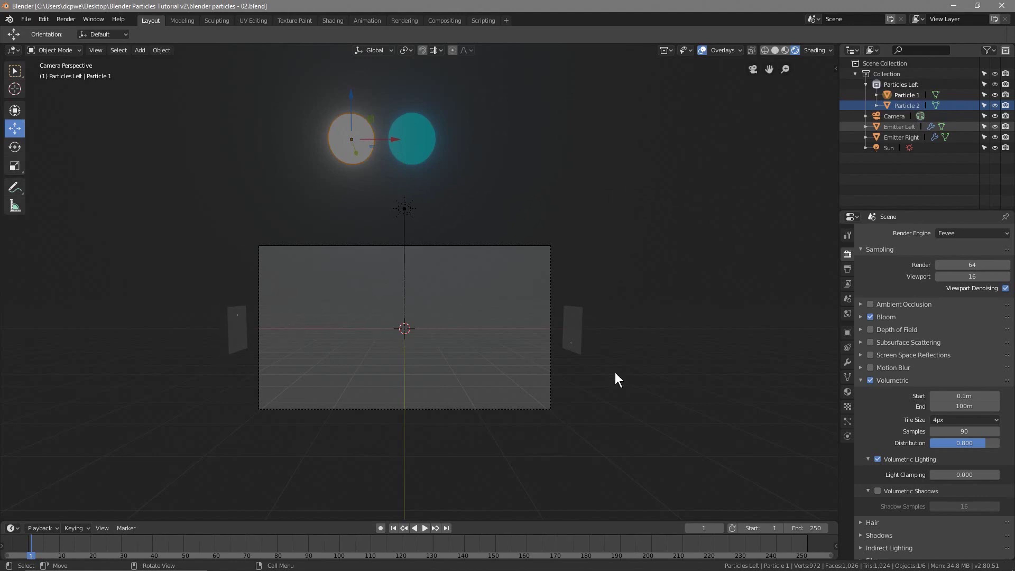
Render Emitter Left's particles as a Collection, using Particles Left as the instance collection.
left_click(235, 327)
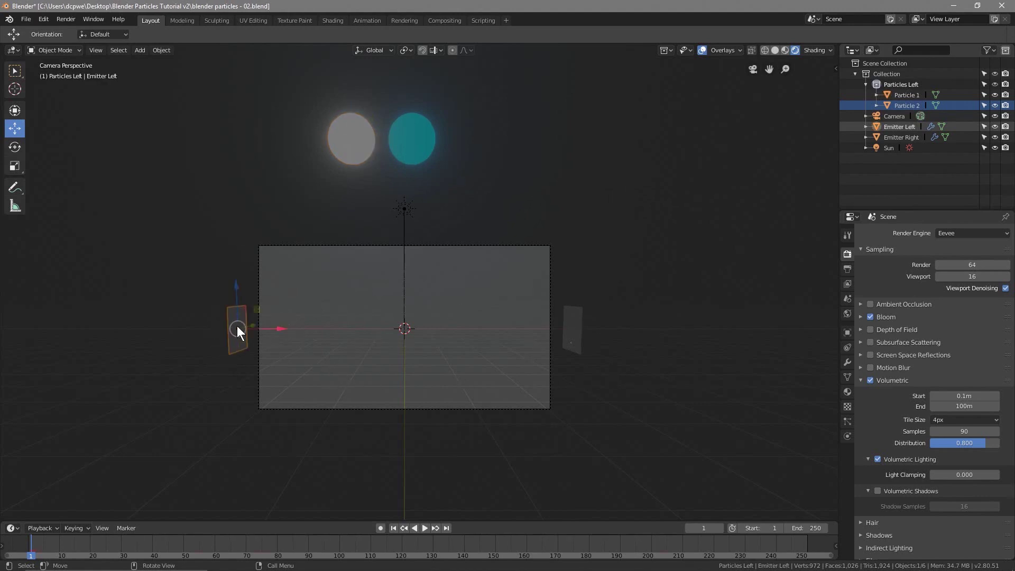
left_click(848, 421)
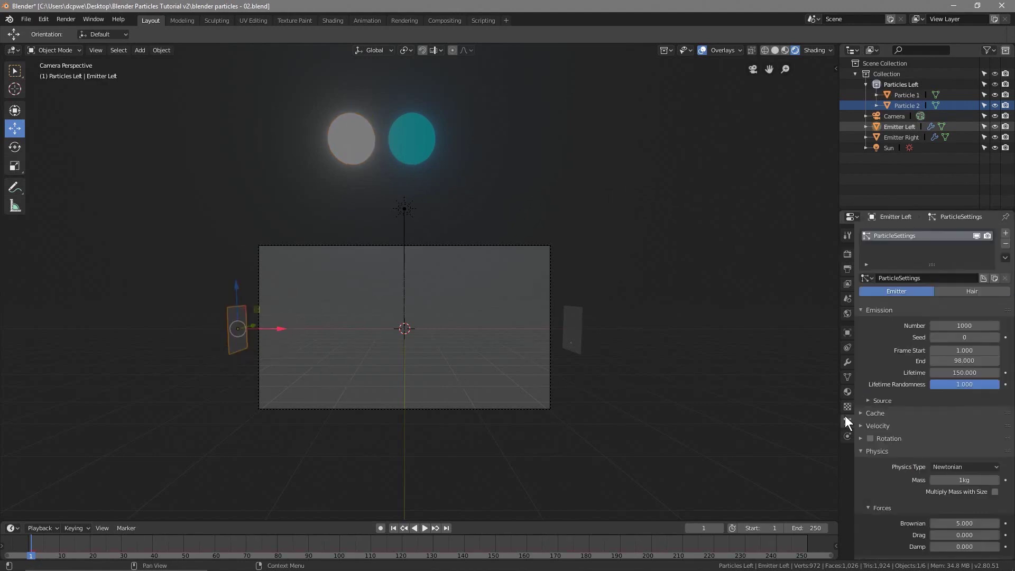
scroll(939, 398, "down", 5)
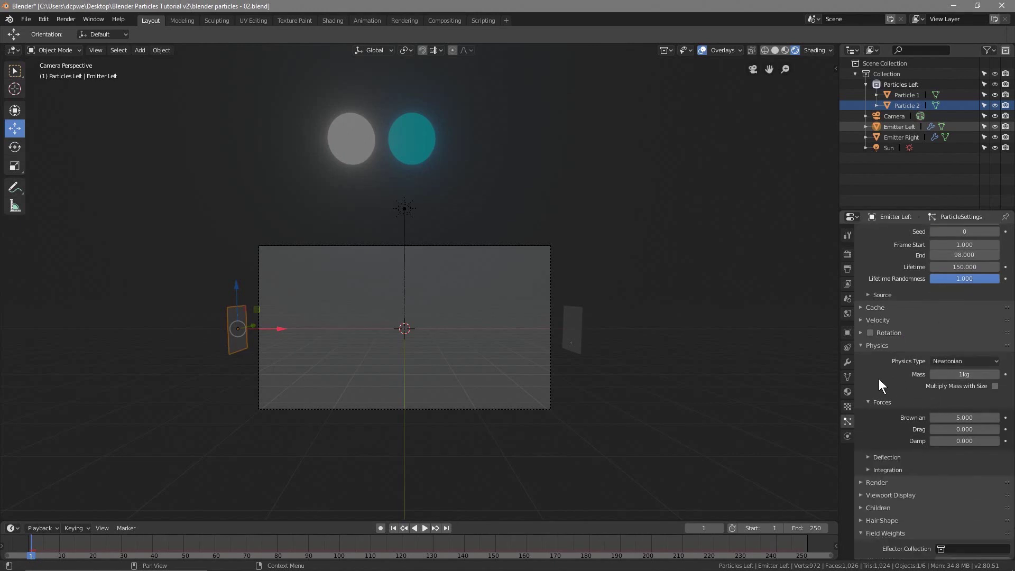
scroll(879, 379, "down", 6)
left_click(888, 335)
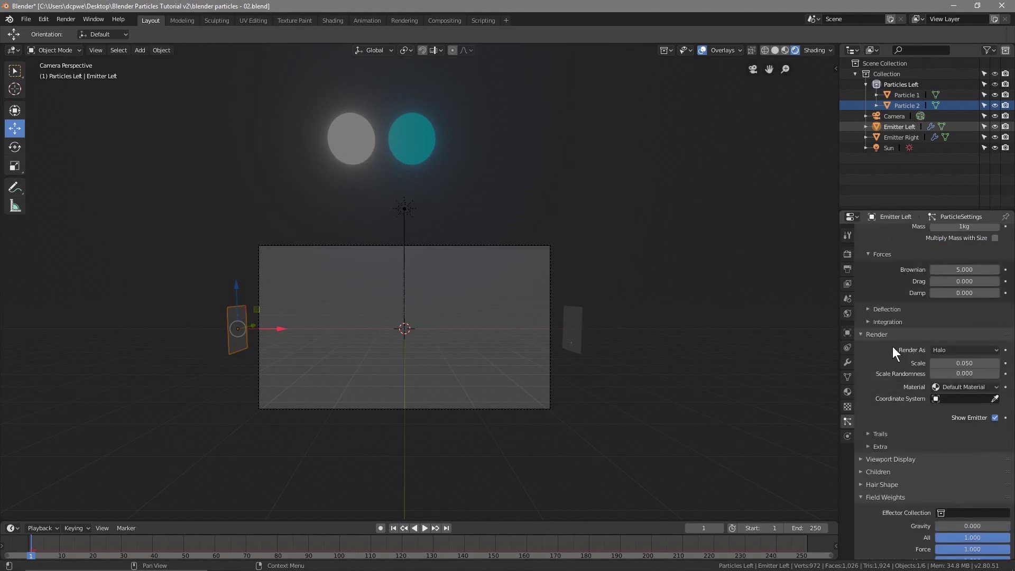
left_click(937, 350)
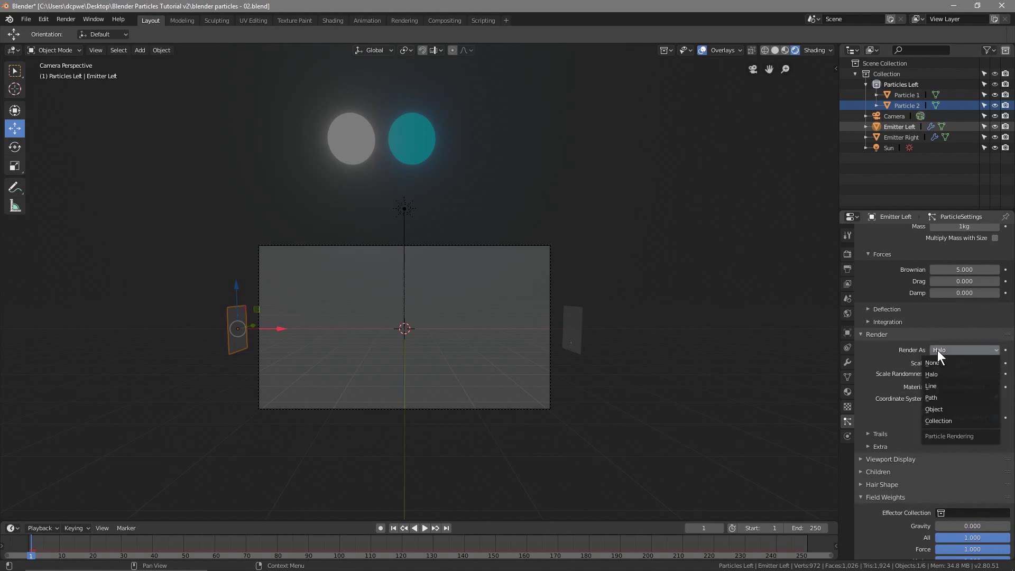
left_click(934, 420)
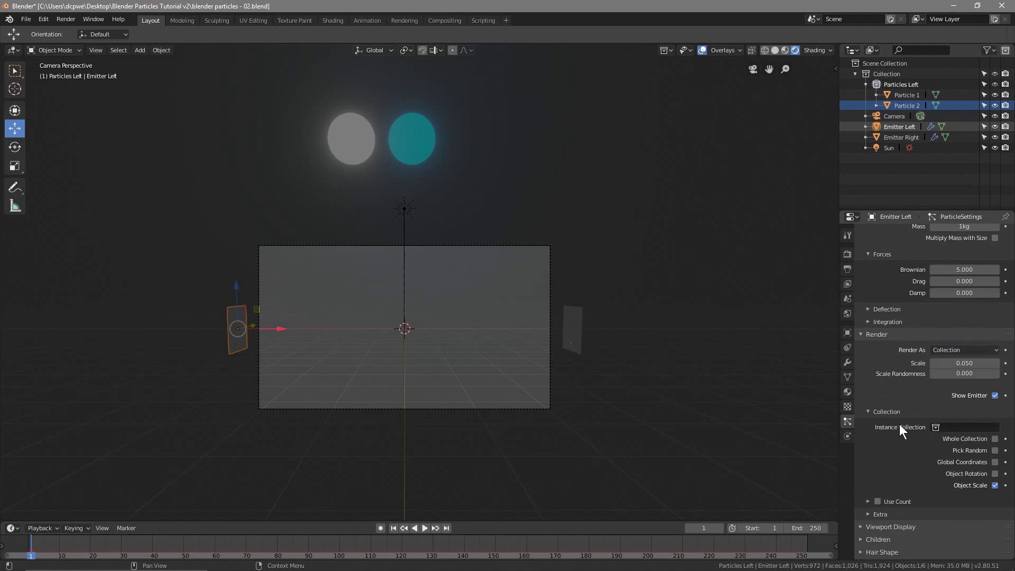
left_click(943, 427)
left_click(939, 455)
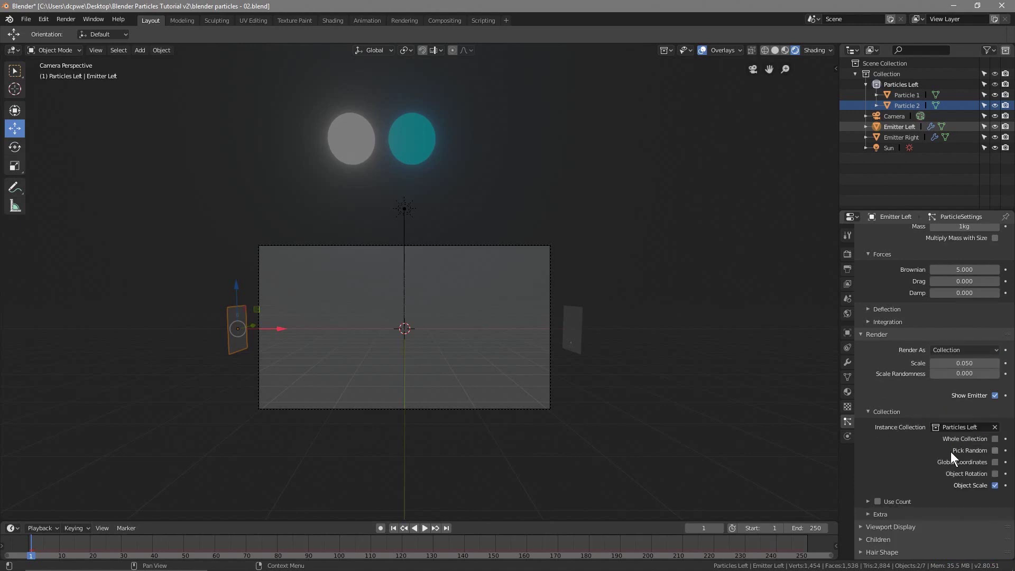
Enable Pick Random and set Scale Randomness to 1 for Emitter Left's particles, previewing the result at frame 84.
left_click(965, 373)
type("1")
key("Return")
left_click_drag(34, 552, 273, 551)
scroll(319, 356, "up", 5)
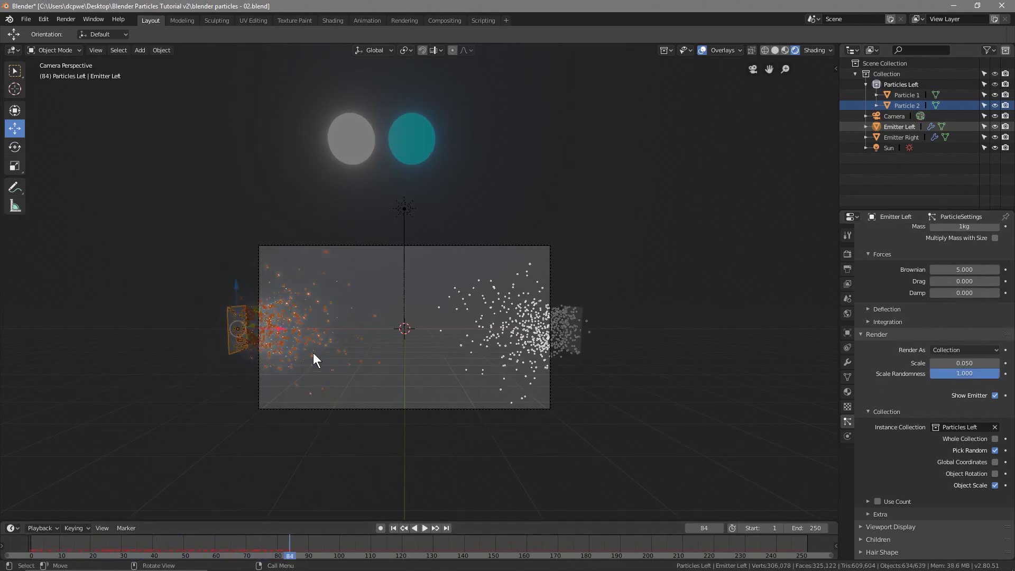
key("space")
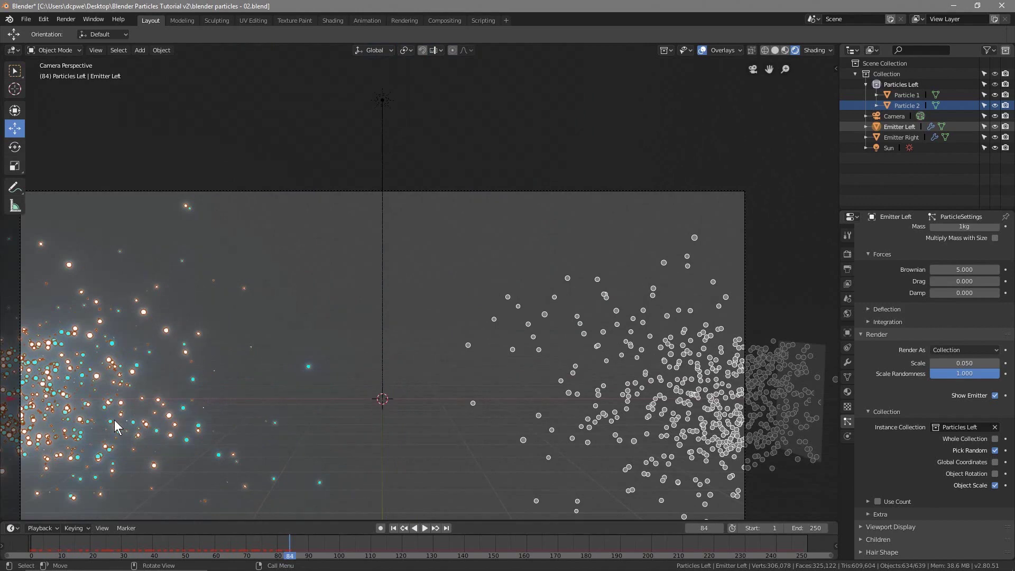
scroll(114, 419, "down", 4)
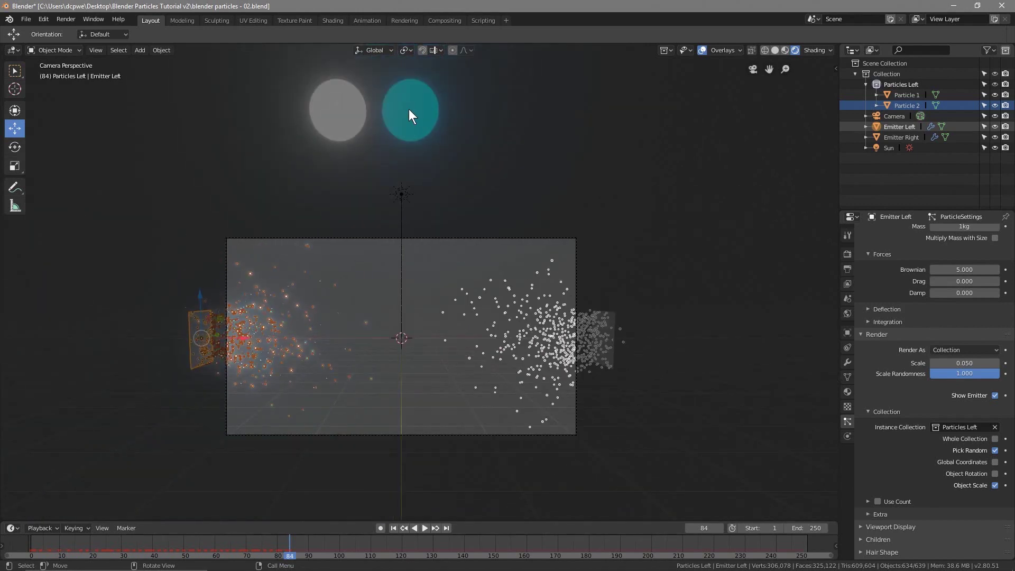
Duplicate the Particles Left collection with its objects and rename the copy Particles Right.
left_click(891, 83)
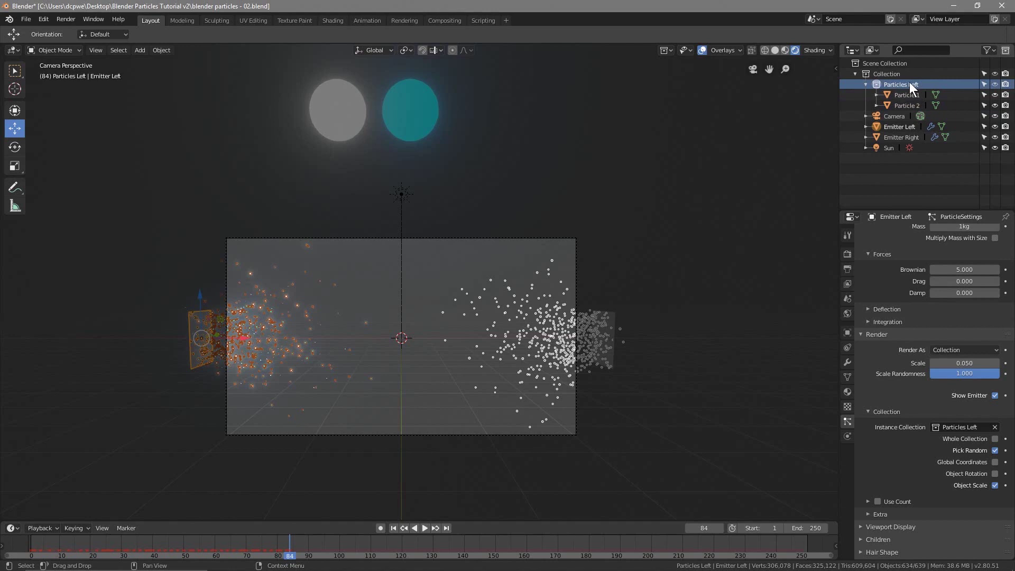
right_click(908, 82)
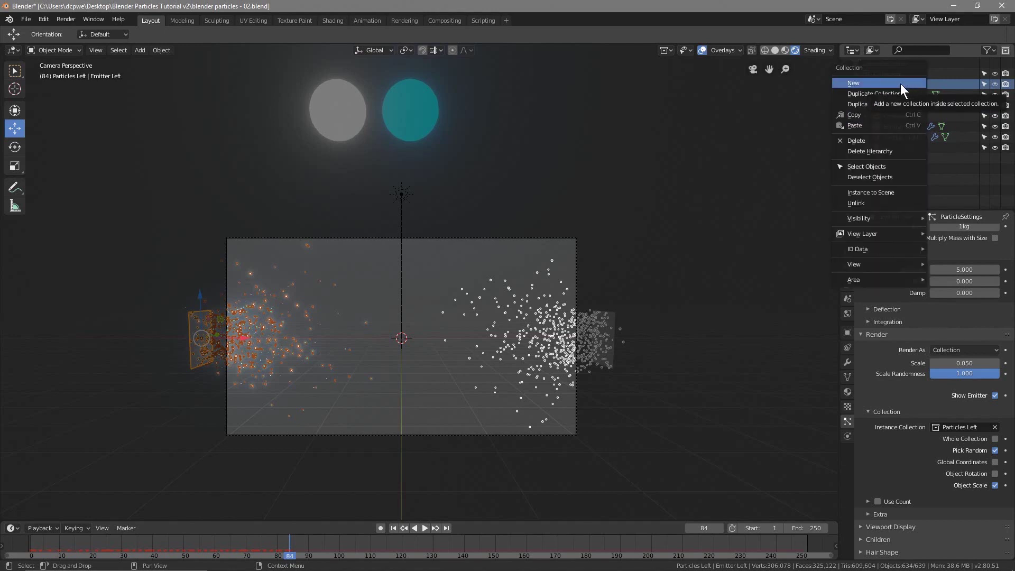
left_click(885, 93)
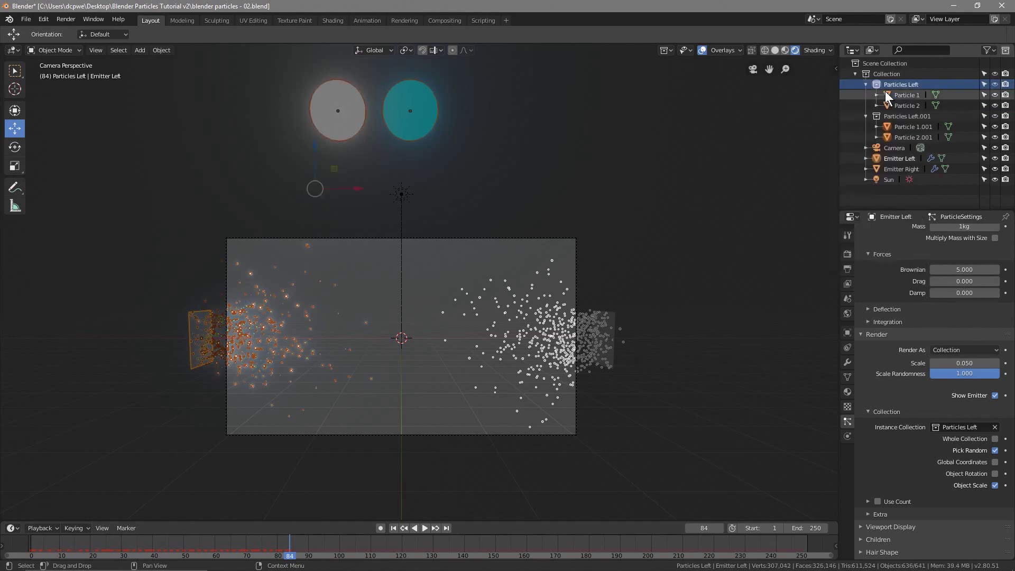
double_click(906, 116)
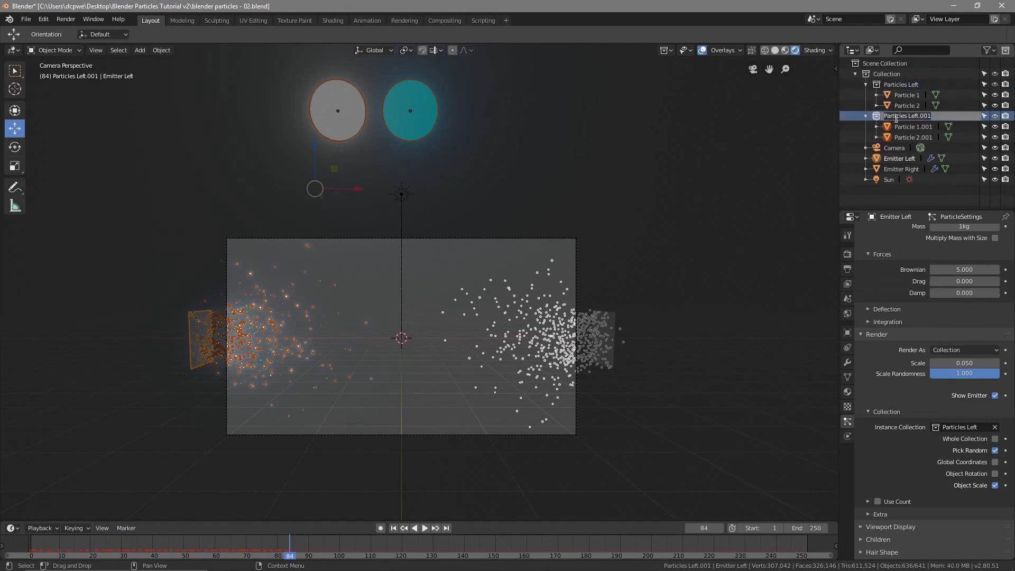
left_click_drag(907, 116, 972, 115)
type("Righ")
key("Return")
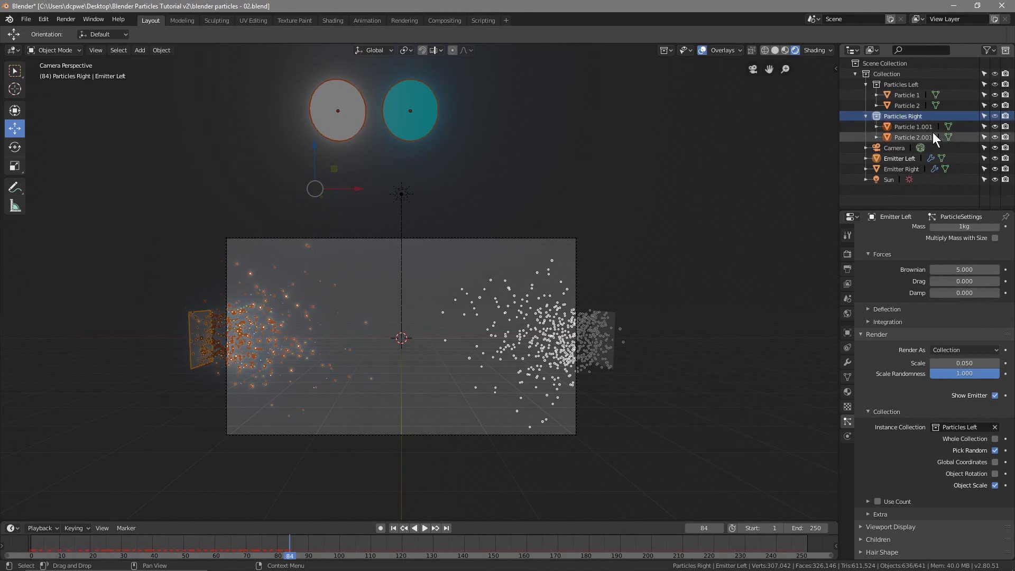
Rename the Particle 1.001 object in the Particles Right collection to Particle 3.
left_click(916, 127)
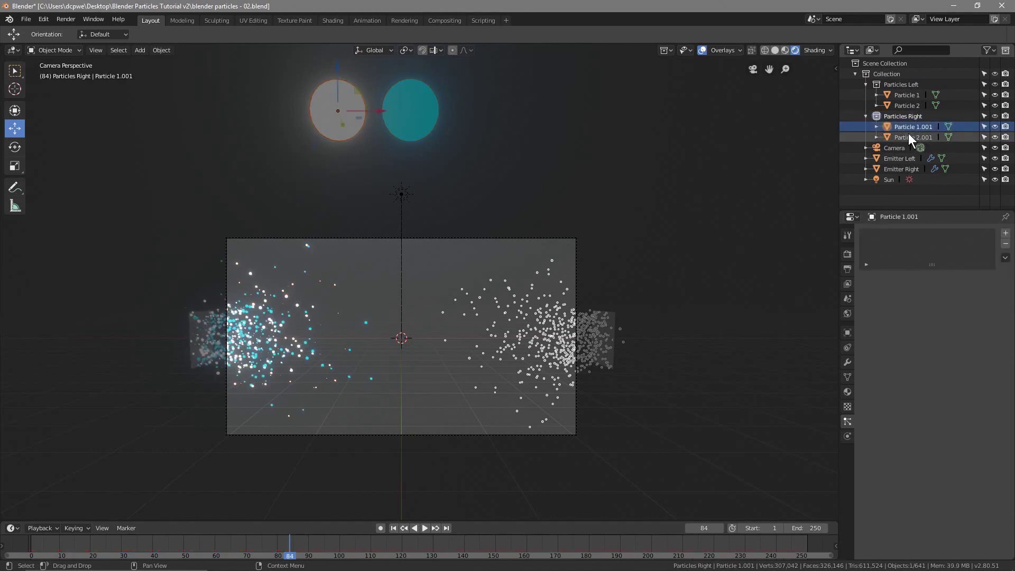
left_click(910, 146)
left_click(909, 129)
left_click(909, 136)
left_click(910, 129)
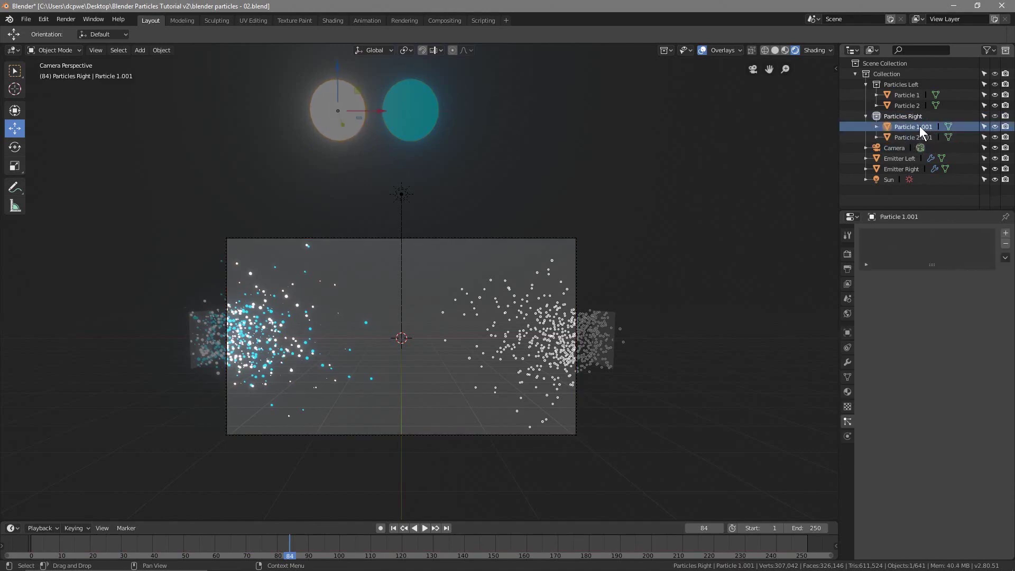
double_click(921, 126)
left_click_drag(913, 126, 945, 125)
type("3")
key("Return")
Rename the Particle 2.001 object in the Particles Right collection to Particle 4.
double_click(915, 126)
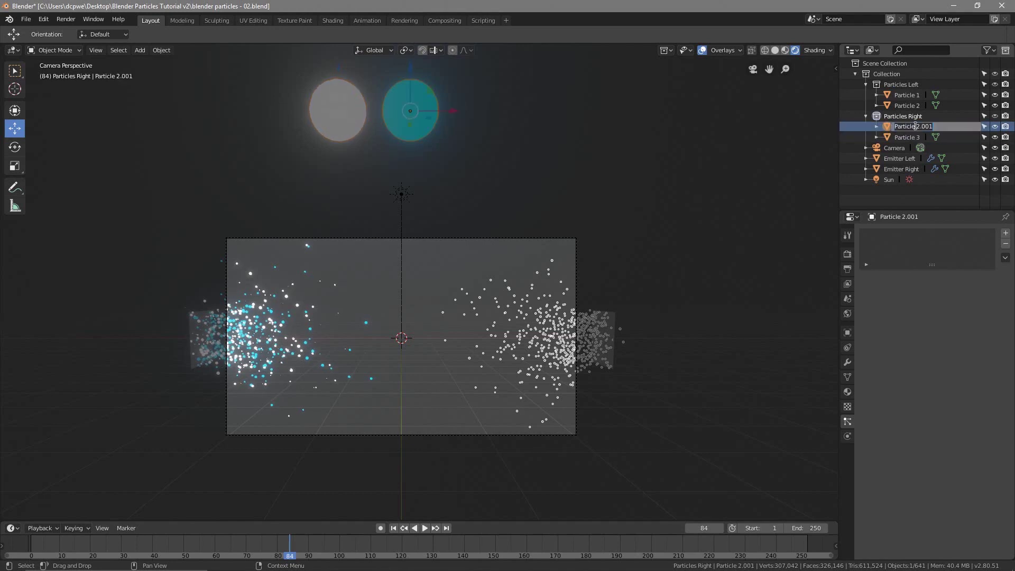
left_click_drag(915, 127, 935, 126)
type("4")
key("Return")
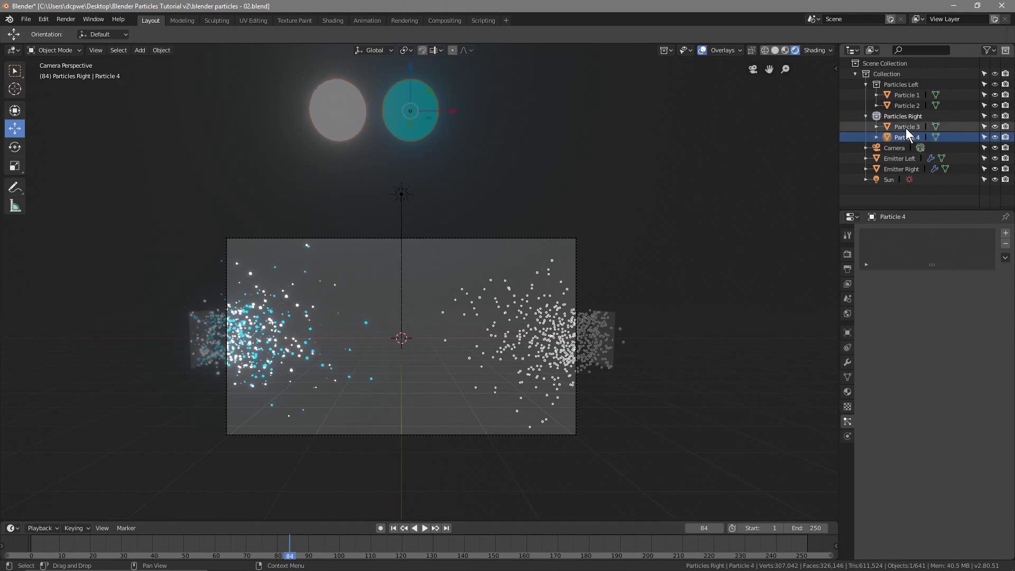
Move Particle 3 and Particle 4 together down the Z axis by about 2.4 m, below the original spheres, and save the file.
left_click(906, 128)
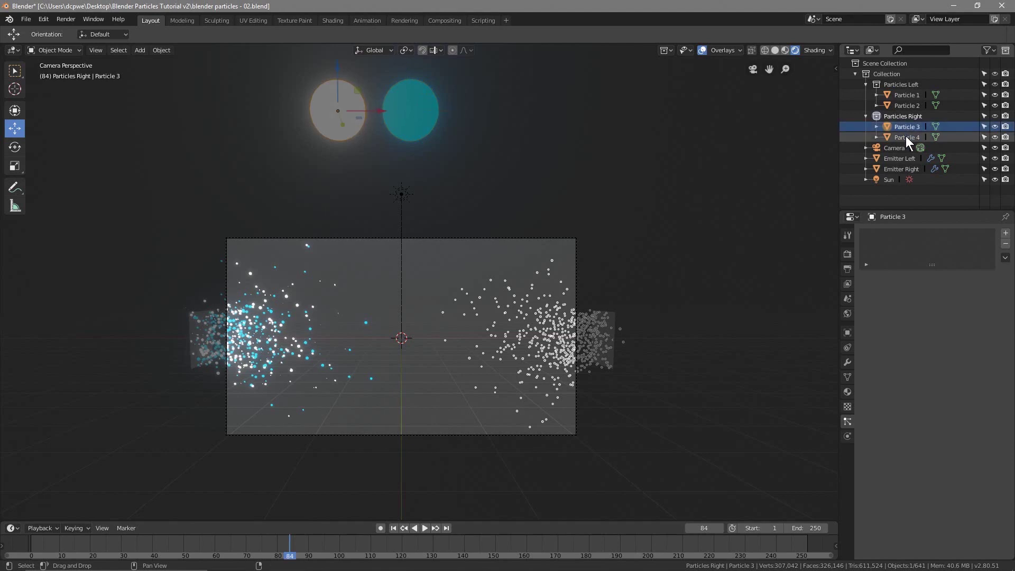
left_click(906, 136, "ctrl")
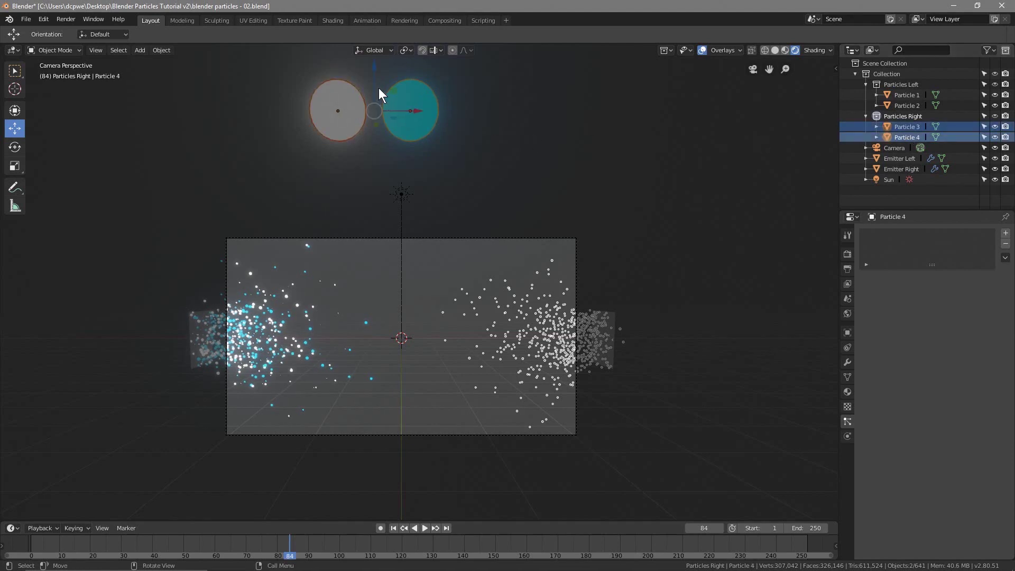
key("g")
key("z")
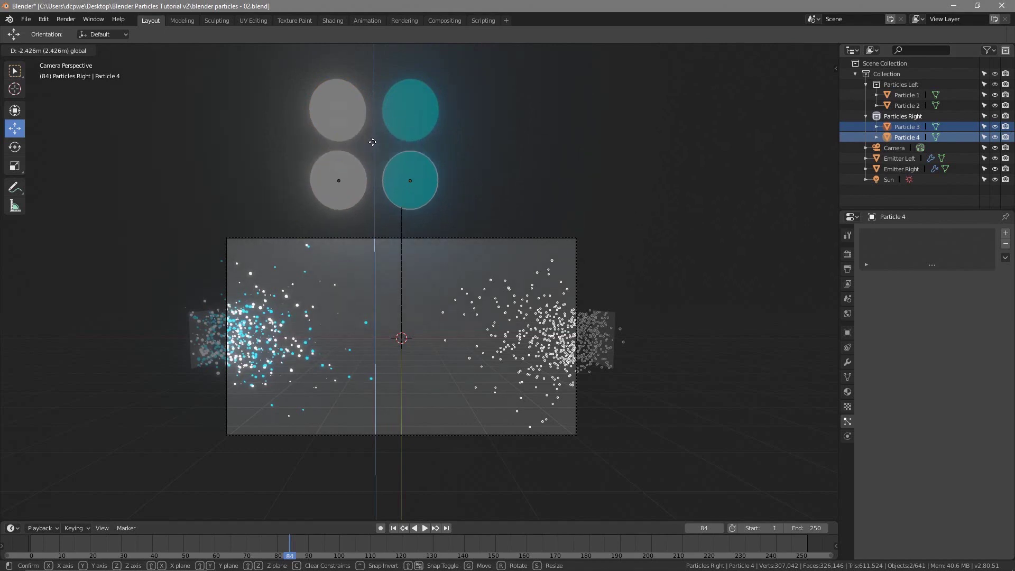
left_click(373, 142)
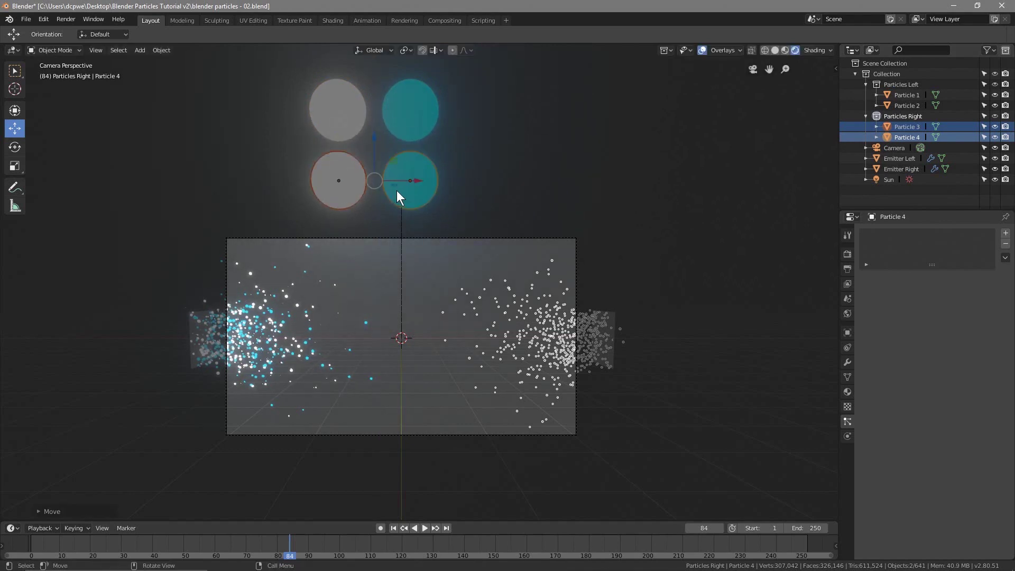
left_click(26, 19)
left_click(40, 86)
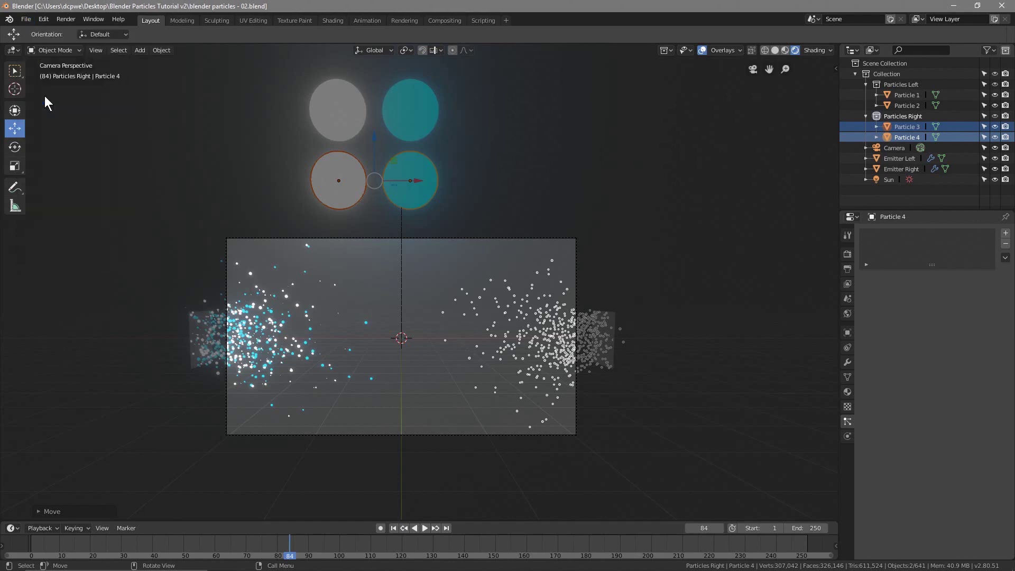
Show the material settings of Particle 3 and copy its object name from the outliner.
left_click(903, 126)
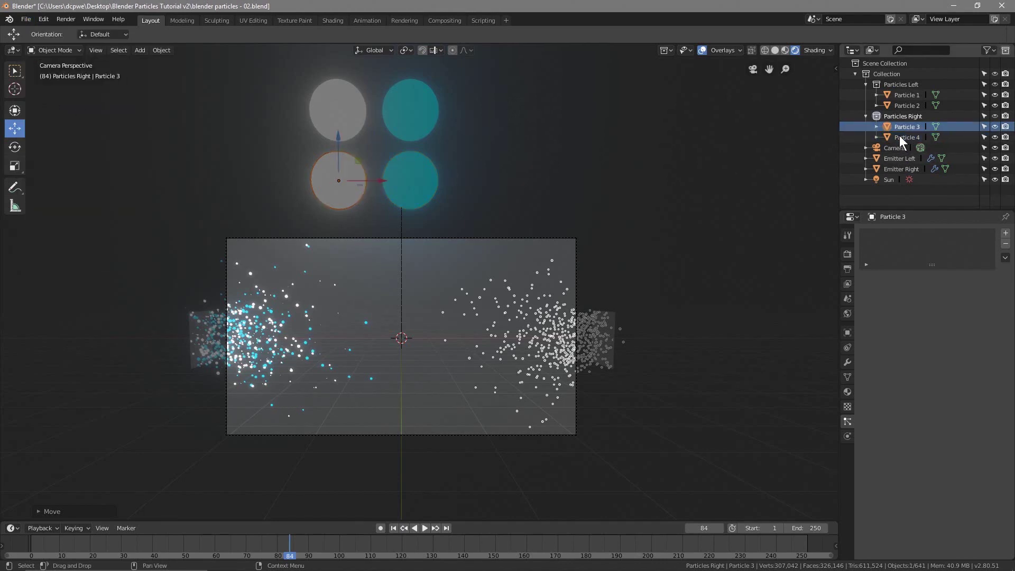
left_click(847, 392)
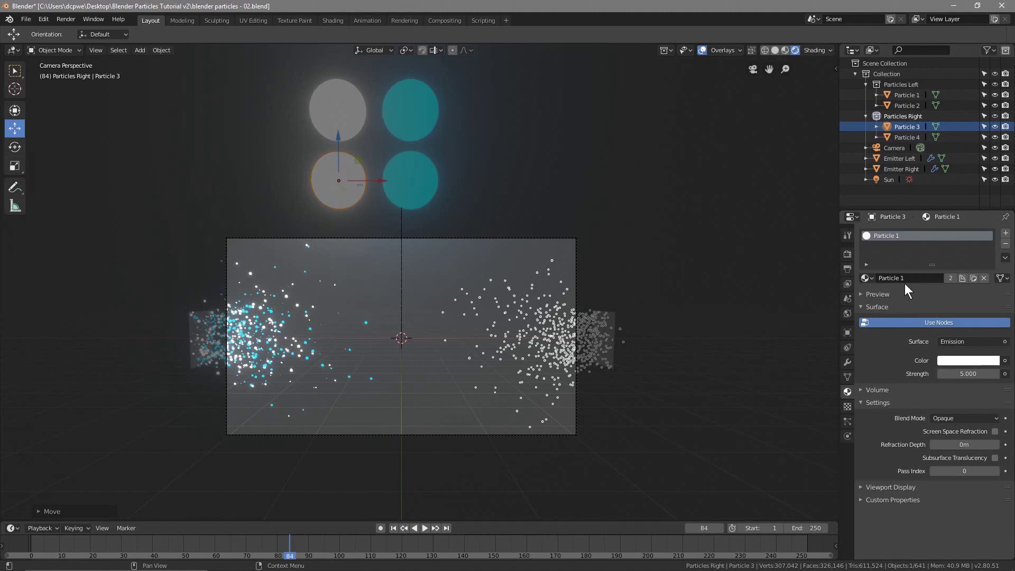
double_click(909, 128)
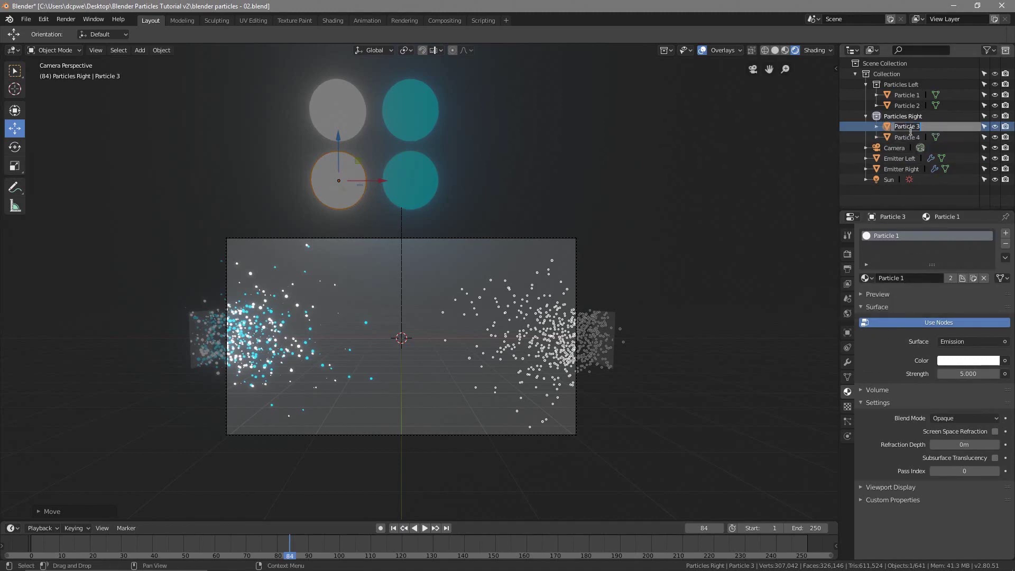
key("Escape")
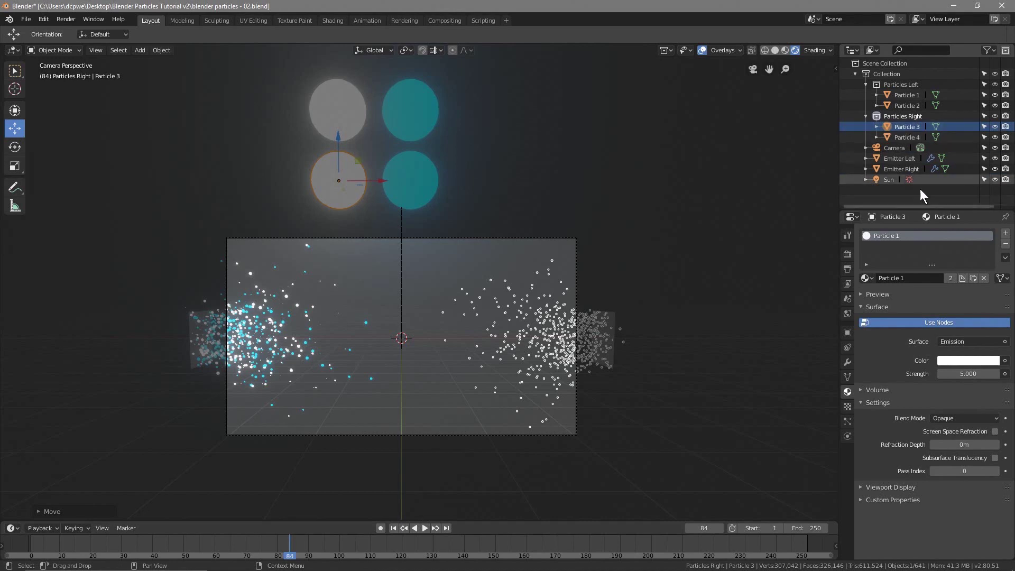
double_click(912, 127)
key("ctrl+c")
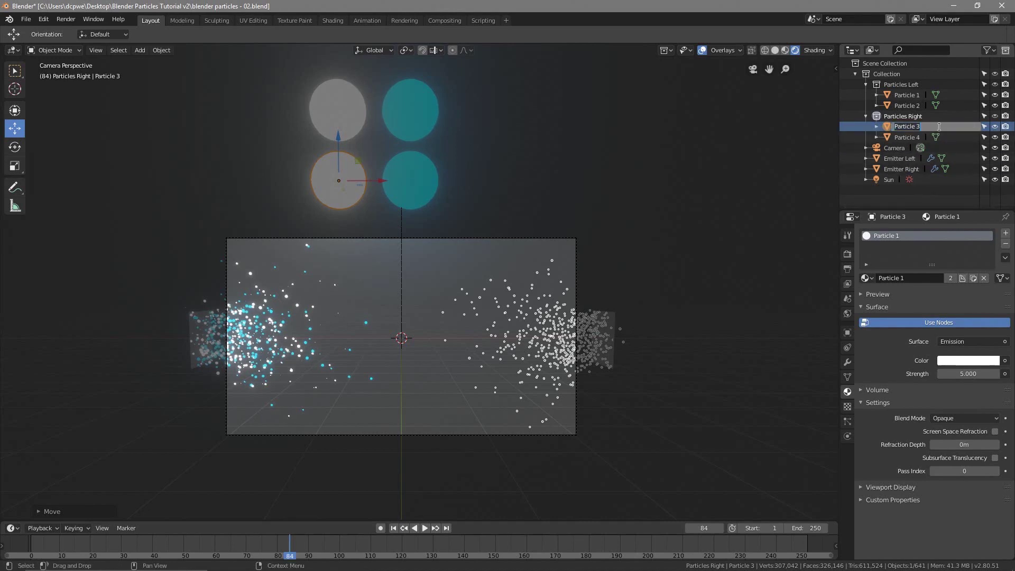
key("Escape")
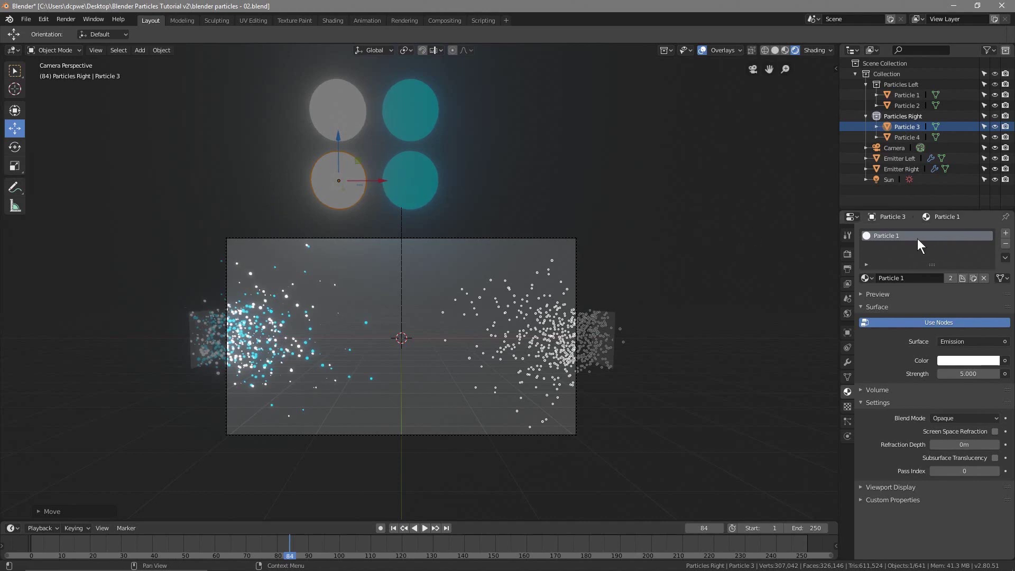
Replace the Particle 1 material on the Particle 3 object with a new material named Particle 3.
left_click(1005, 244)
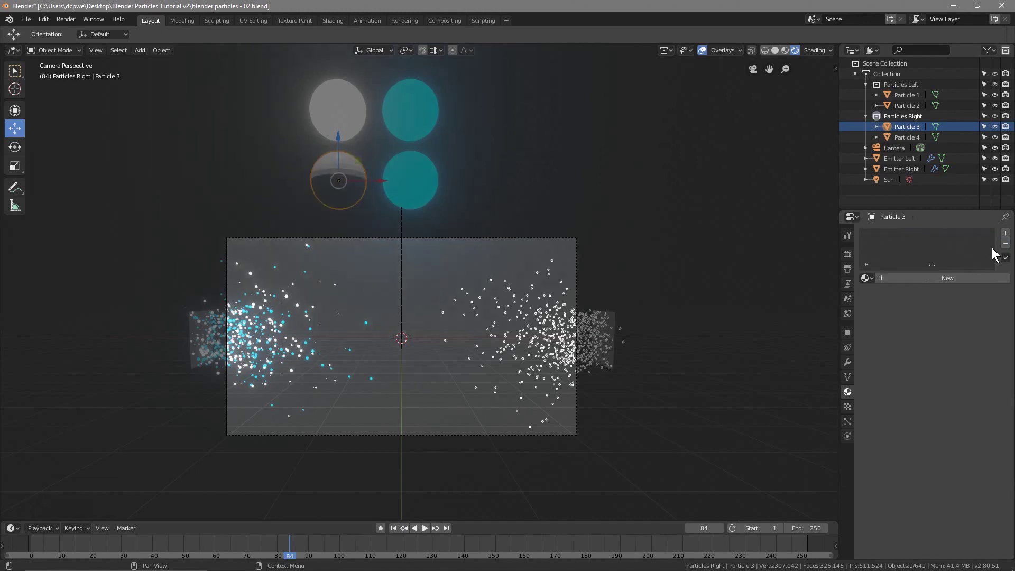
left_click(941, 279)
left_click(941, 279)
key("ctrl+v")
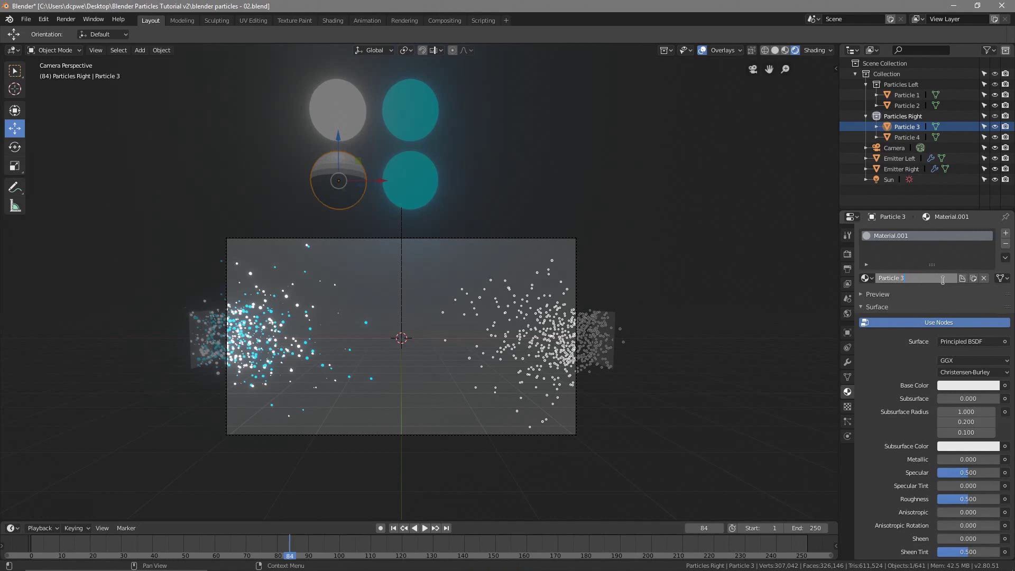
key("Return")
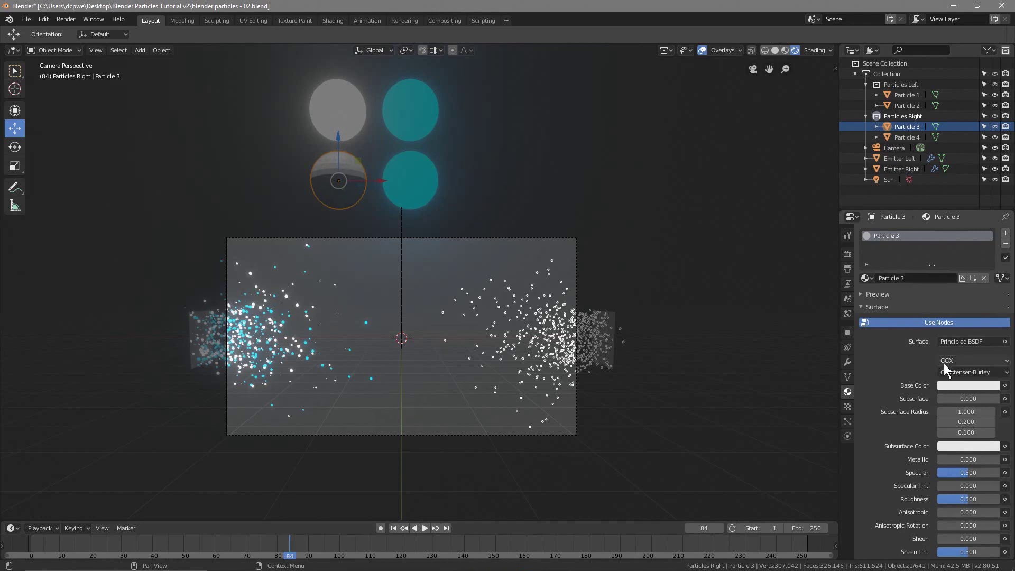
Give the Particle 3 material an Emission surface with strength 5 and a saturated pinkish-red color.
left_click(958, 385)
left_click(971, 343)
left_click(892, 131)
left_click(970, 375)
type("5")
key("Return")
left_click(975, 361)
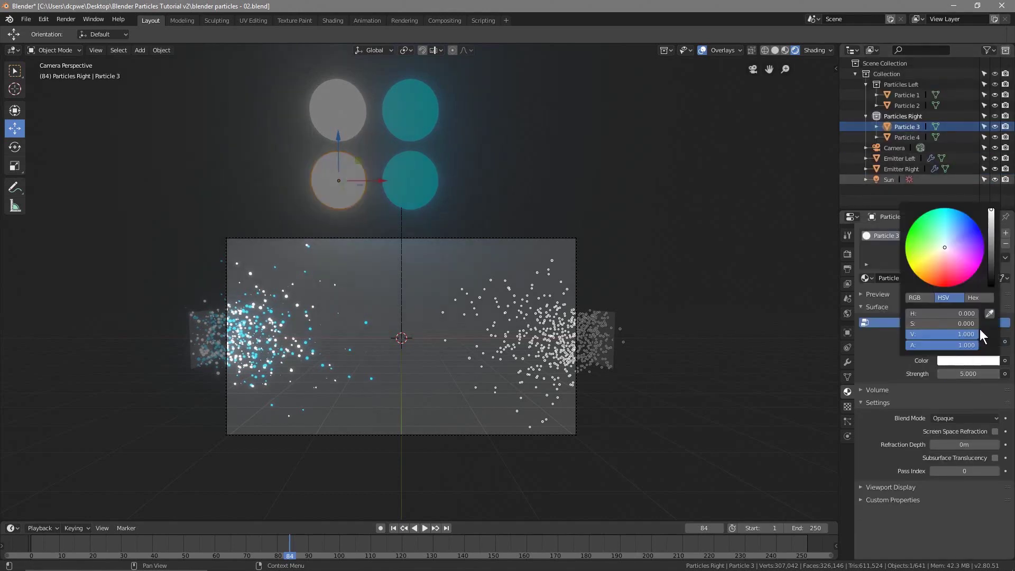
left_click_drag(941, 249, 950, 286)
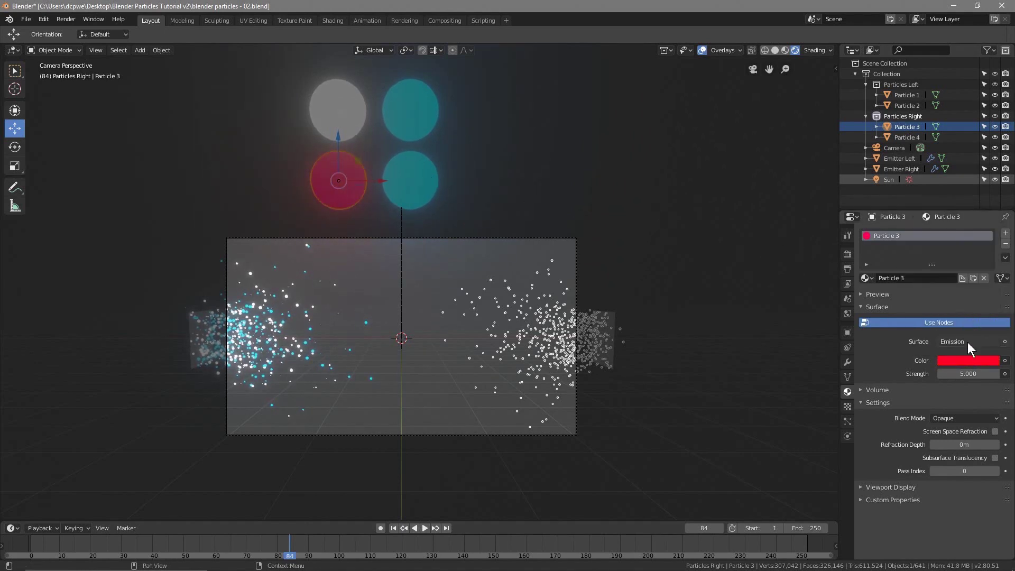
Replace the Particle 2 material on the Particle 4 object with a new material named Particle 4, reusing the copied object name.
left_click(908, 138)
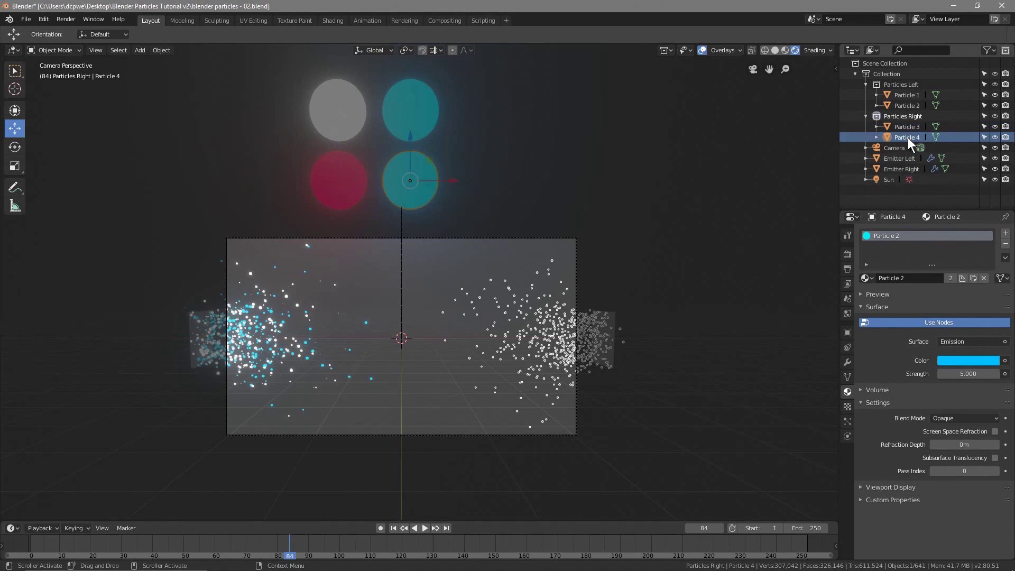
double_click(908, 138)
key("ctrl+c")
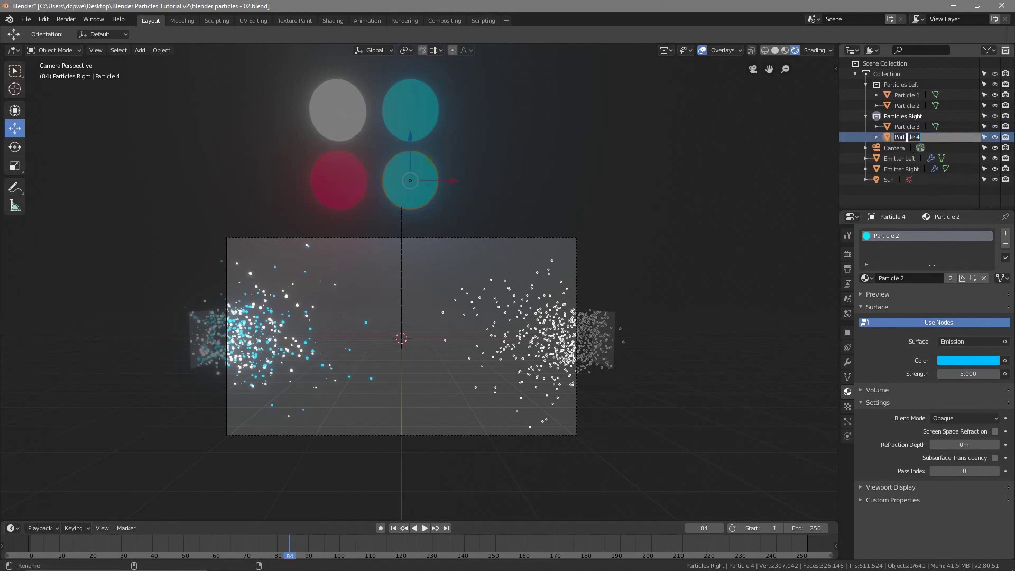
key("Escape")
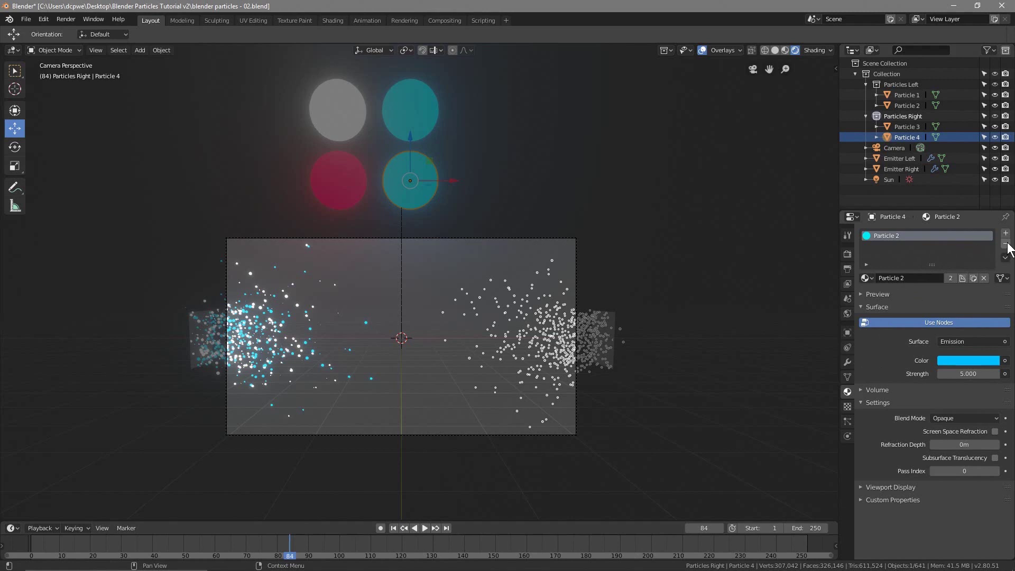
left_click(1007, 245)
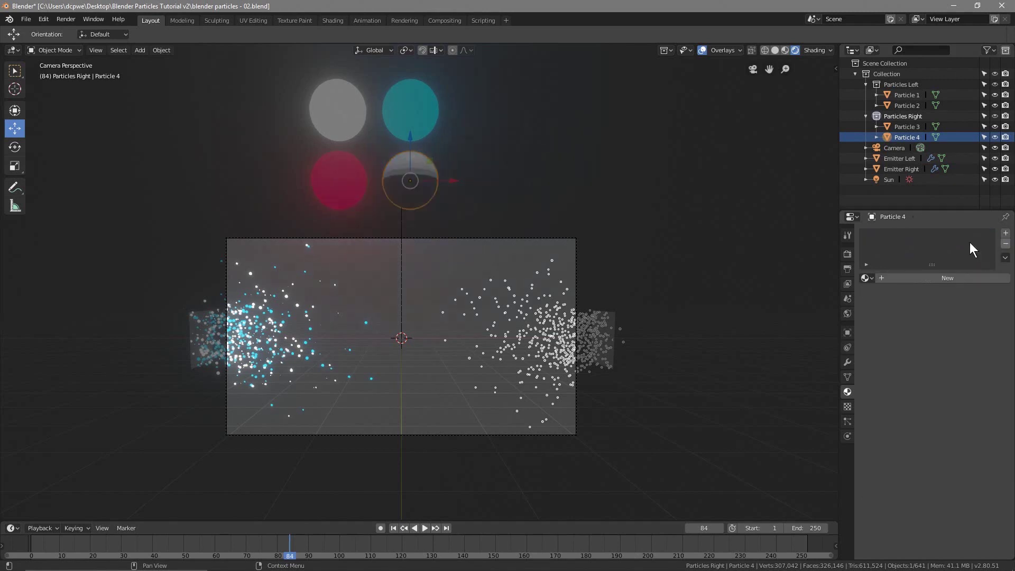
left_click(924, 275)
left_click(910, 278)
key("ctrl+v")
key("Return")
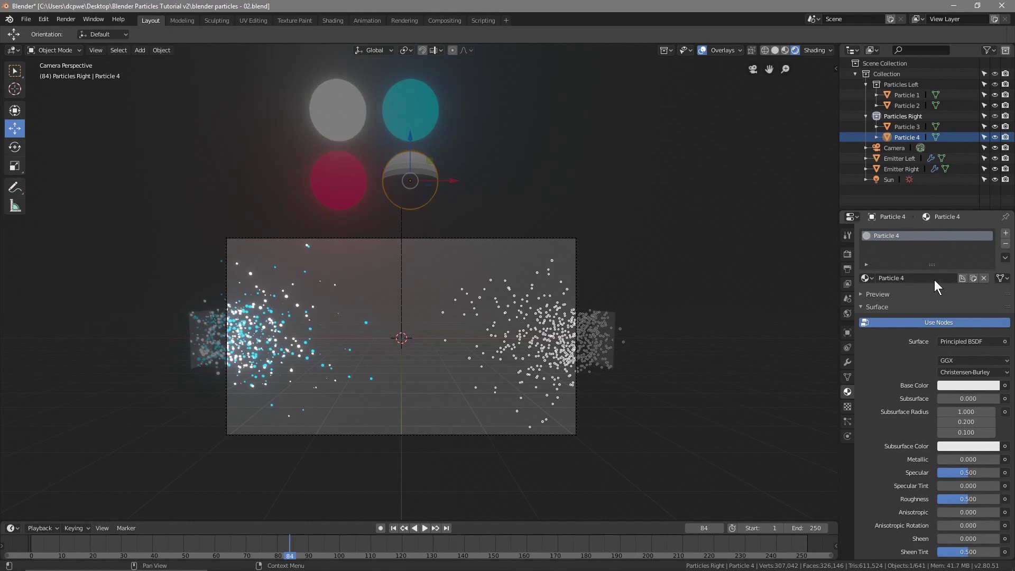
Give the Particle 4 material an Emission surface with strength 5 and a saturated yellow-orange color.
left_click(954, 339)
left_click(887, 133)
left_click(966, 371)
type("5")
key("Return")
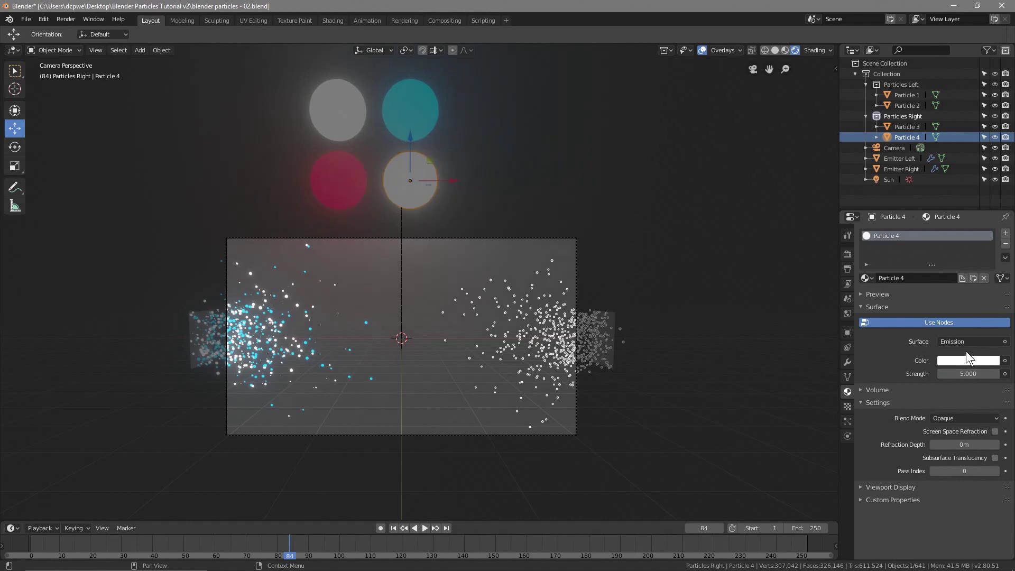
left_click(969, 359)
left_click_drag(919, 264, 918, 277)
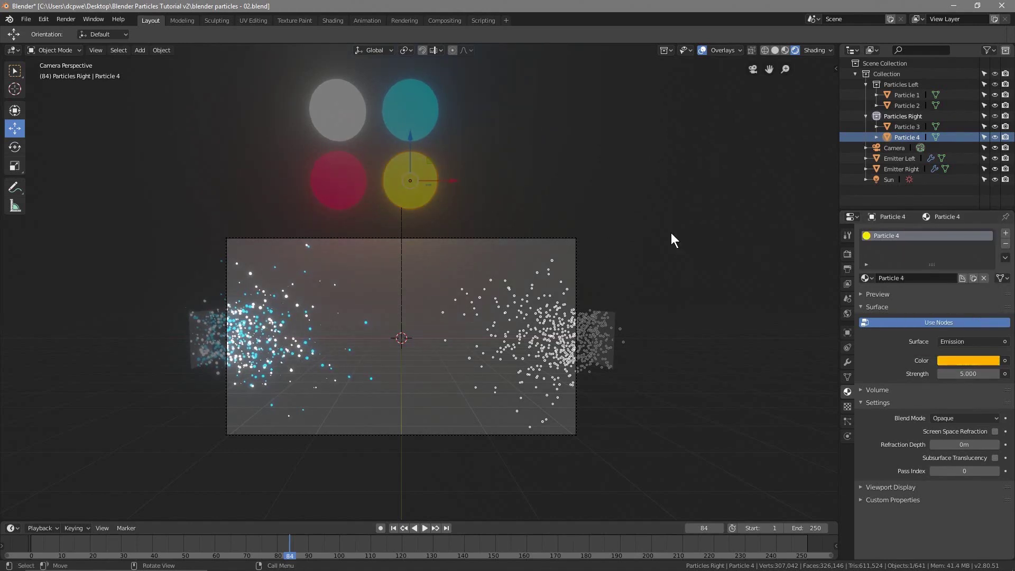
Set the Emitter Right particle system to render as Collection, using Particles Right as the instance collection.
left_click(889, 116)
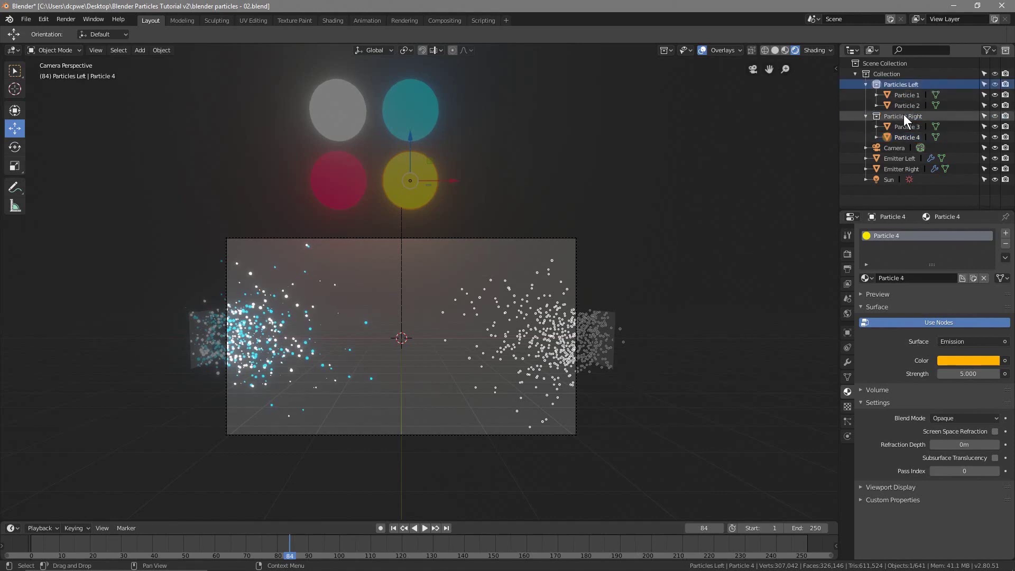
left_click(901, 170)
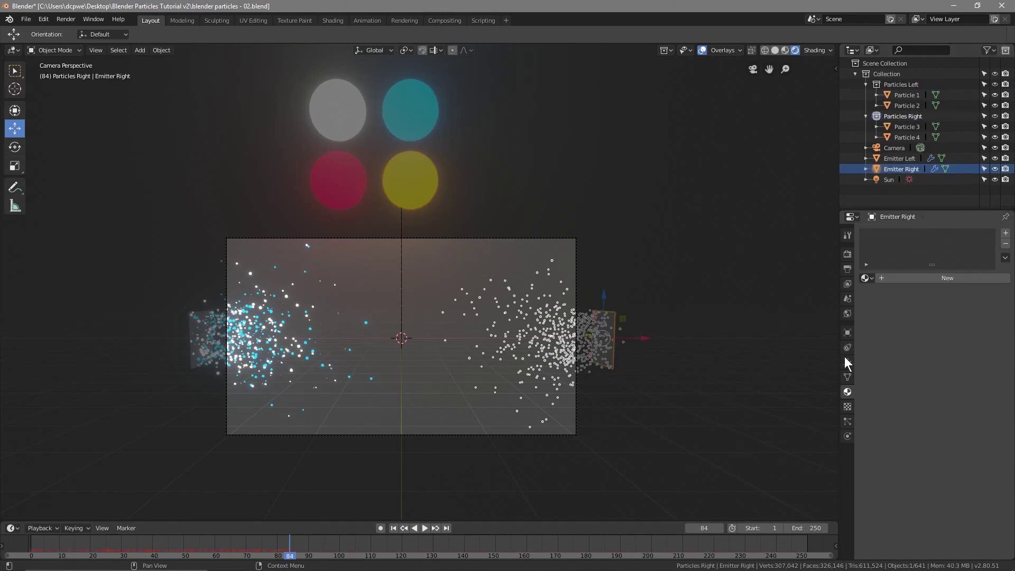
left_click(850, 421)
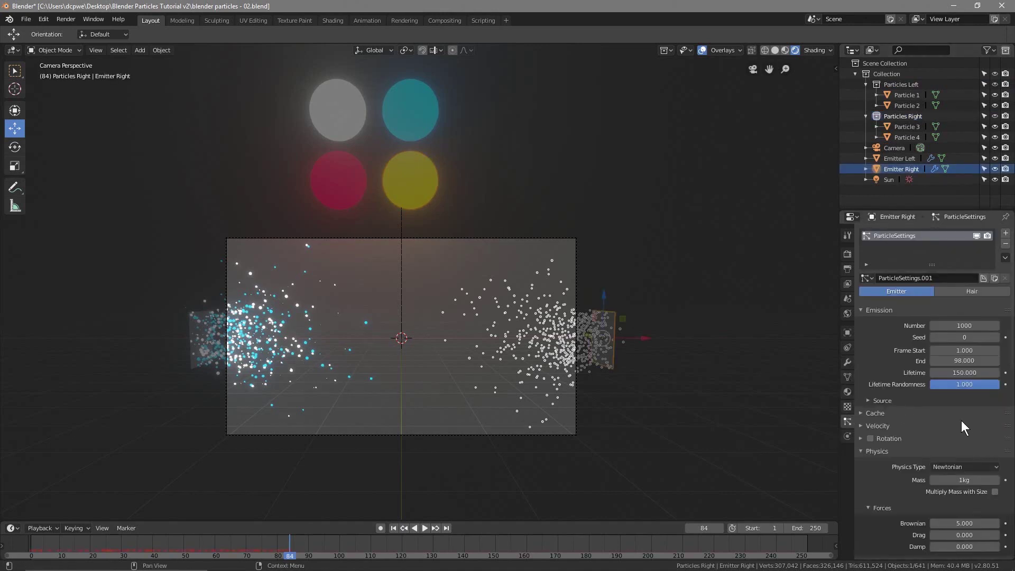
scroll(885, 459, "down", 10)
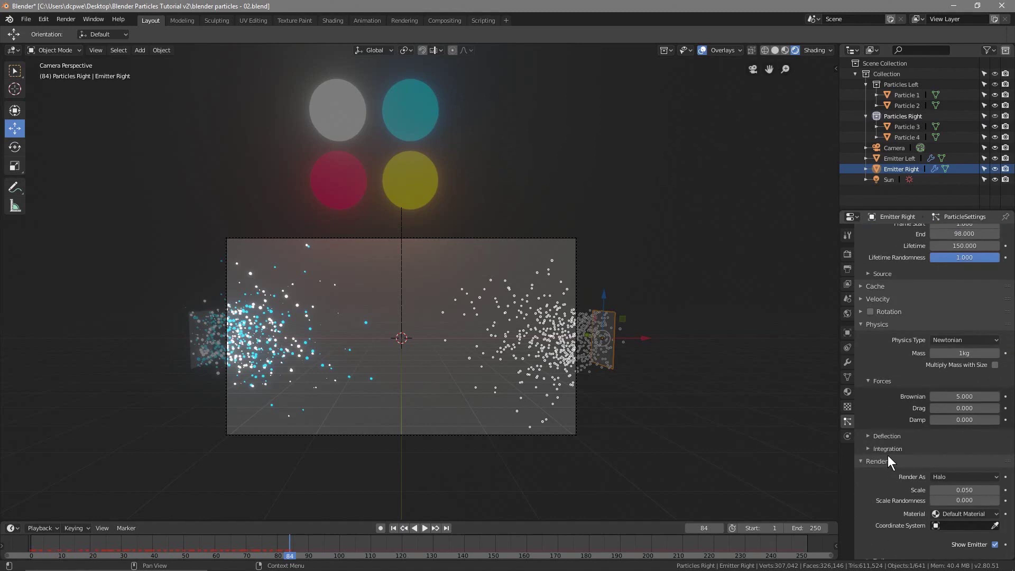
left_click(950, 369)
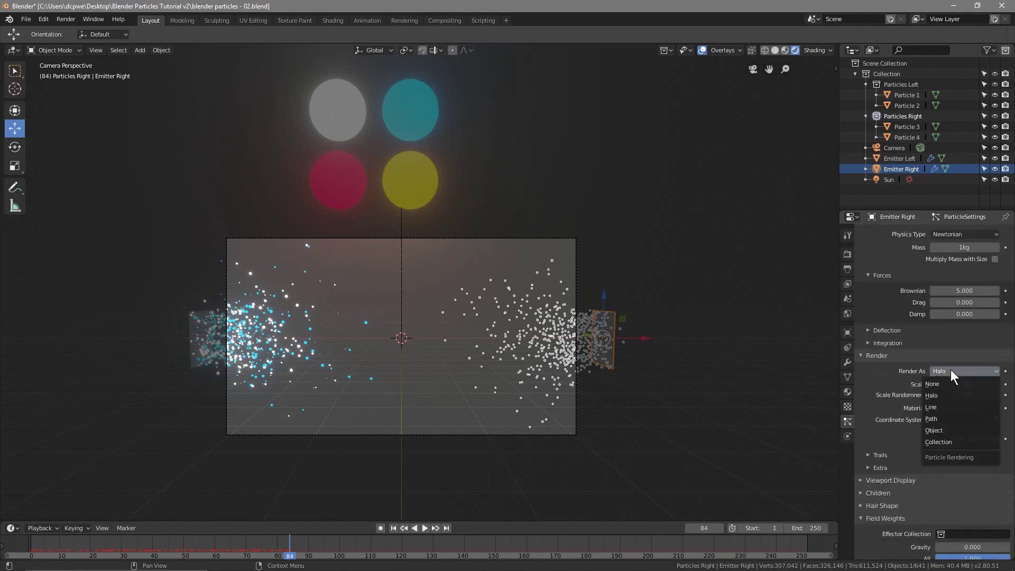
left_click(947, 439)
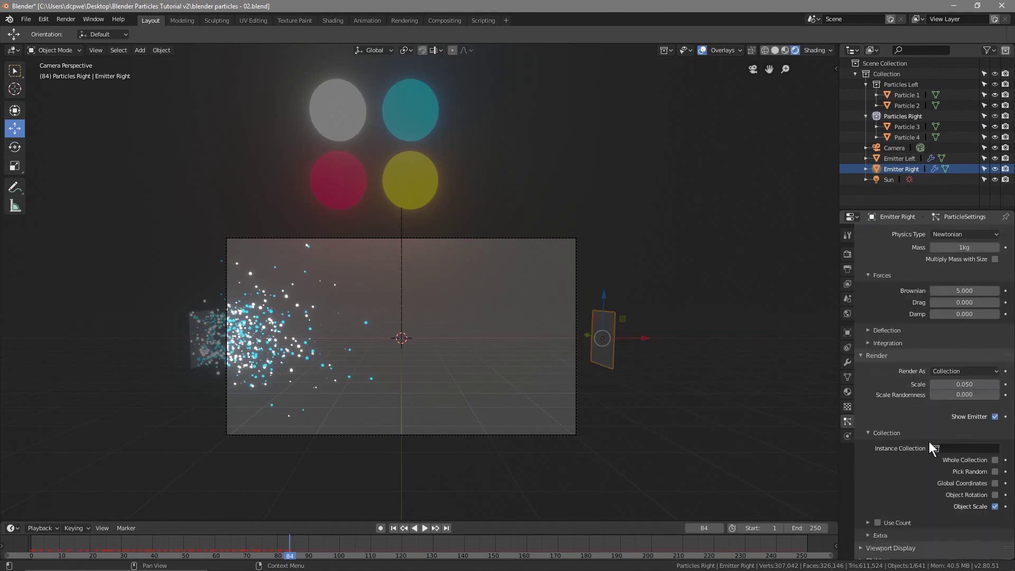
left_click(957, 448)
left_click(932, 484)
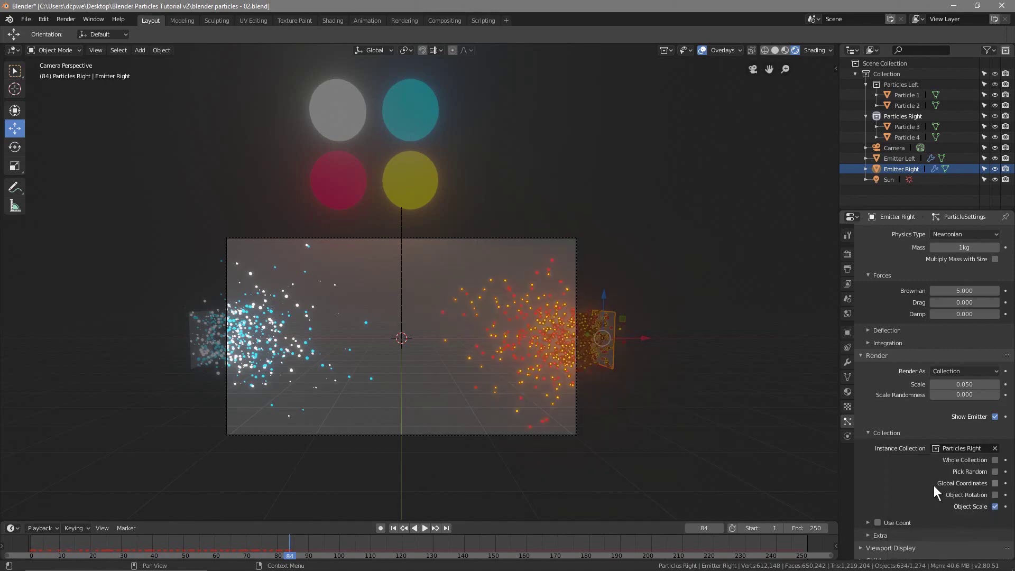
Enable Pick Random for Emitter Right's instanced particles and set their scale randomness to 1.
left_click(996, 472)
left_click_drag(954, 395, 999, 395)
scroll(916, 390, "up", 4)
scroll(915, 390, "up", 5)
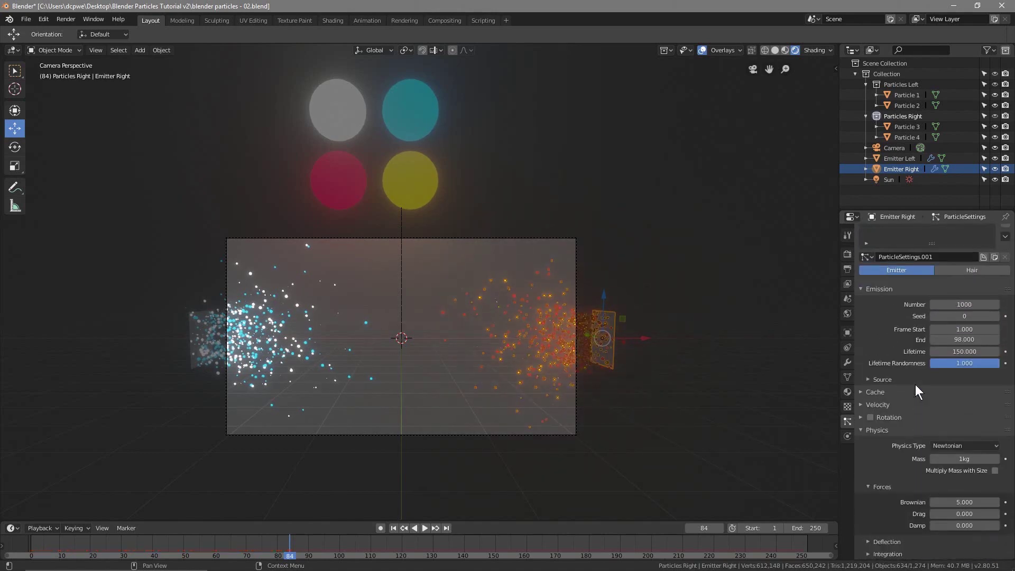
scroll(915, 391, "down", 6)
scroll(915, 392, "down", 2)
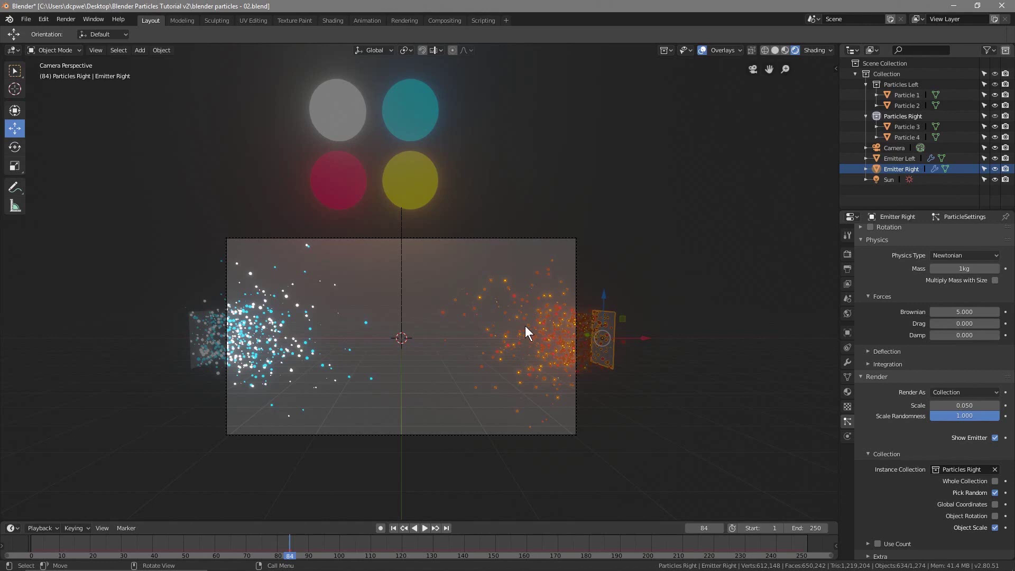
Save the file and return the timeline to frame 1.
left_click(27, 20)
left_click(69, 100)
left_click_drag(298, 560, 96, 542)
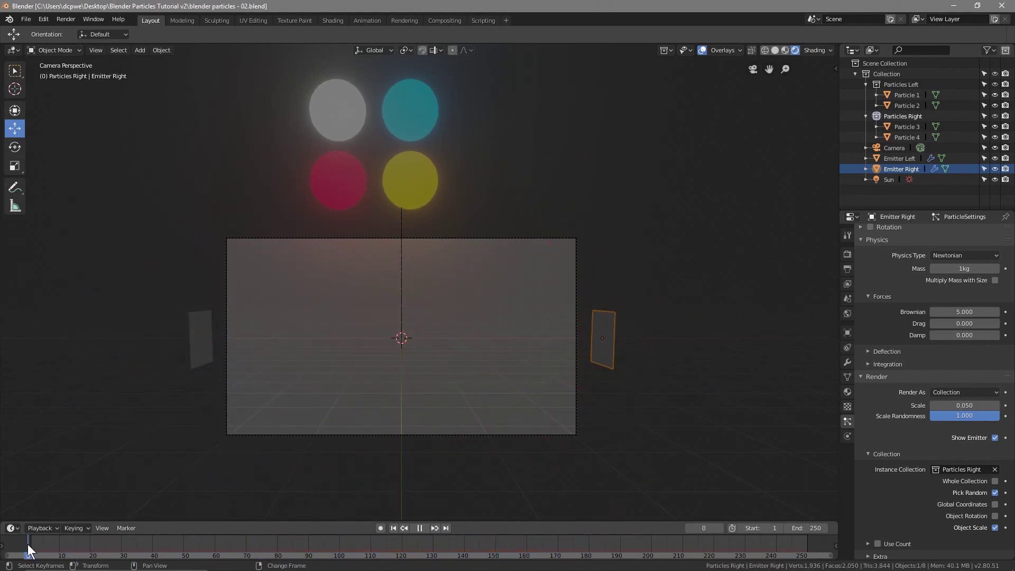
left_click_drag(30, 544, 30, 545)
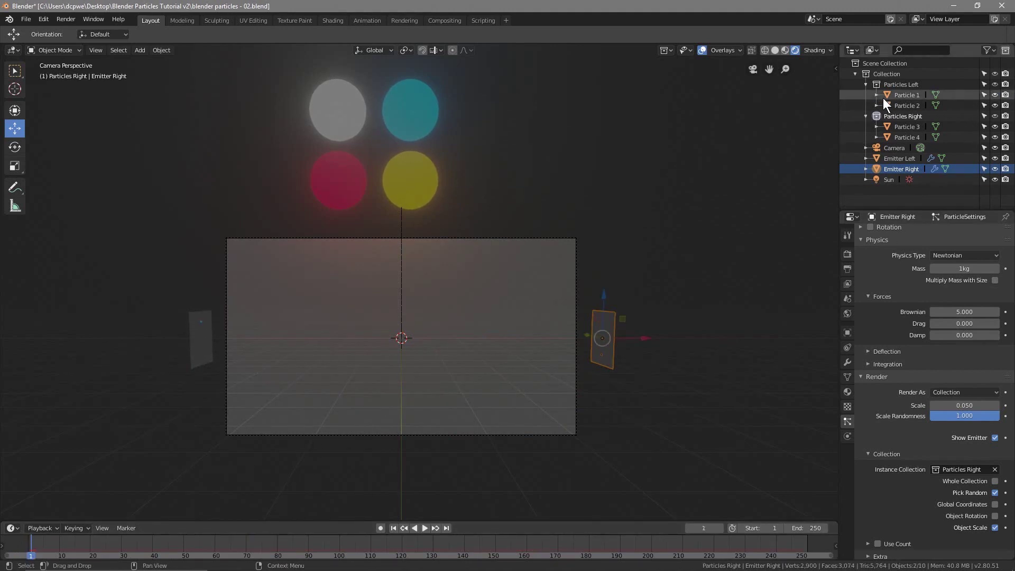
Collapse both particle collections in the outliner and create a new collection inside Collection named Emitter Left Fields.
left_click(866, 84)
left_click(868, 96)
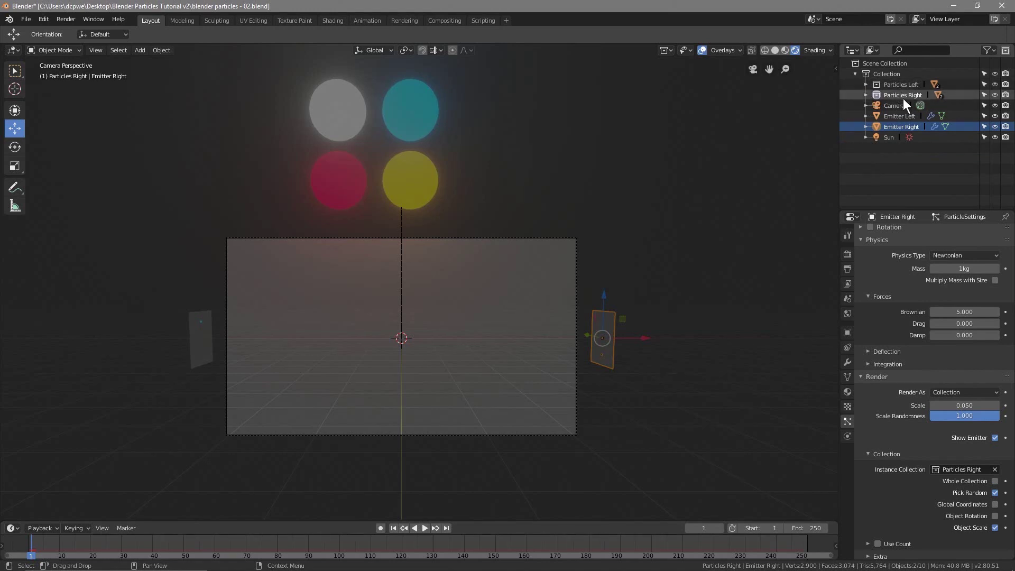
right_click(887, 70)
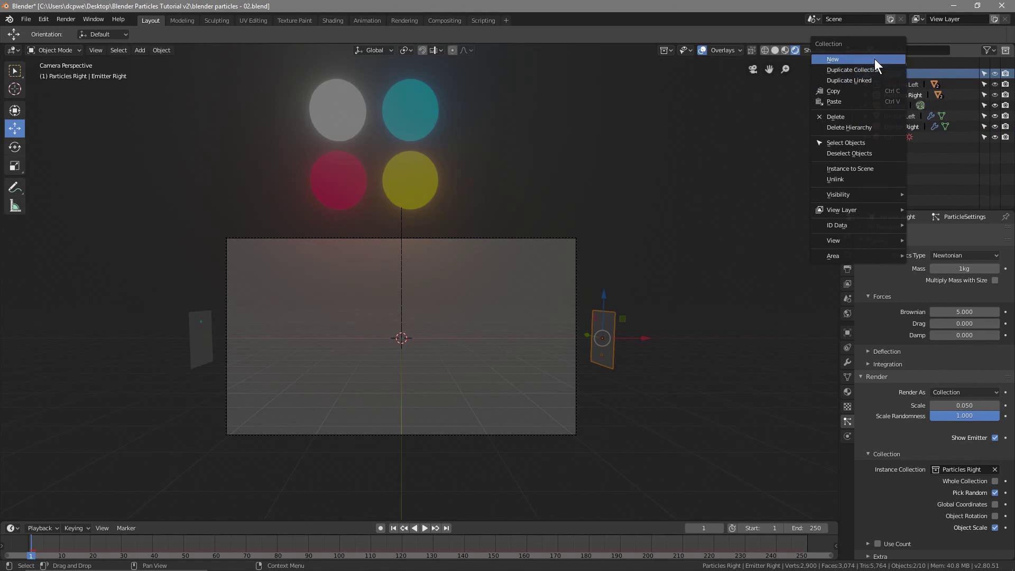
left_click(875, 59)
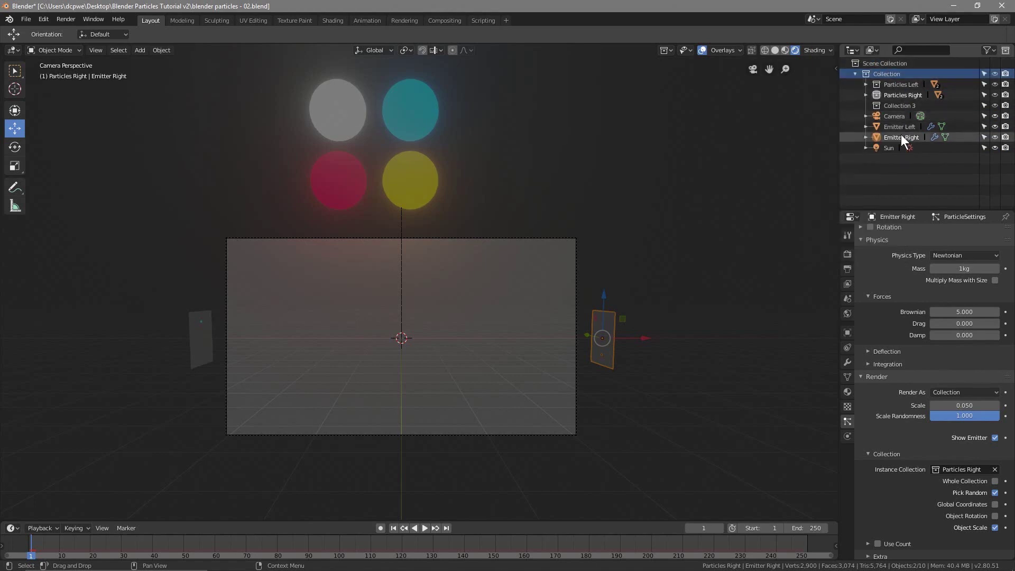
left_click(900, 105)
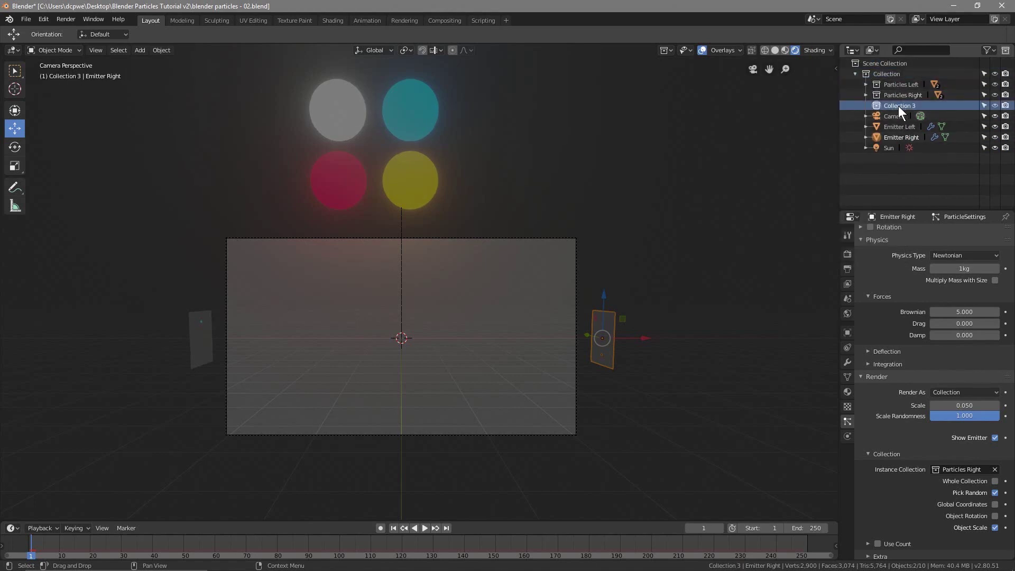
double_click(898, 106)
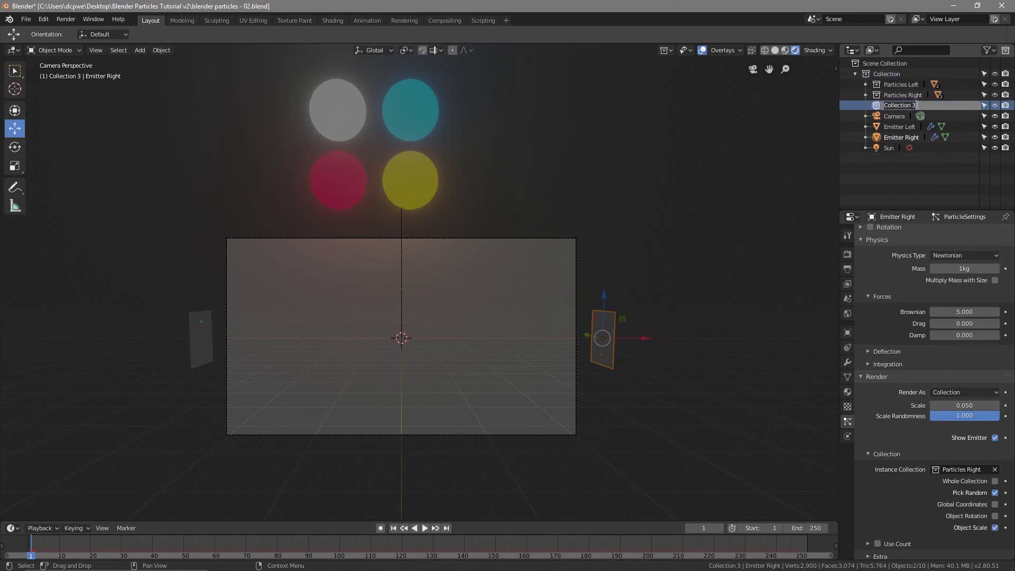
type("Emitter Left Fields")
key("Return")
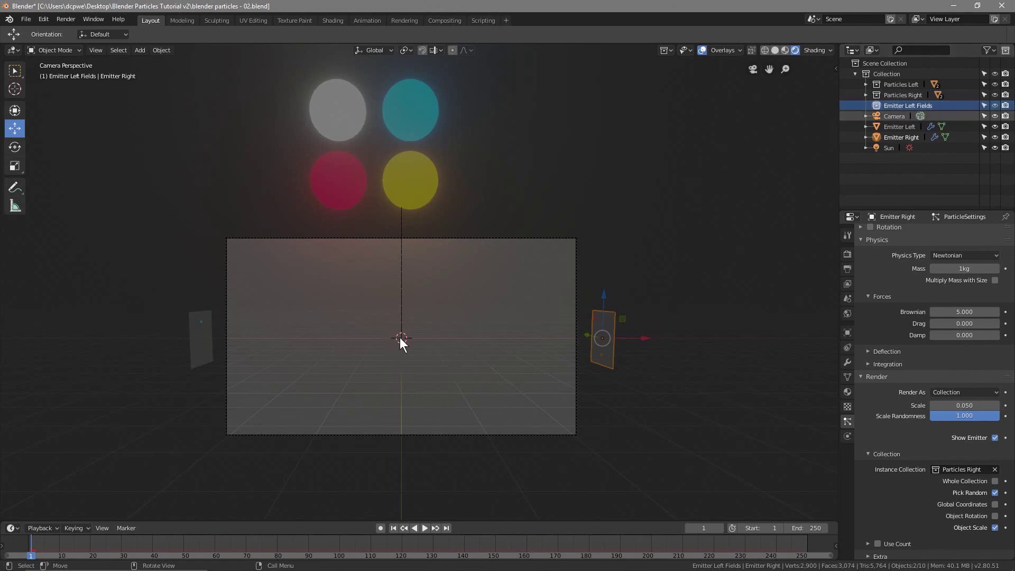
Add a Wind force field to the Emitter Left Fields collection and set its Y rotation to 90°.
key("shift+a")
mouse_move(452, 328)
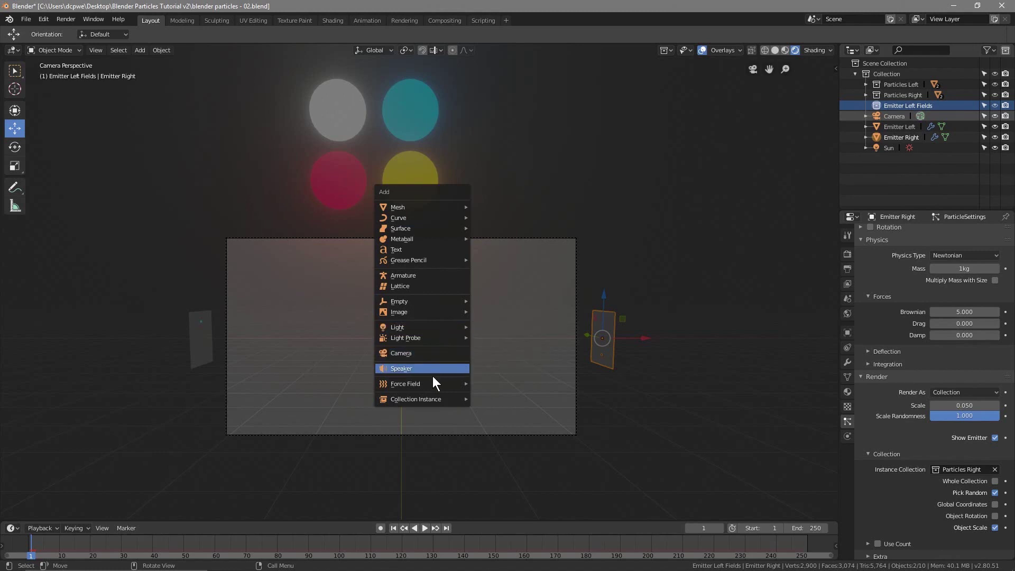
mouse_move(433, 383)
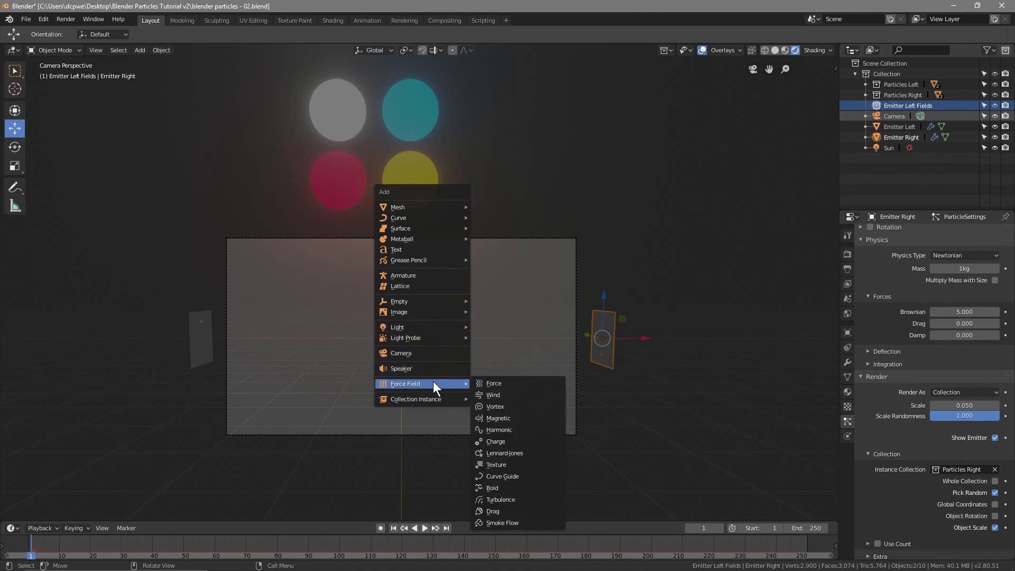
left_click(495, 394)
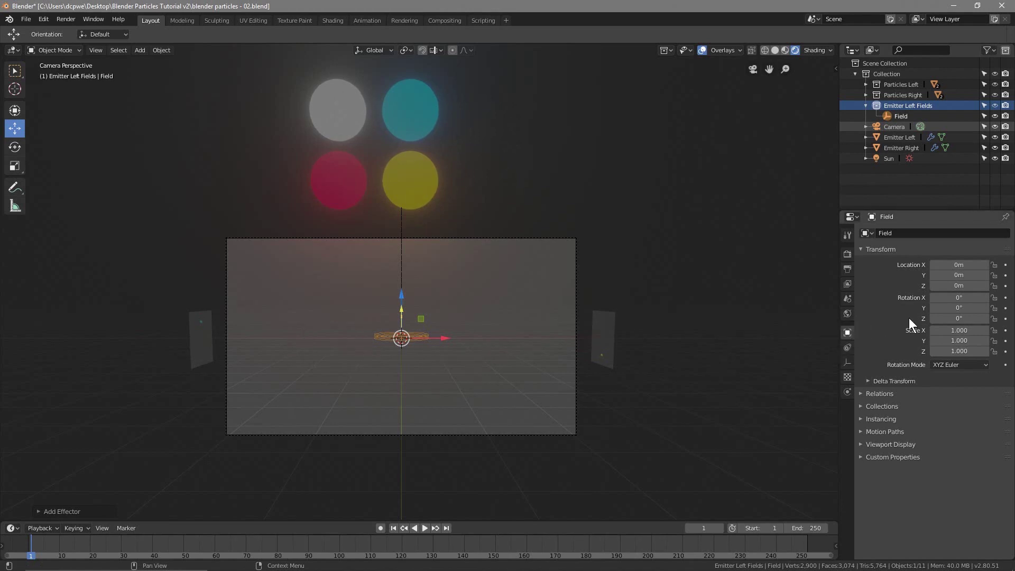
left_click_drag(956, 308, 987, 309)
left_click(978, 308)
type("90")
key("Return")
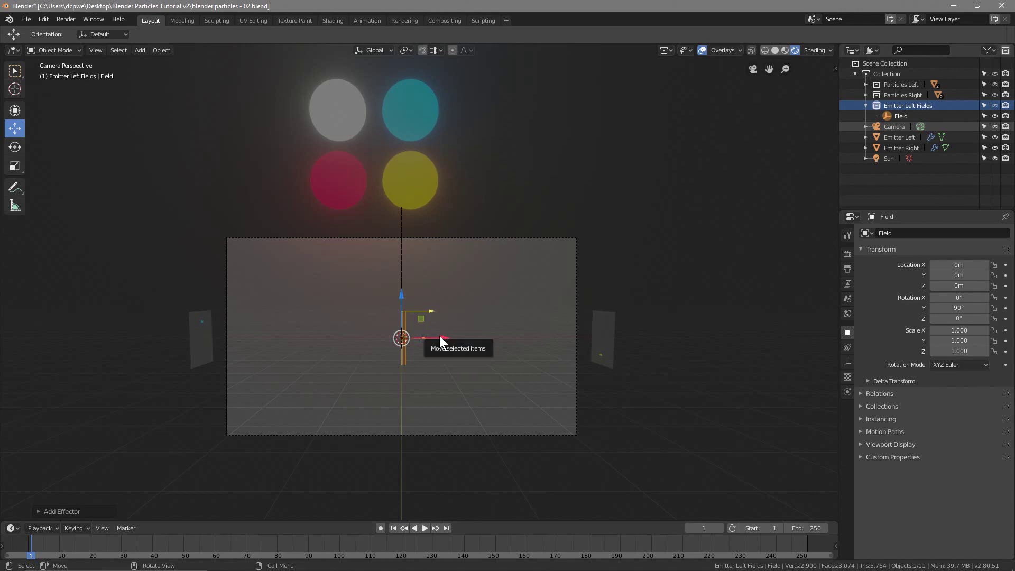
Move the wind field along X to about -8.66 m, behind the left emitter, and rename it Field Wind Left.
left_click_drag(442, 337, 208, 341)
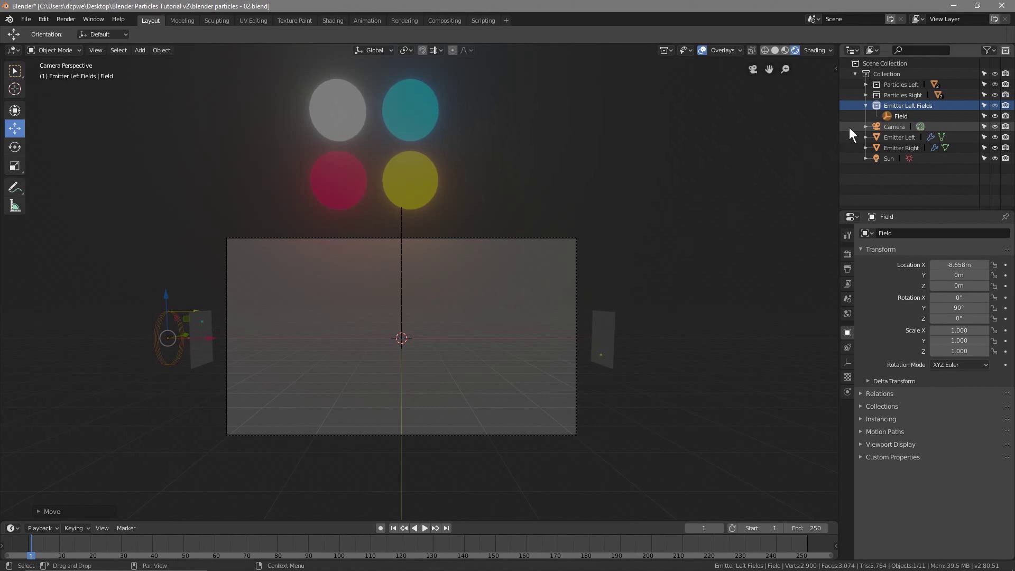
left_click(903, 116)
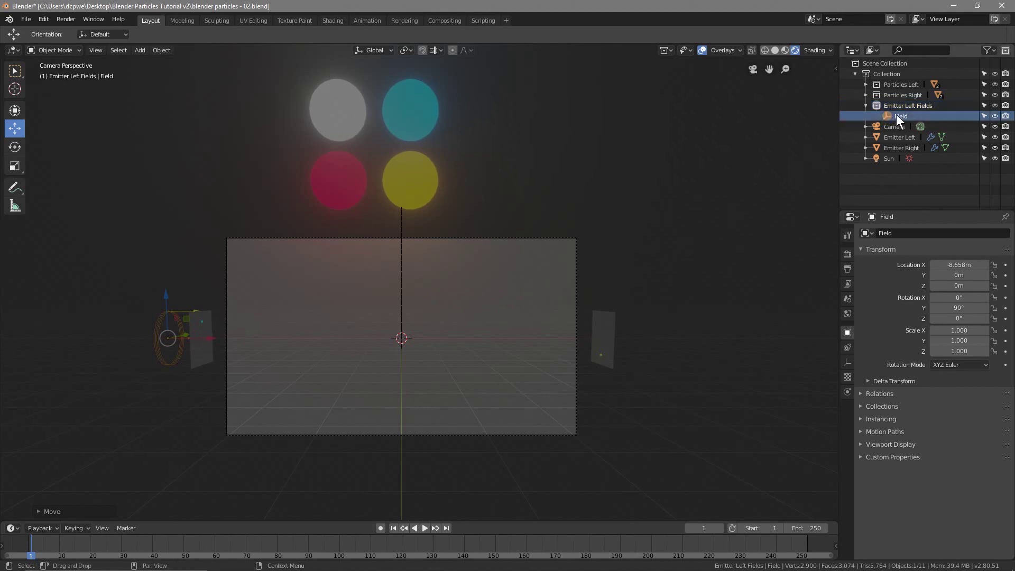
double_click(896, 114)
key("Escape")
type("Vond Left")
key("Return")
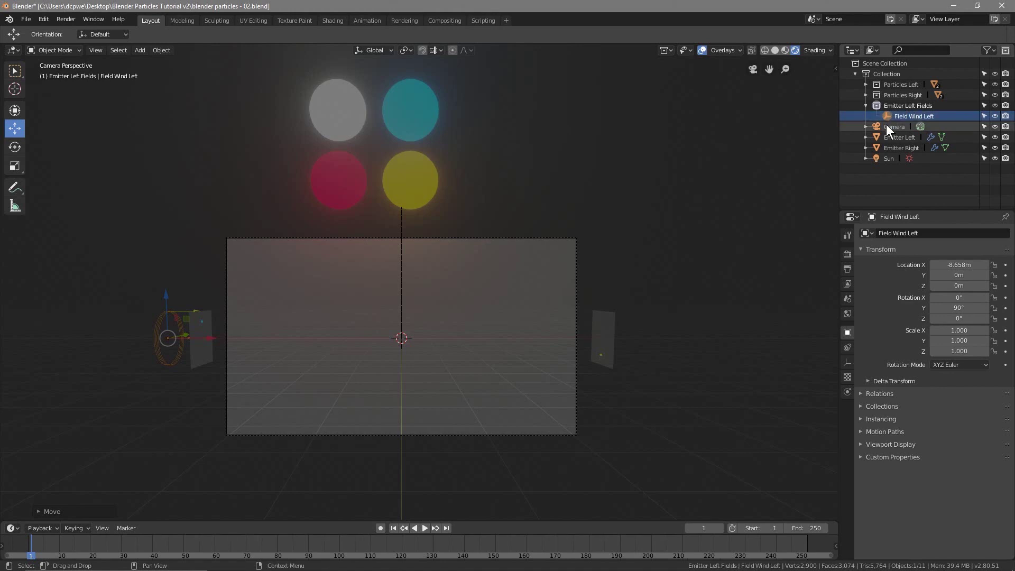
Copy the name of the Emitter Left Fields collection and create a new collection inside Collection.
double_click(911, 106)
key("ctrl+c")
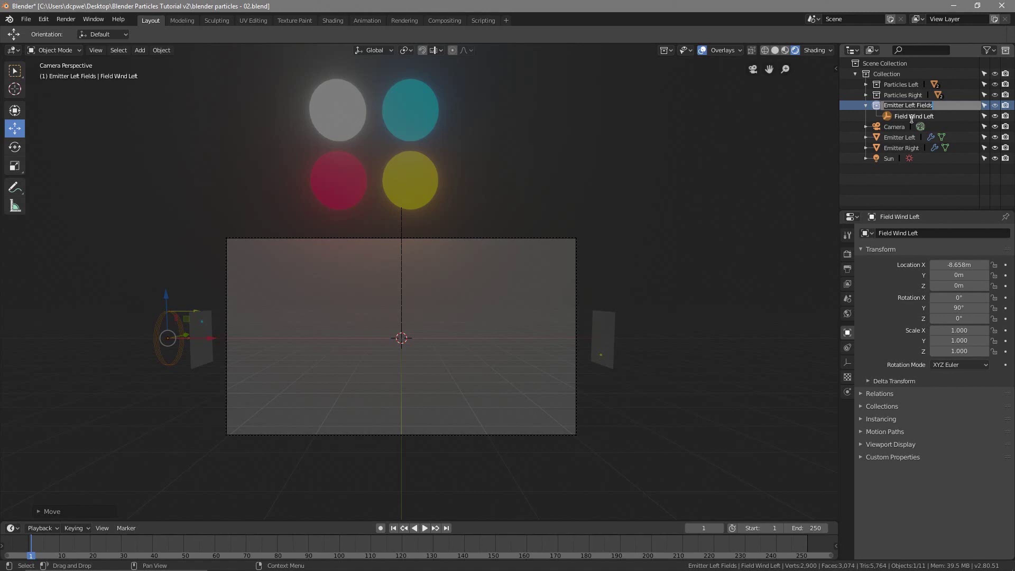
key("Return")
right_click(881, 70)
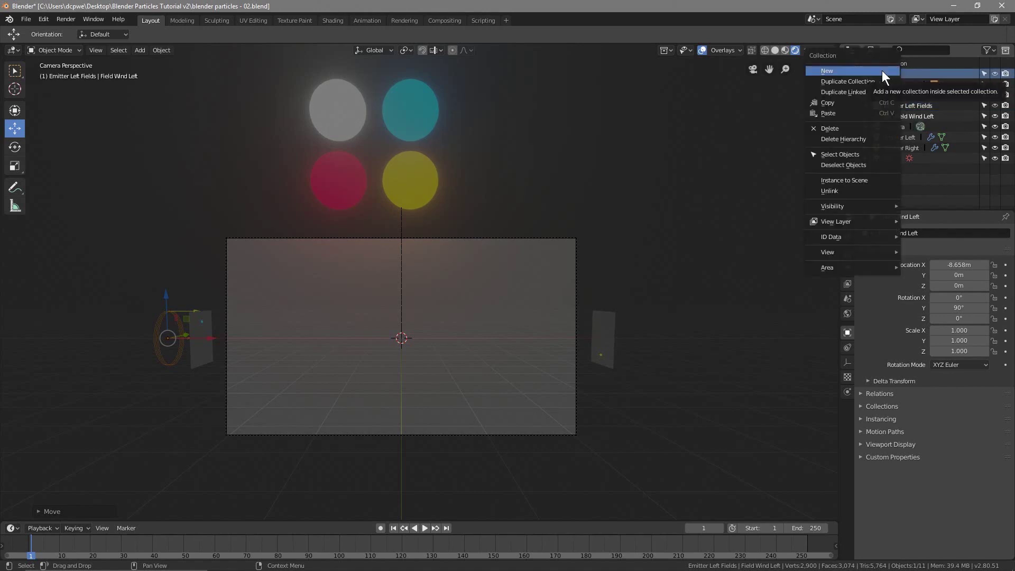
left_click(881, 72)
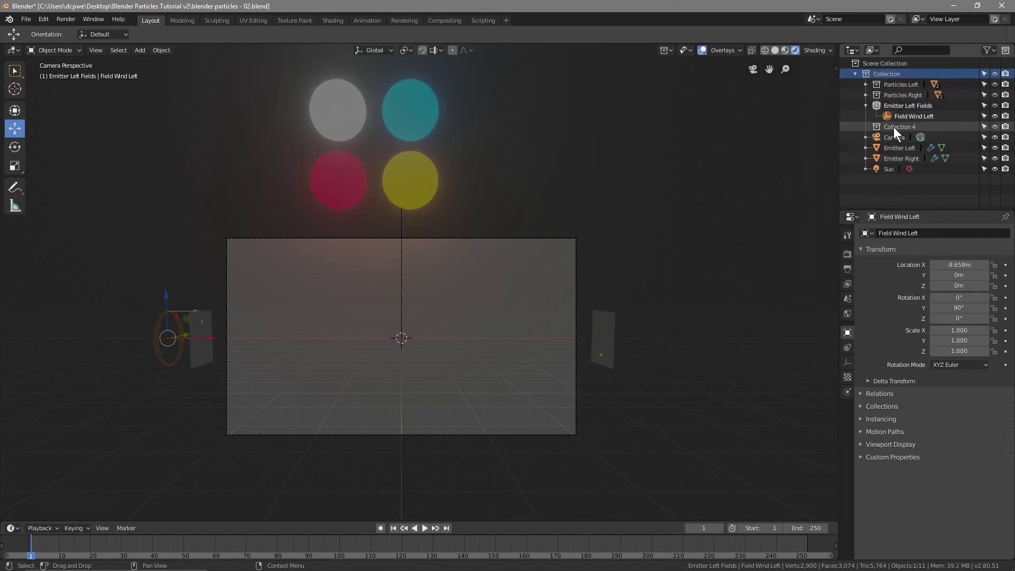
Rename the new collection Emitter Right Fields, reusing the copied name, and save the file.
left_click(892, 127)
double_click(903, 126)
key("ctrl+v")
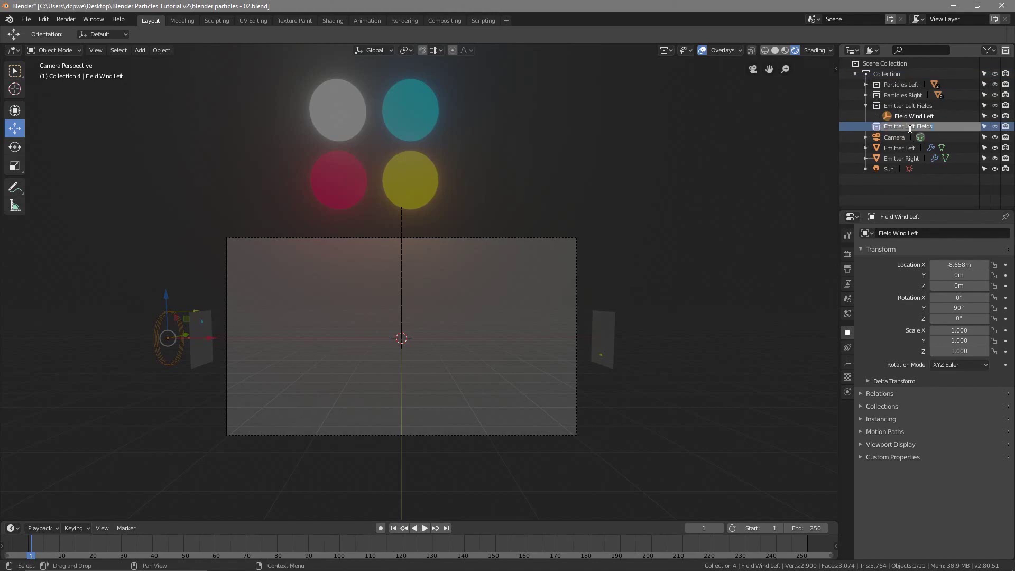
left_click_drag(911, 126, 904, 125)
key("BackSpace")
key("BackSpace")
type("Ri")
key("Delete")
type("ght")
key("Return")
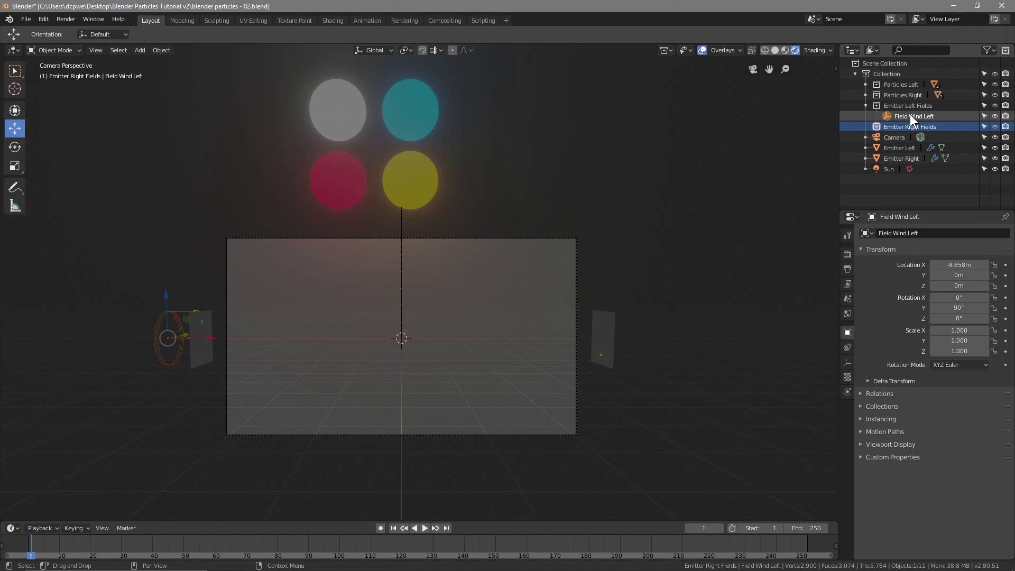
left_click(27, 19)
left_click(59, 97)
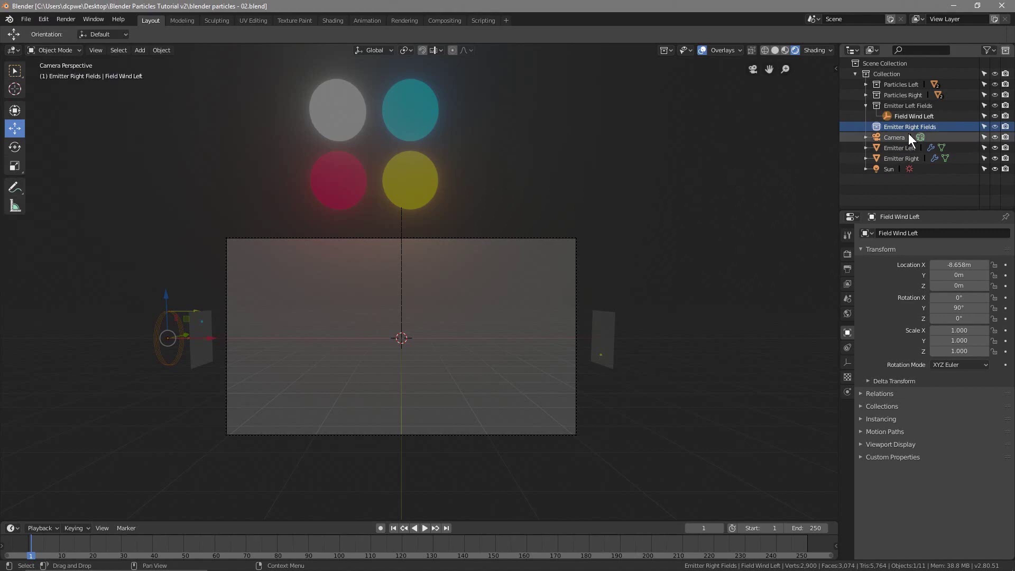
Duplicate Field Wind Left and move the copy along X to about 8.42 m, behind the right emitter.
left_click(912, 115)
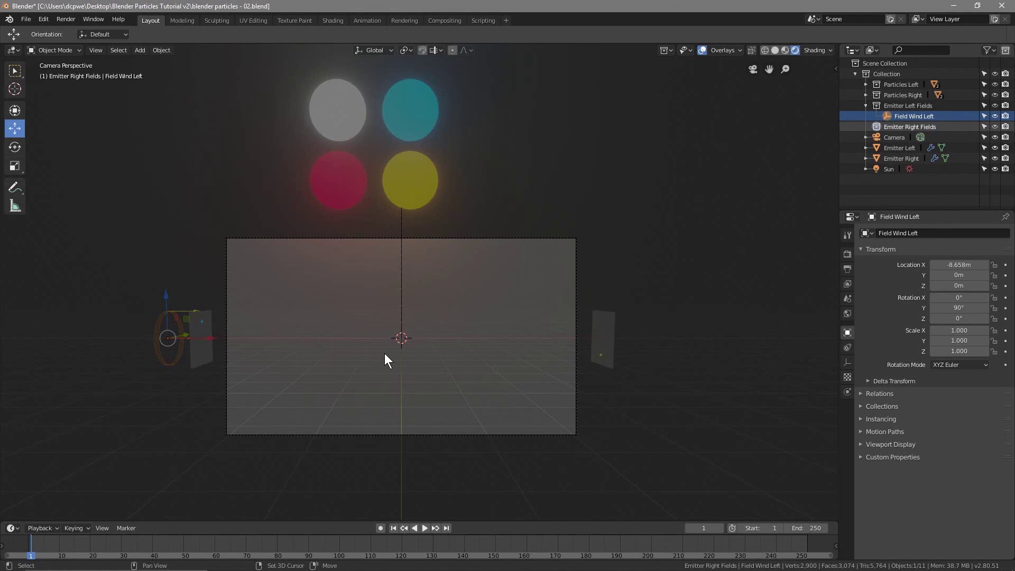
key("shift+d")
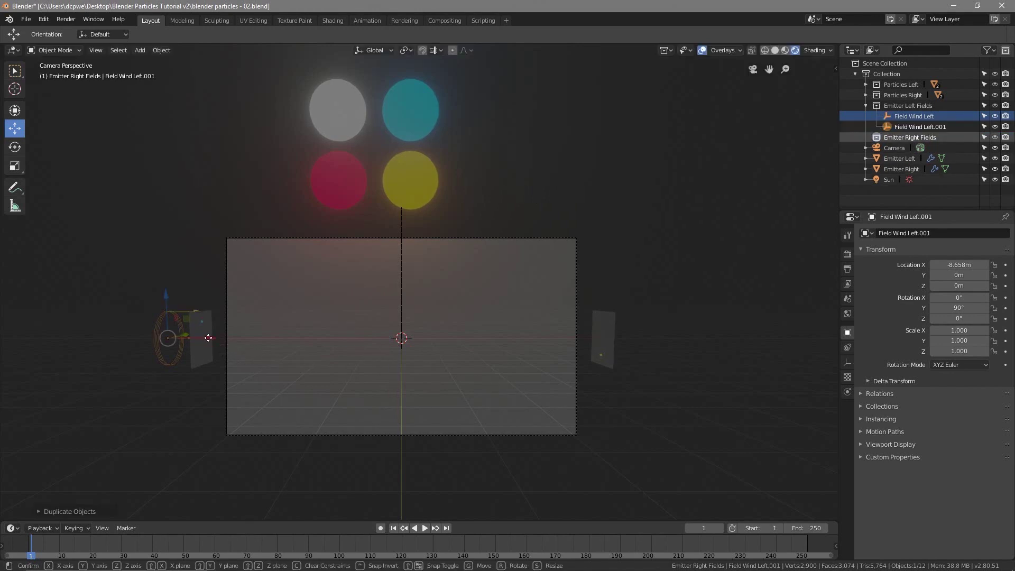
left_click(669, 344)
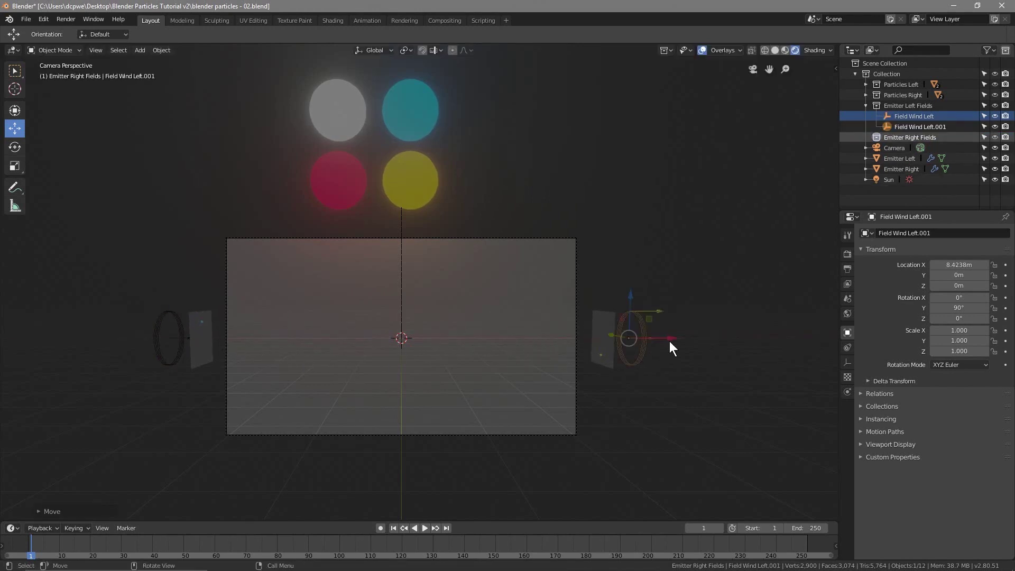
Rename the duplicated wind field Field Wind Right and move it into the Emitter Right Fields collection.
left_click(909, 126)
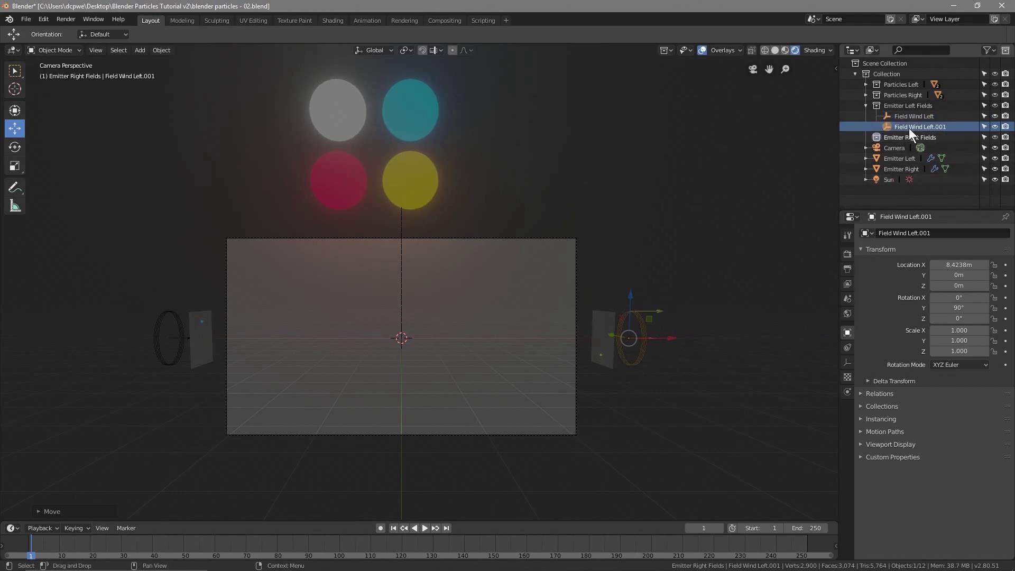
double_click(934, 129)
key("BackSpace")
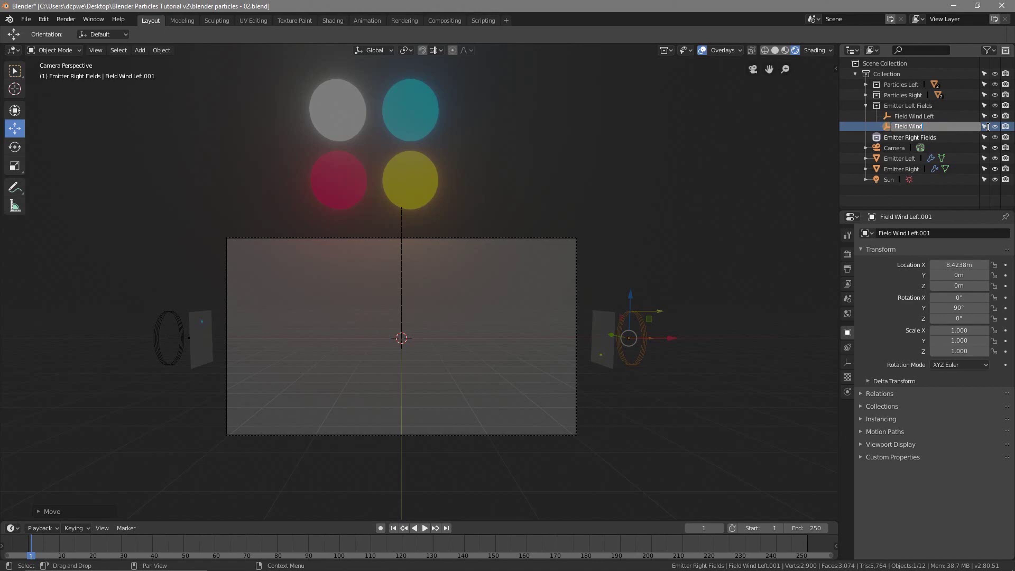
type("Right")
key("Return")
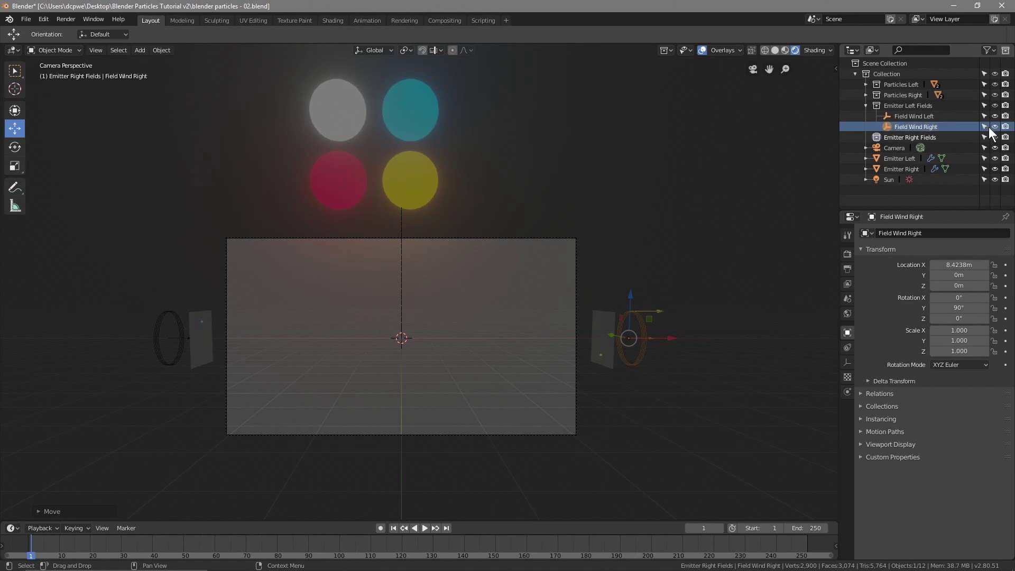
left_click_drag(914, 126, 921, 141)
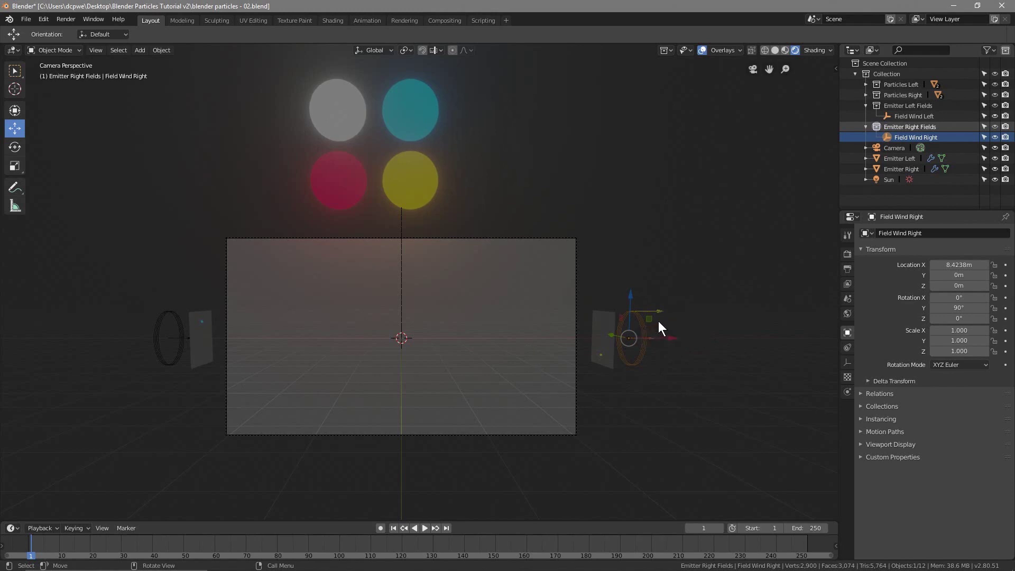
Save the file and set Field Wind Right's Y rotation to -90° so it faces the opposite way.
key("ctrl+s")
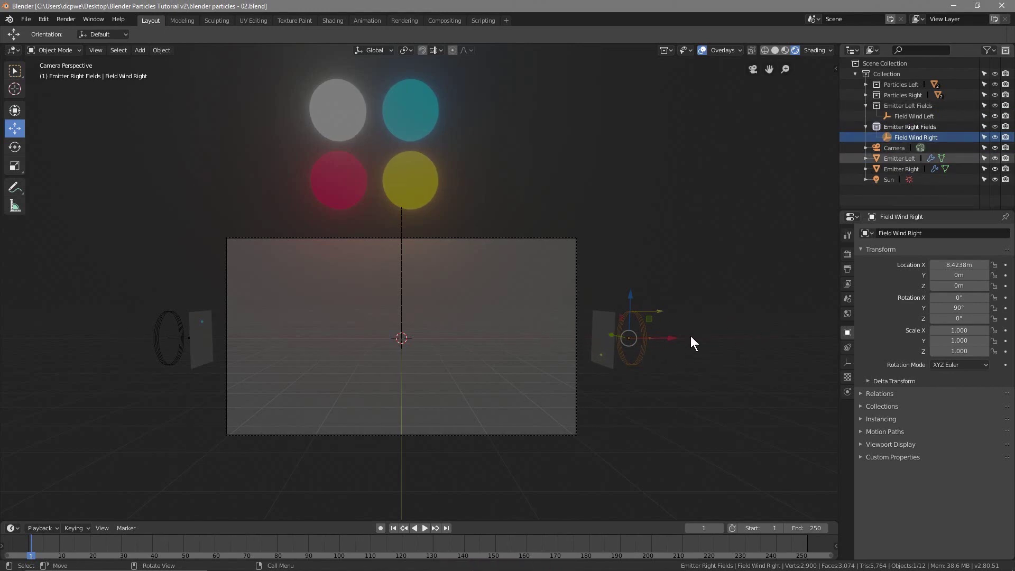
left_click(908, 136)
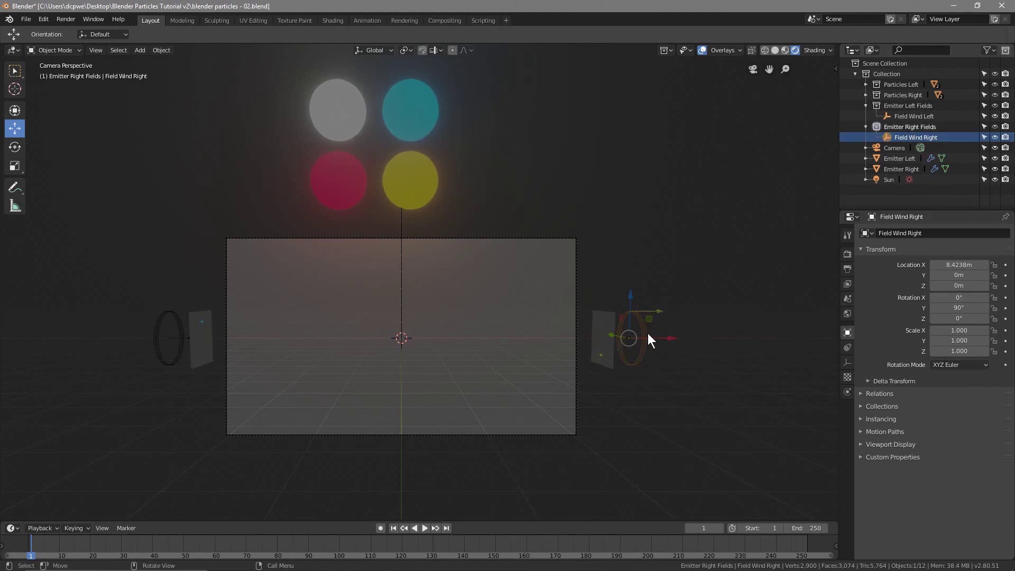
left_click(957, 308)
left_click(934, 310)
type("-")
key("Return")
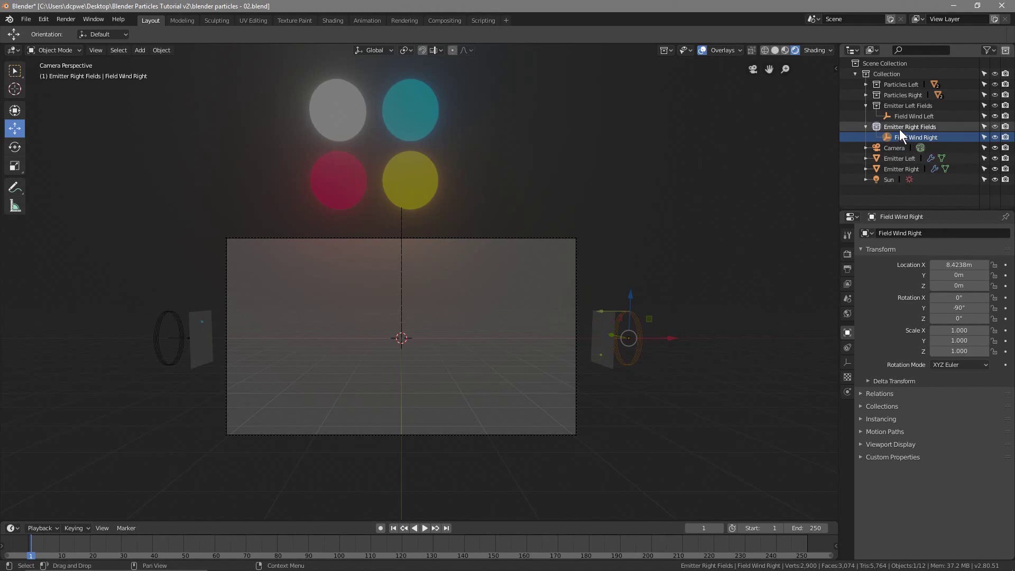
Set the wind strength of Field Wind Left to 1.5 in its force field settings.
left_click(906, 117)
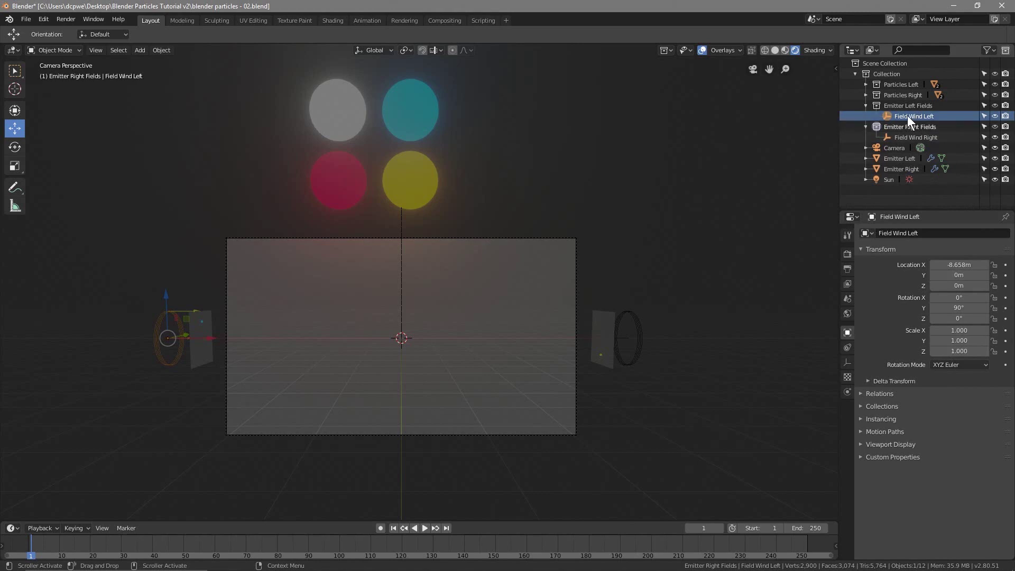
left_click(848, 392)
left_click(964, 325)
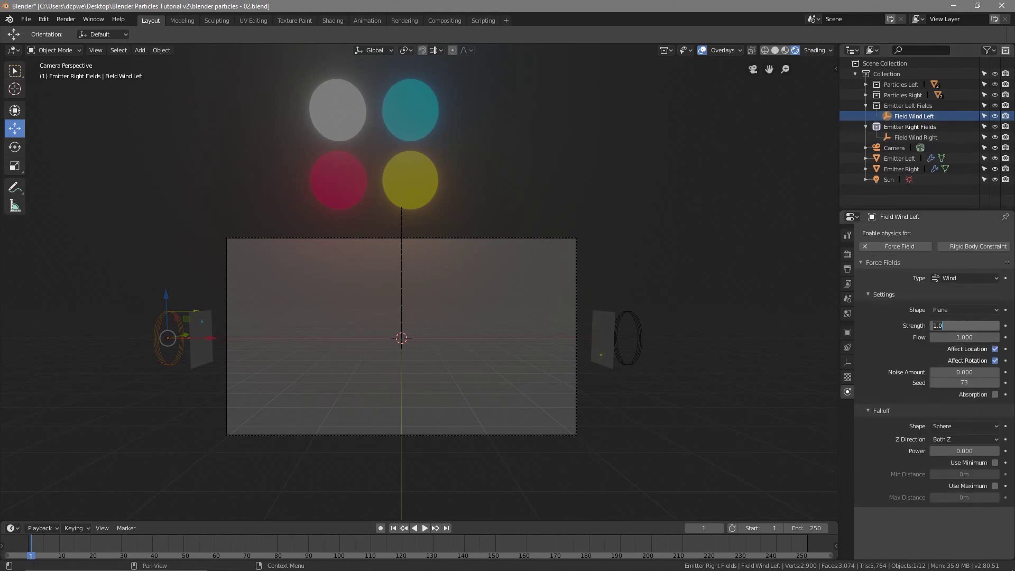
type("1.5")
key("Return")
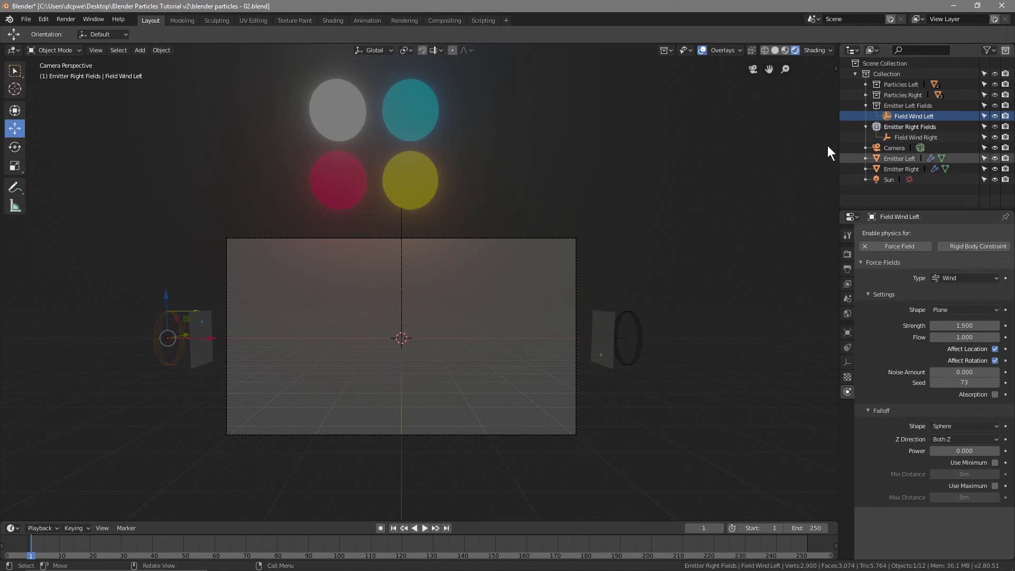
Set the wind strength of Field Wind Right to 1.5 and save the file.
left_click(922, 138)
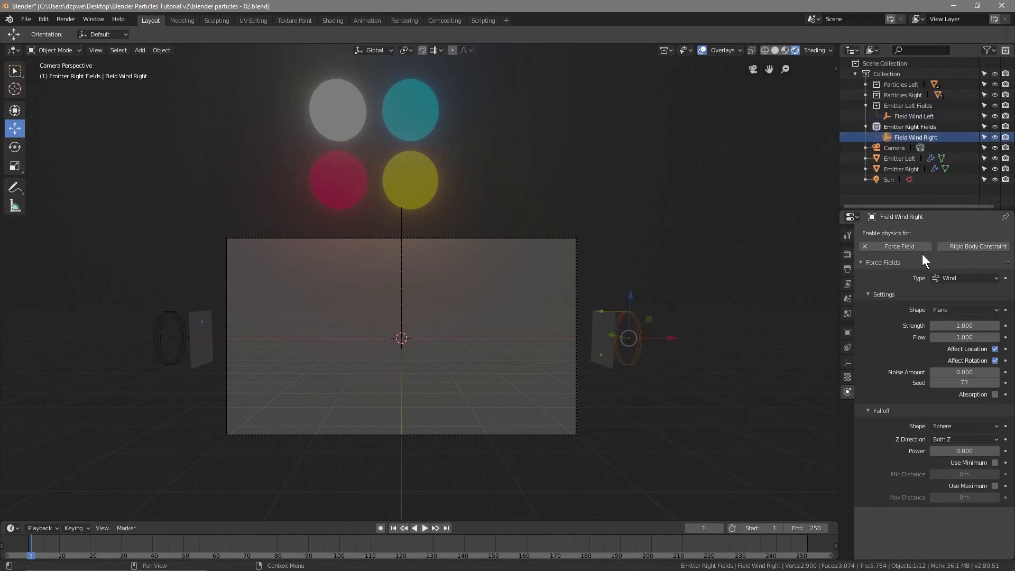
left_click(960, 326)
type("1.0")
key("BackSpace")
type("5")
key("Return")
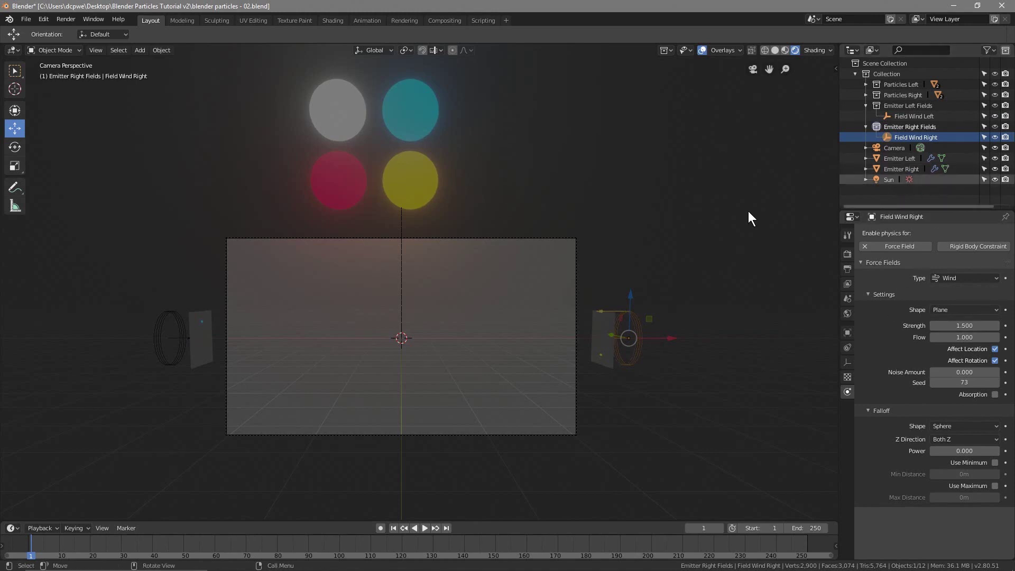
key("ctrl+s")
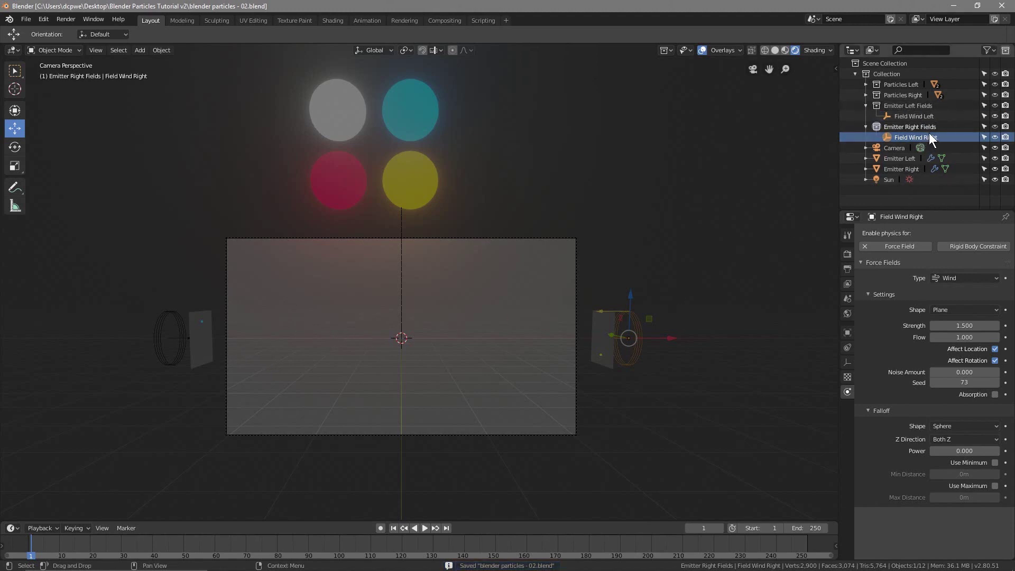
Assign Emitter Left Fields as the effector collection in Emitter Left's particle field weights.
left_click(899, 158)
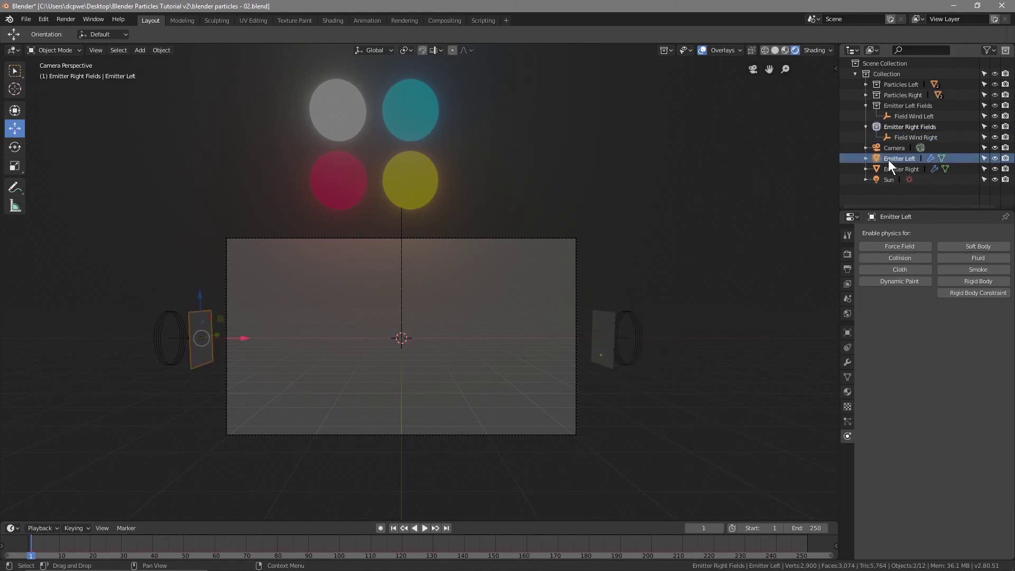
left_click(846, 422)
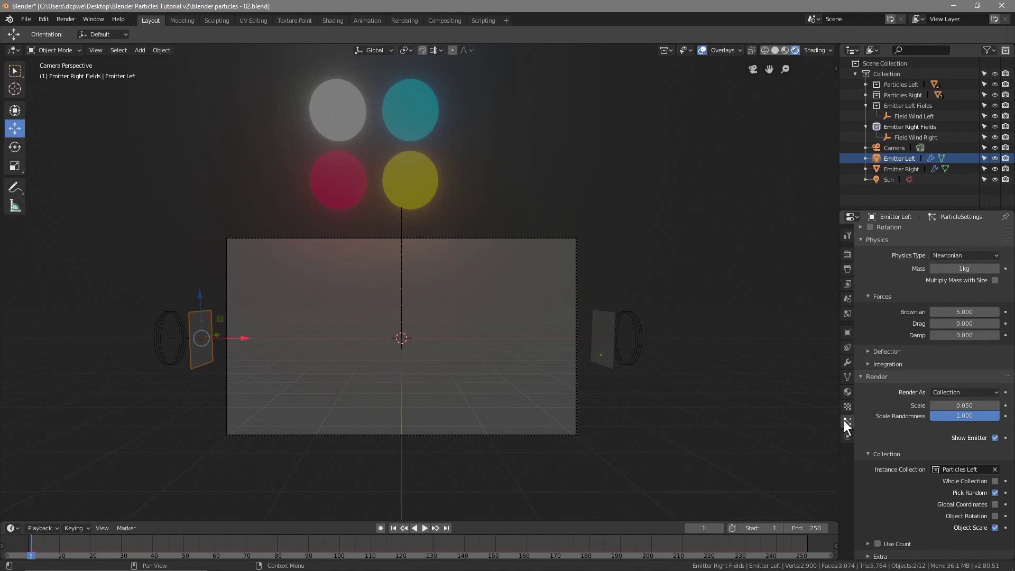
scroll(899, 409, "down", 10)
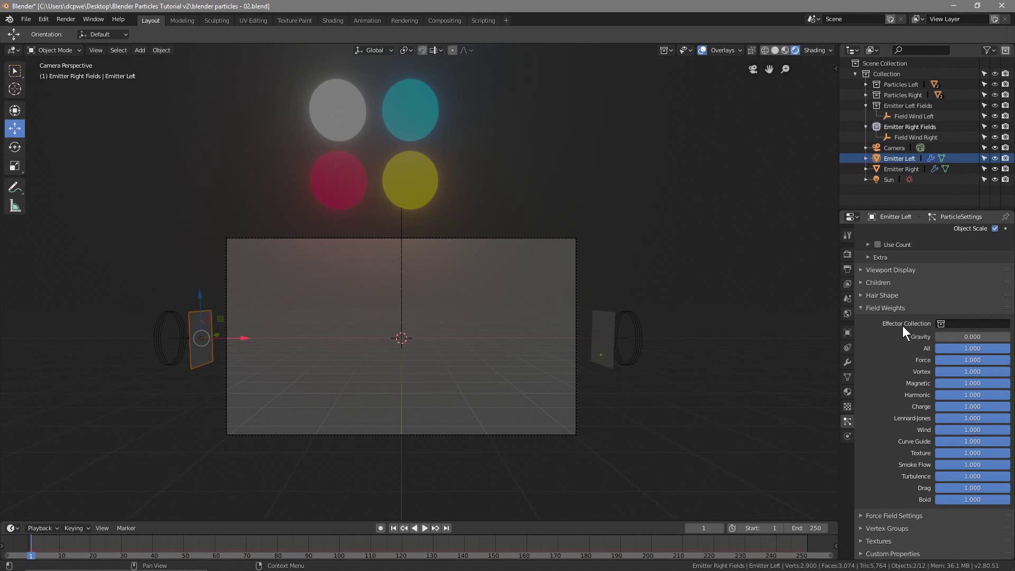
left_click(959, 323)
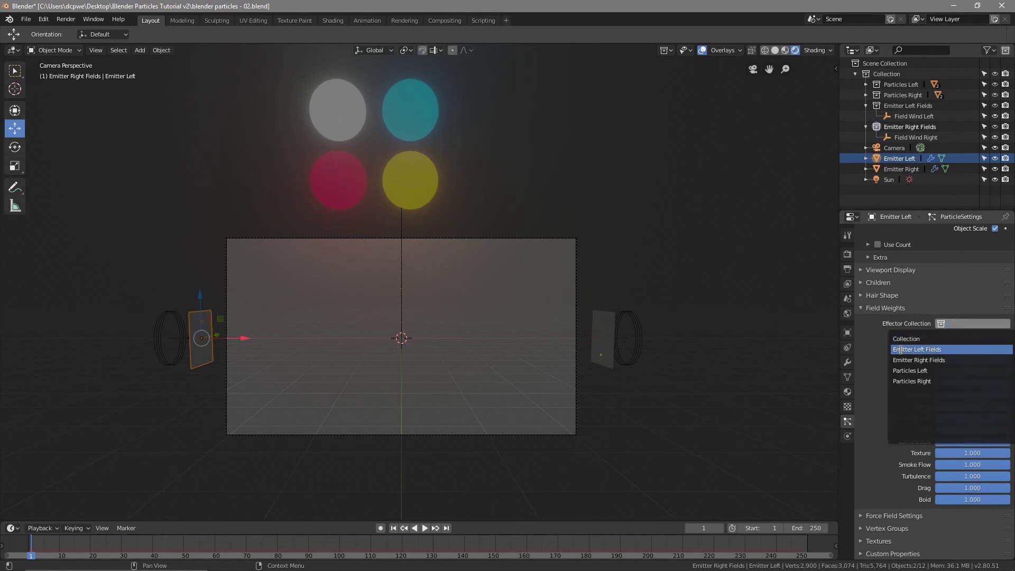
left_click(929, 349)
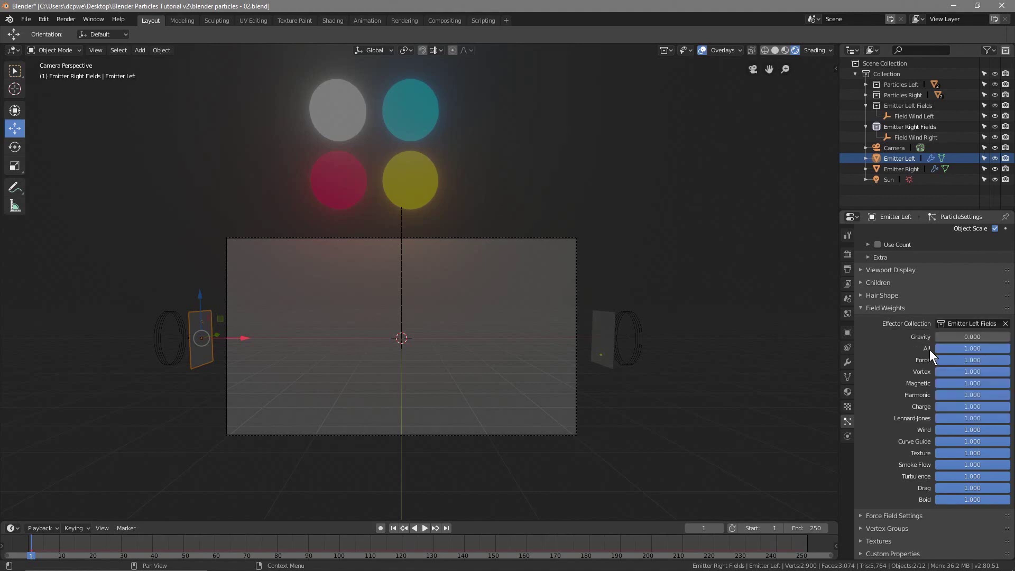
Assign Emitter Right Fields as the effector collection for Emitter Right's particles and save the file.
left_click(906, 169)
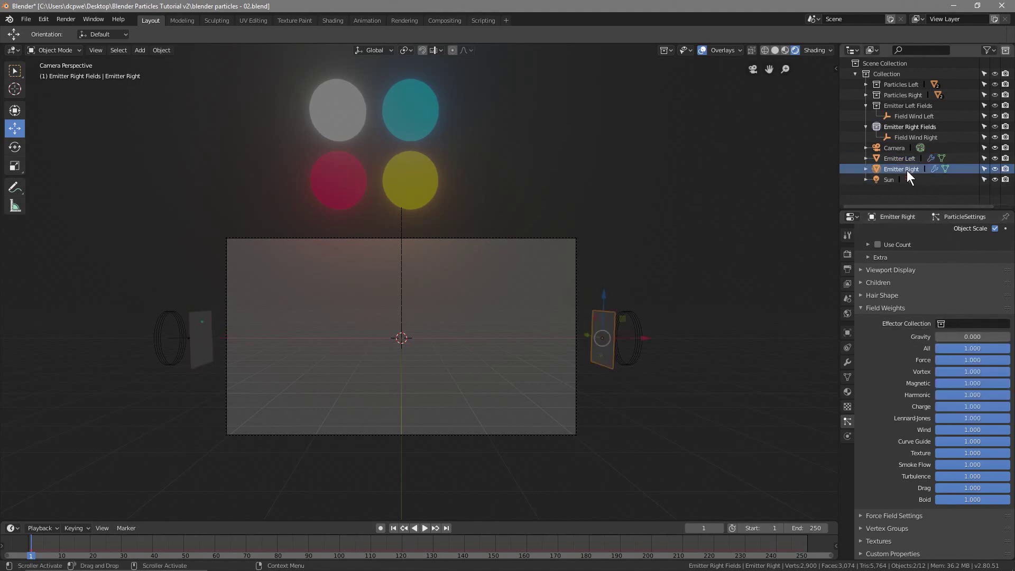
left_click(953, 323)
left_click(943, 360)
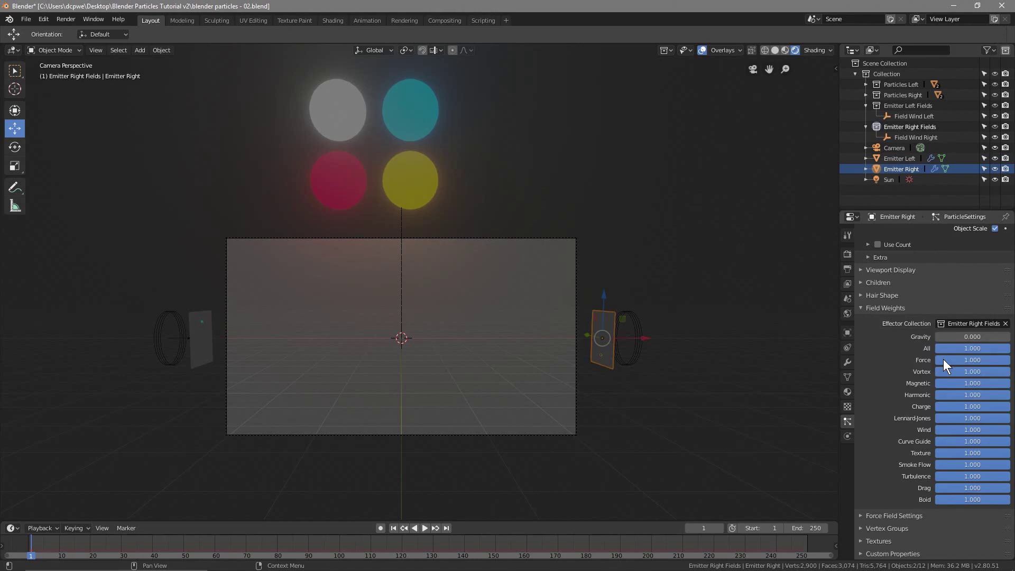
left_click(26, 19)
left_click(41, 88)
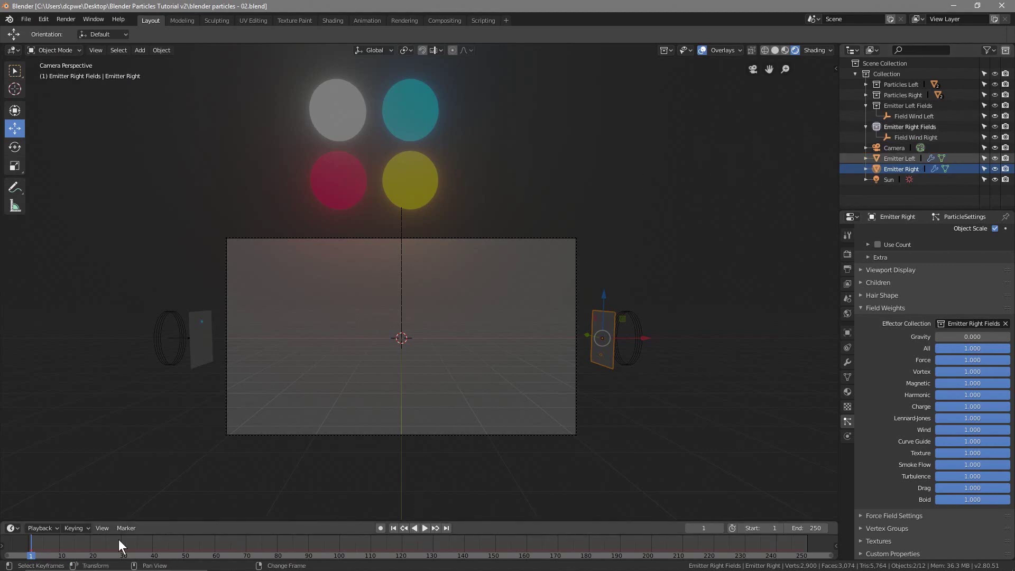
Play the animation and try Field Wind Left at a strength of 9.7 before restoring it to 1.5.
left_click(425, 528)
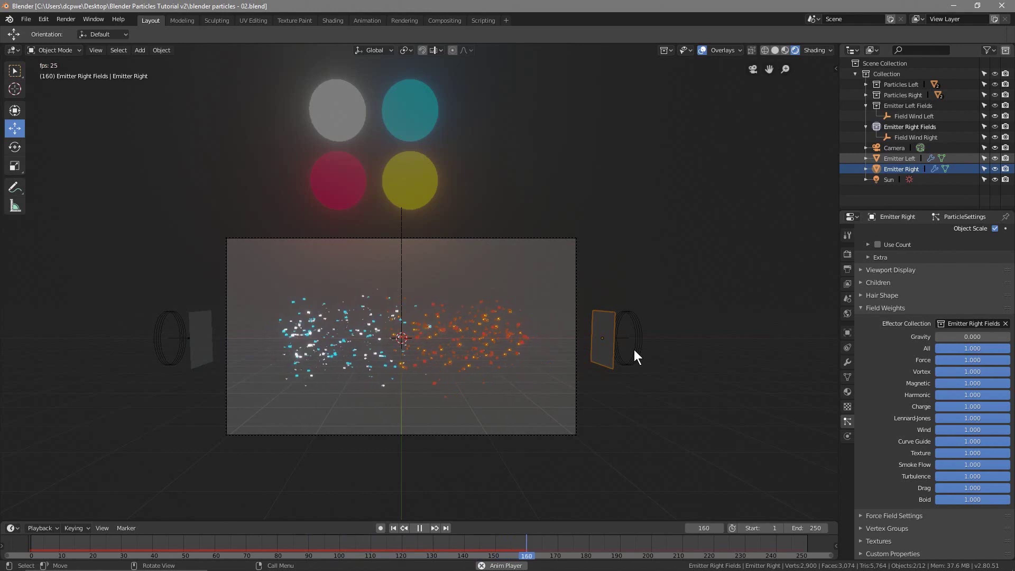
left_click(903, 116)
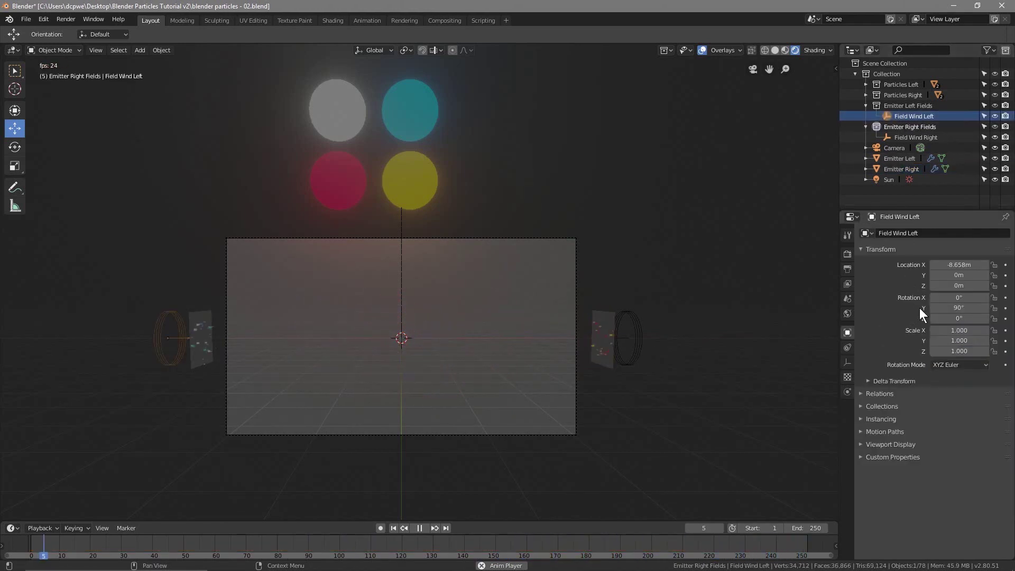
left_click(848, 393)
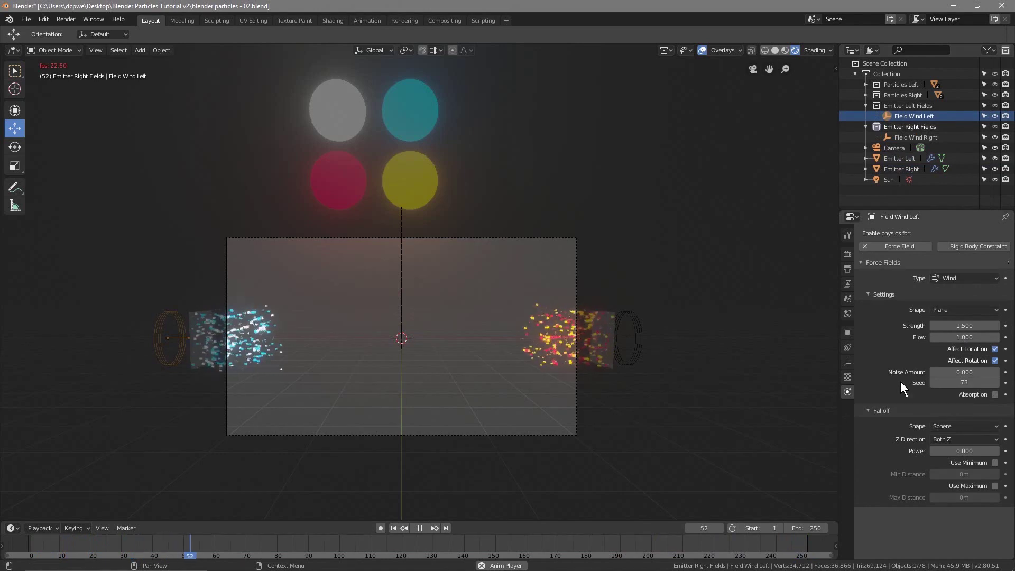
mouse_move(965, 326)
left_mouse_down()
mouse_move(980, 326)
mouse_move(964, 325)
left_mouse_up()
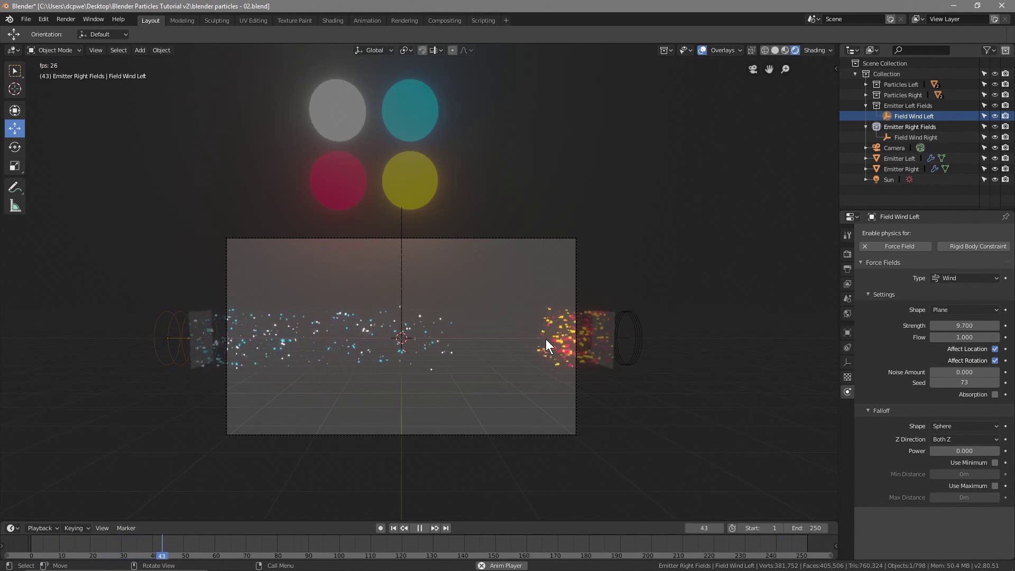
left_click(952, 326)
type("1.5")
key("Return")
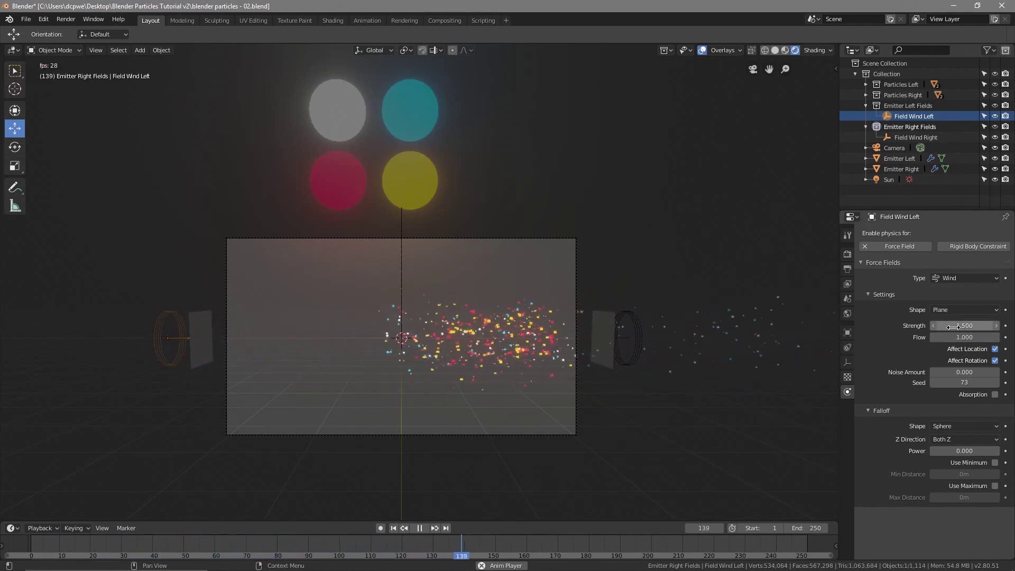
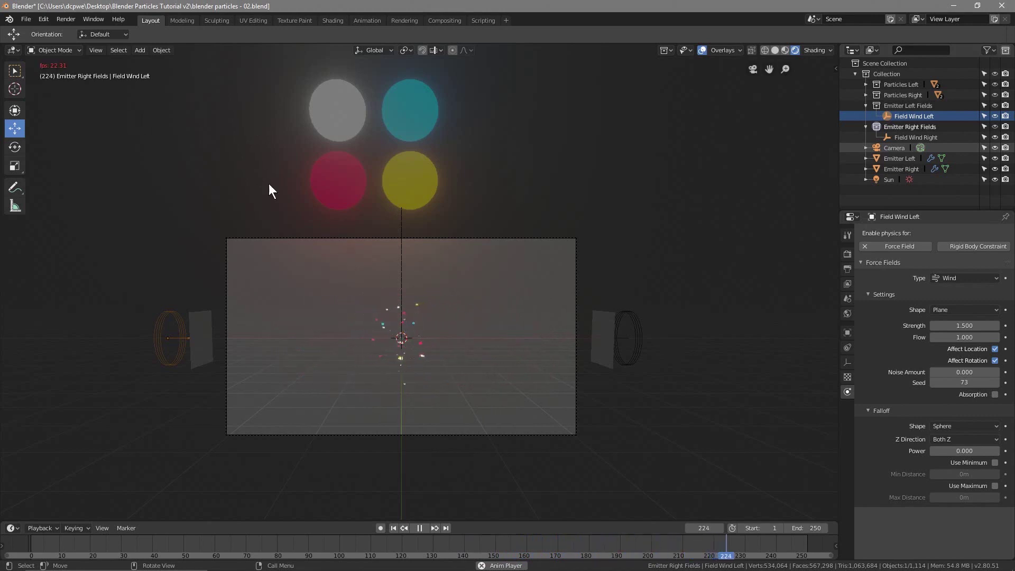
Save the file and stop the animation playback.
left_click(22, 19)
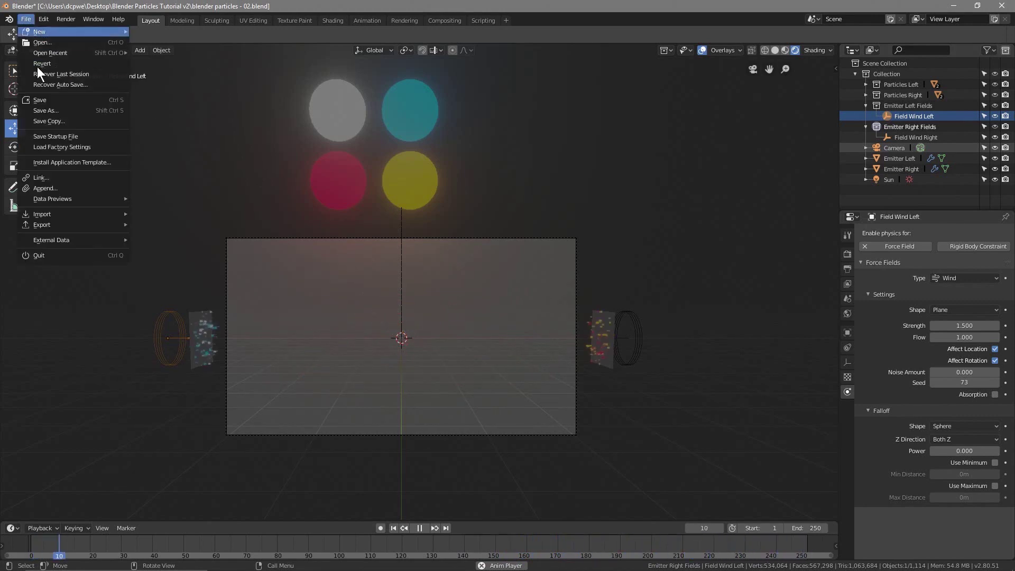
left_click(47, 95)
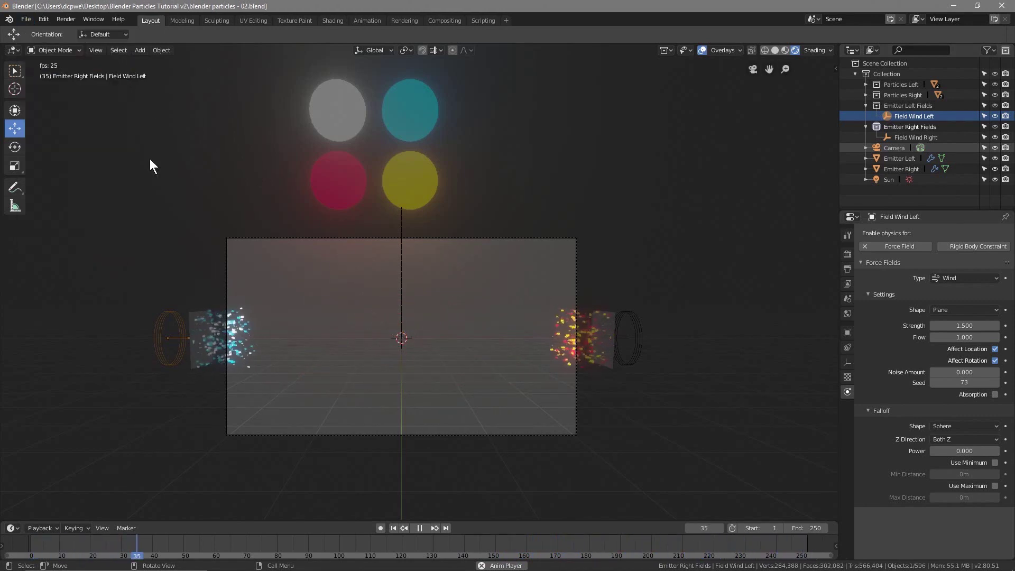
left_click(419, 528)
Add a Turbulence force field to the Emitter Left Fields collection and move it along X to just behind the left emitter's wind field.
left_click(917, 105)
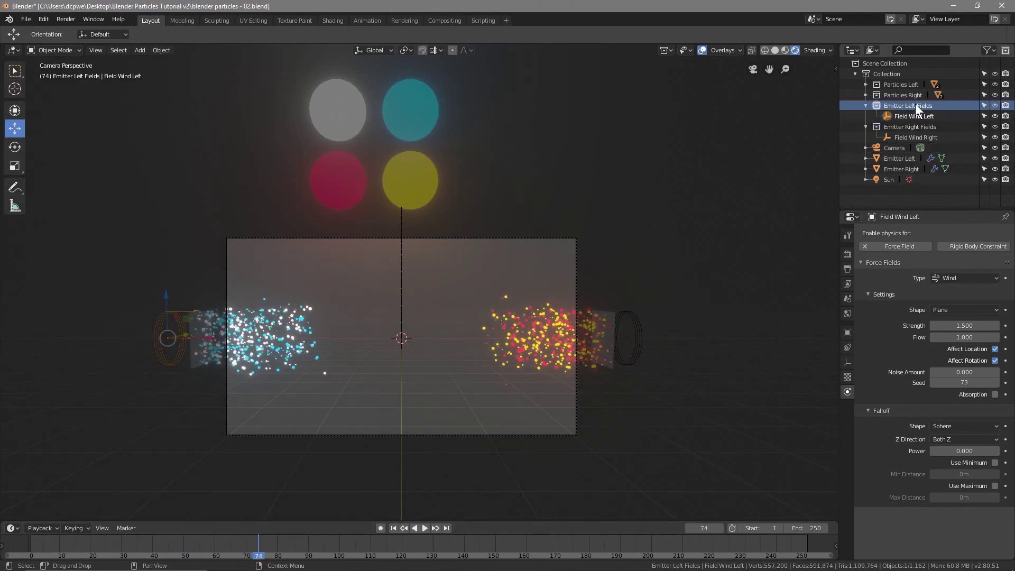
key("shift+a")
mouse_move(518, 322)
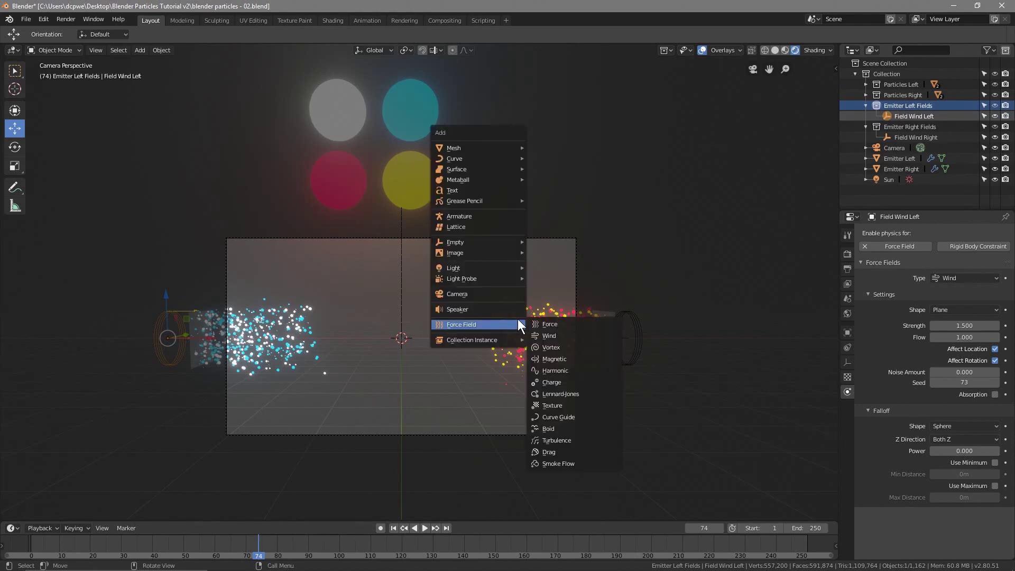
left_click(570, 443)
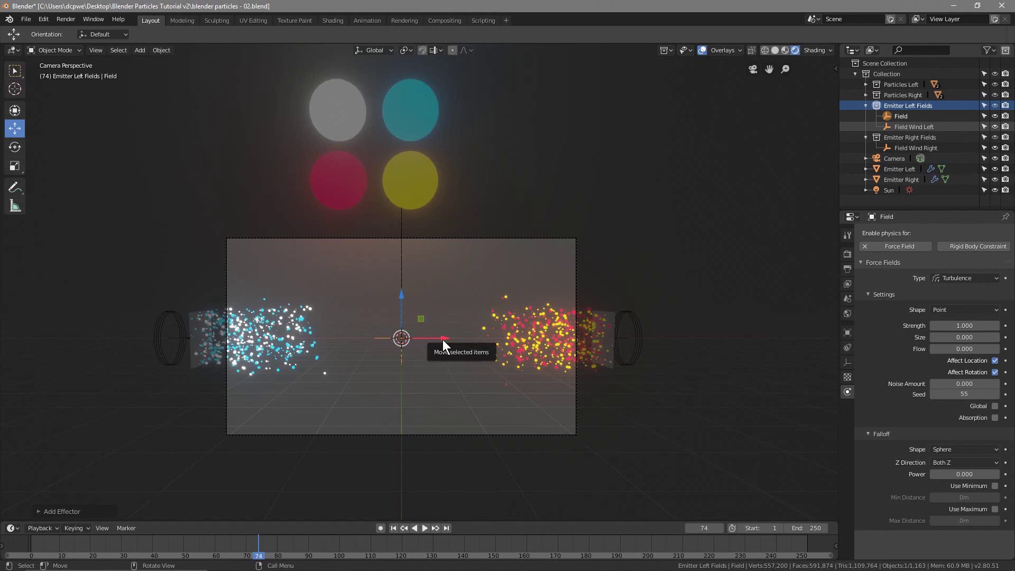
left_click_drag(443, 339, 288, 339)
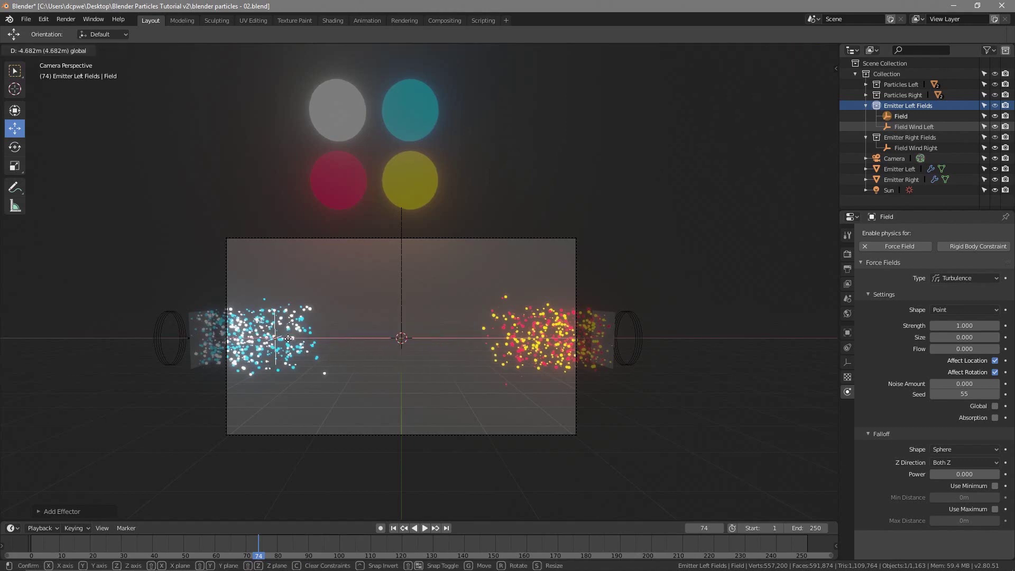
left_click_drag(224, 335, 197, 341)
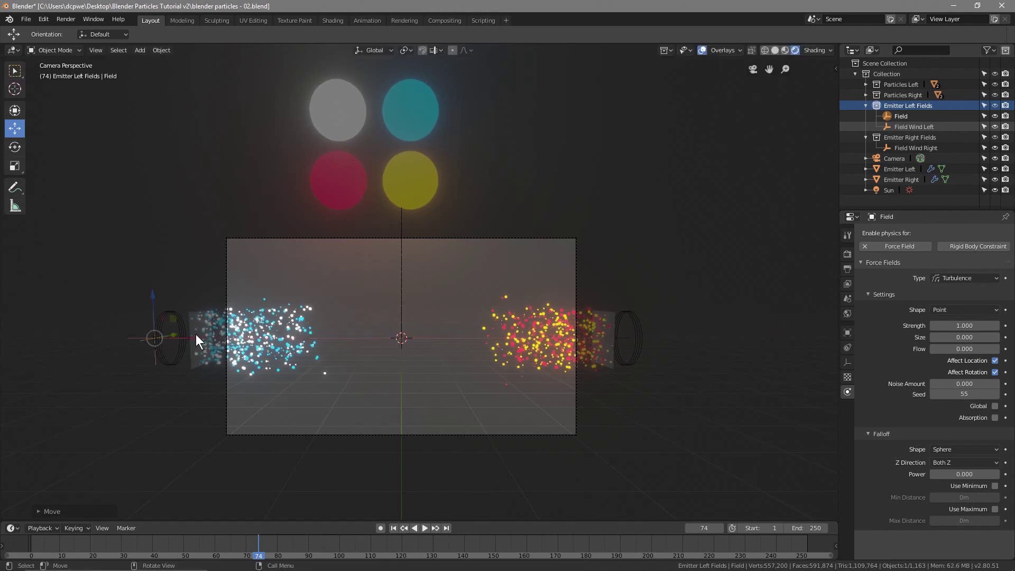
Save the file and rename the new turbulence field as Field Tur Left.
left_click(901, 116)
double_click(903, 115)
left_click(904, 127)
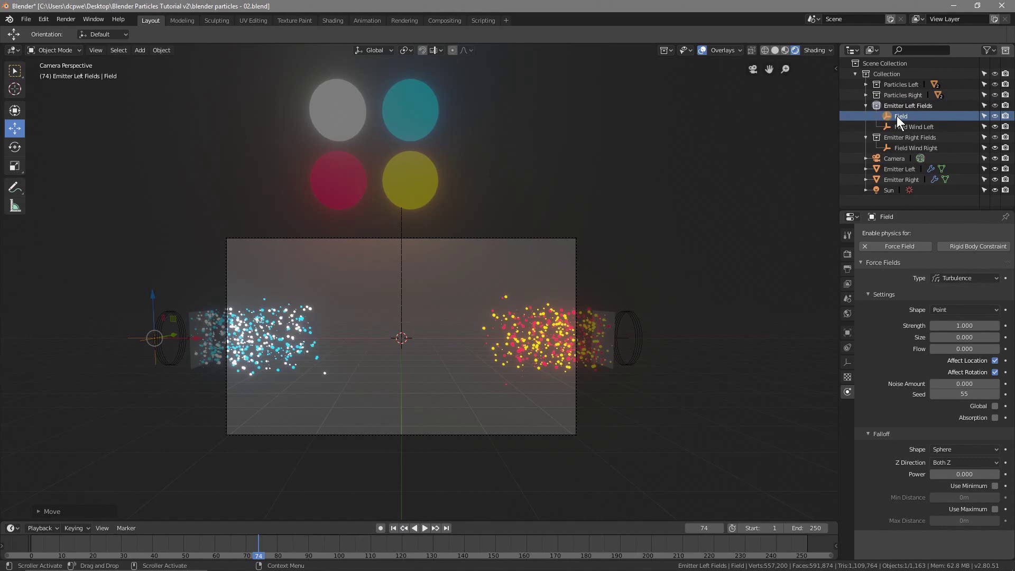
key("ctrl+s")
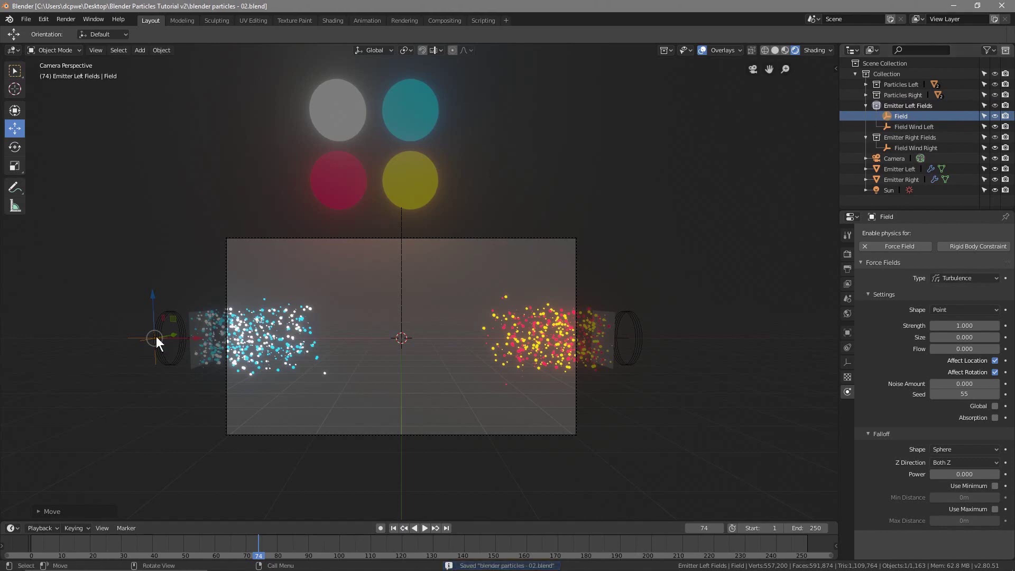
double_click(906, 116)
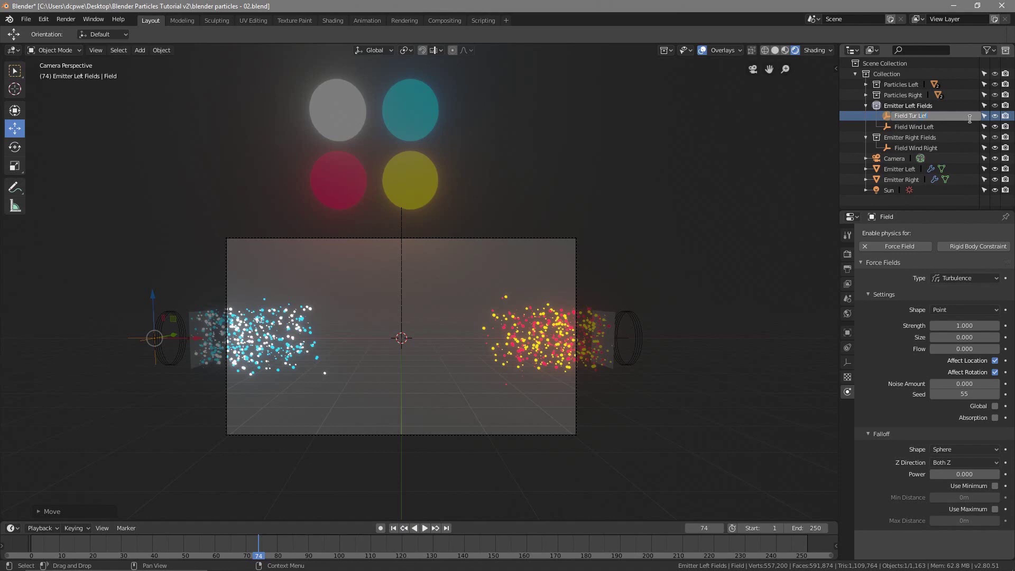
key("Return")
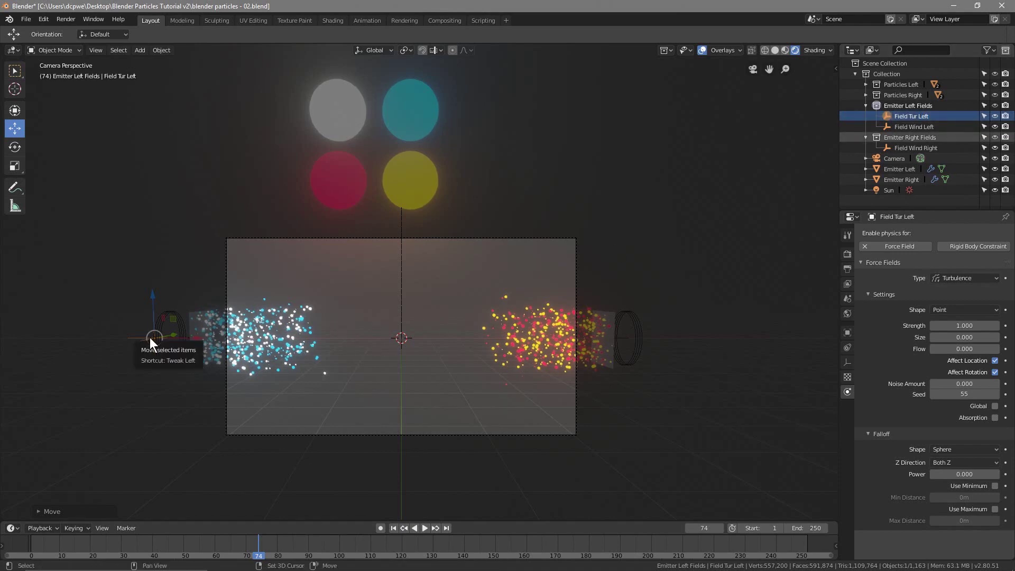
Duplicate Field Tur Left and move the copy along X to just behind the right emitter's wind field.
key("shift+d")
key("g")
key("x")
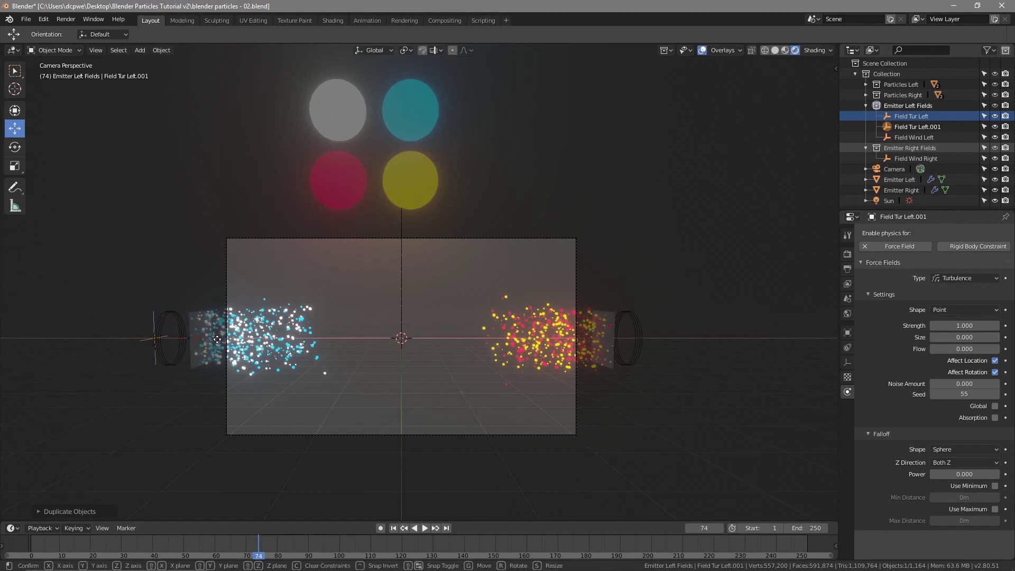
left_click(664, 363)
left_click_drag(675, 335, 687, 339)
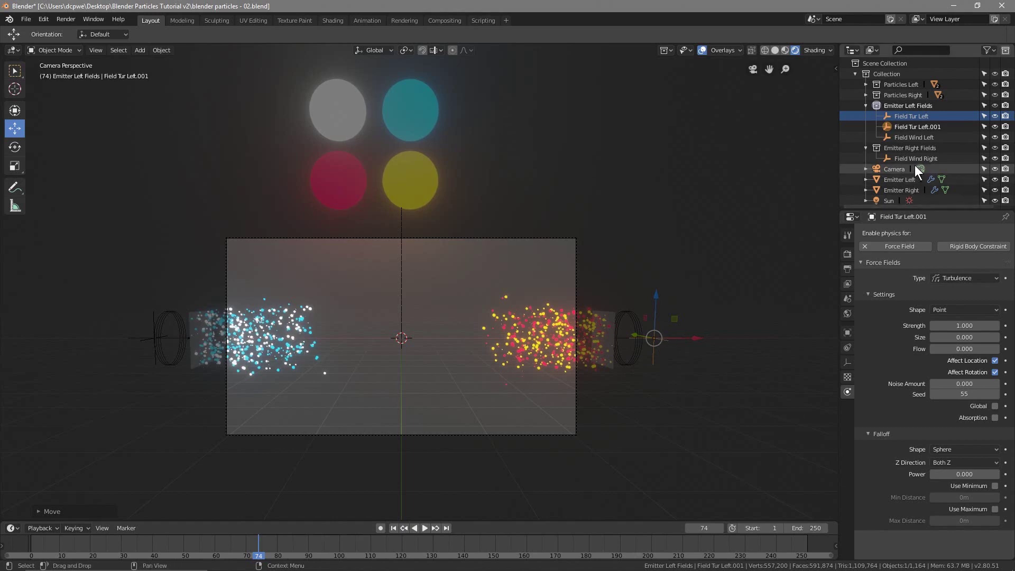
Move the duplicated turbulence field into the Emitter Right Fields collection and rename it Field Tur Right.
left_click(907, 127)
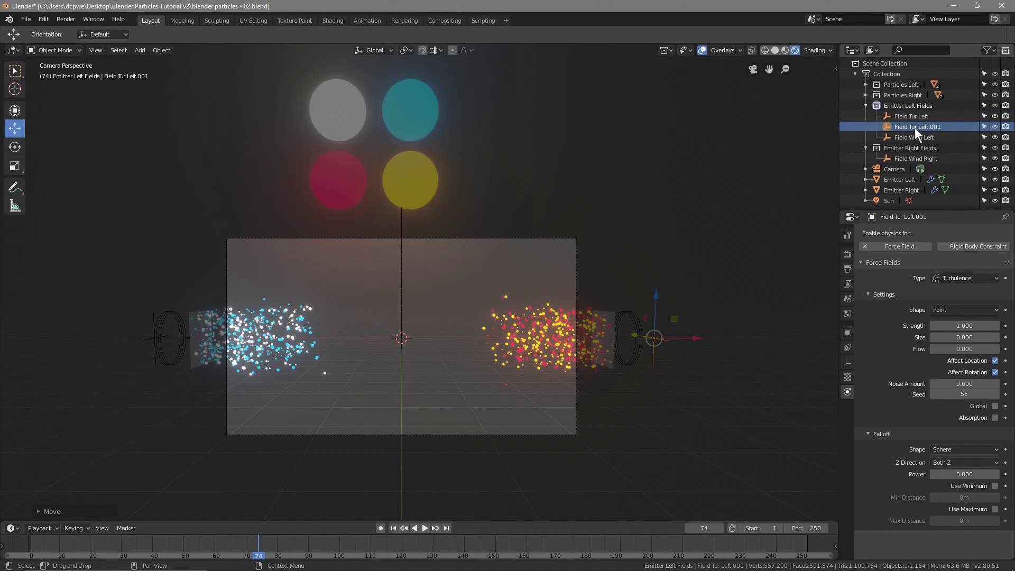
left_click_drag(913, 128, 918, 154)
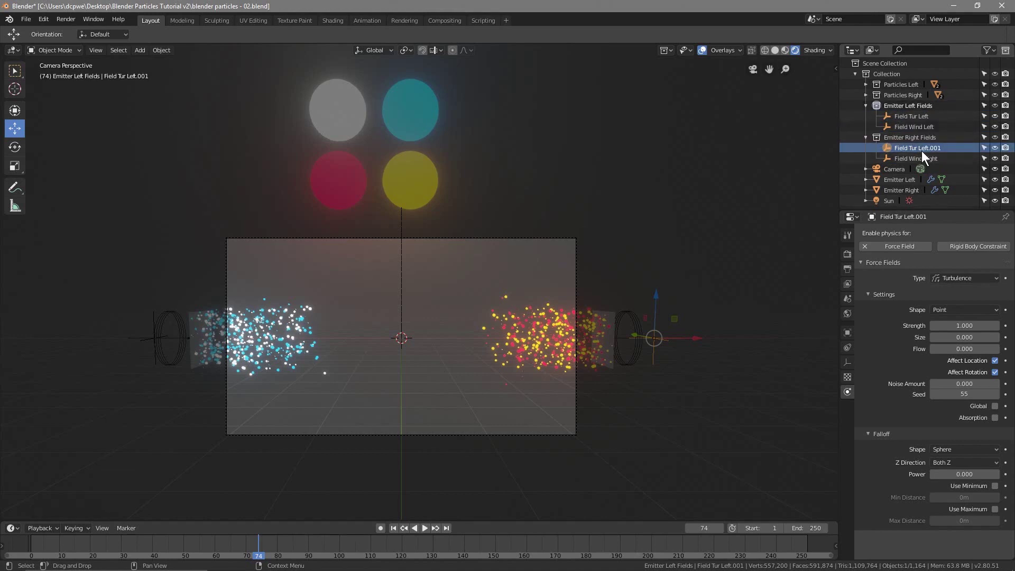
double_click(921, 148)
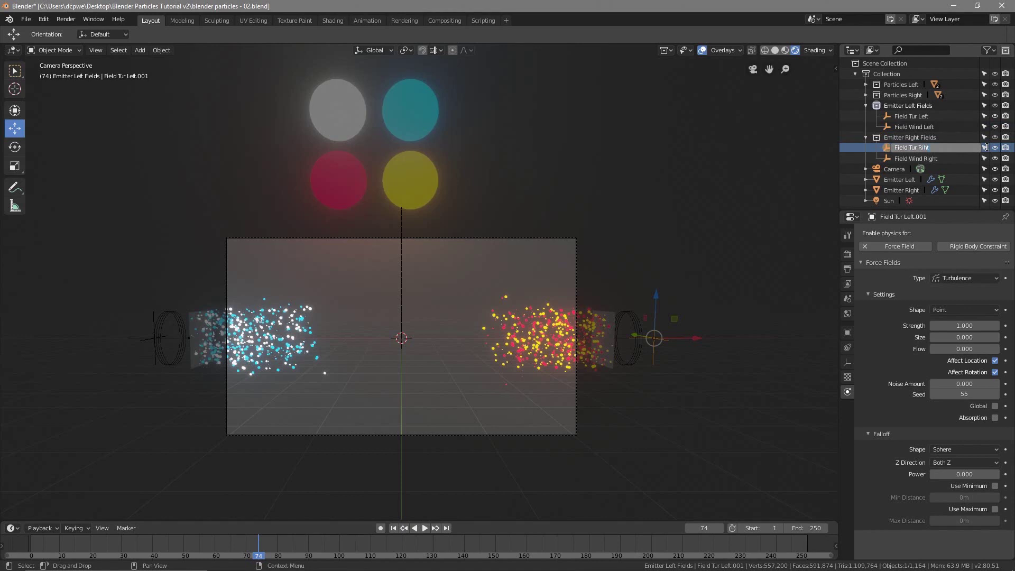
type("Field Tur Right")
key("Return")
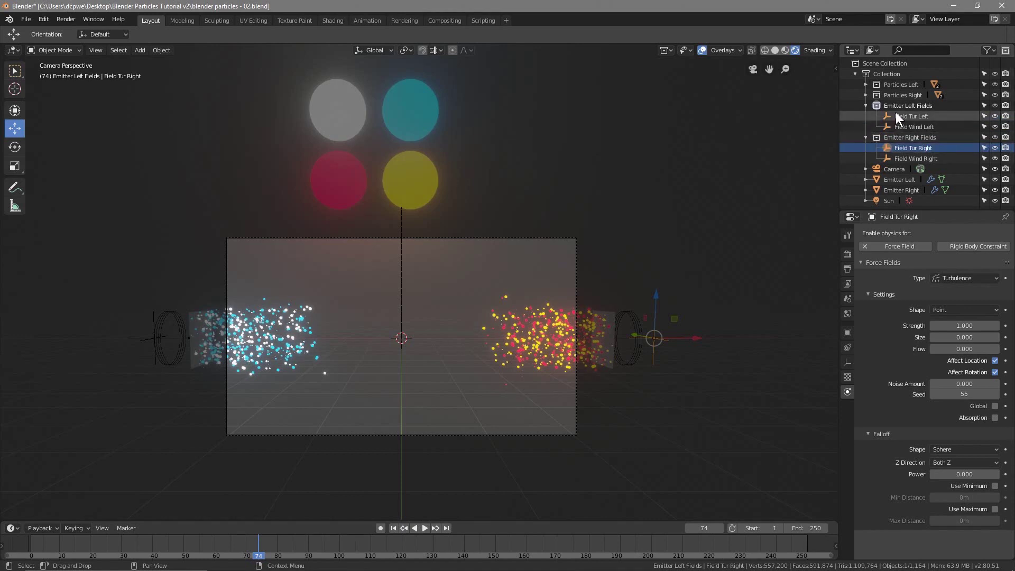
Set the turbulence strength of Field Tur Left to 3.
left_click(909, 117)
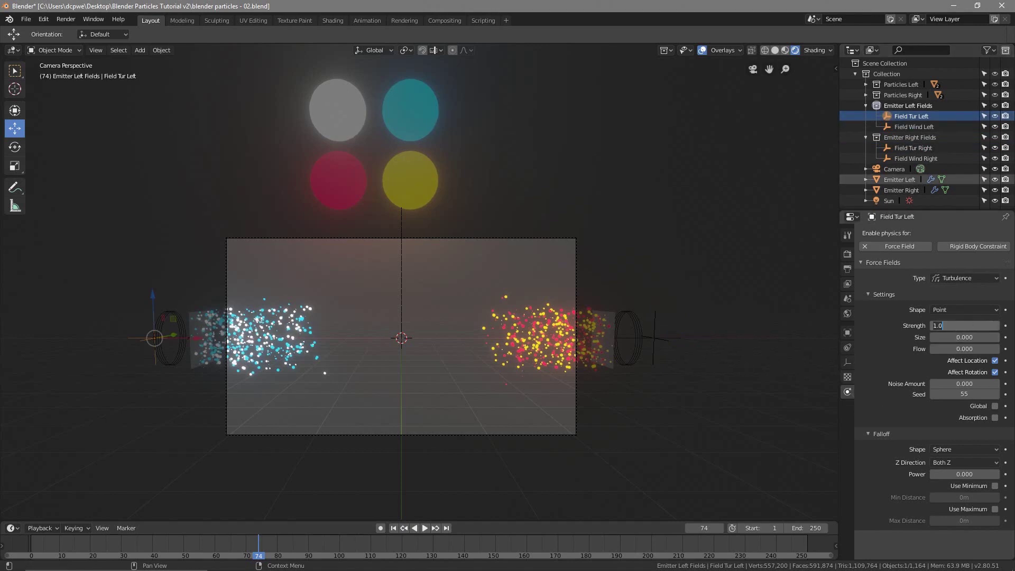
key("Return")
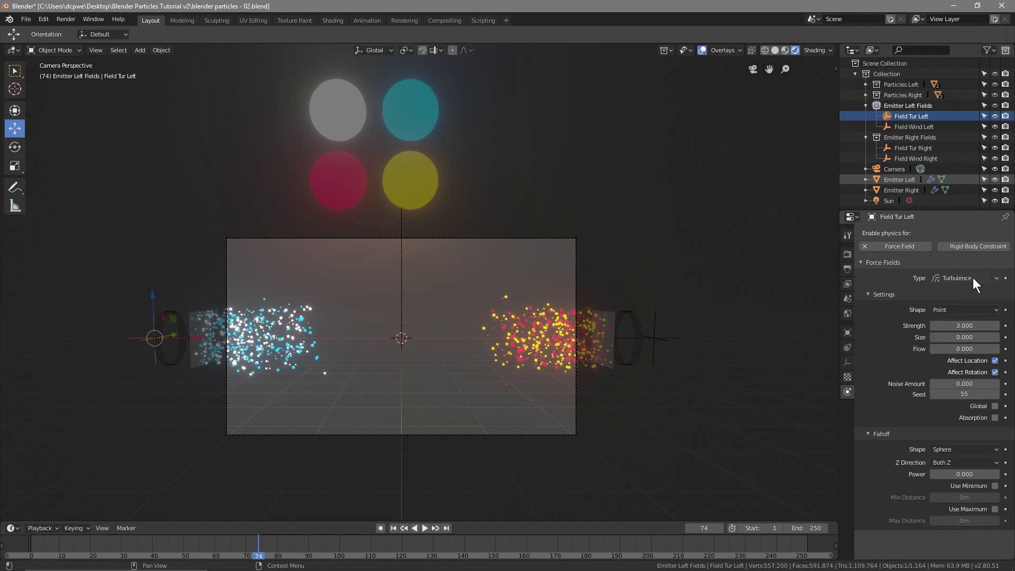
Set the turbulence strength of Field Tur Left to 9.2 and preview the particles from the first frame.
left_click(424, 527)
left_click(394, 528)
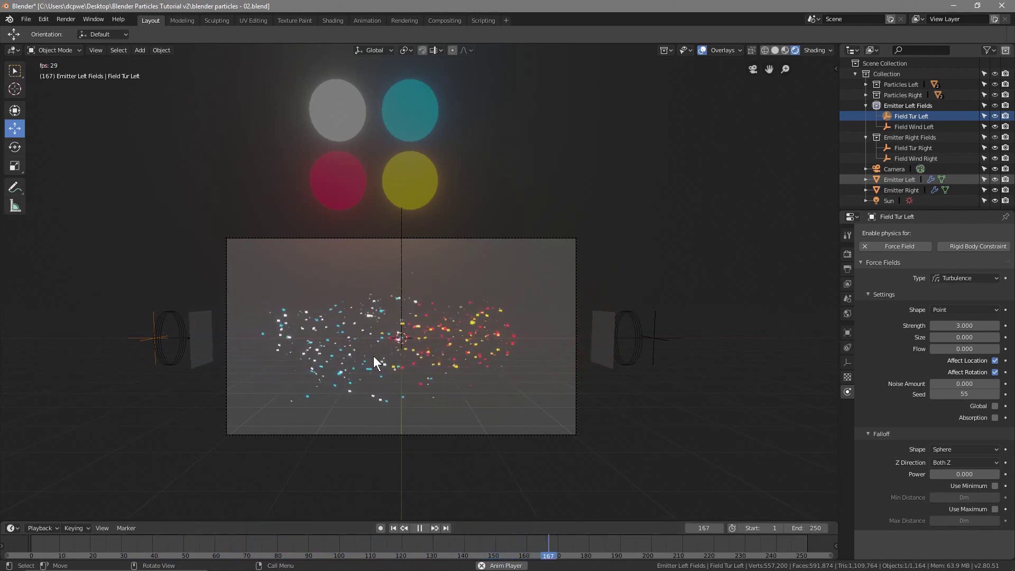
mouse_move(960, 325)
left_mouse_down()
mouse_move(988, 325)
mouse_move(949, 326)
left_mouse_up()
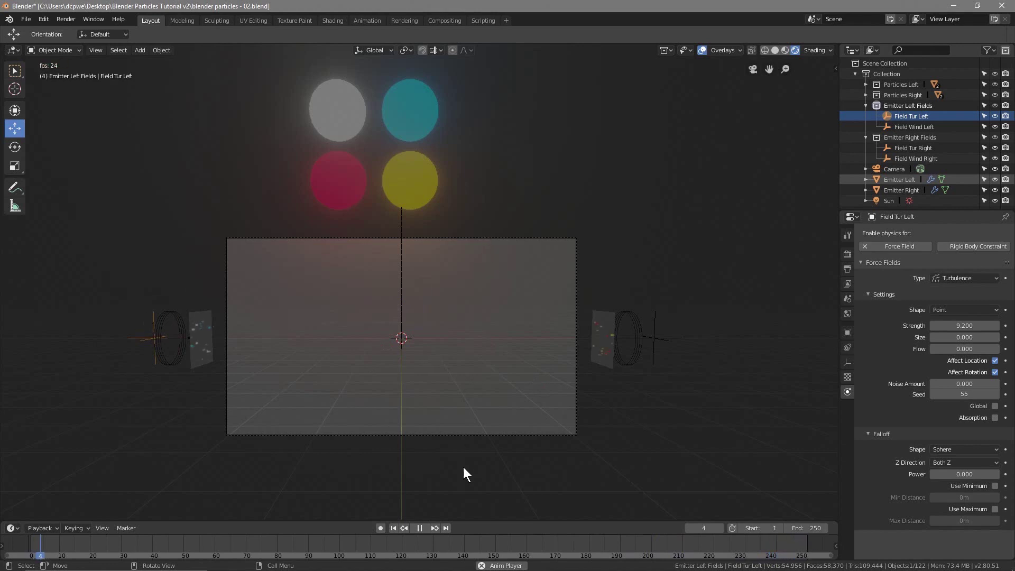
left_click(420, 528)
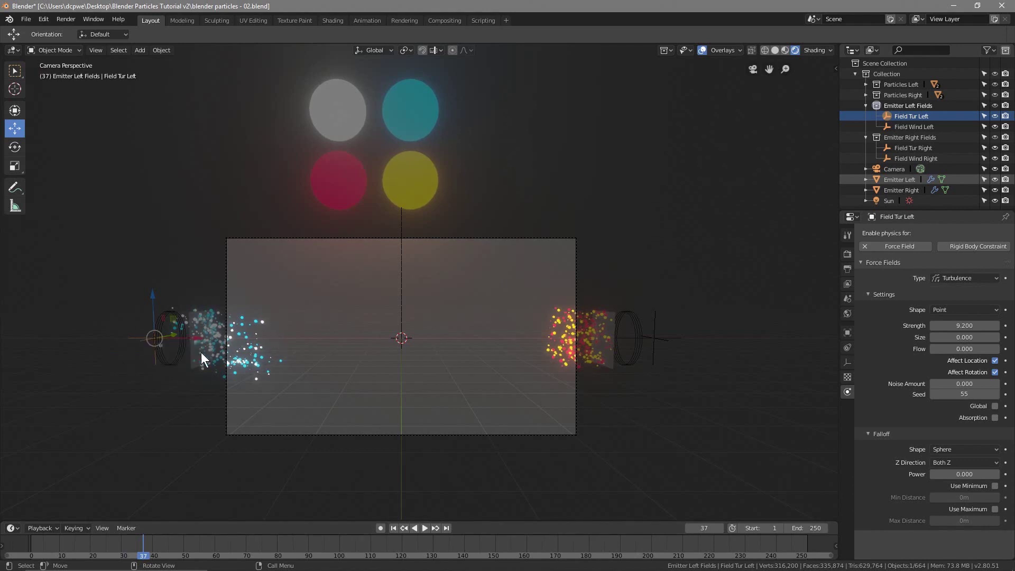
Move Field Tur Left along the X axis to just left of the scene centre, replaying the simulation between adjustments.
left_click_drag(189, 335, 435, 343)
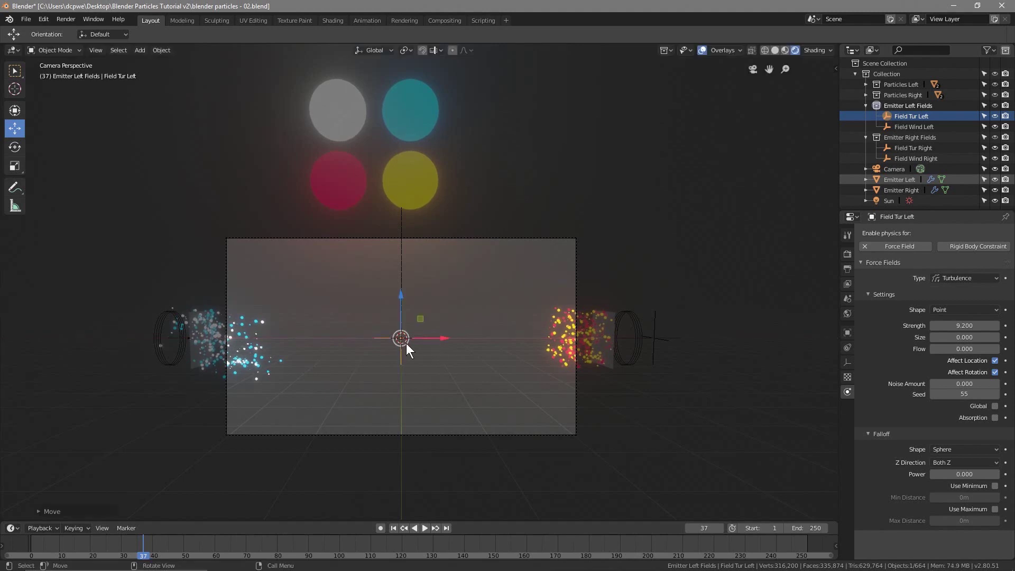
left_click(394, 527)
left_click(424, 527)
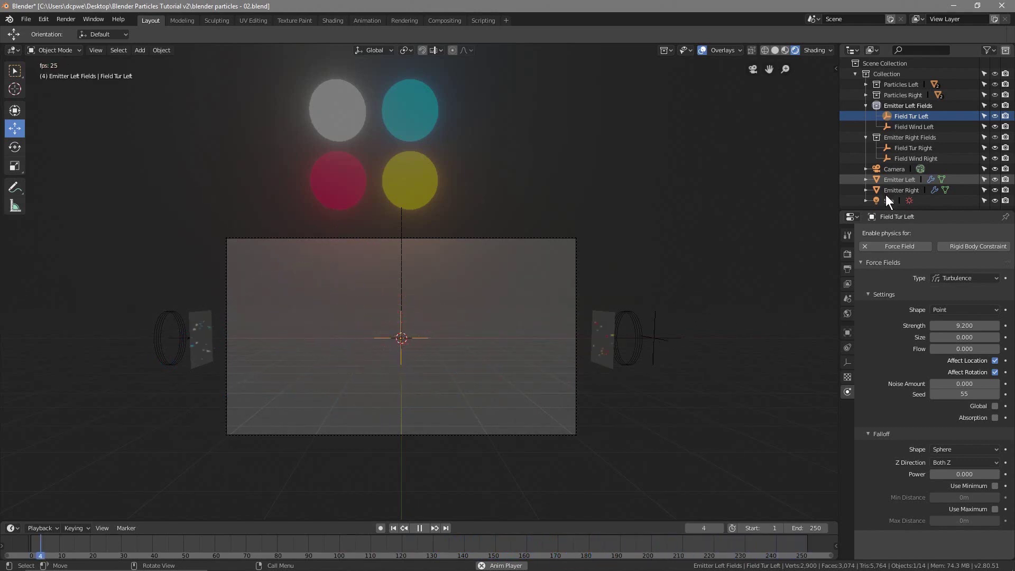
left_click(419, 528)
left_click_drag(438, 341, 424, 336)
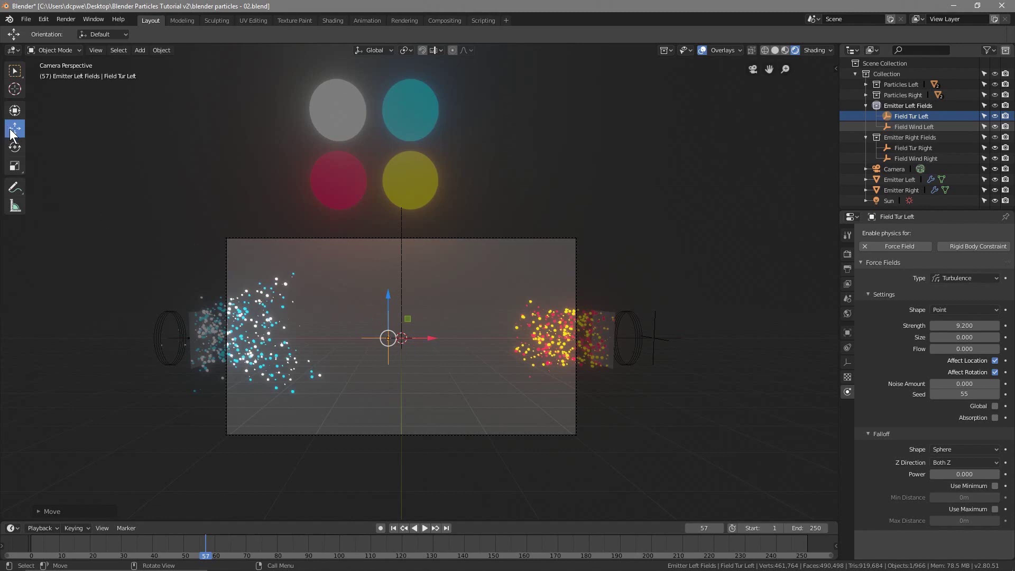
Move Field Tur Right about 9 m along the X axis to just right of the scene centre and save the file.
left_click(912, 158)
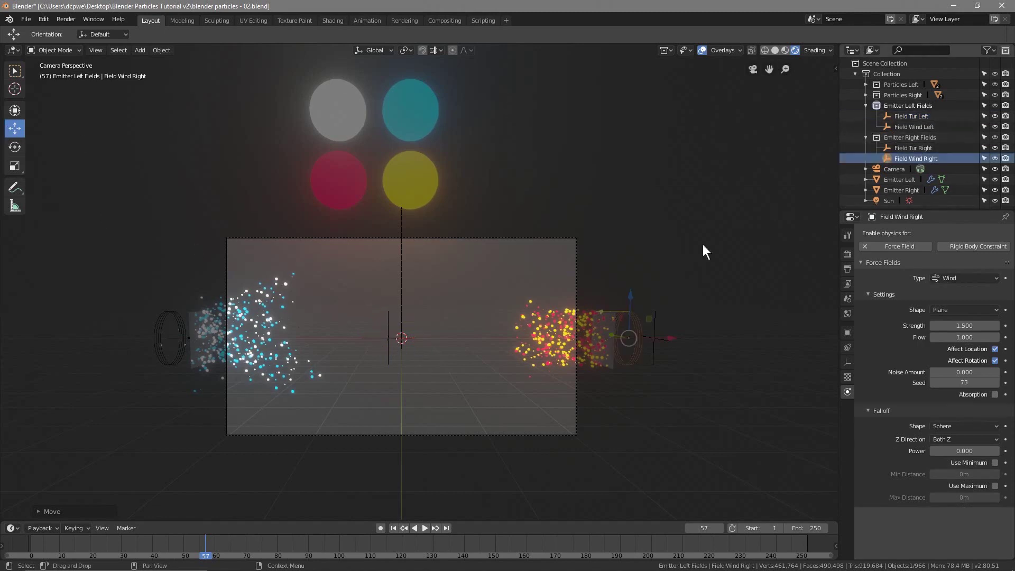
left_click(912, 148)
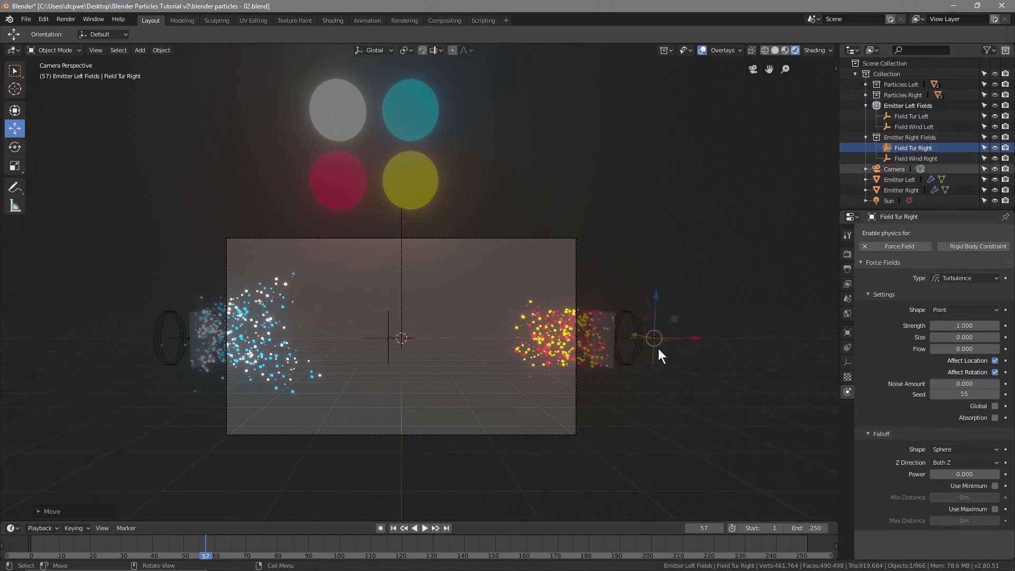
key("g")
key("x")
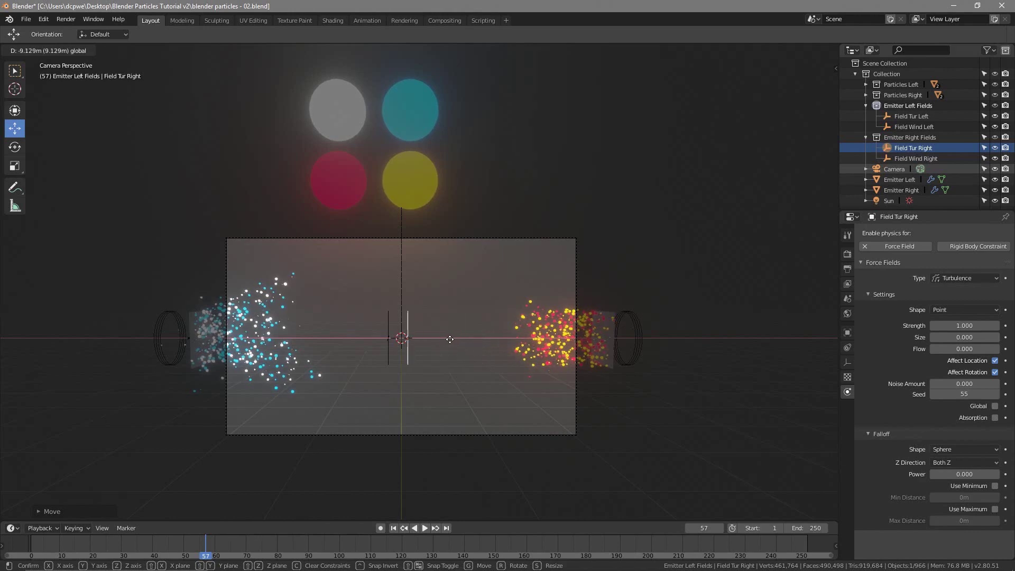
left_click(454, 340)
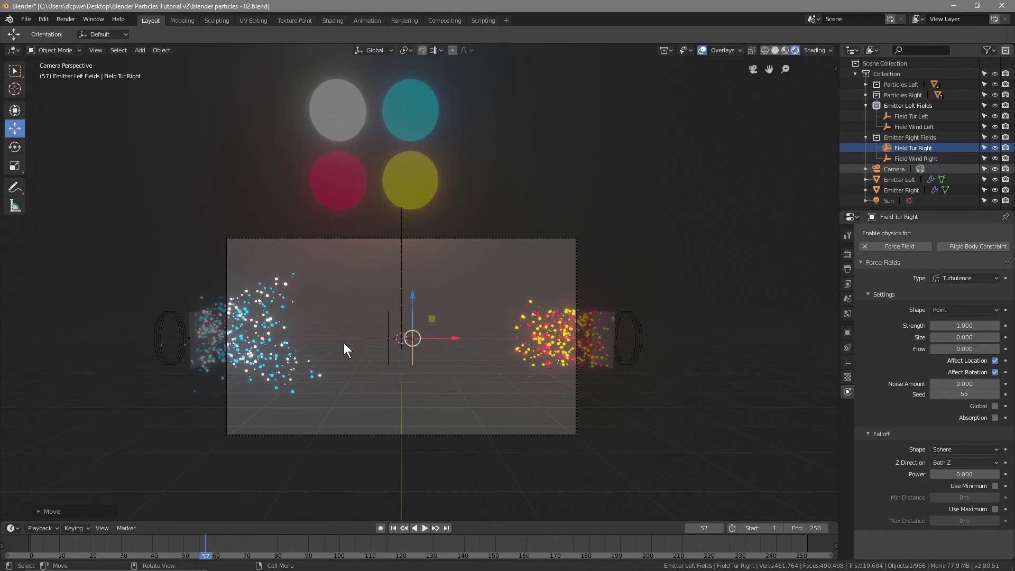
left_click(26, 20)
left_click(37, 105)
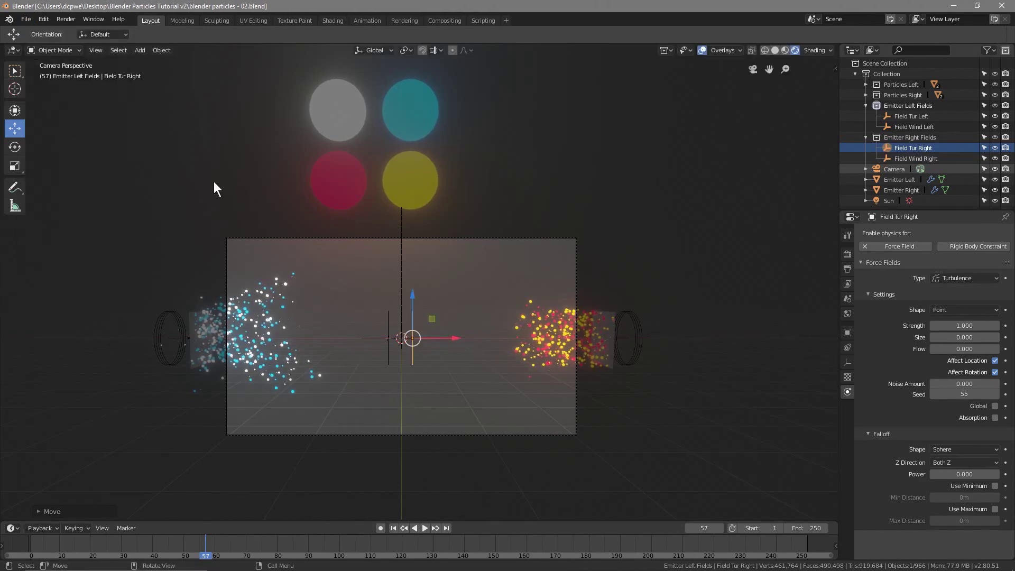
Set the turbulence strength of both Field Tur Left and Field Tur Right to 5.
left_click(912, 147)
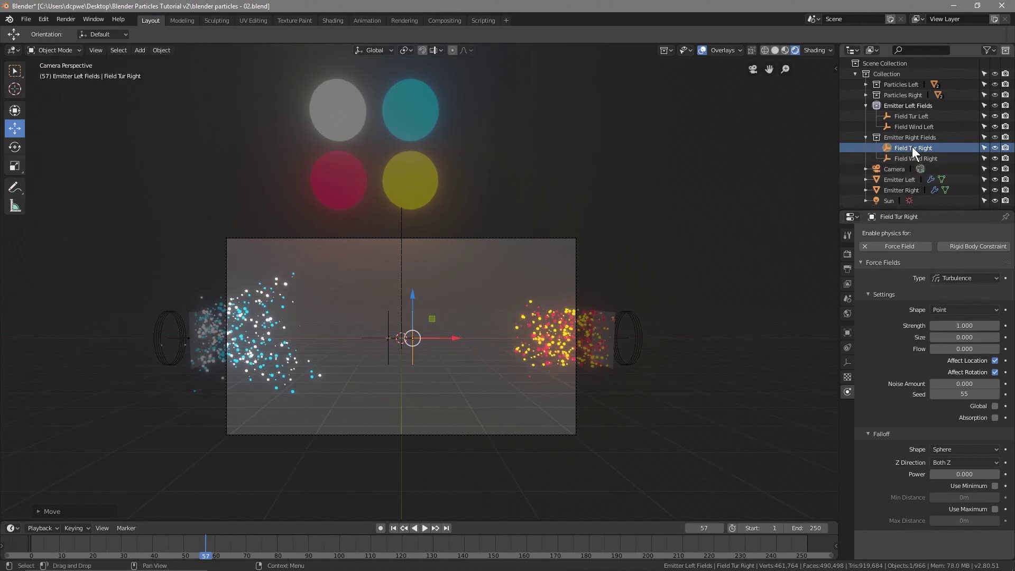
left_click(912, 116)
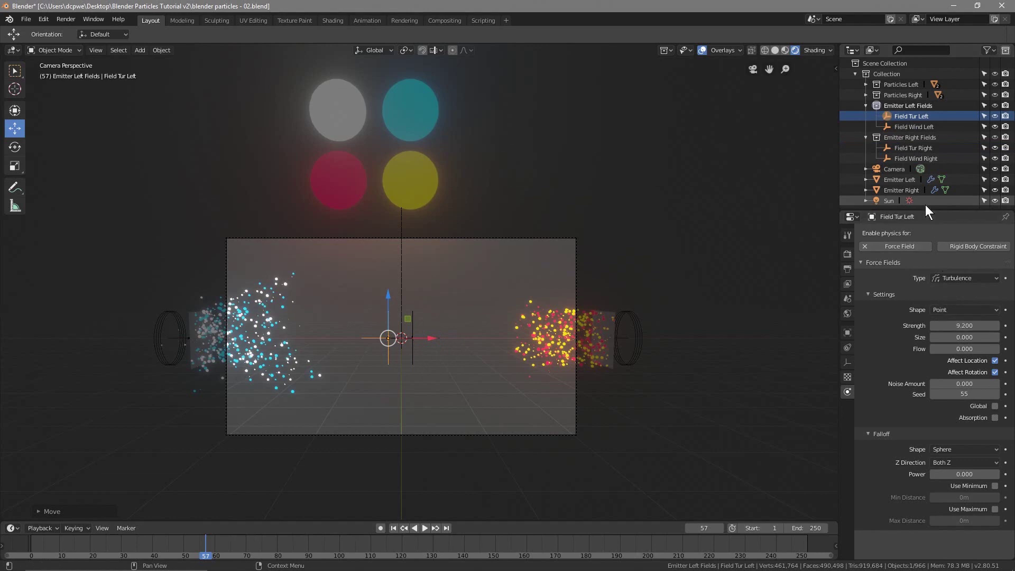
left_click(952, 325)
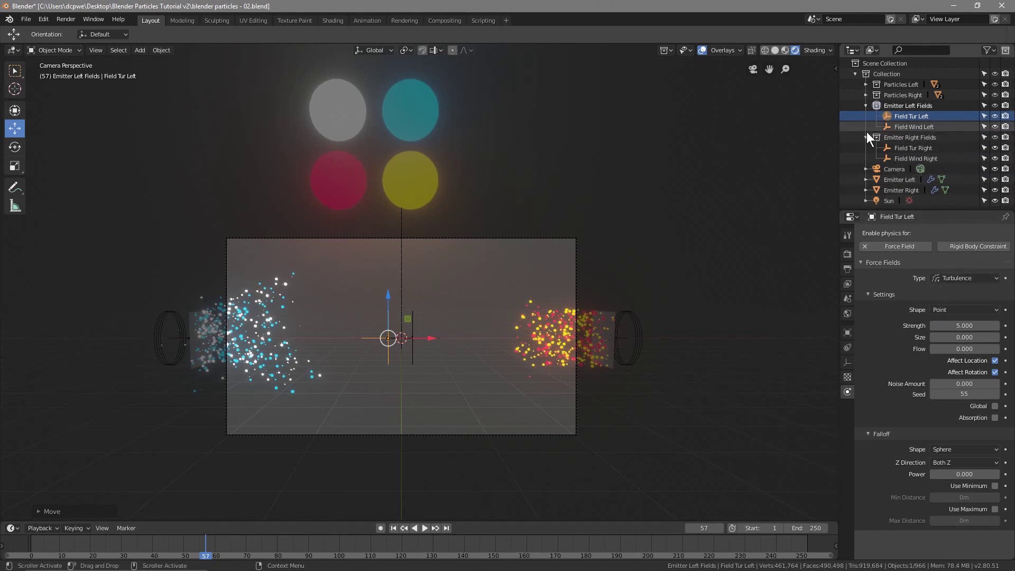
left_click(913, 148)
left_click(953, 325)
type("1.0")
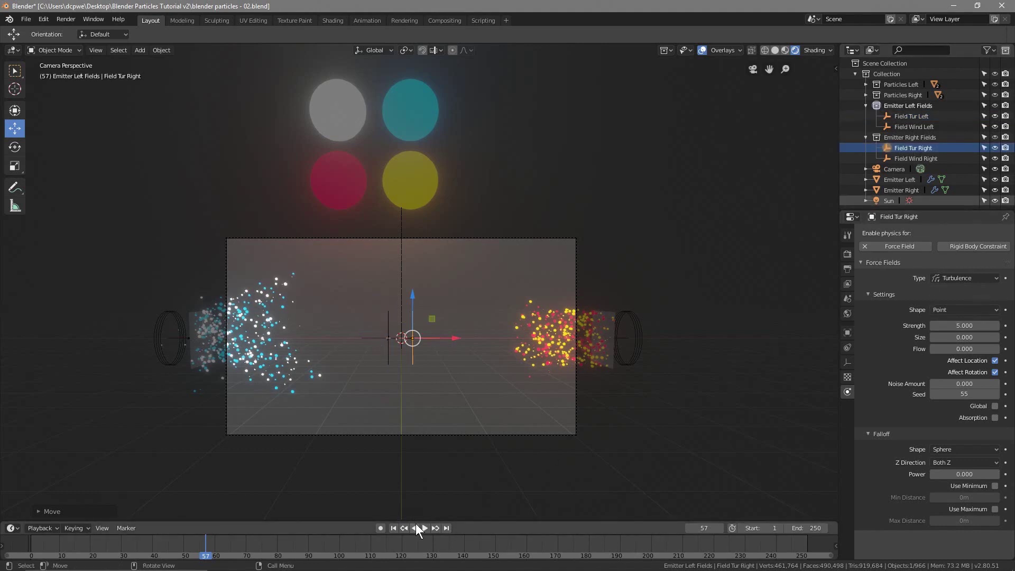
Save the file and play the particle animation from frame 1.
left_click(393, 528)
key("ctrl+s")
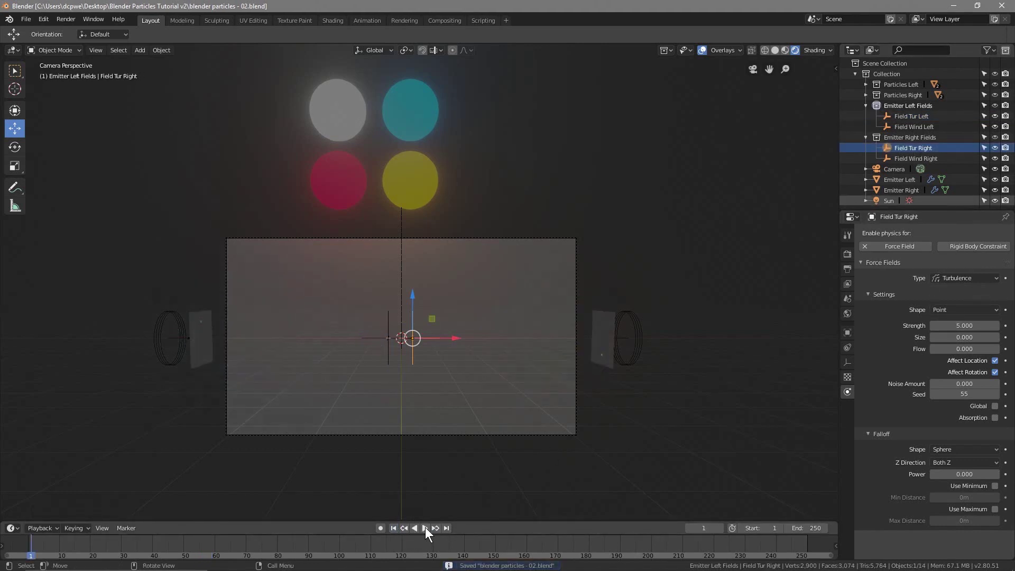
left_click(424, 529)
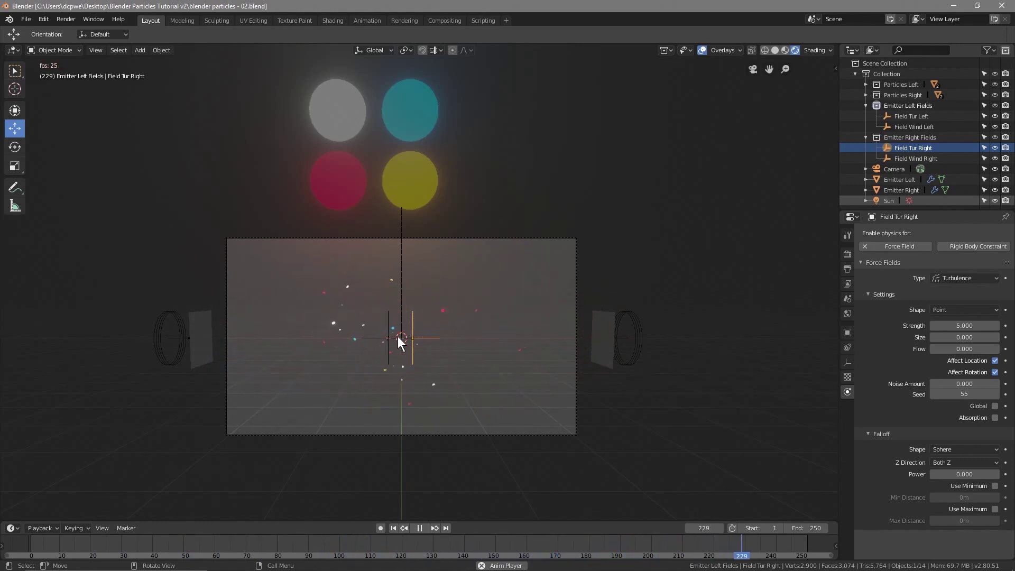
Set the wind strength of both Field Wind Left and Field Wind Right to 2.
left_click(915, 127)
left_click(964, 325)
type("2")
key("Return")
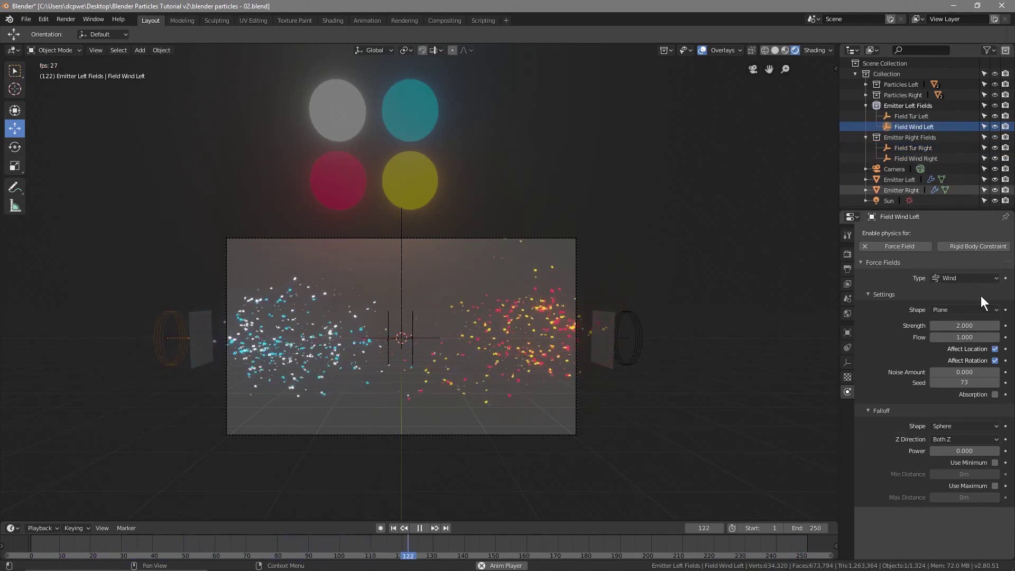
left_click(906, 148)
left_click(914, 158)
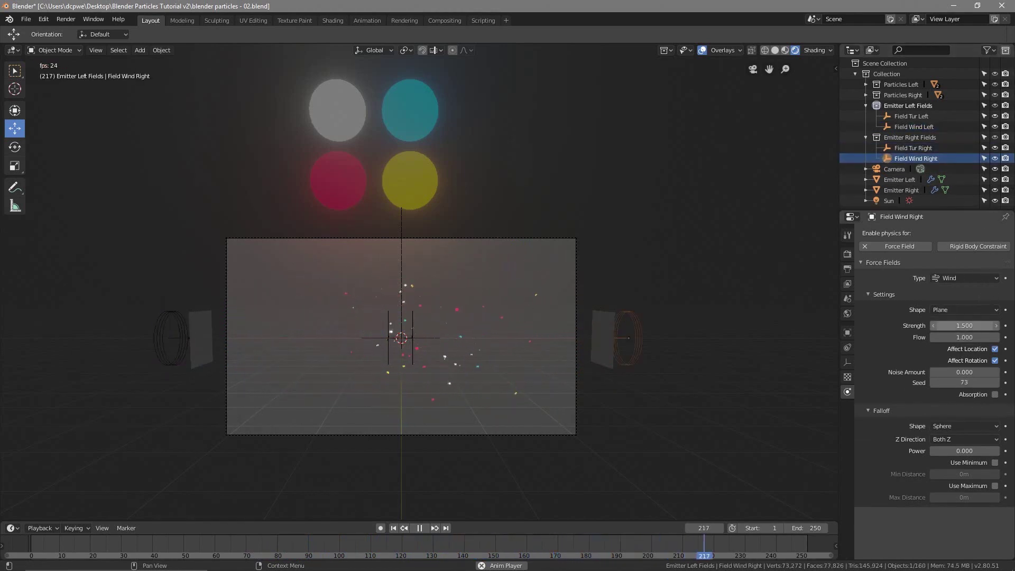
key("Return")
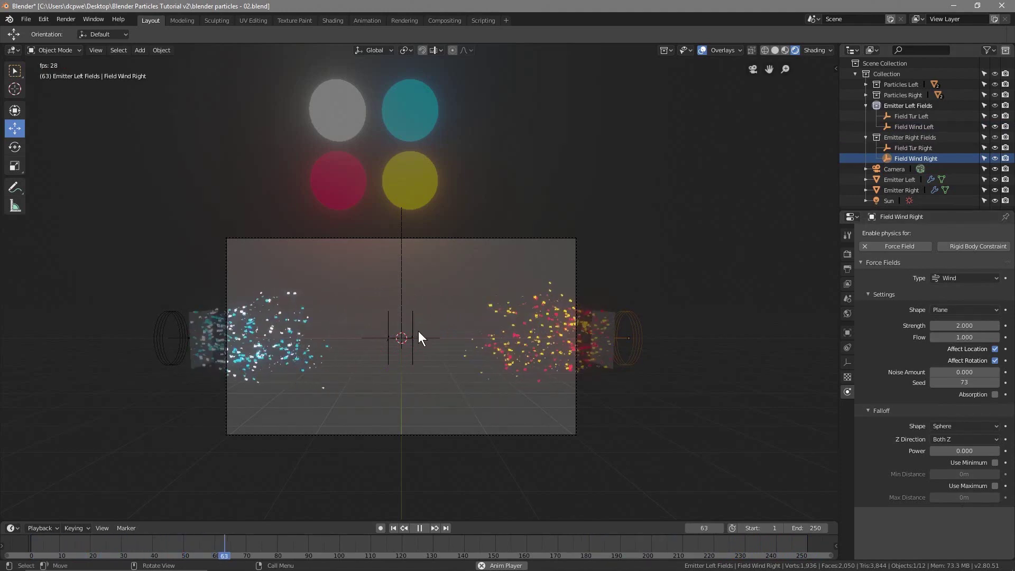
Check the particle collision at the centre of the camera view, save the file and stop the playback.
scroll(360, 369, "up", 3)
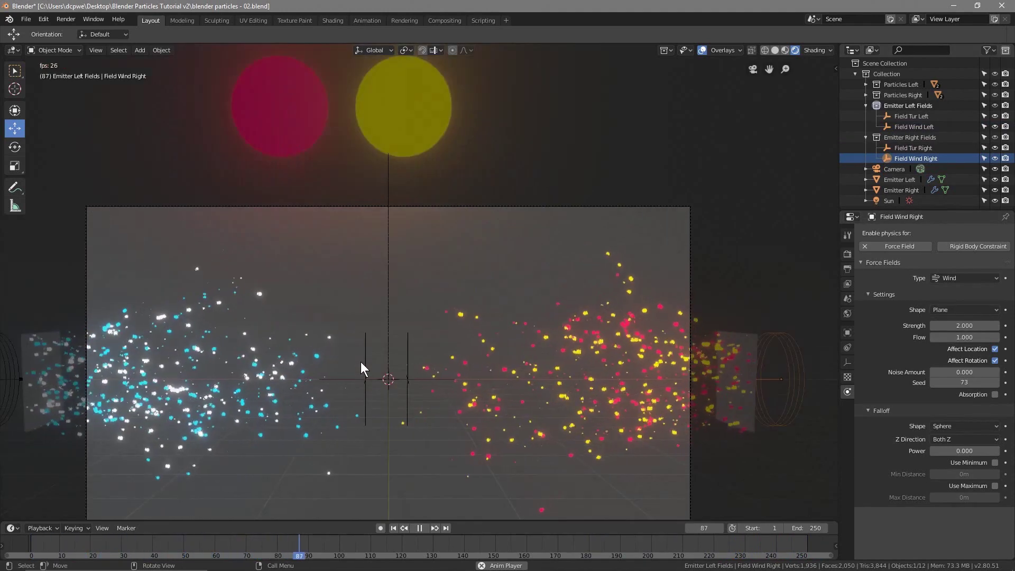
middle_click_drag(362, 364, 407, 322, "shift")
scroll(408, 319, "down", 2)
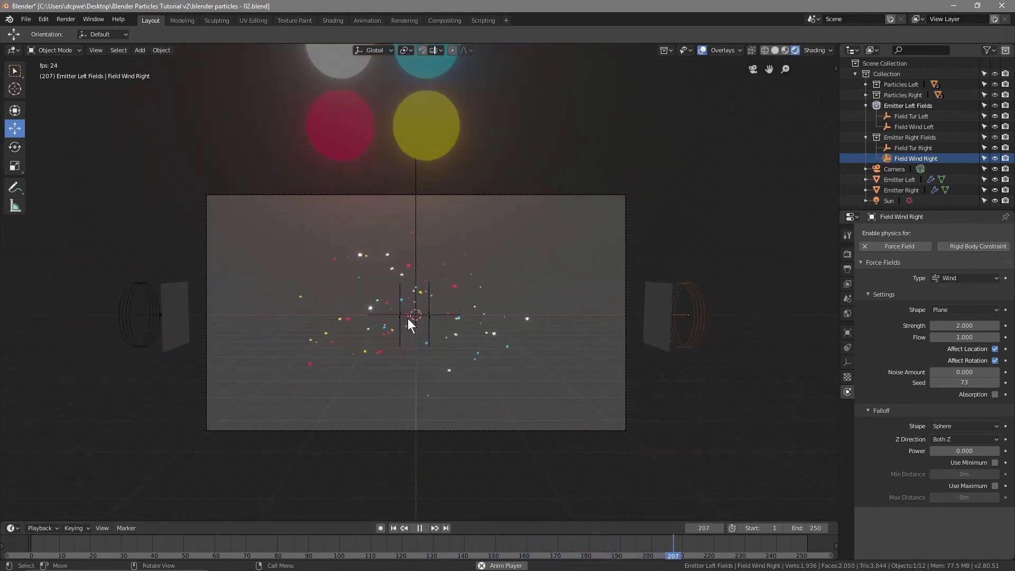
left_click(25, 20)
left_click(49, 99)
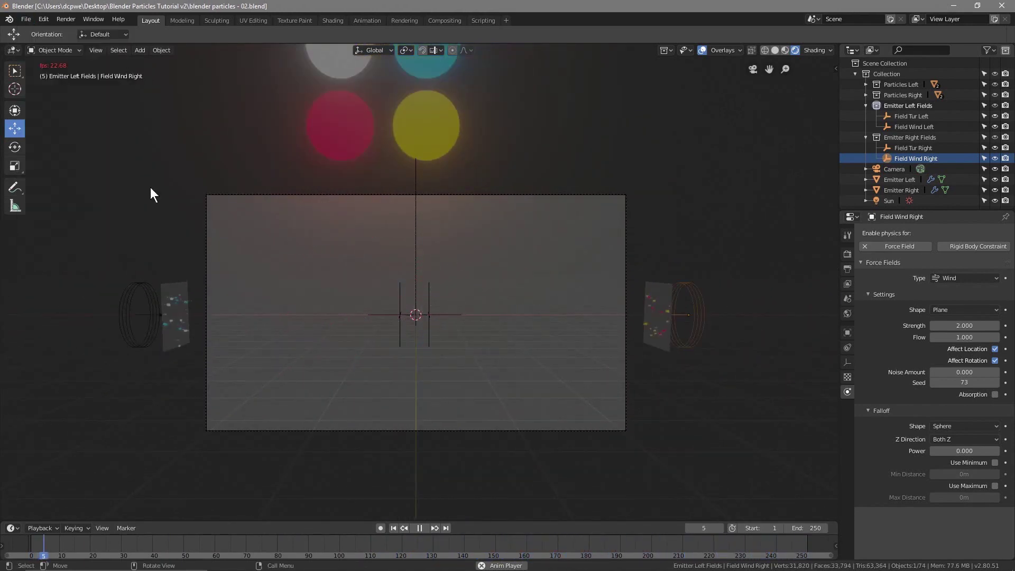
left_click(416, 528)
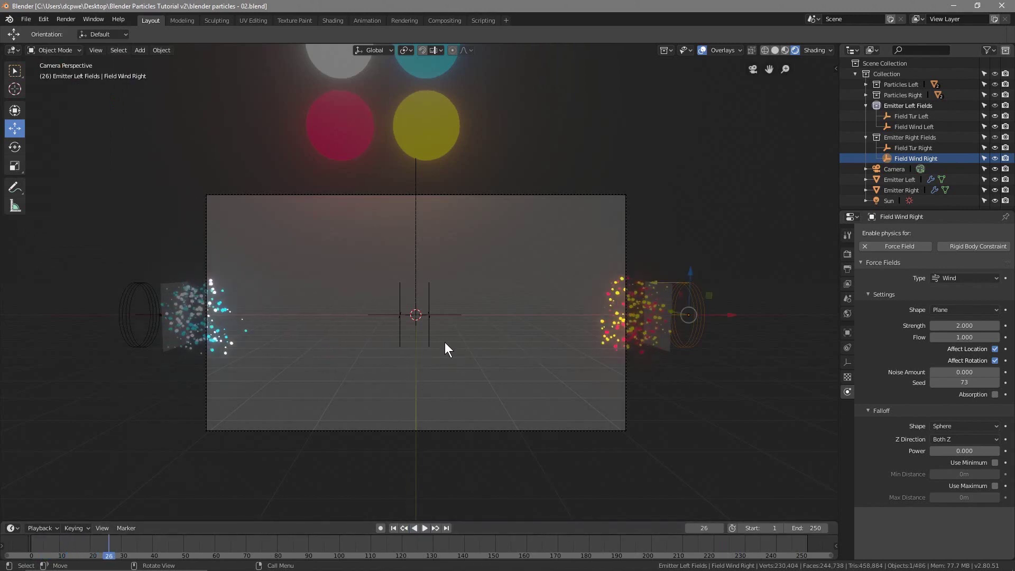
Add a Vortex force field to the Emitter Left Fields collection and return the animation to frame 1.
left_click(909, 105)
key("shift+a")
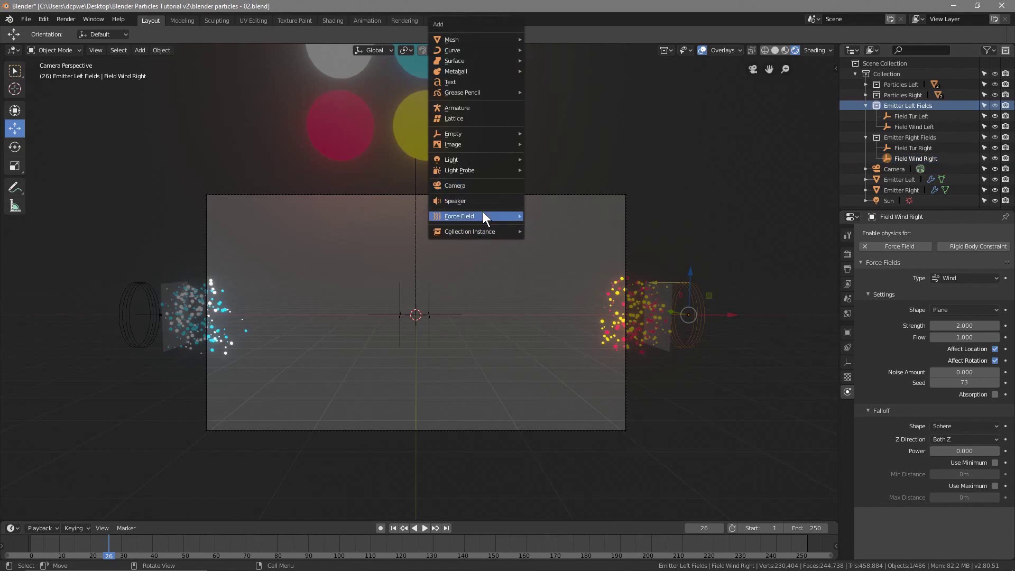
mouse_move(483, 216)
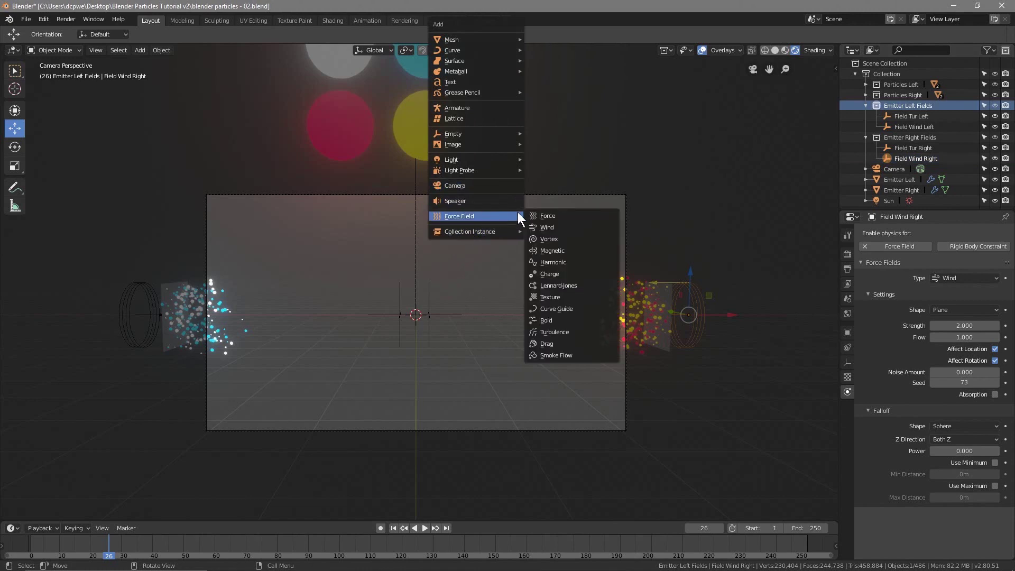
left_click(552, 239)
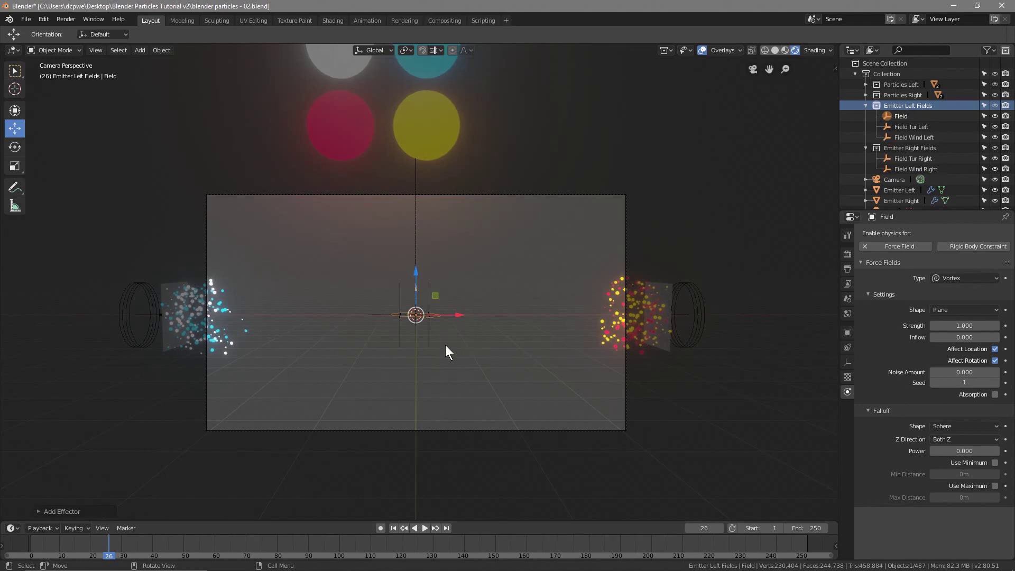
left_click(394, 528)
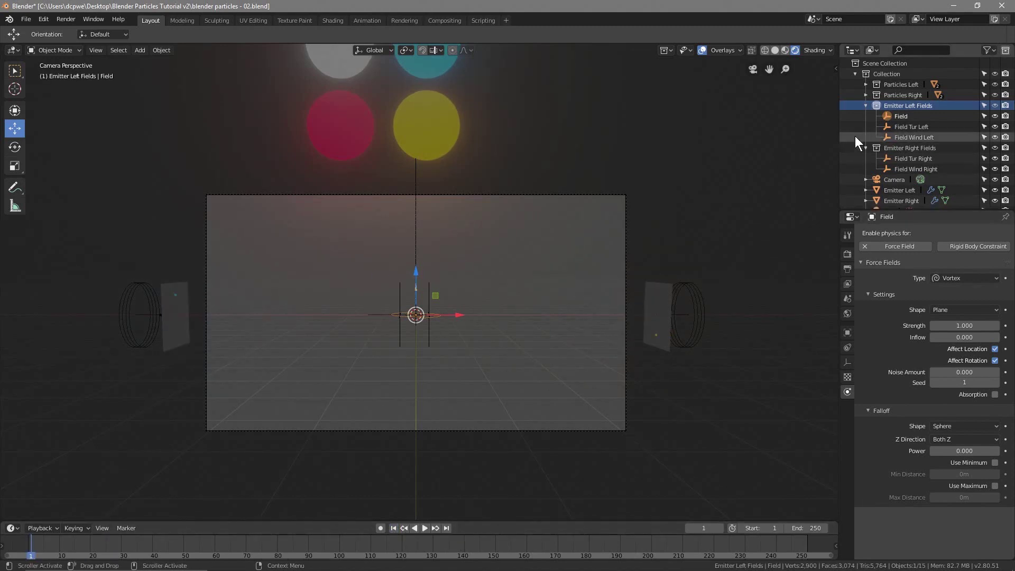
Rename the new vortex field to Field Vor Left.
double_click(901, 117)
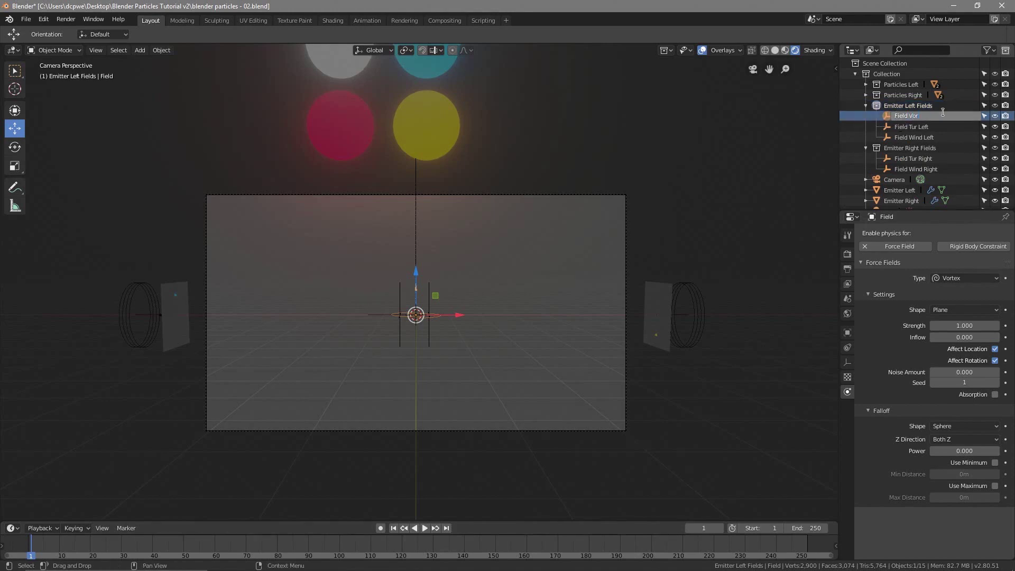
type("Vor Left")
key("Return")
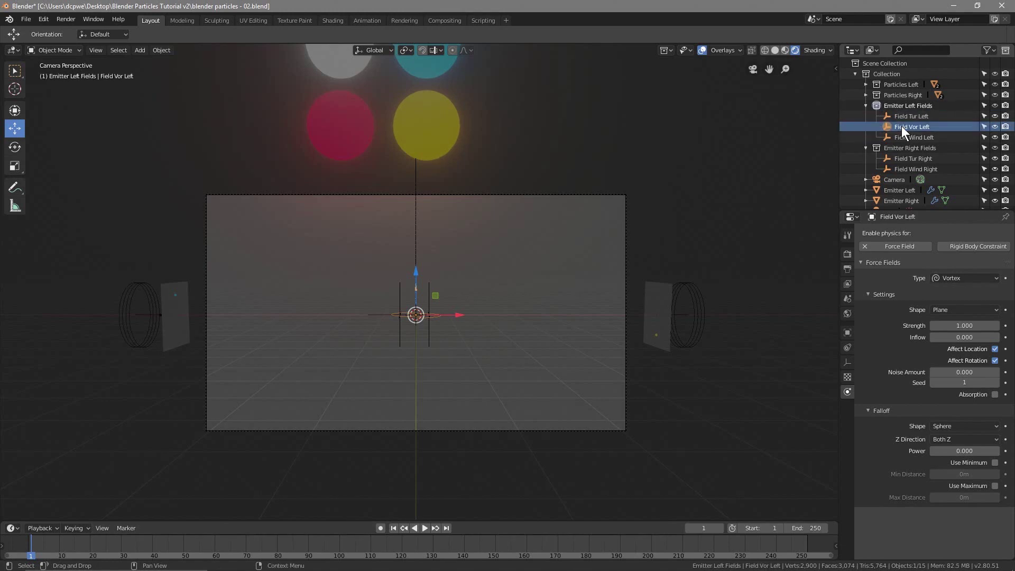
Set the vortex strength of Field Vor Left to 2, preview the simulation and return to frame 1.
left_click(937, 115)
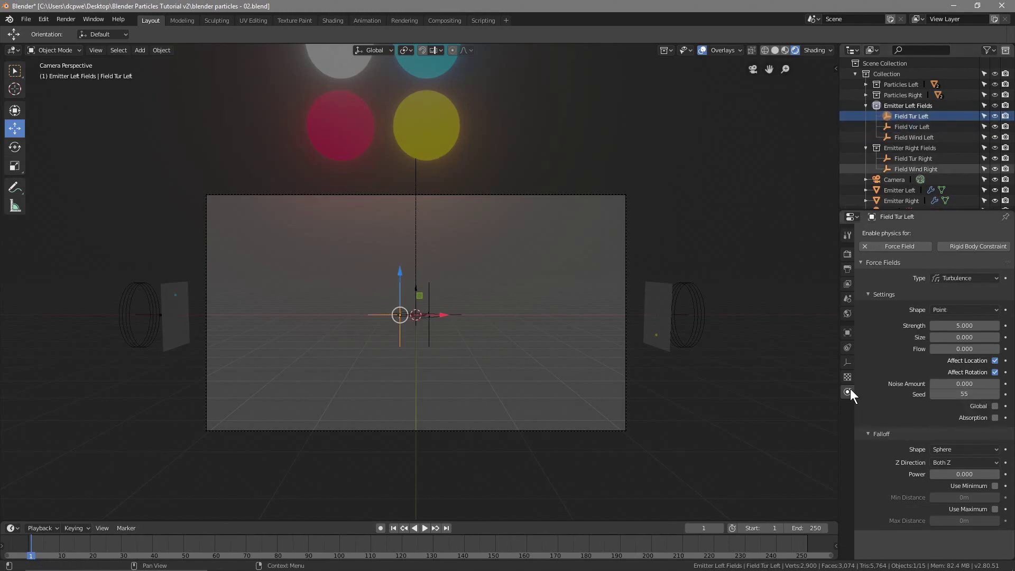
left_click(912, 129)
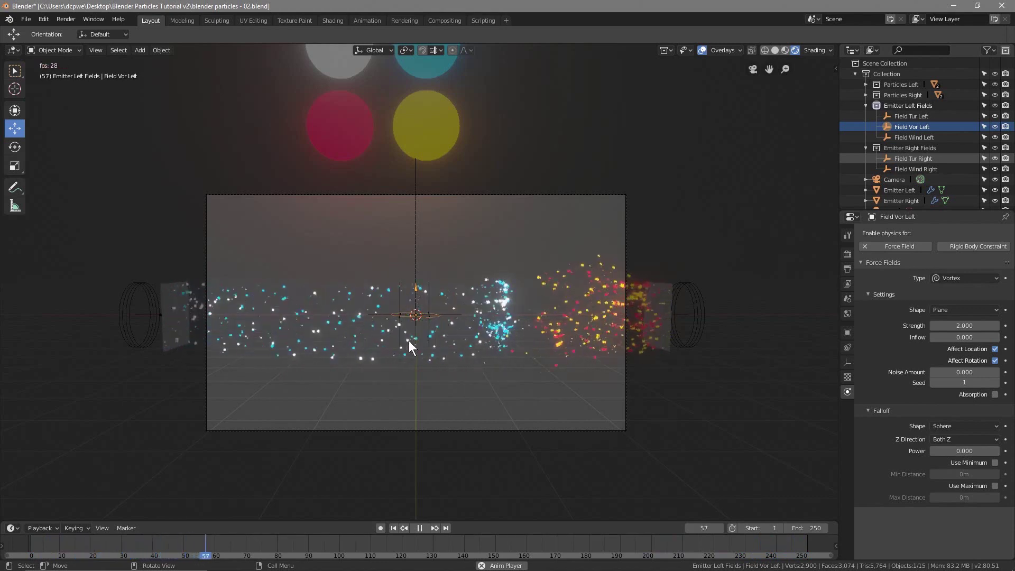
left_click(419, 527)
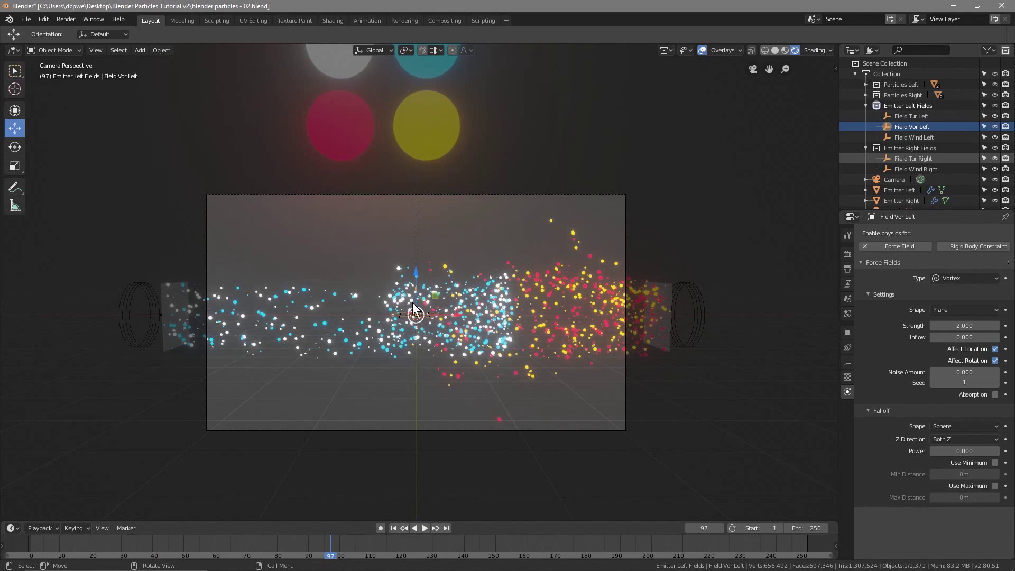
left_click(393, 527)
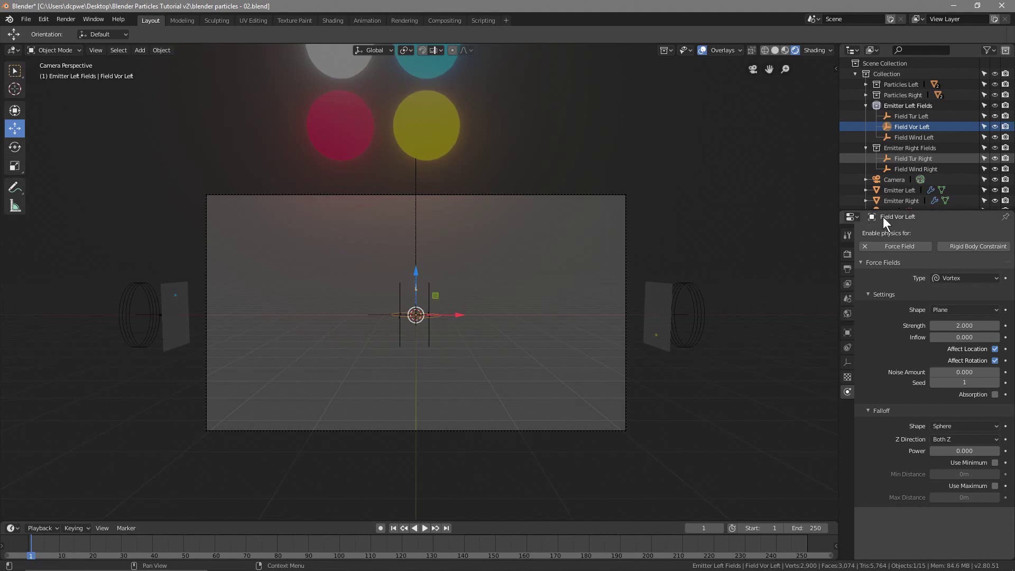
Rotate Field Vor Left to 90° on the Y axis and play the simulation.
left_click(847, 332)
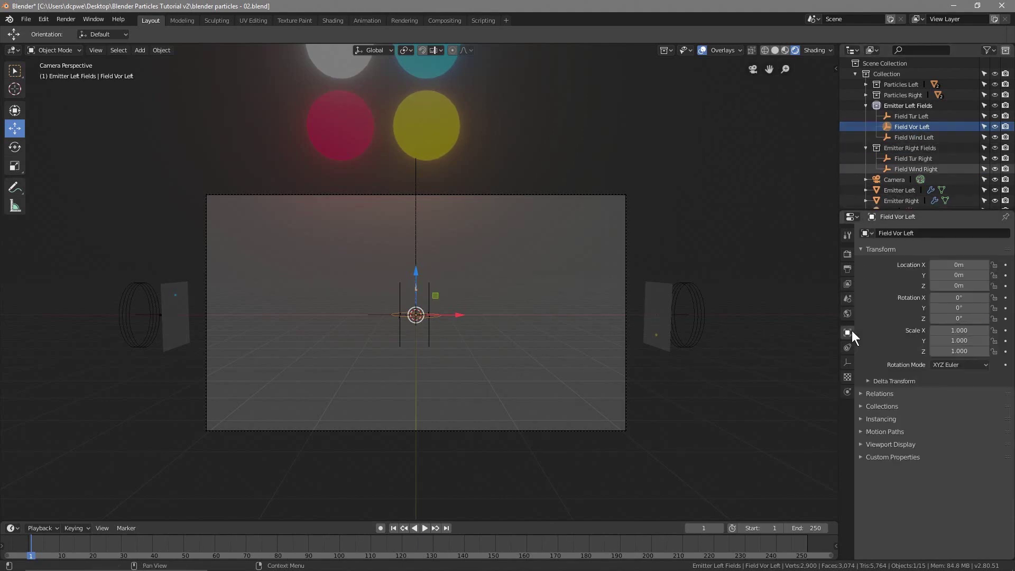
left_click_drag(950, 308, 956, 307)
left_click(425, 528)
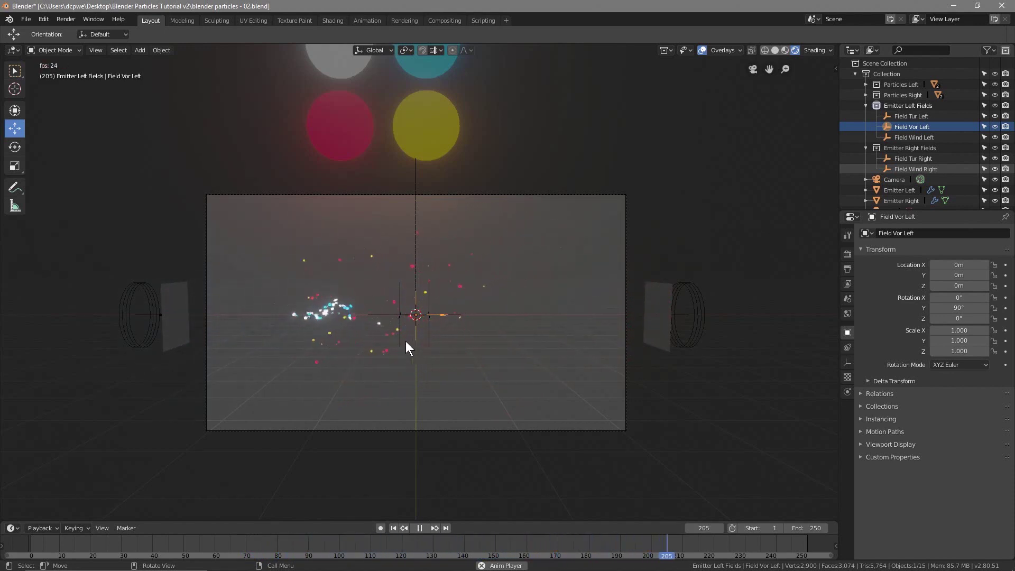
Try a vortex strength of 8.5 on Field Vor Left and inspect the left particle stream during playback.
left_click(848, 392)
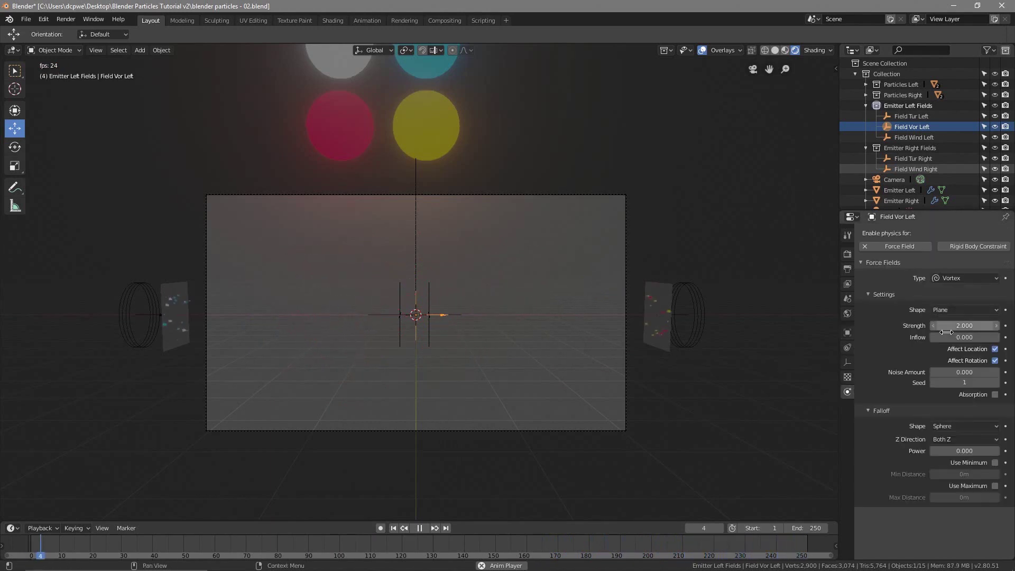
left_click_drag(956, 326, 966, 326)
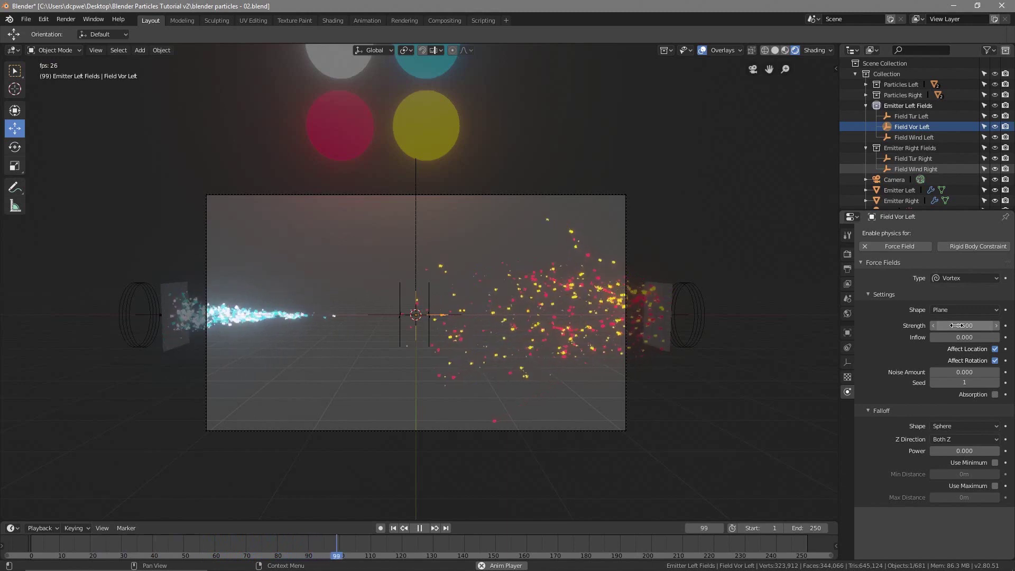
scroll(173, 345, "up", 3)
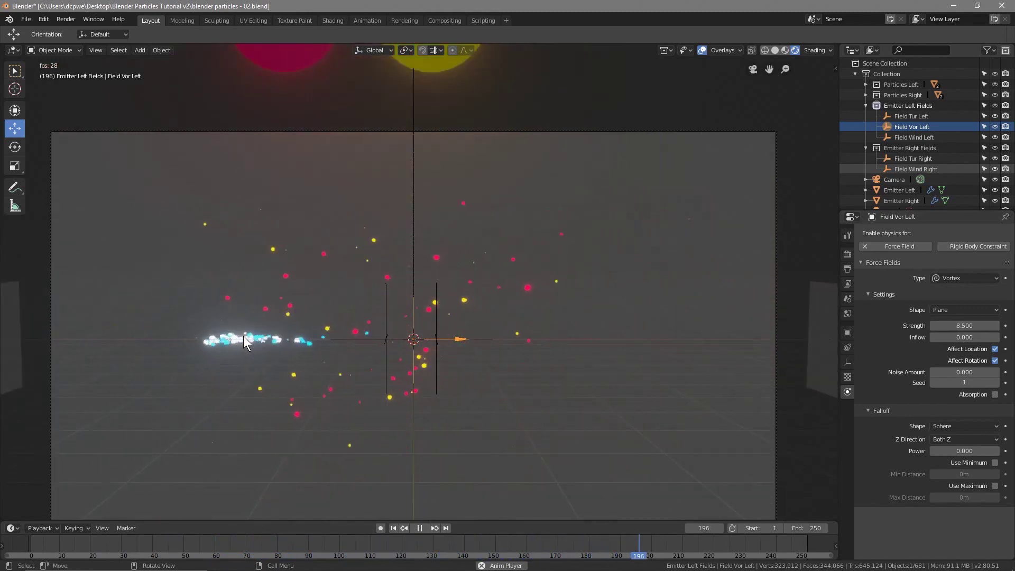
scroll(364, 354, "down", 3)
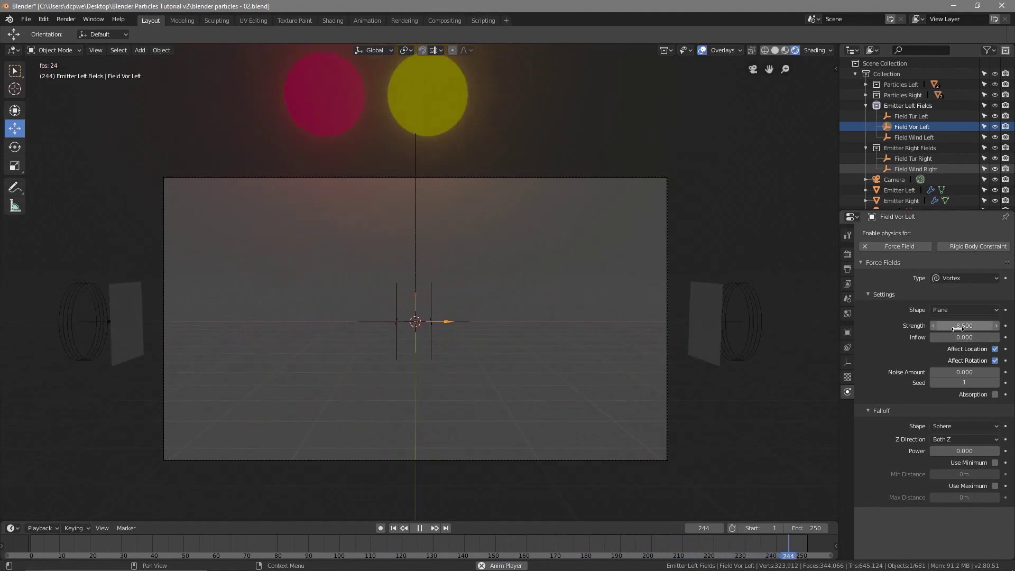
Set the vortex strength of Field Vor Left to 1 and save the file.
left_click_drag(964, 325, 941, 325)
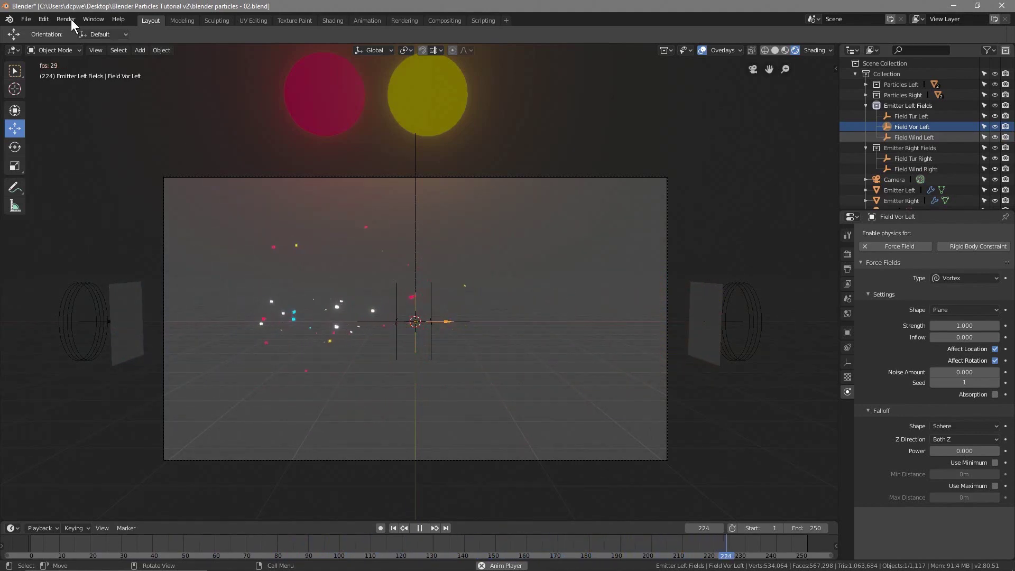
left_click(26, 19)
left_click(47, 100)
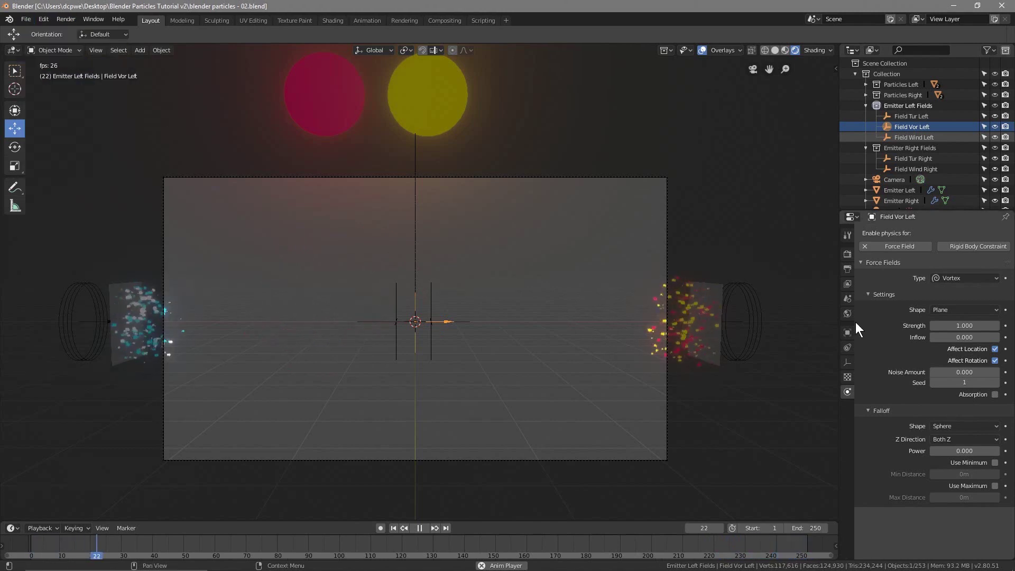
Darken the world background colour to black and pause the playback.
left_click(848, 314)
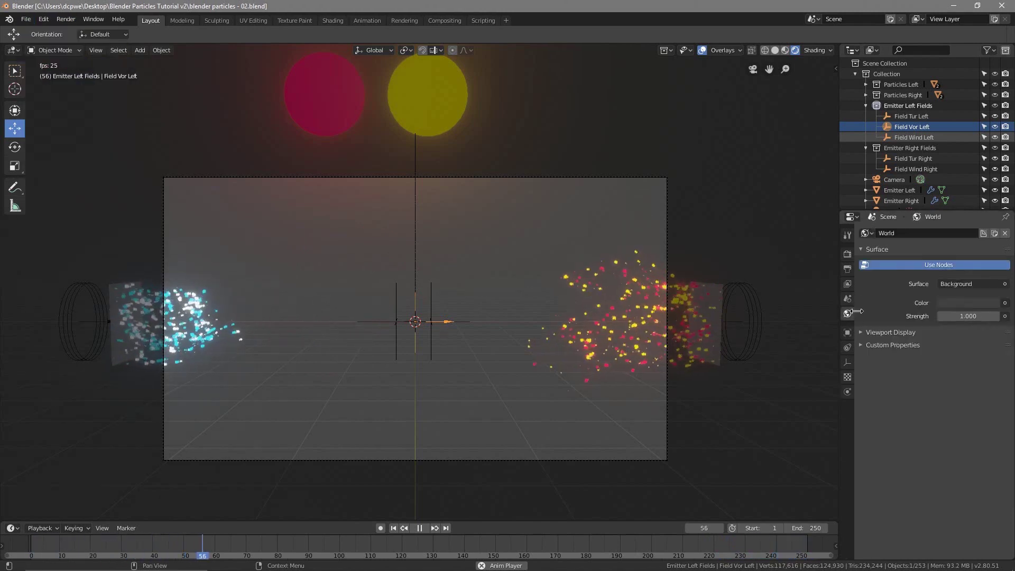
left_click(958, 303)
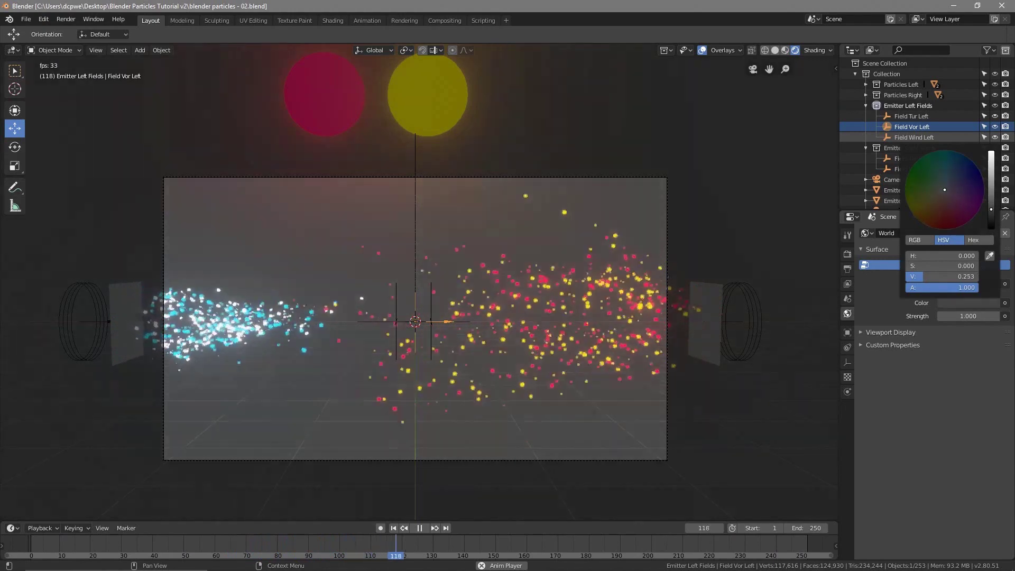
left_click_drag(994, 214, 993, 224)
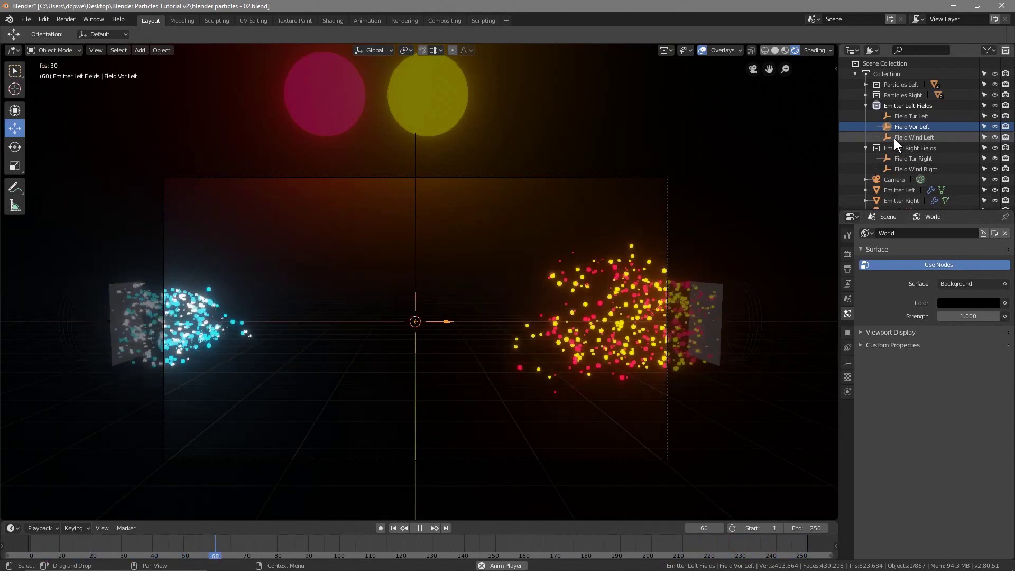
left_click(419, 527)
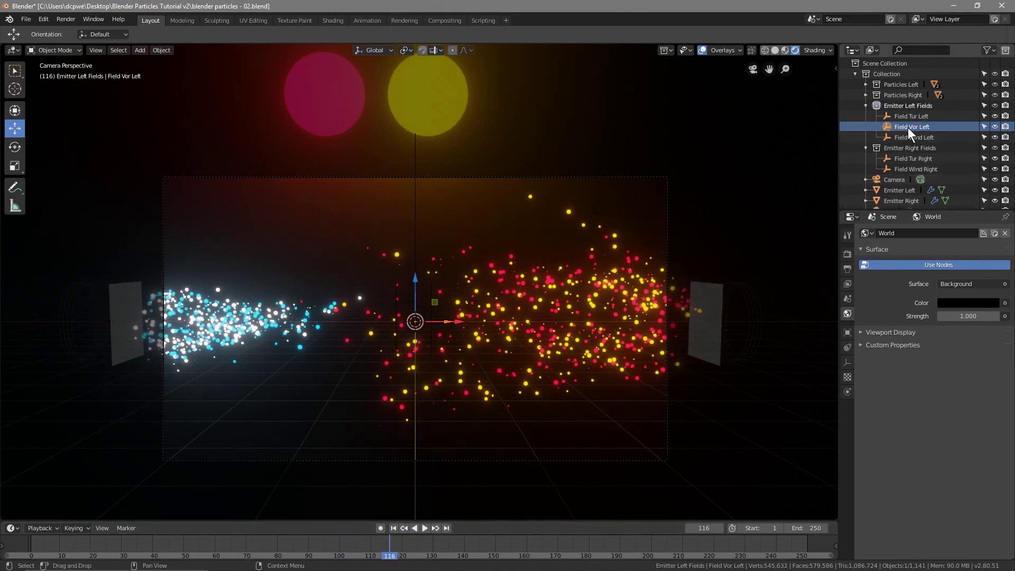
Move Field Vor Left along the X axis into the left particle stream and replay the simulation from frame 1.
left_click_drag(453, 321, 342, 321)
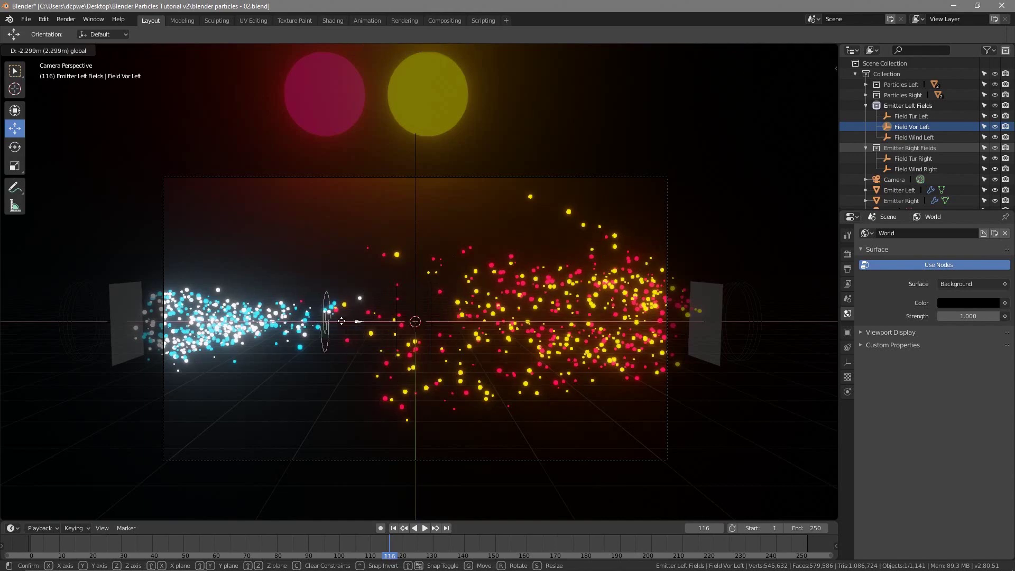
left_click_drag(280, 321, 280, 321)
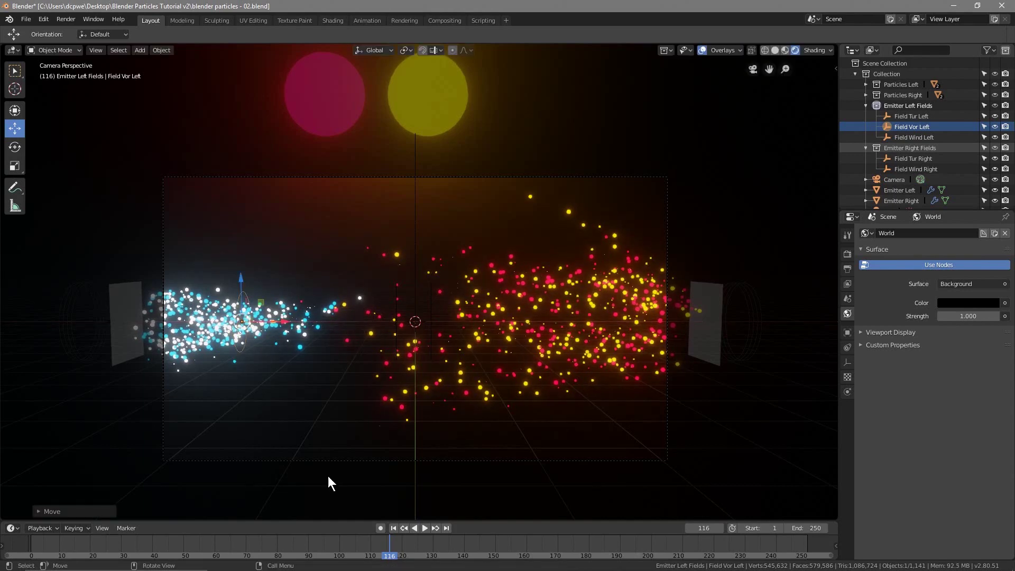
left_click(392, 528)
left_click(425, 527)
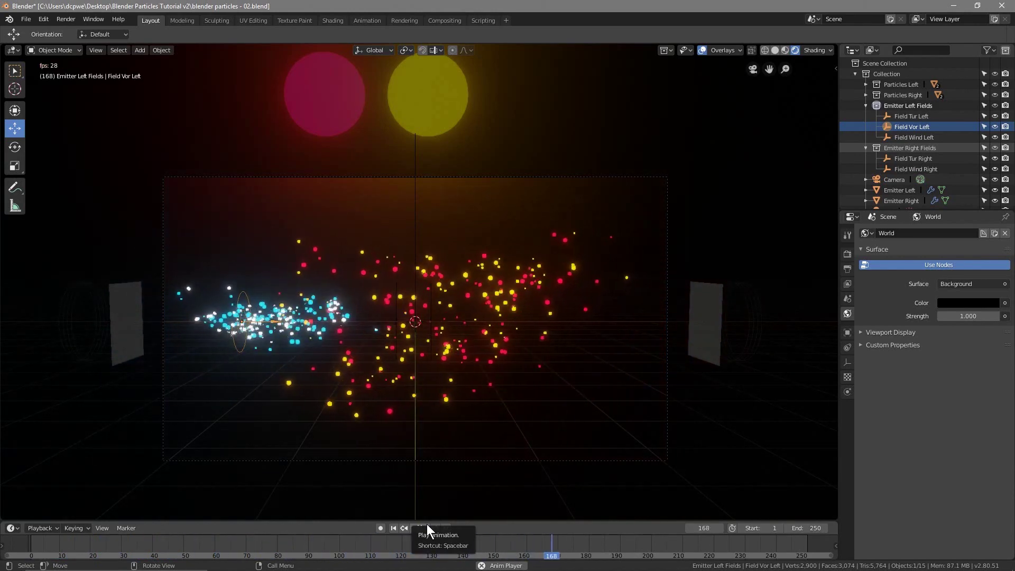
left_click(426, 525)
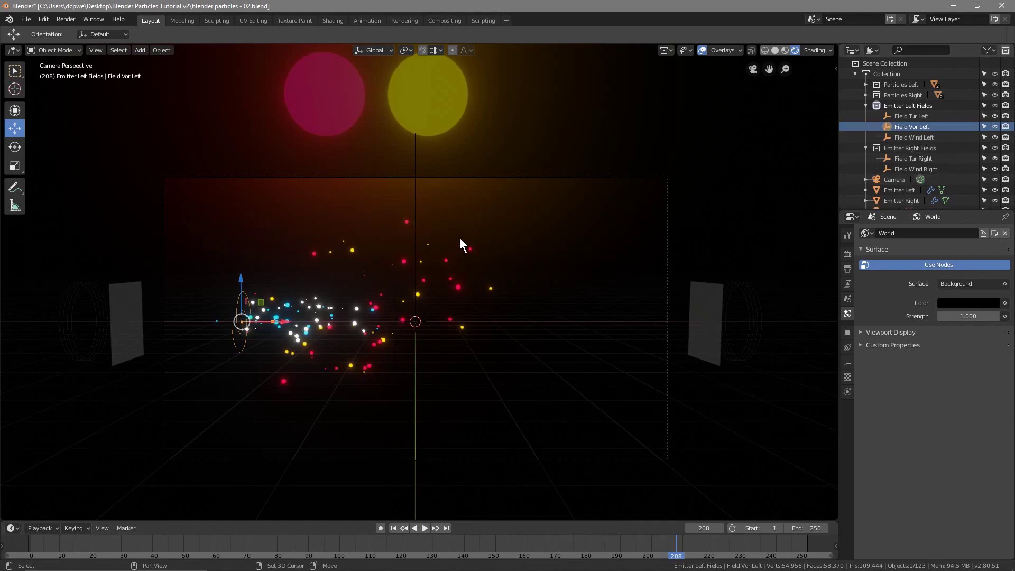
Duplicate Field Vor Left and move the copy along X to about 4.91 m, near the right emitter.
key("shift+d")
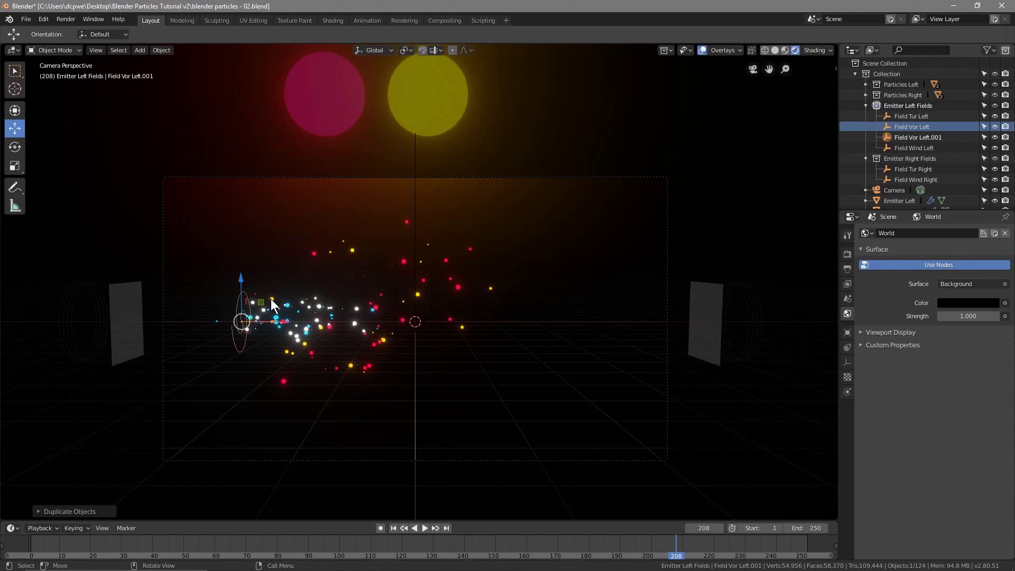
key("g")
key("x")
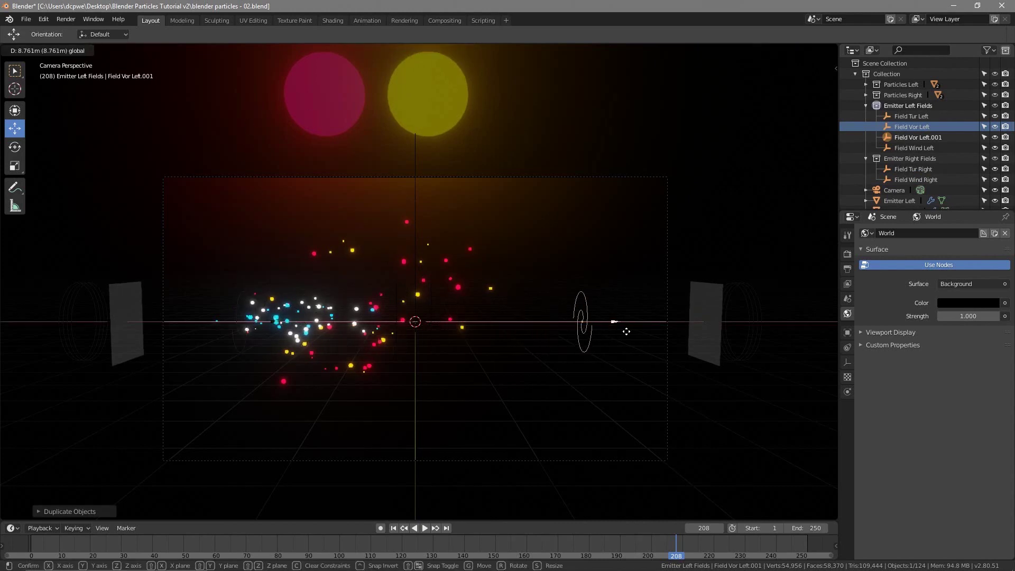
left_click(649, 334)
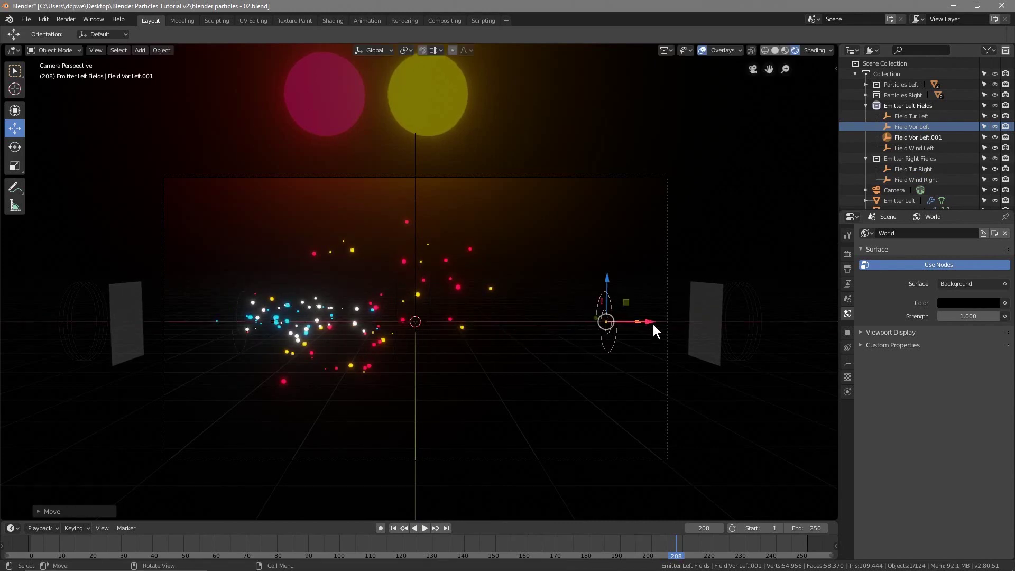
Put the duplicated vortex field in the Emitter Right Fields collection and rename it Field Vor Right.
left_click(919, 137)
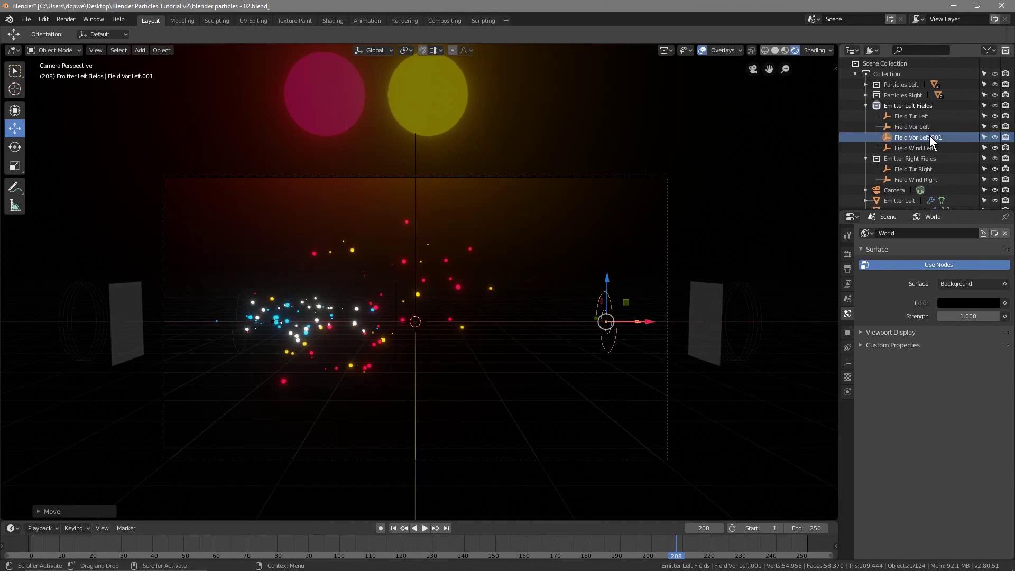
left_click_drag(925, 135, 916, 166)
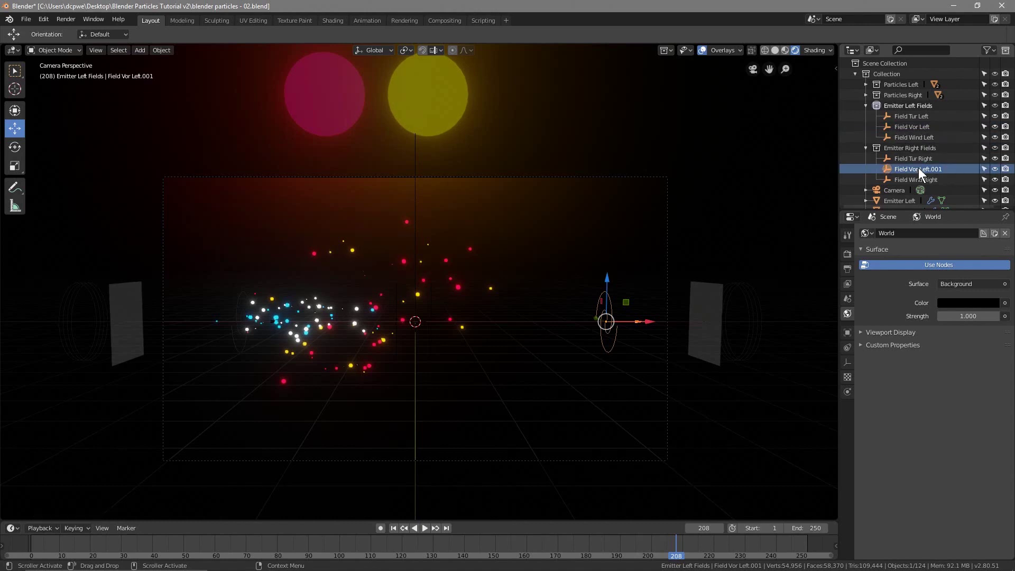
double_click(918, 168)
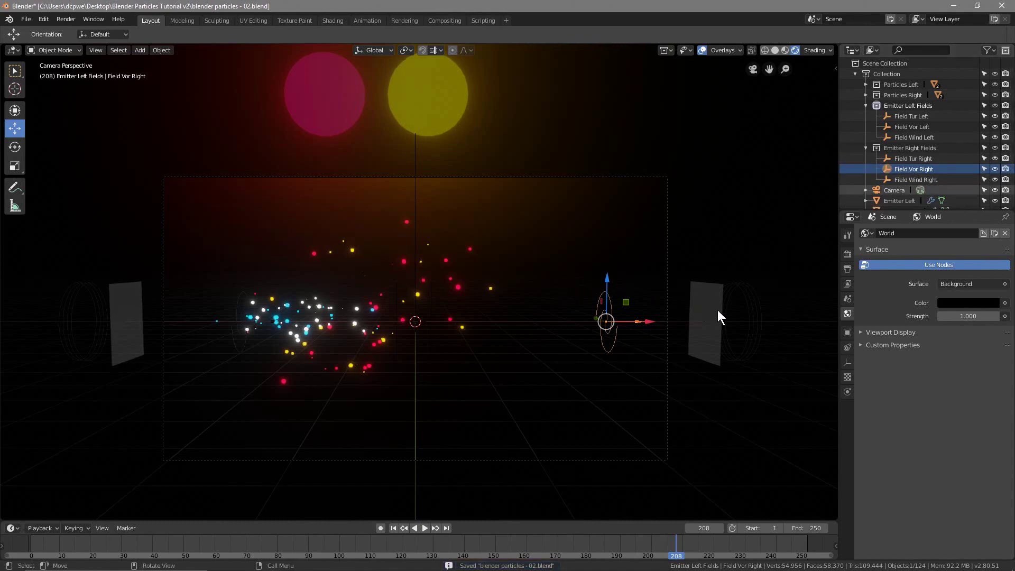
Set the Y rotation of Field Vor Right to -90° and play the simulation from frame 1.
left_click(847, 332)
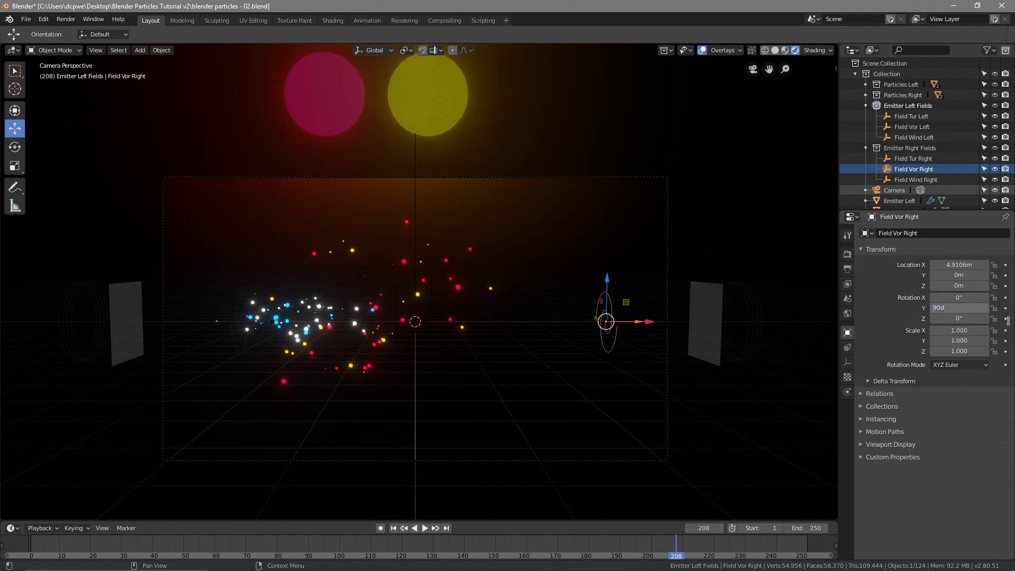
left_click(393, 528)
left_click(424, 527)
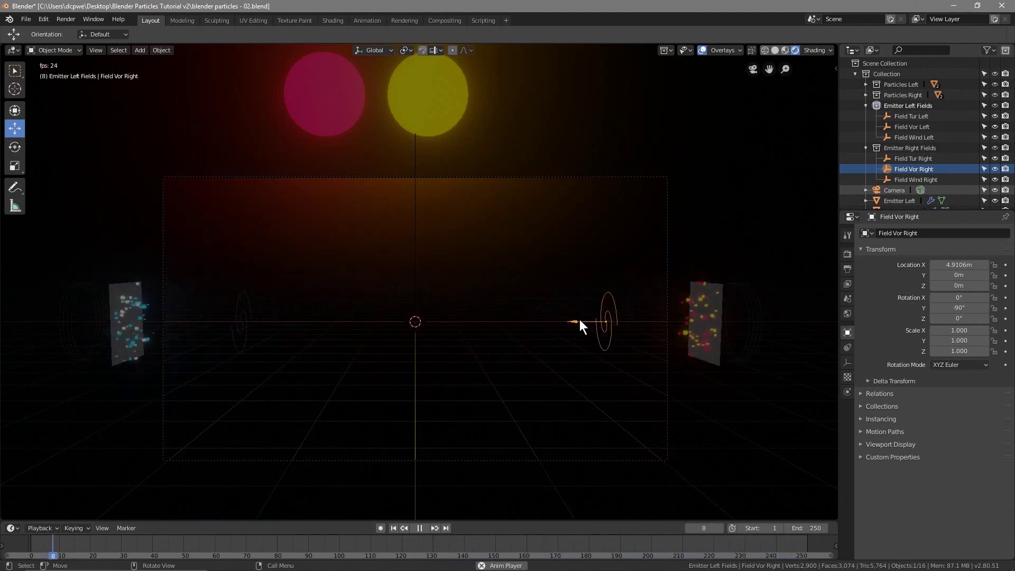
Move Field Vor Right along X to about 2.12 m and rotate it to -71° on Y and 26.4° on Z.
key("g")
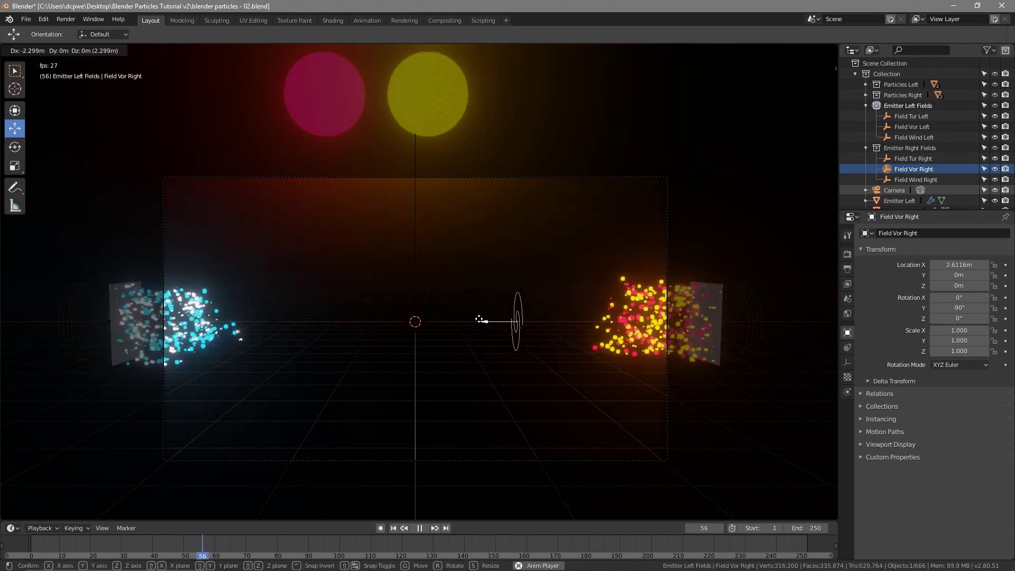
left_click(464, 321)
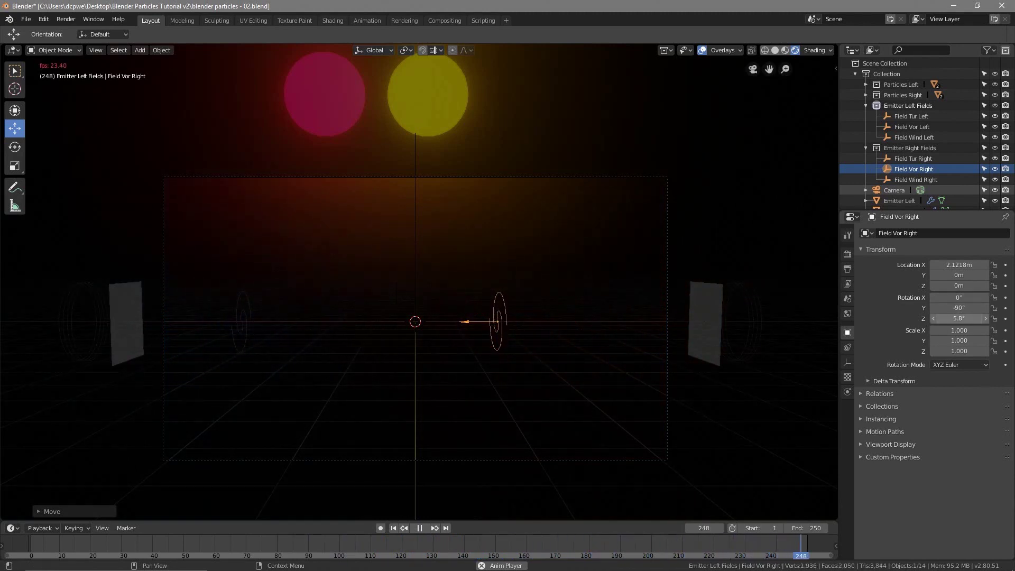
left_click_drag(959, 318, 966, 319)
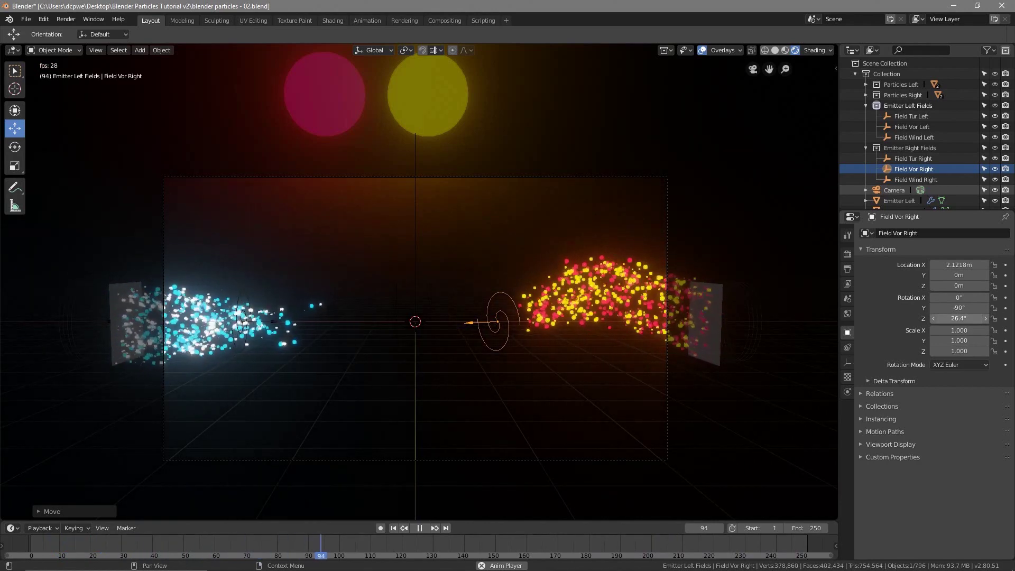
left_click_drag(958, 308, 969, 309)
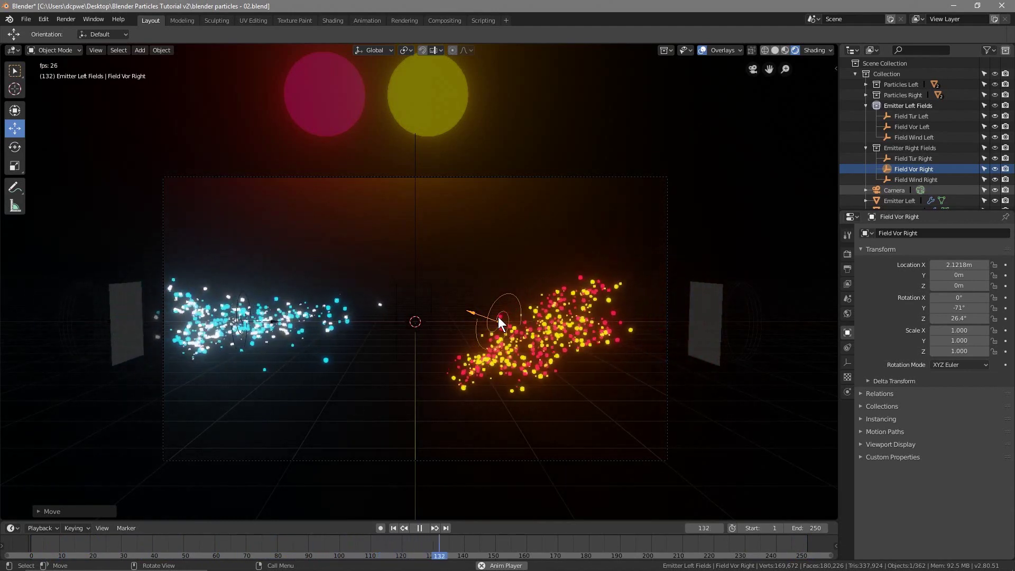
Move Field Vor Right beside Field Vor Left near the left emitter and set its vortex strength to 0.6.
left_click(847, 391)
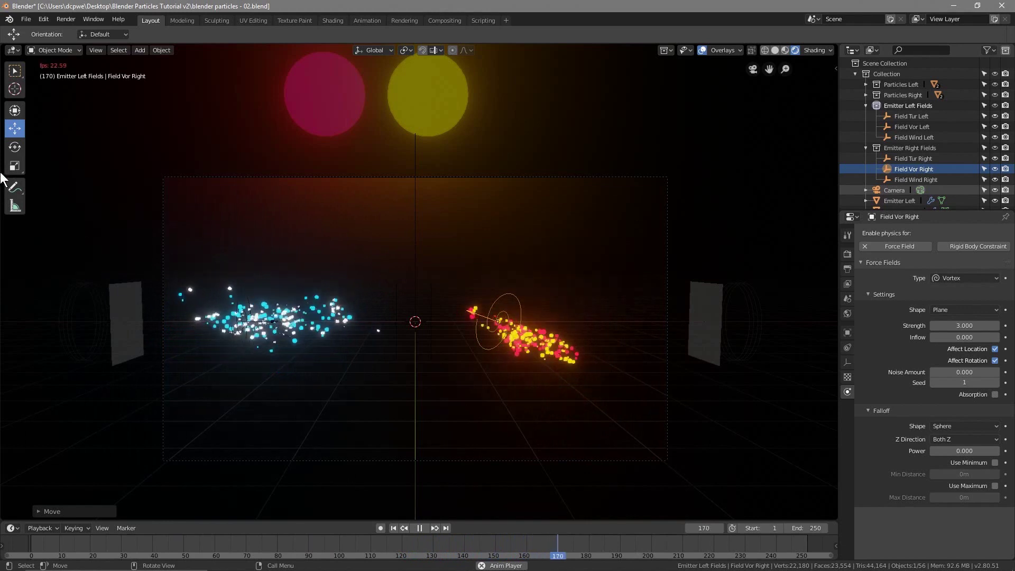
left_click_drag(473, 318, 243, 275)
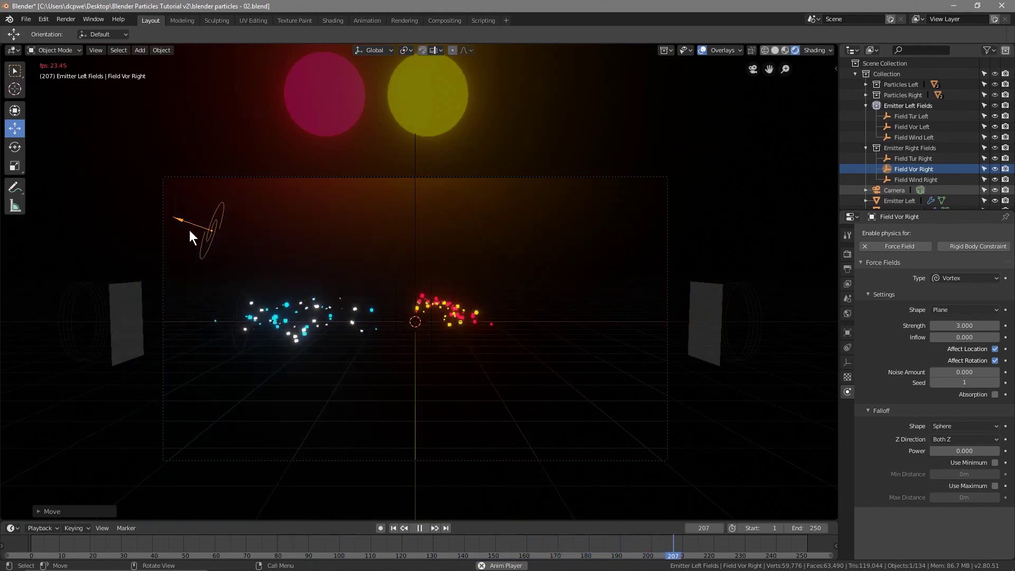
key("g")
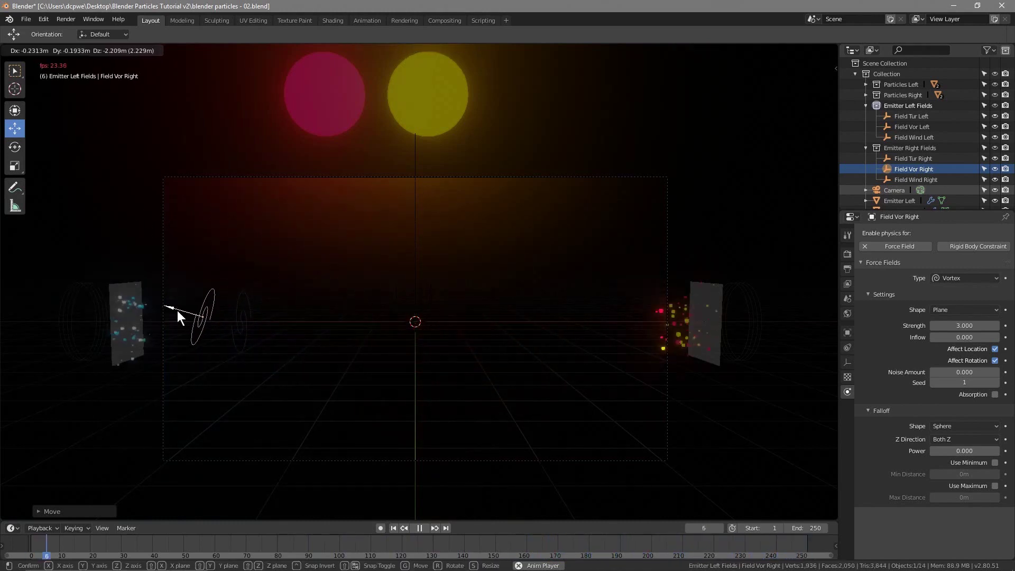
left_click(177, 310)
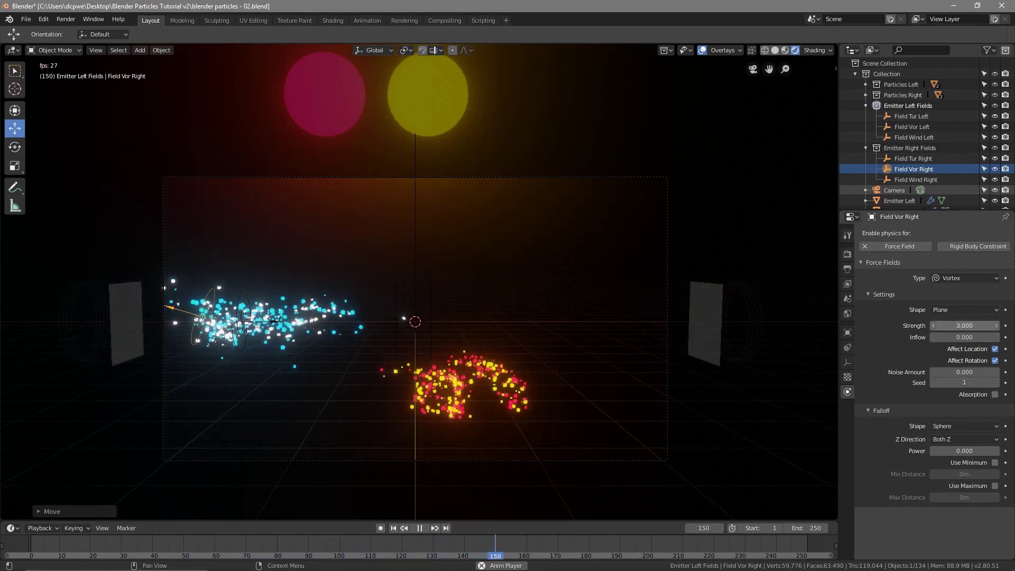
left_click_drag(964, 326, 954, 326)
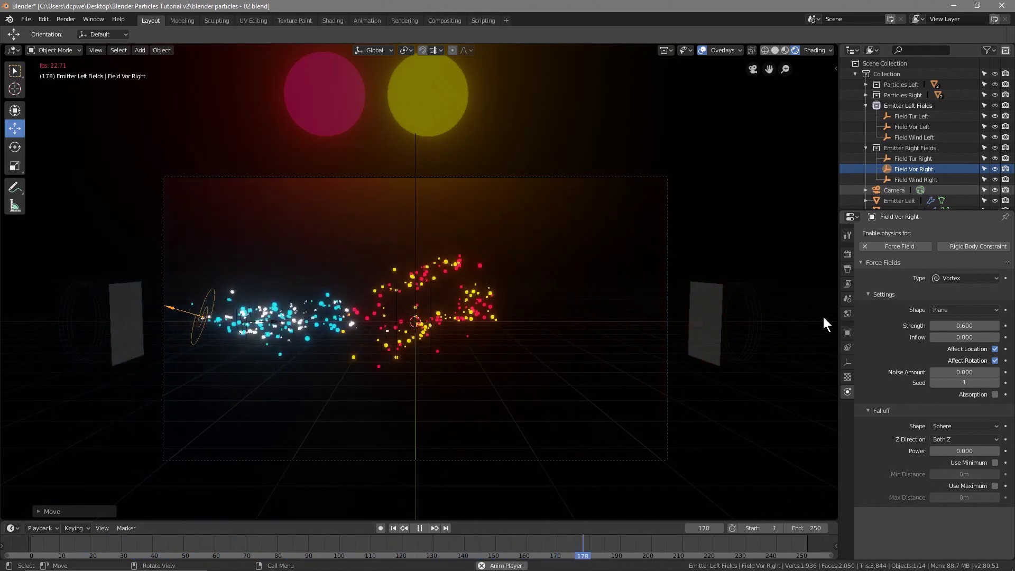
Set the wind strength of Field Wind Left to 5.1 and watch the particles during playback.
left_click(918, 137)
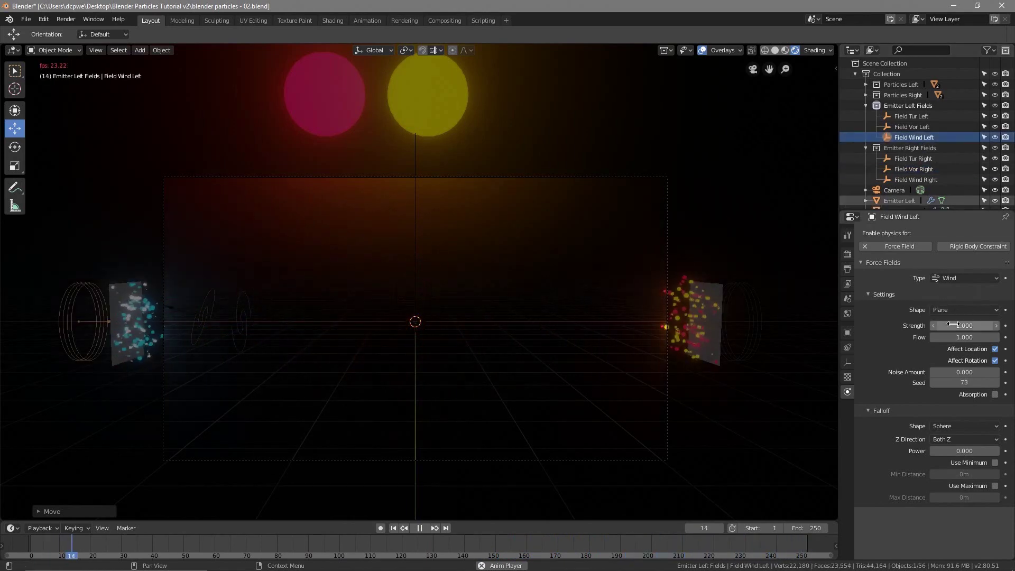
left_click_drag(964, 326, 981, 326)
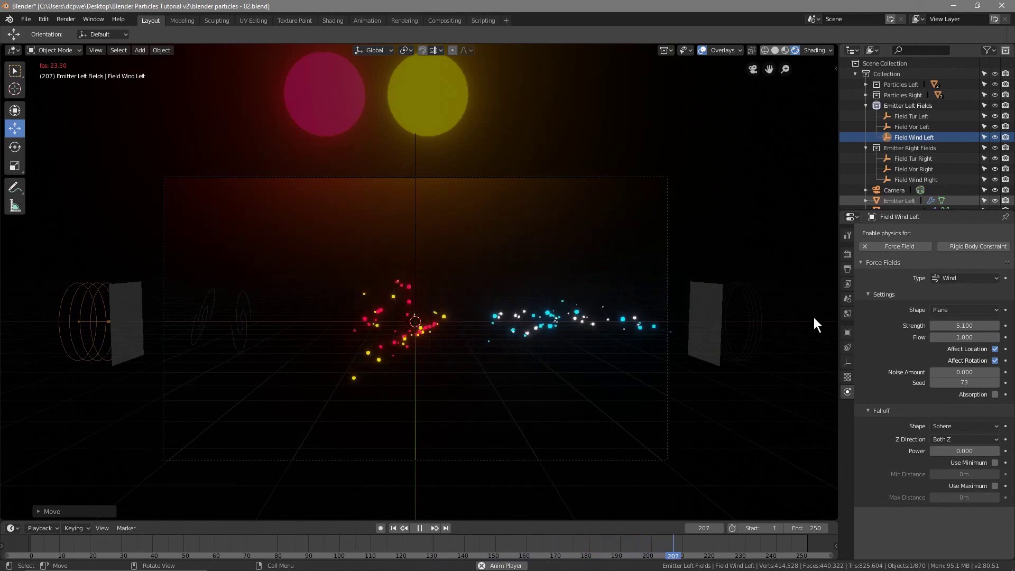
Set the wind strength of Field Wind Right to 4.3 while the simulation plays.
left_click(920, 169)
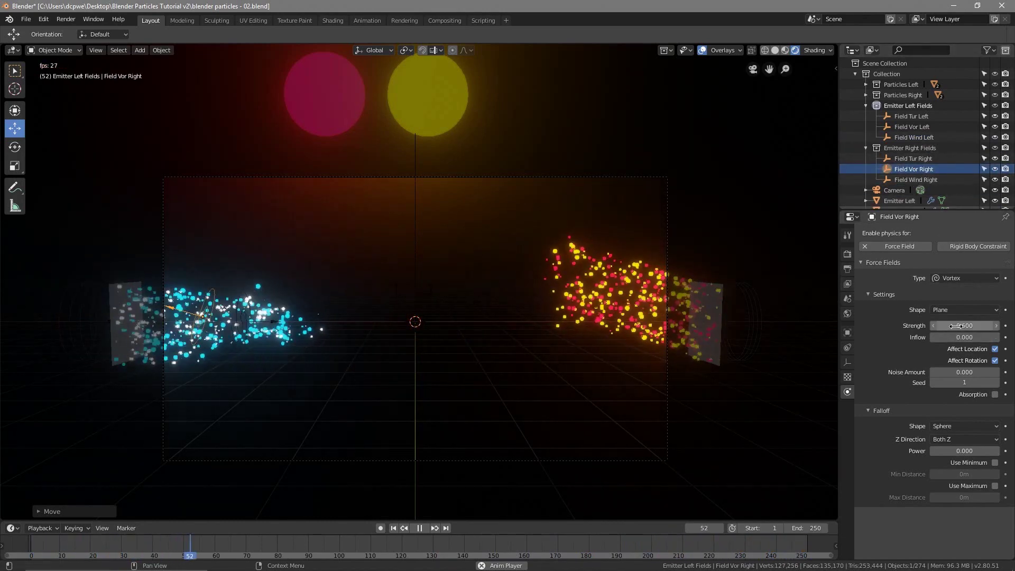
left_click(920, 180)
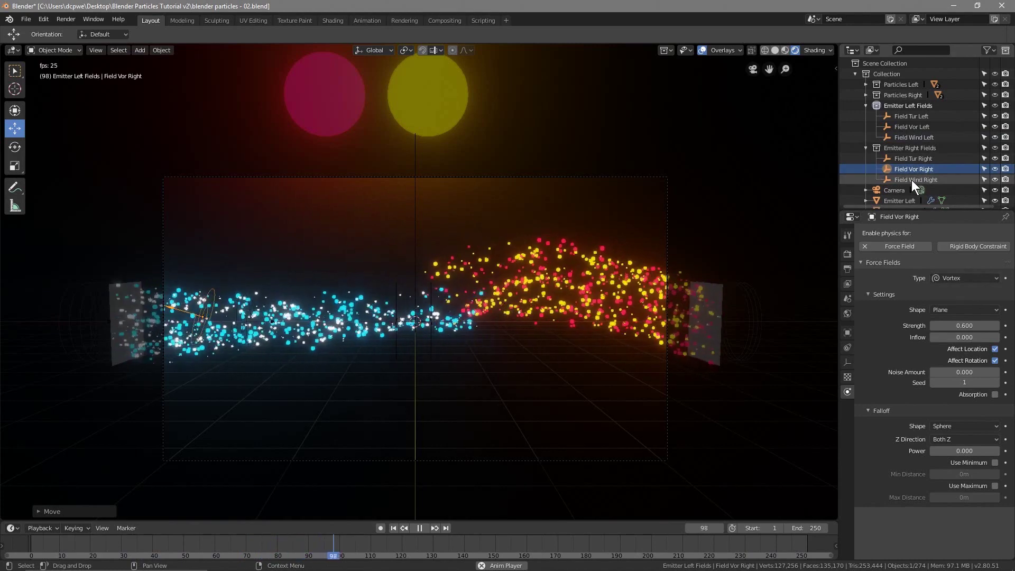
left_click_drag(947, 325, 991, 325)
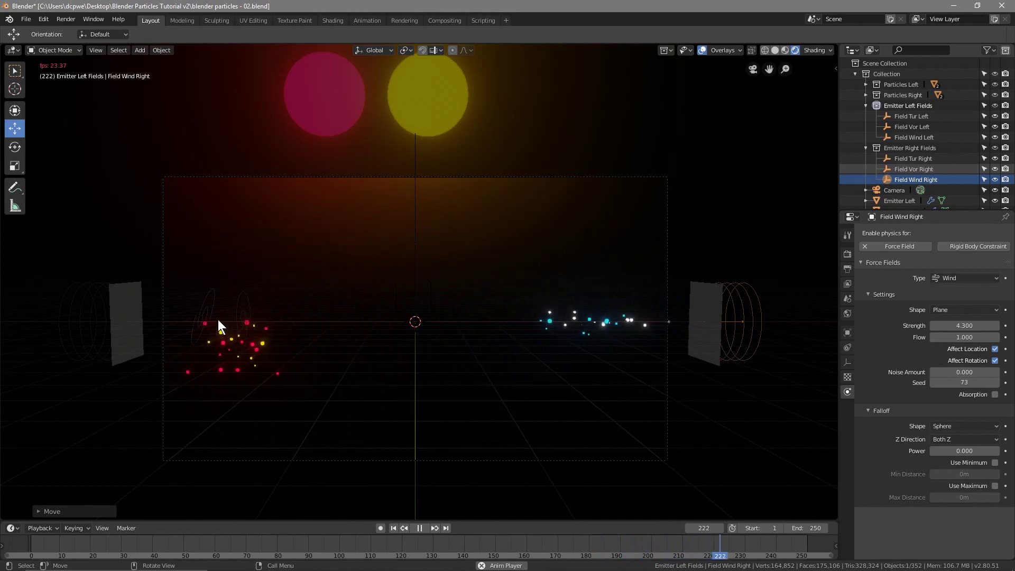
Set the rotation of Field Vor Right to 0° on Z and -90° on Y.
left_click(916, 168)
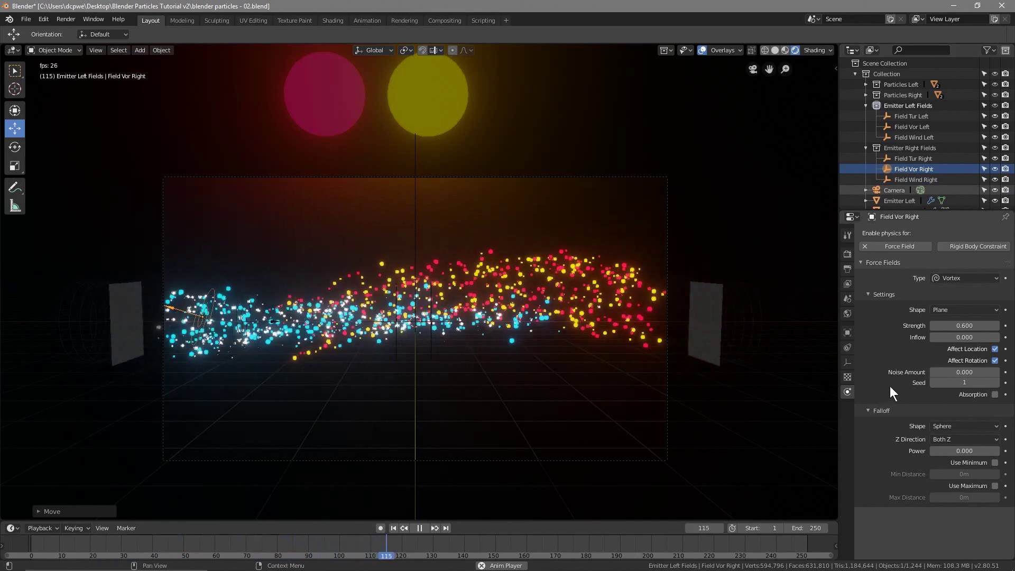
left_click(847, 332)
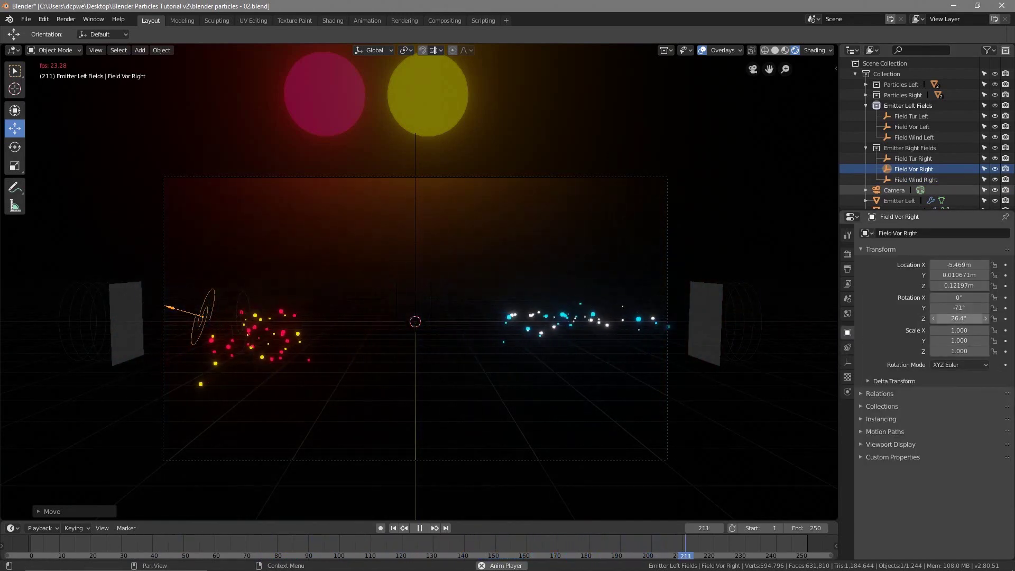
key("BackSpace")
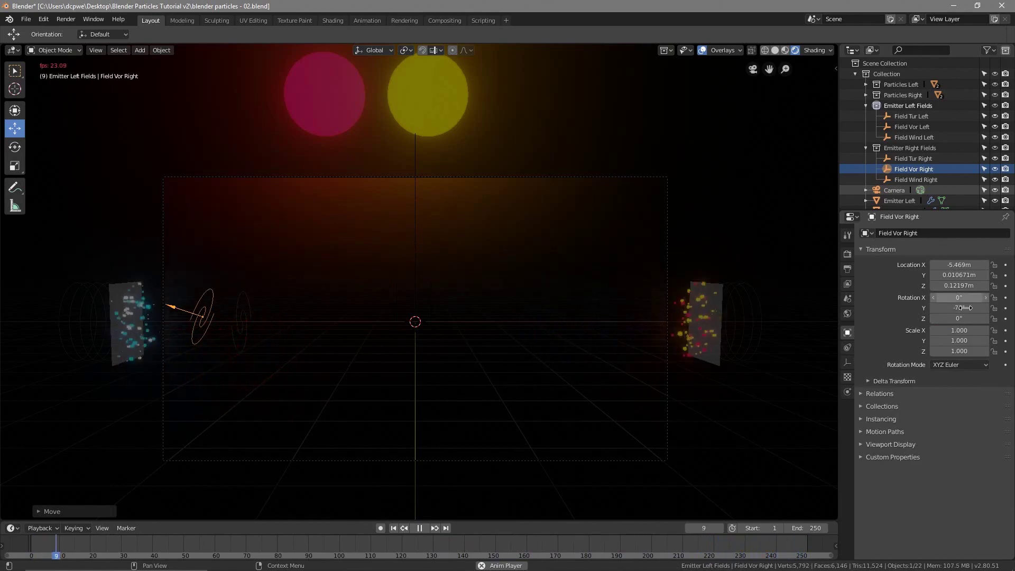
key("BackSpace")
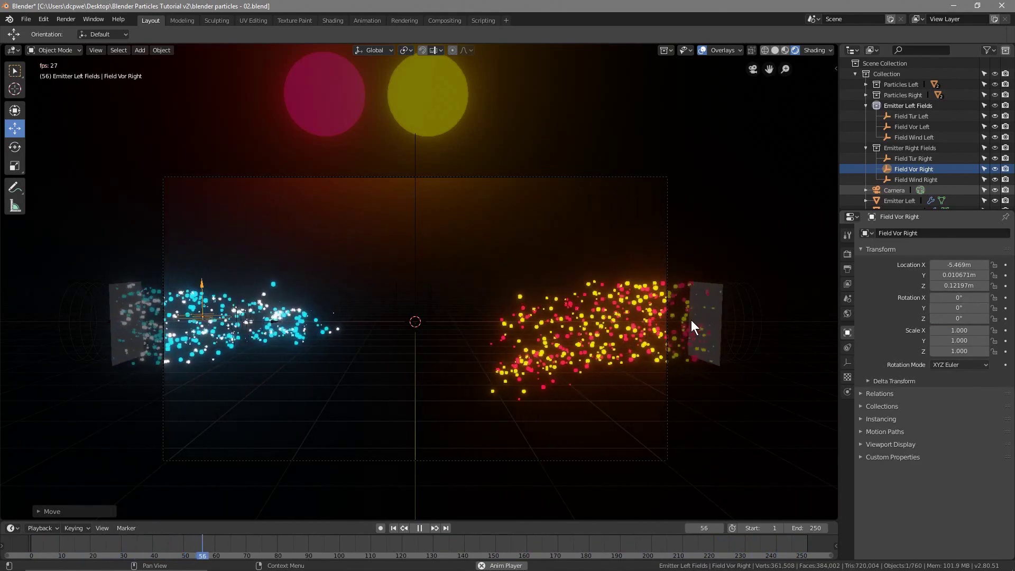
left_click(954, 308)
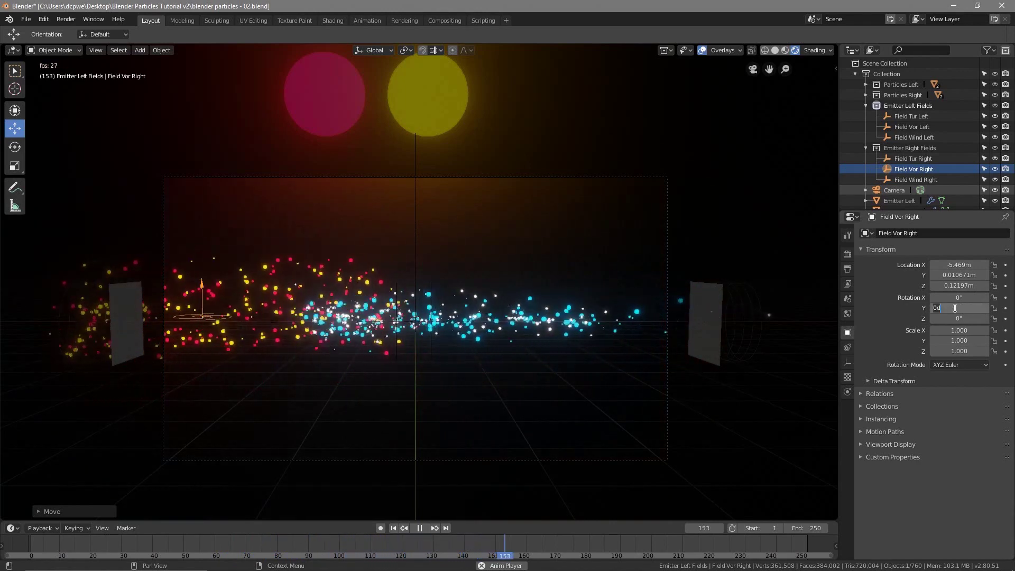
type("-90")
key("Return")
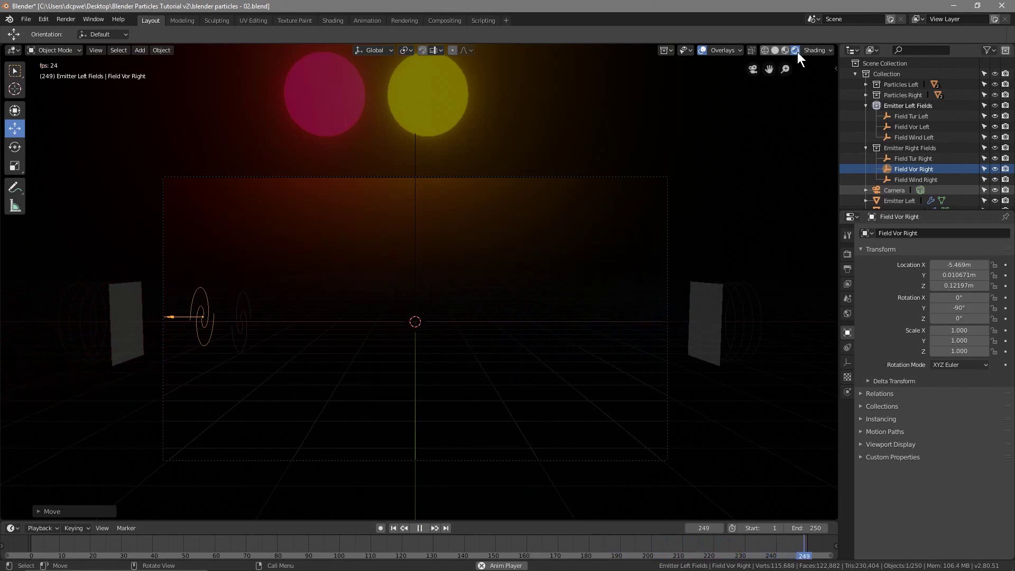
Stop playback and move Field Vor Right along X to about 4.75 m, in front of the right emitter.
left_click(420, 527)
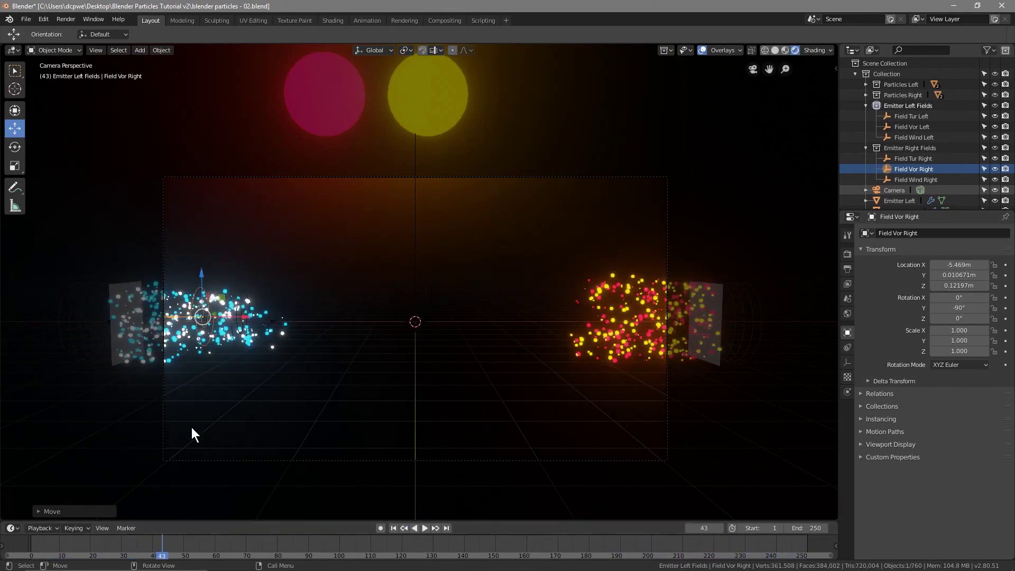
key("g")
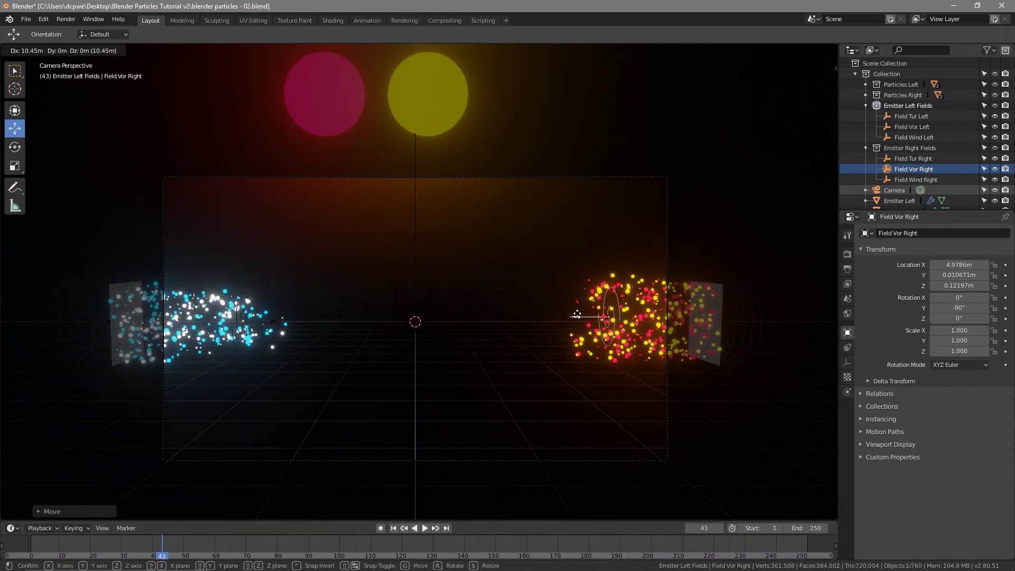
left_click(566, 317)
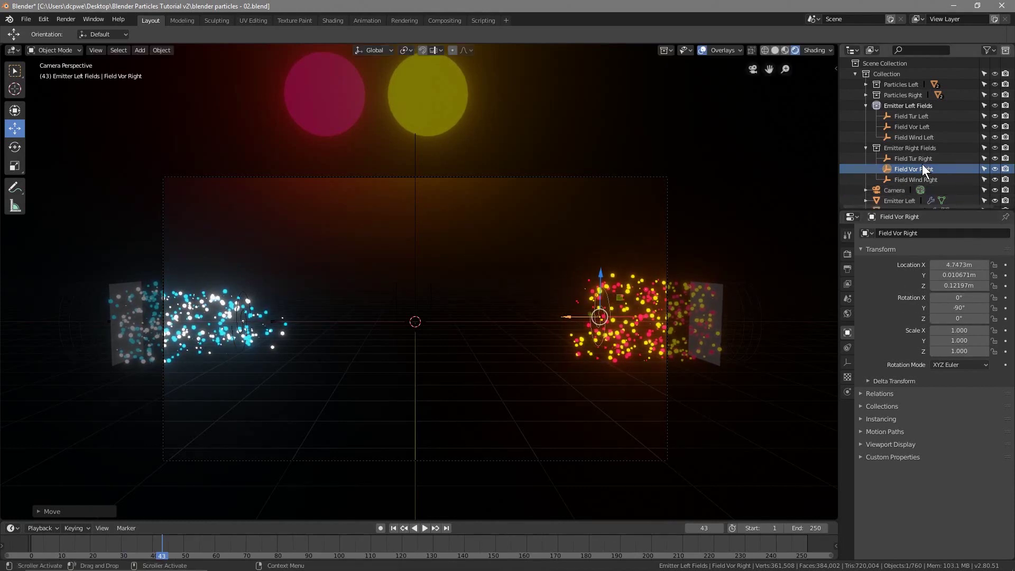
Set the vortex strength of Field Vor Right to 1.5.
left_click(848, 392)
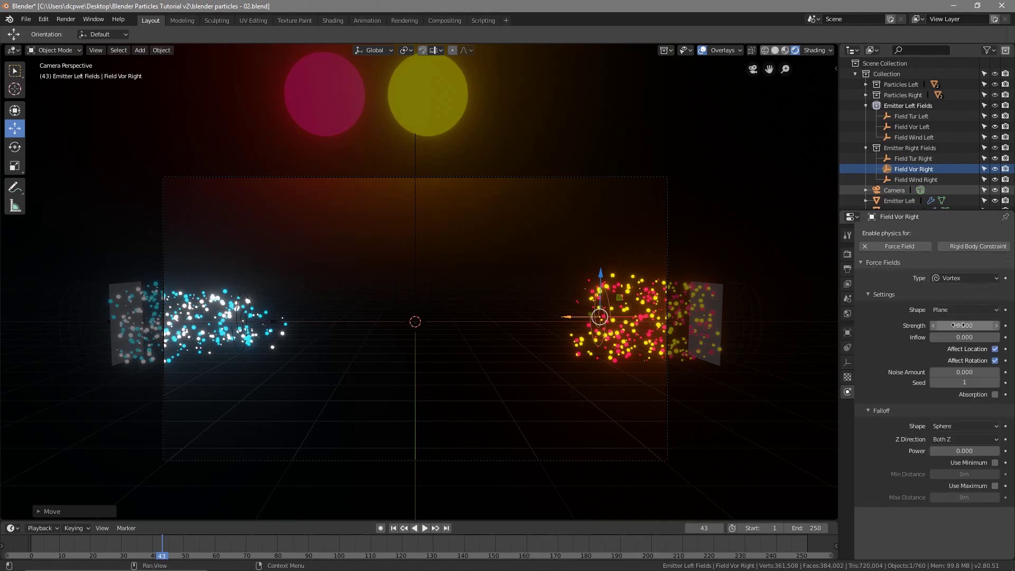
type("5")
key("Return")
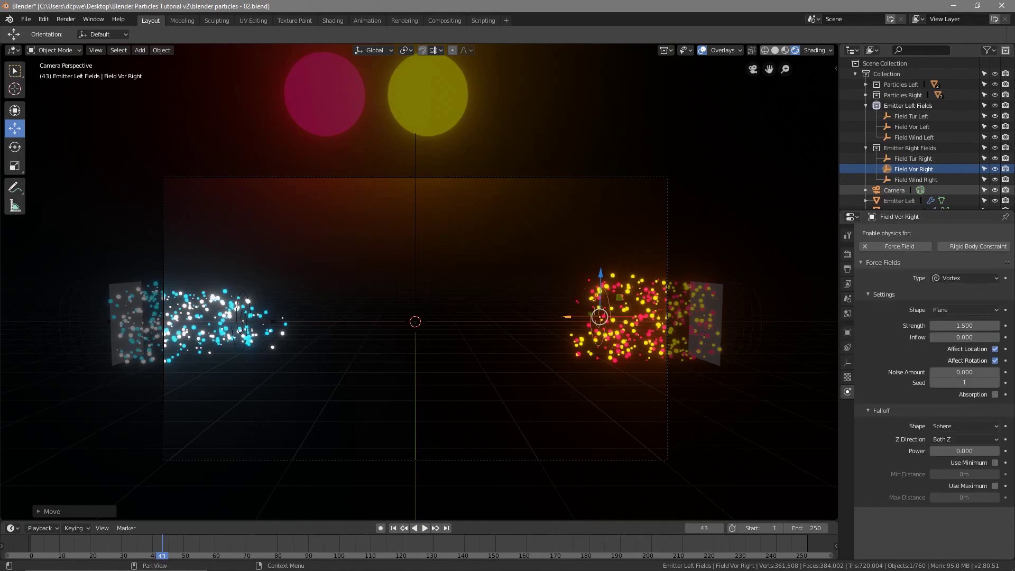
Check the strengths of Field Wind Left and Field Vor Left, and set the vortex strength of Field Vor Right to 1.0.
left_click(911, 137)
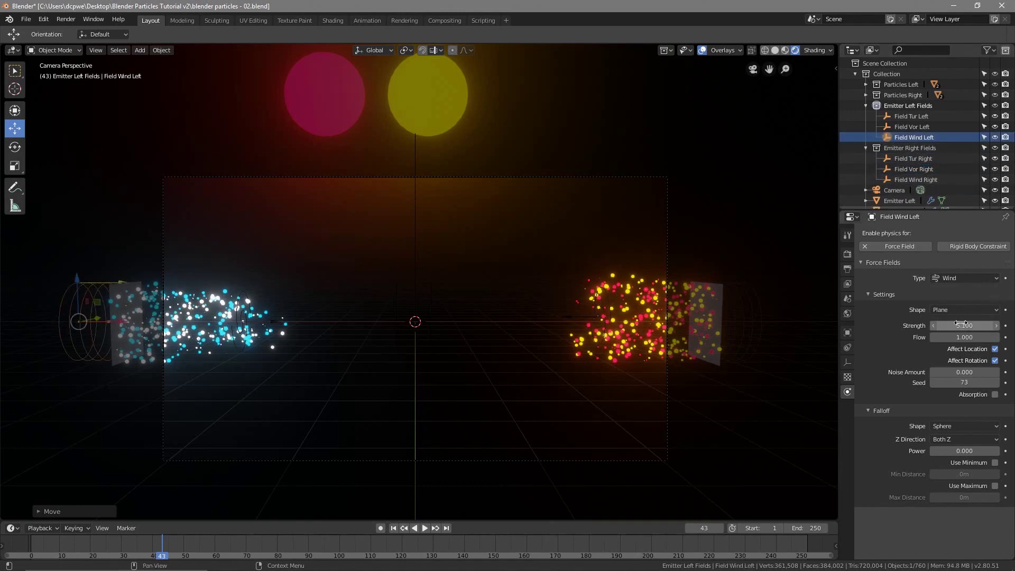
left_click(915, 127)
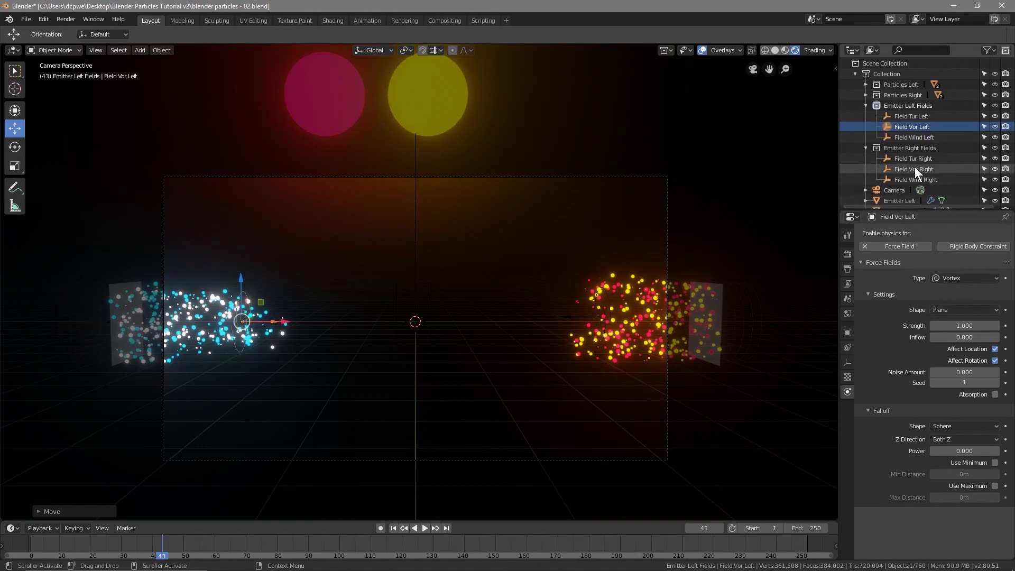
left_click(915, 168)
left_click(965, 325)
type("1")
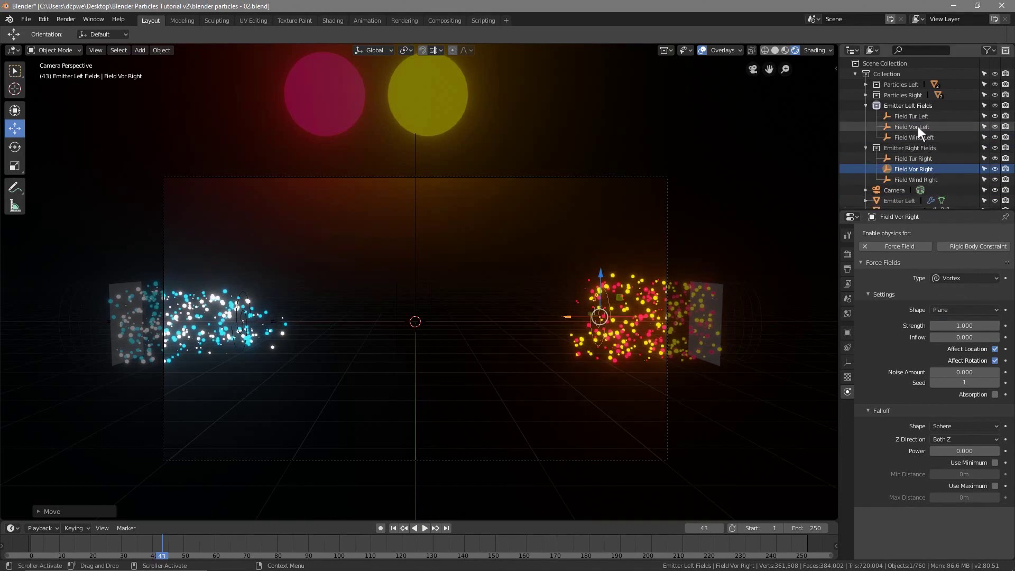
Compare the settings of the left and right turbulence and vortex fields, and check the strength of Field Wind Right.
left_click(912, 116)
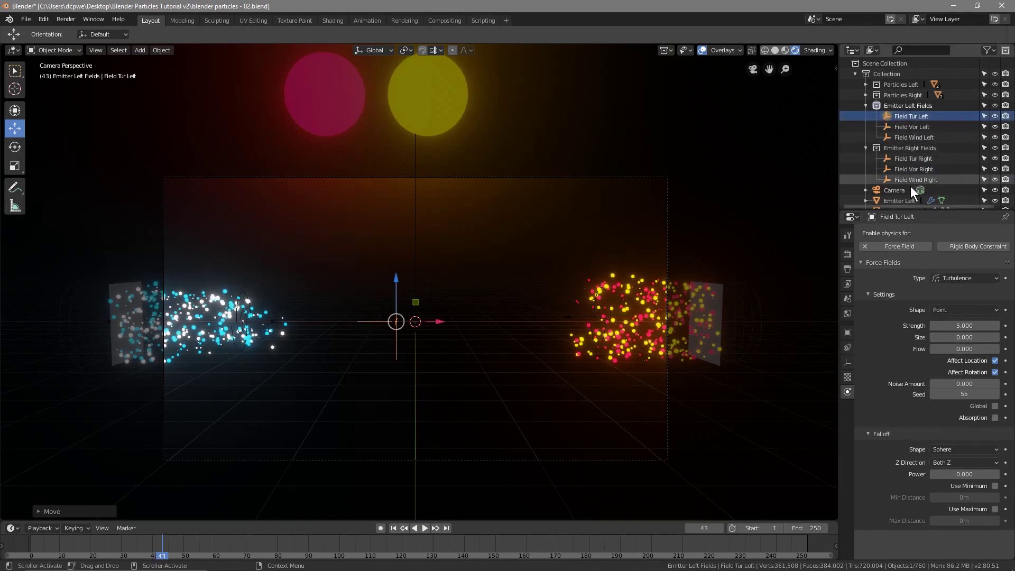
left_click(909, 160)
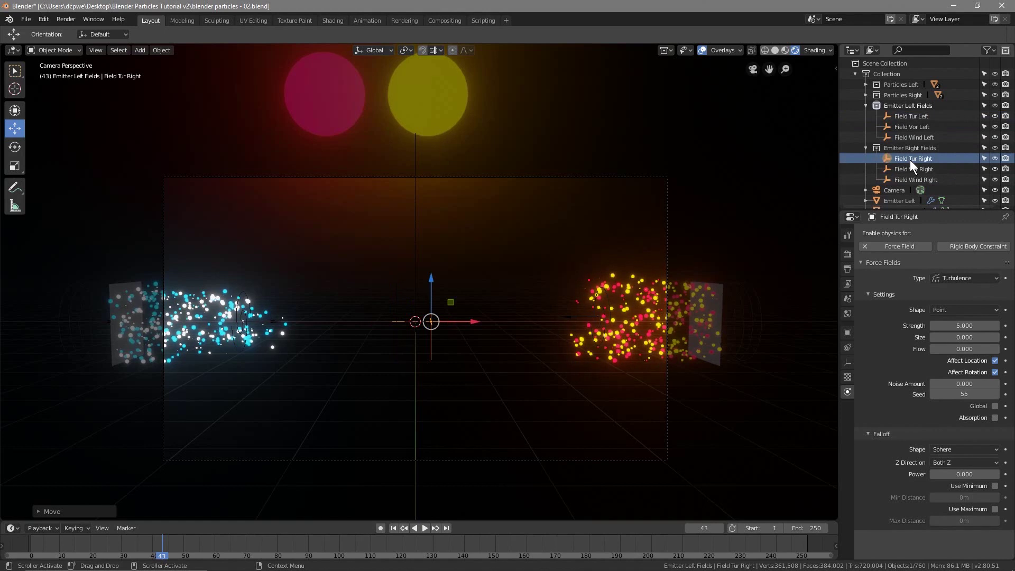
left_click(905, 127)
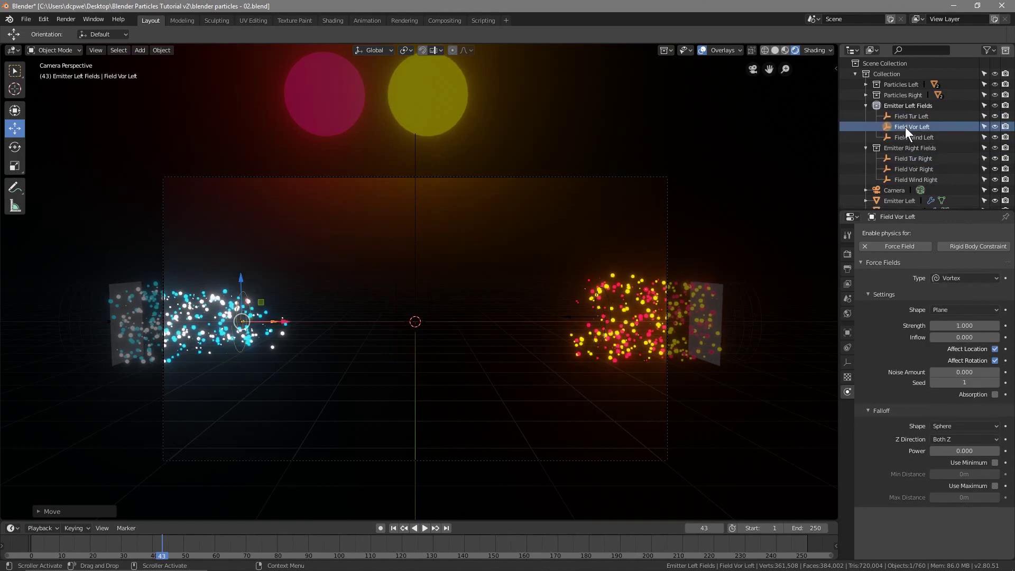
left_click(913, 169)
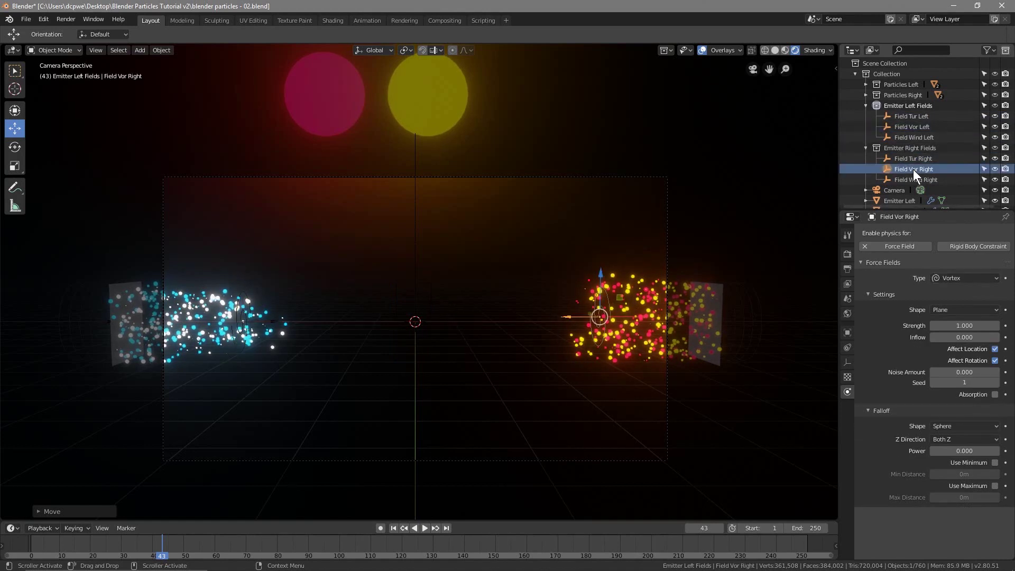
left_click(917, 179)
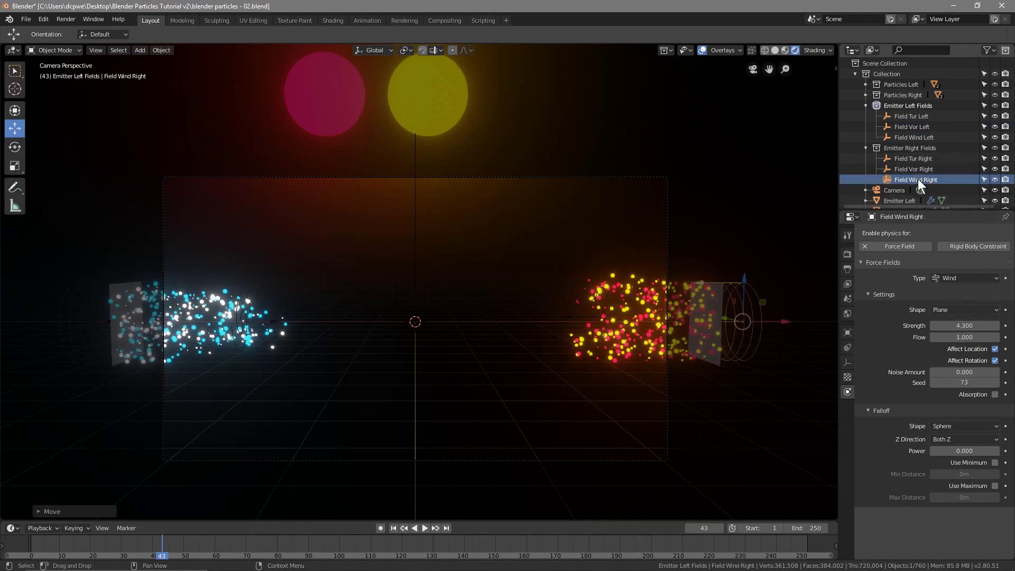
Set the wind strength of Field Wind Left to 4.3 and play the simulation from the first frame.
left_click(913, 138)
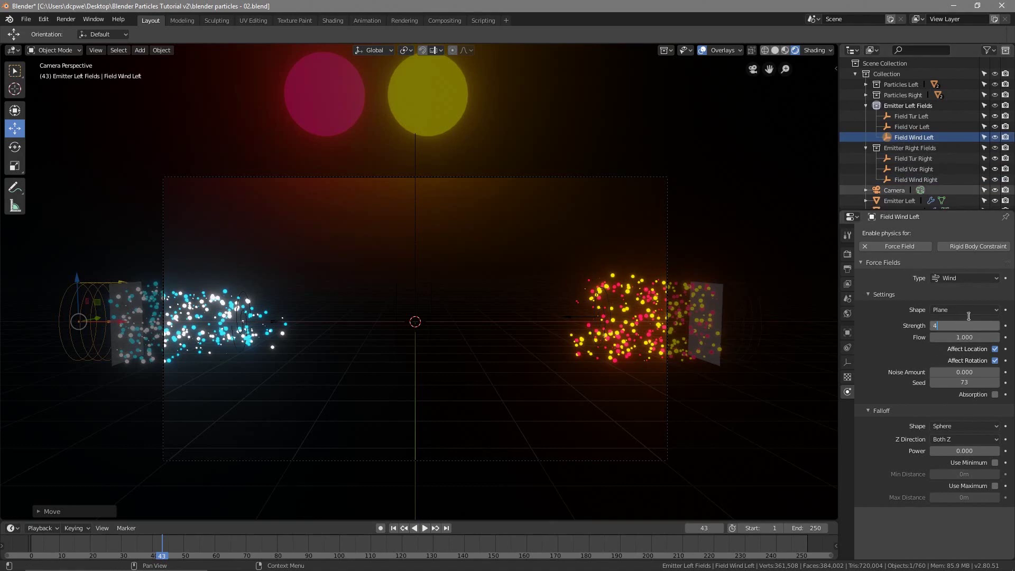
key("Return")
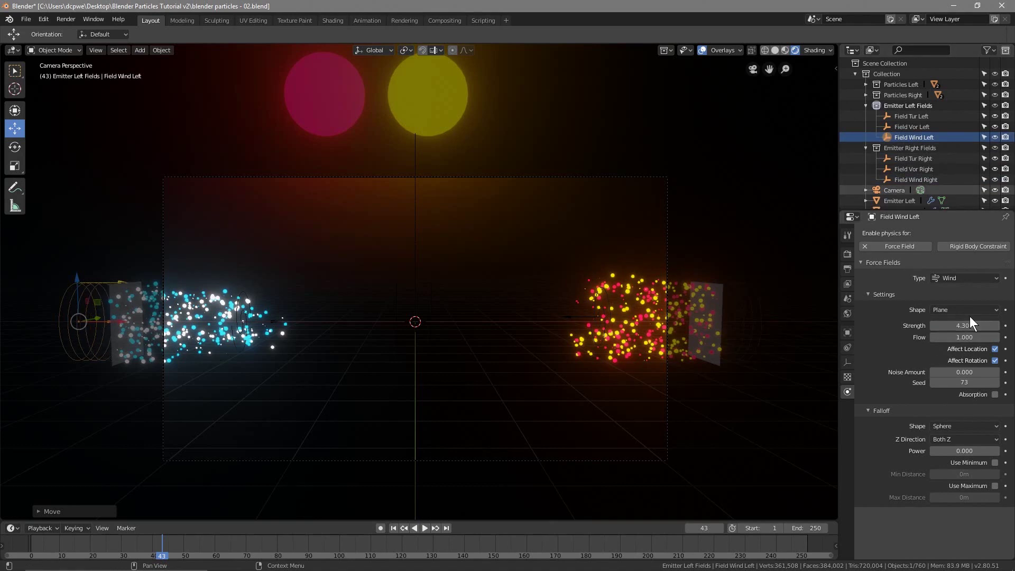
left_click(393, 528)
left_click(425, 528)
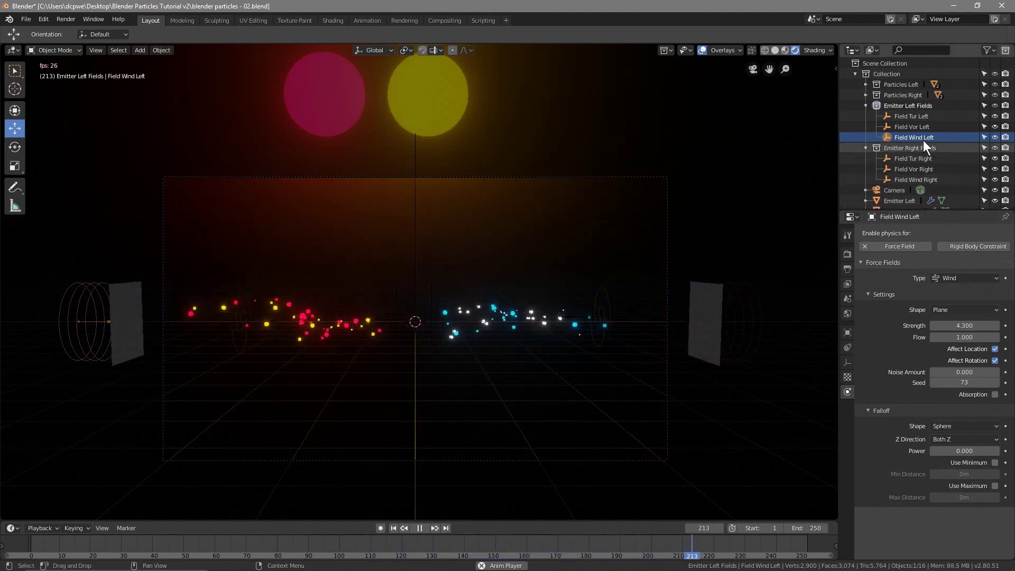
Set the wind strength of both Field Wind Left and Field Wind Right to 2.0, watching the particles before stopping playback.
left_click(974, 326)
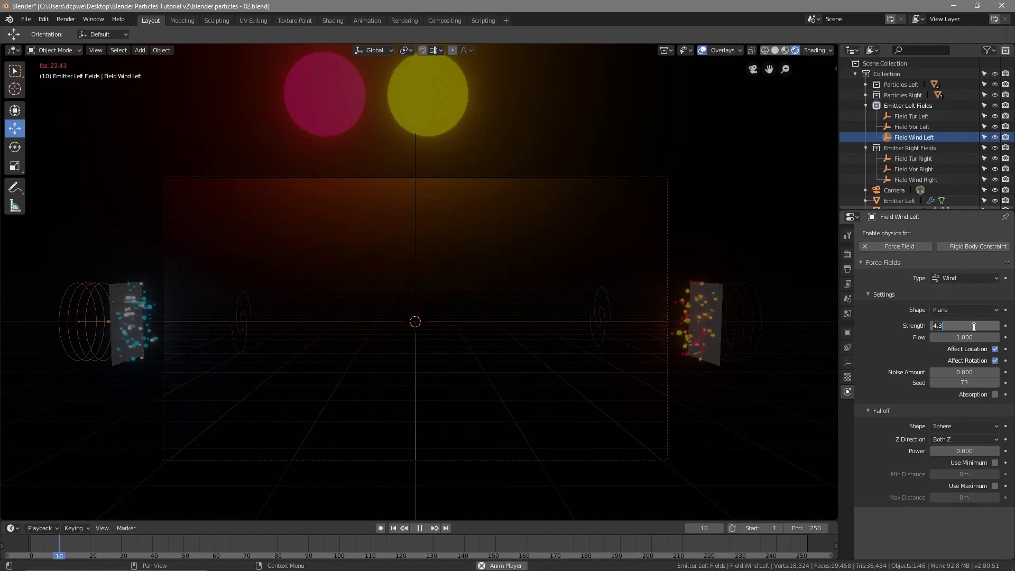
type("2")
key("Return")
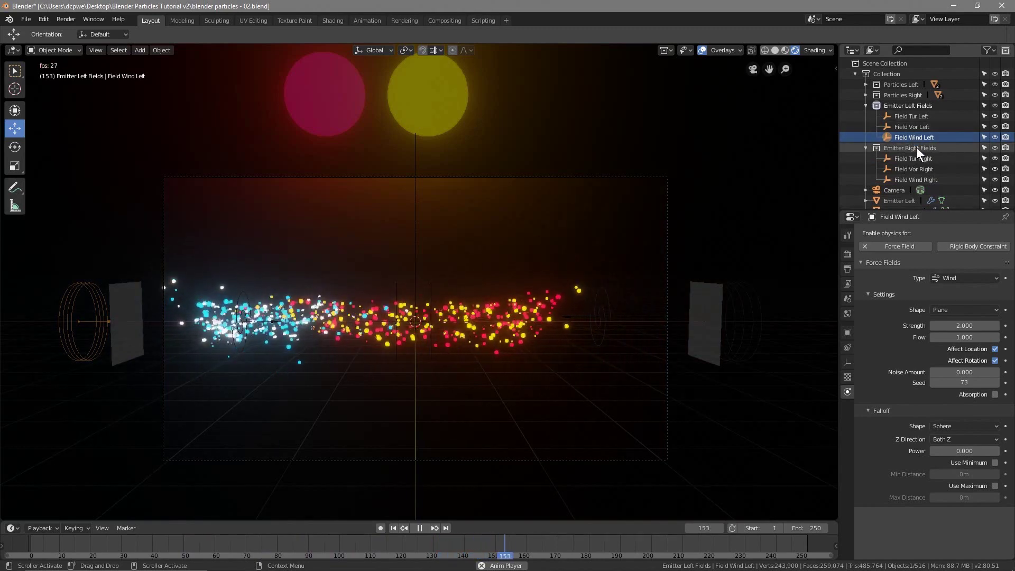
left_click(917, 180)
left_click(965, 326)
type("4.3")
key("Escape")
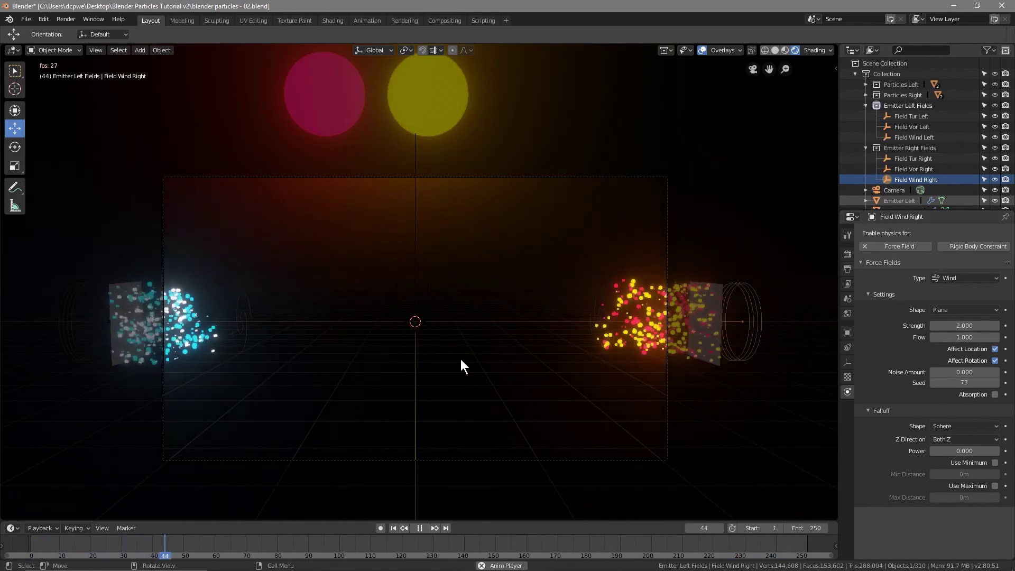
left_click(419, 527)
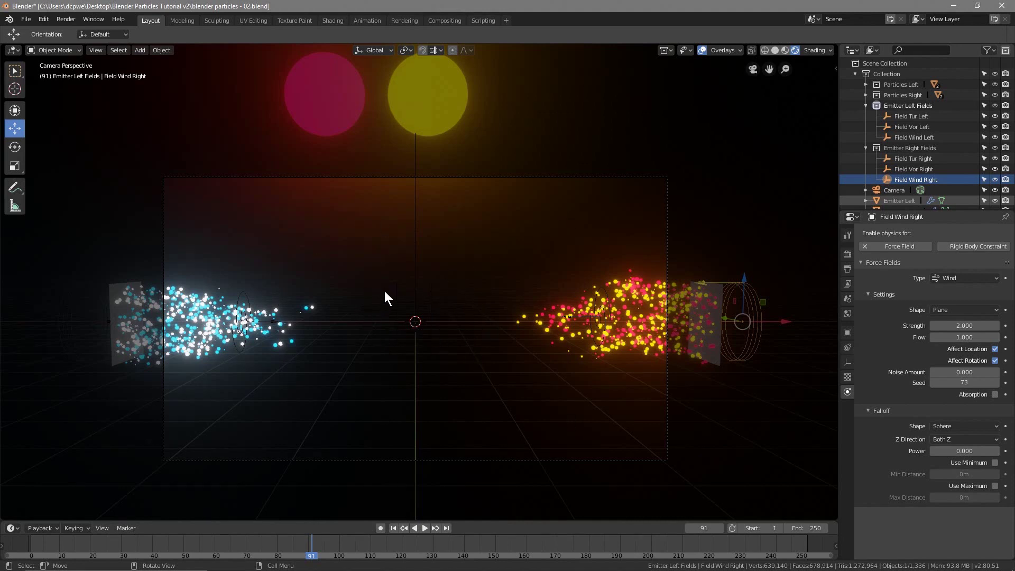
Select all four coloured particle spheres above the camera frame and move them slightly down along the Z axis.
scroll(408, 270, "down", 3)
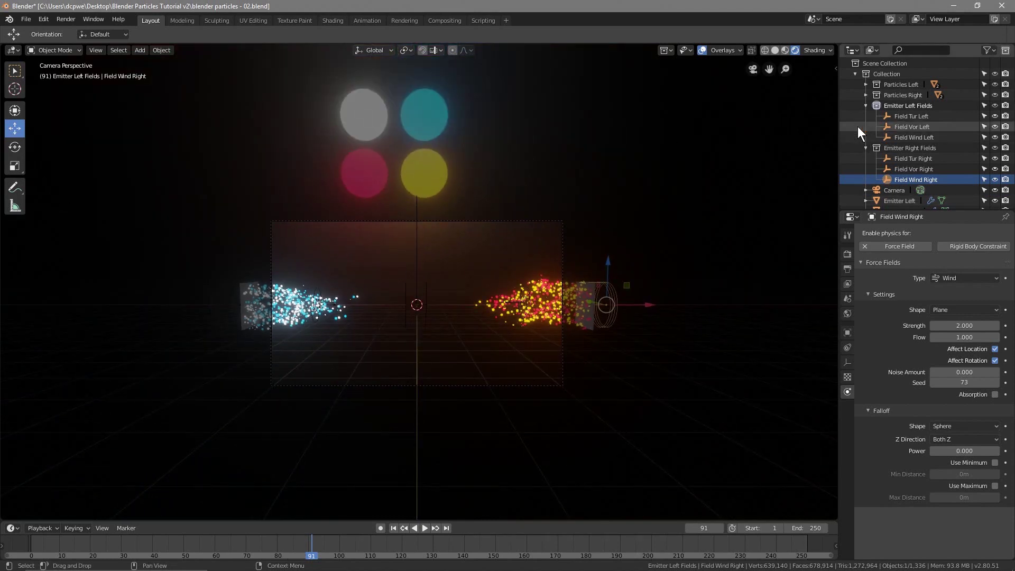
left_click(369, 166)
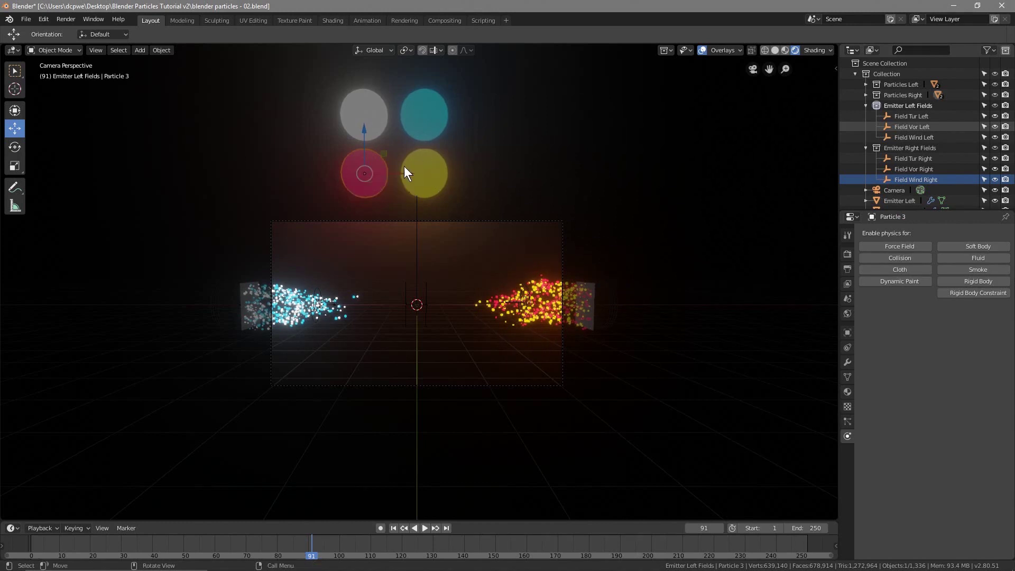
left_click(433, 170, "shift")
left_click(424, 124, "shift")
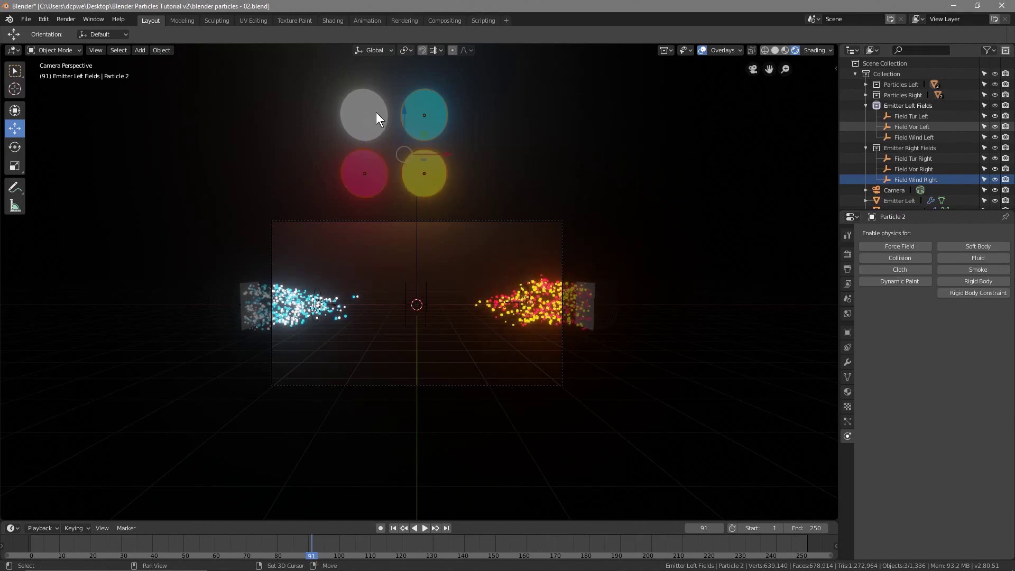
left_click(375, 112, "shift")
scroll(412, 169, "down", 2)
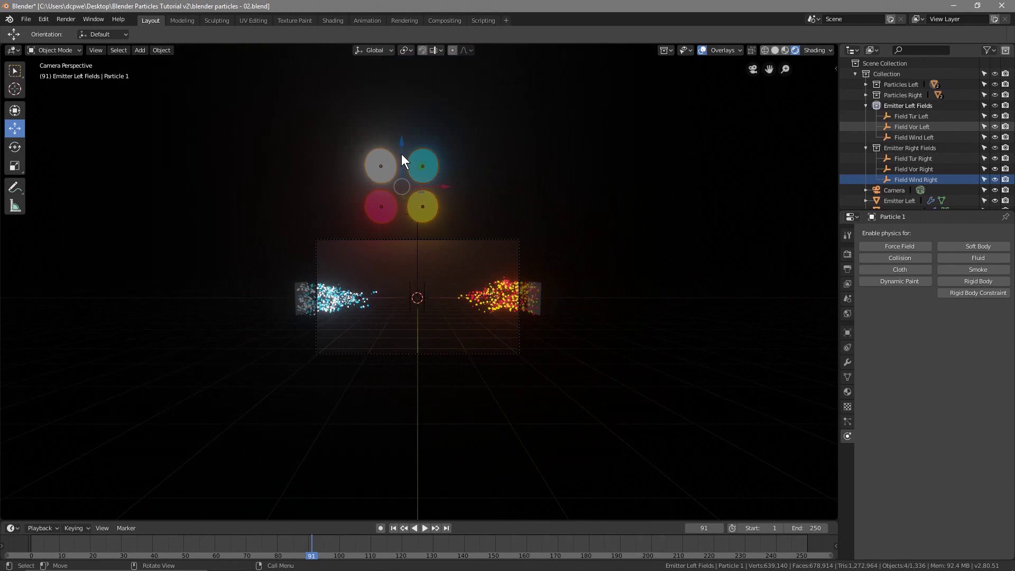
key("g")
key("z")
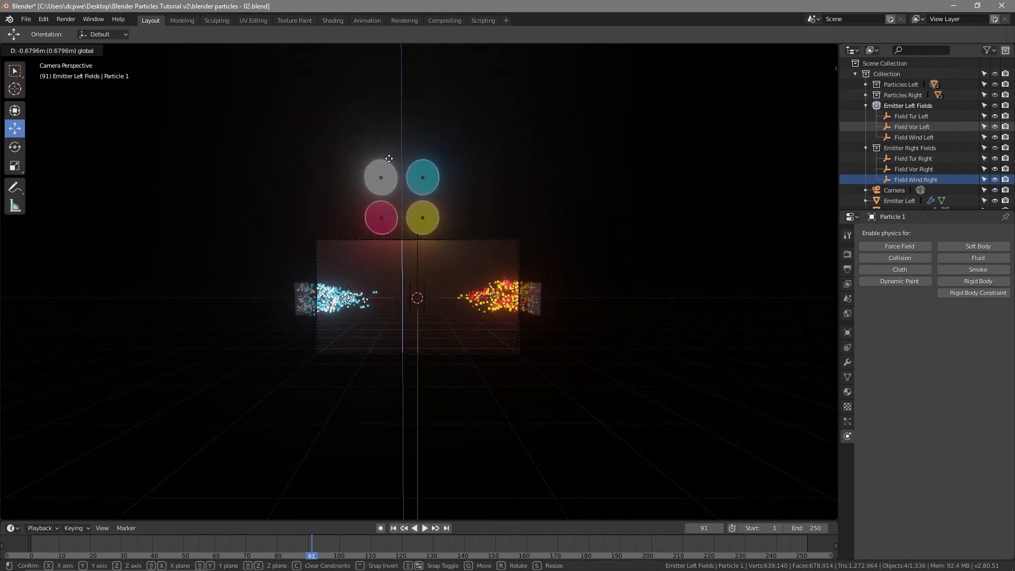
left_click(393, 224)
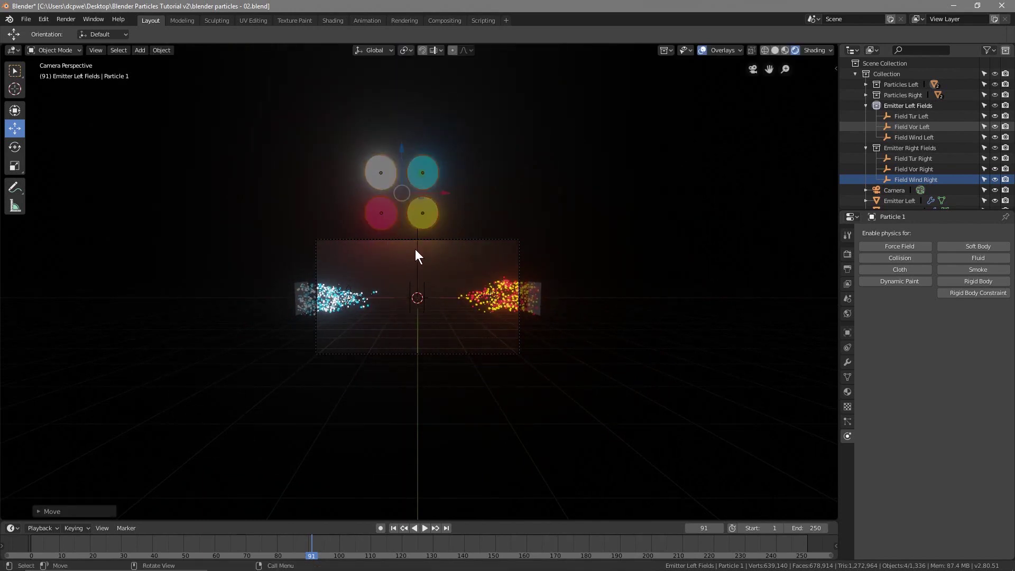
Move the four selected particle spheres up along the Z axis, well above the camera frame.
key("g")
key("z")
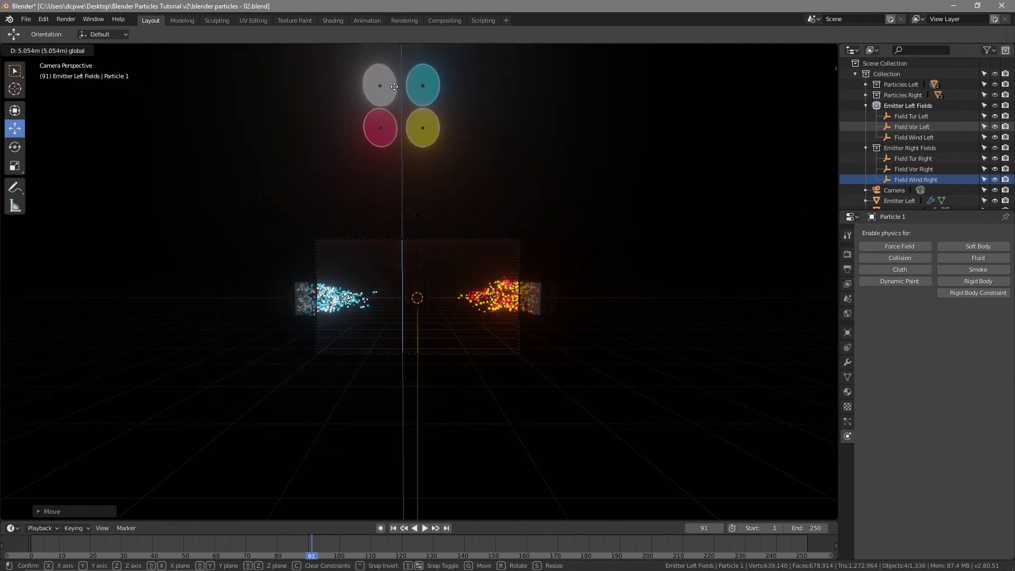
left_click(394, 67)
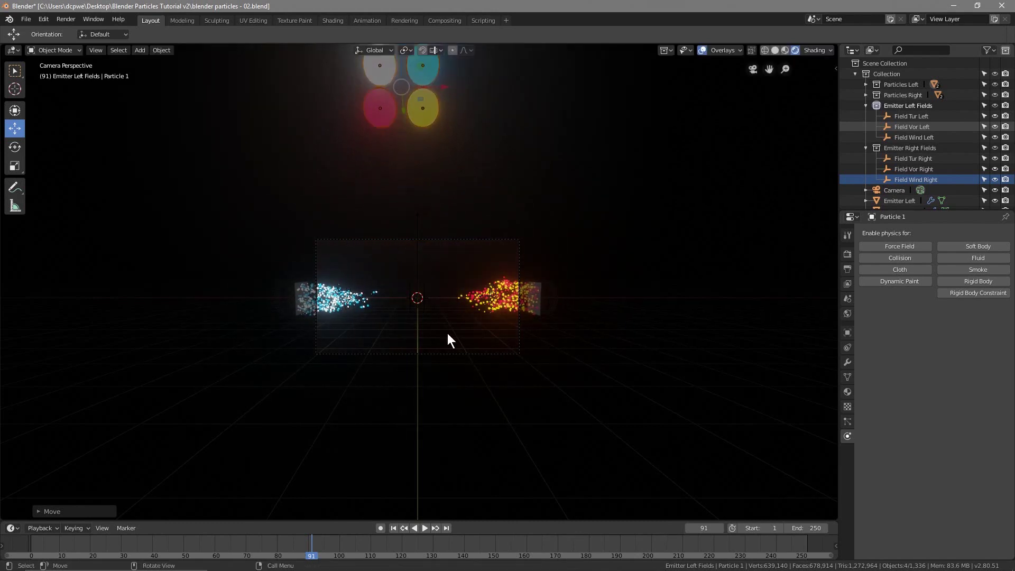
scroll(448, 333, "up", 5)
scroll(544, 290, "down", 3)
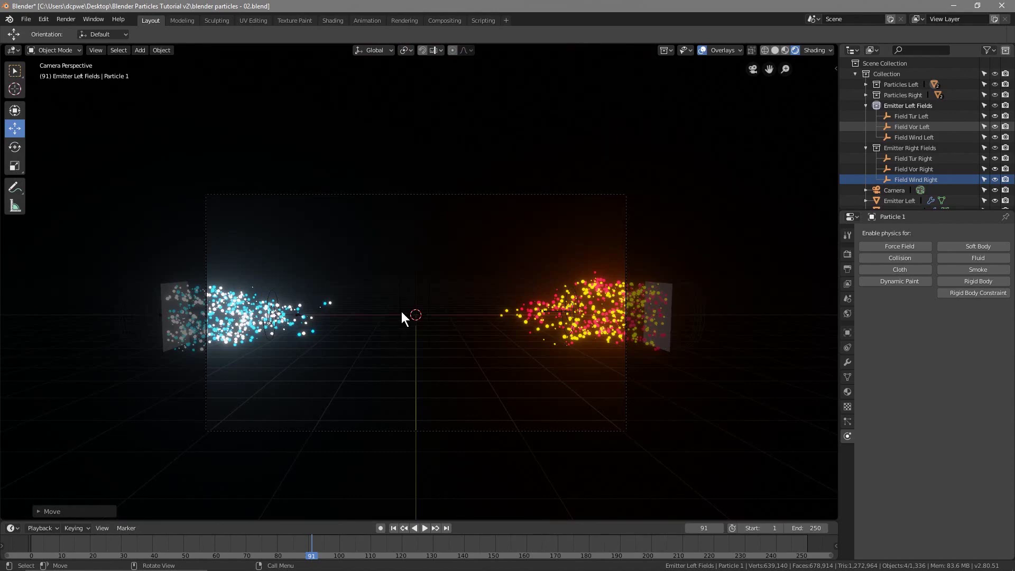
Examine the scene from the right side in solid shading to locate the camera, emitters and particle spheres.
key("KP_3")
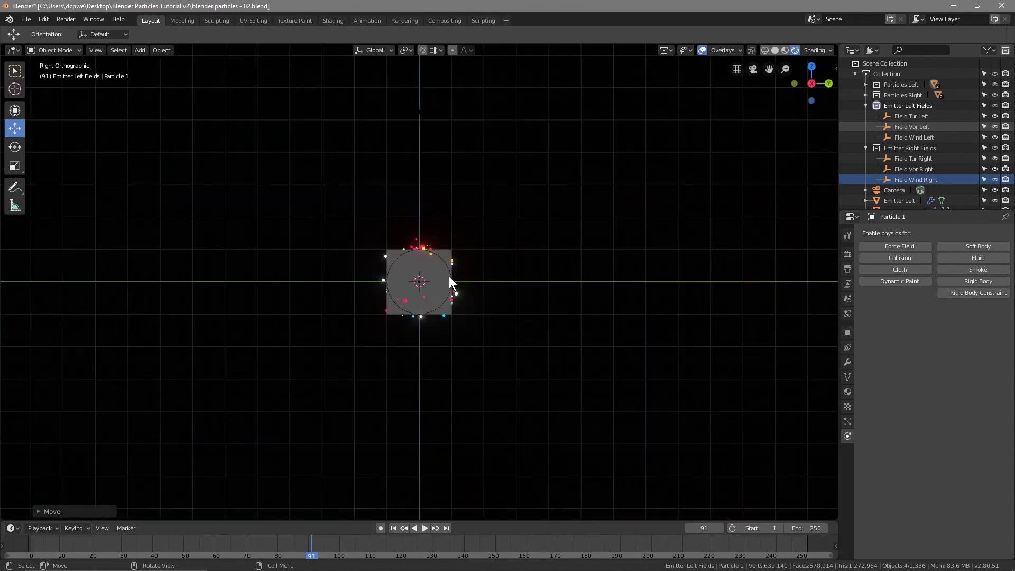
scroll(449, 276, "down", 6)
scroll(472, 277, "down", 1)
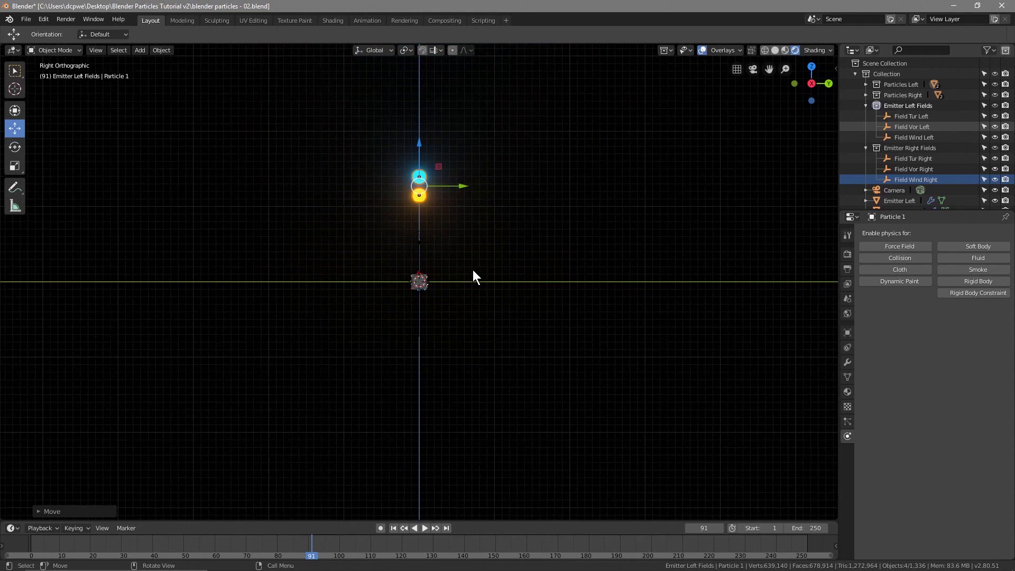
scroll(472, 277, "up", 3)
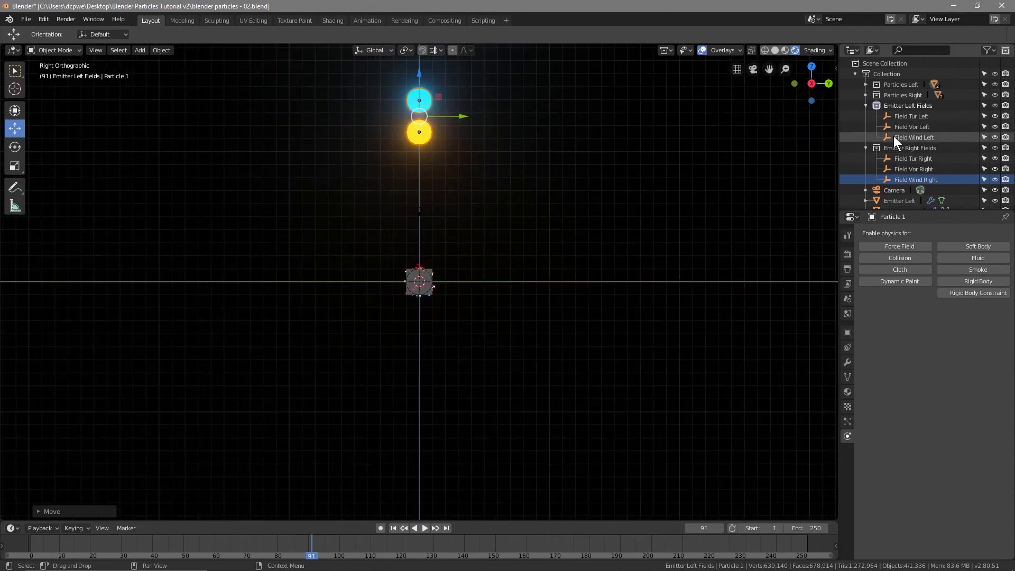
scroll(903, 157, "down", 2)
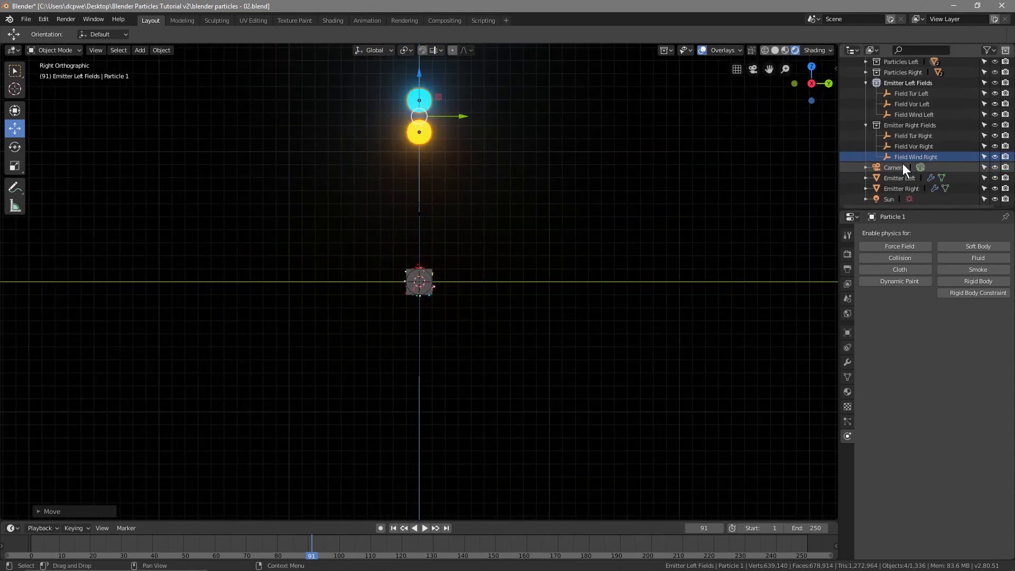
left_click(776, 50)
scroll(479, 271, "down", 1)
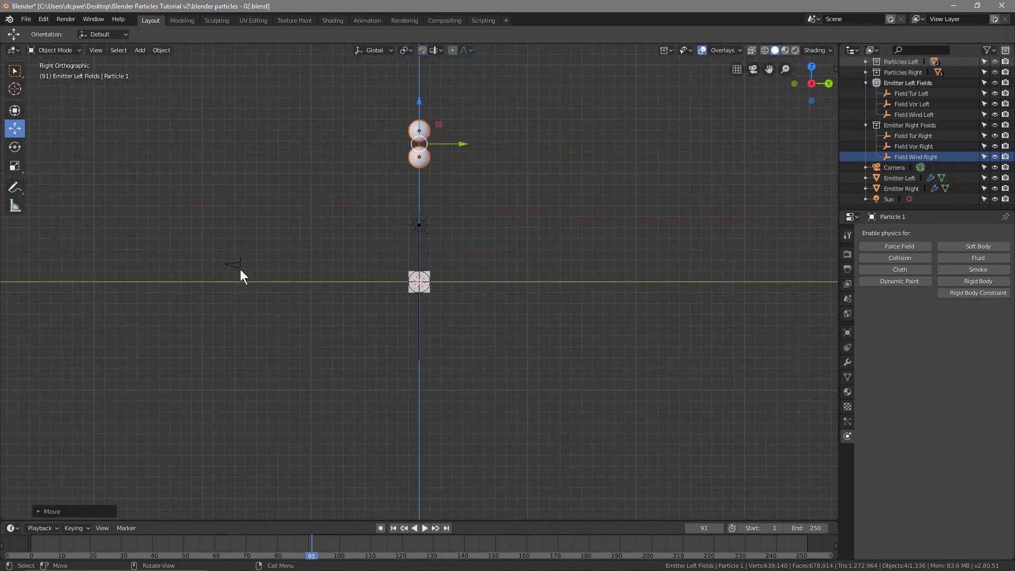
scroll(239, 269, "up", 3)
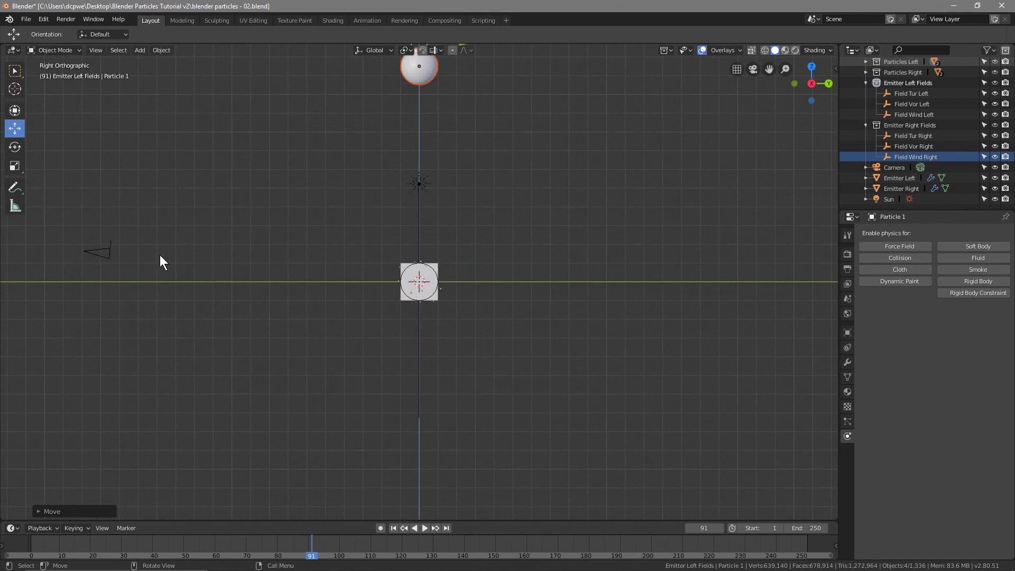
scroll(164, 263, "down", 2)
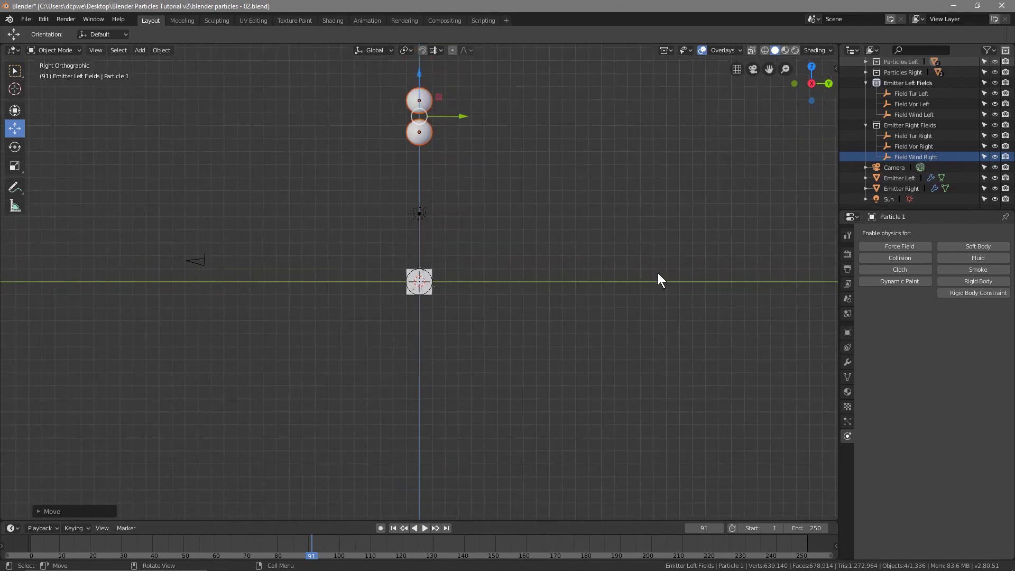
Add a spot light and move it along the Y axis to about 23.6 m, behind the emitters opposite the camera.
key("shift+a")
mouse_move(600, 273)
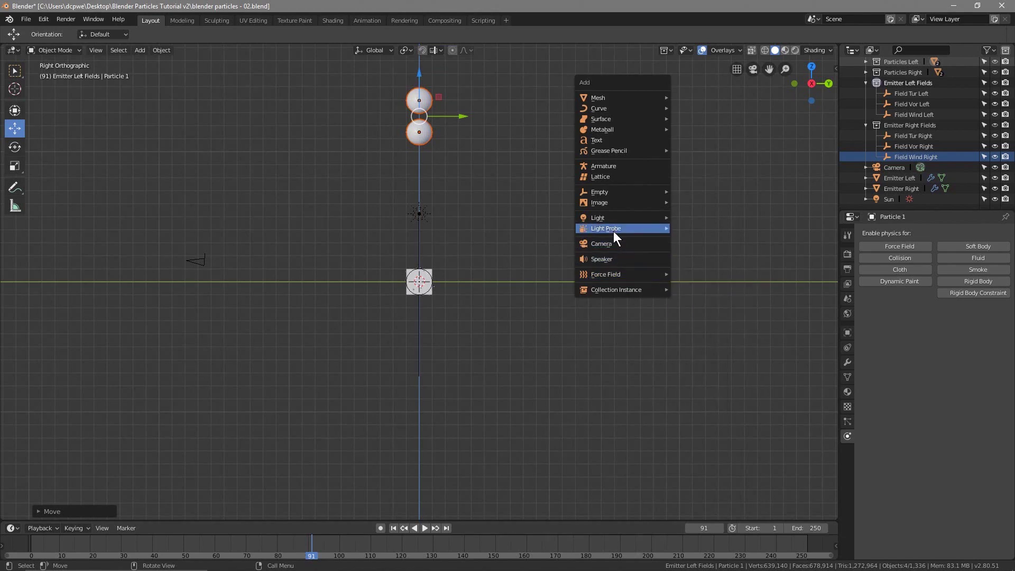
mouse_move(617, 218)
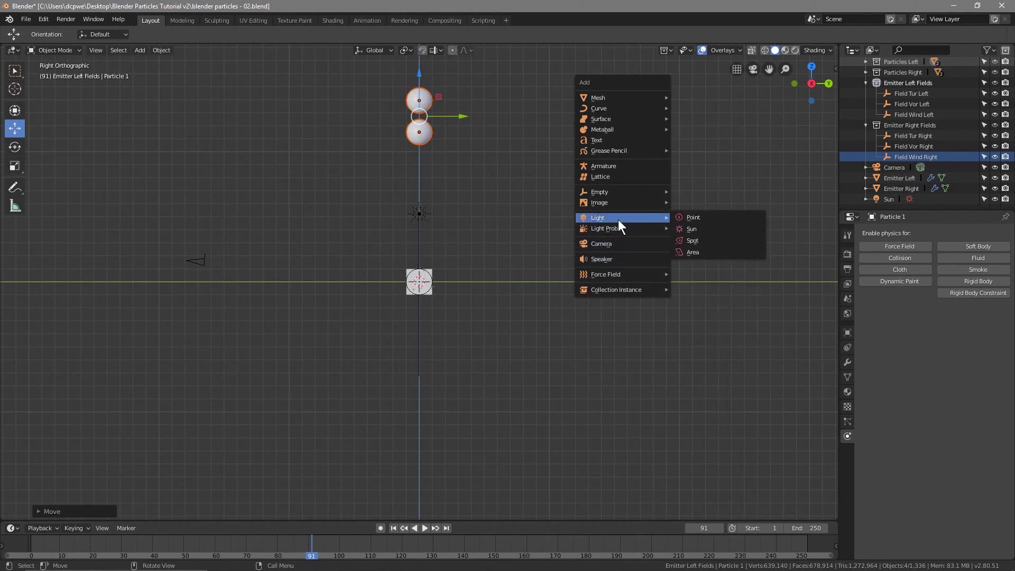
left_click(691, 241)
left_click_drag(460, 279, 764, 285)
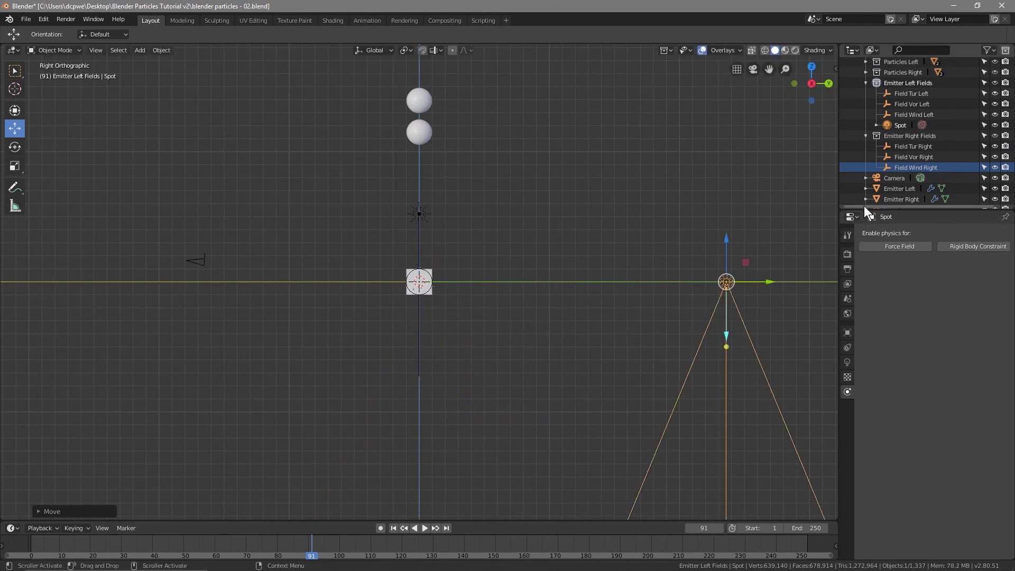
Set the spot light's X rotation to -90° so it points at the emitters and camera, and save the file.
left_click(848, 332)
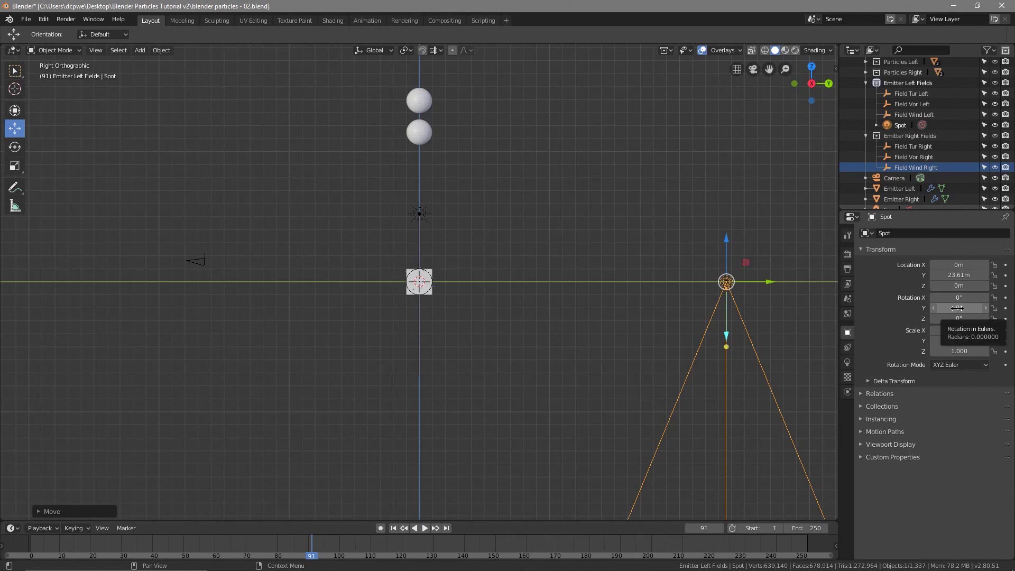
left_click_drag(958, 297, 809, 297)
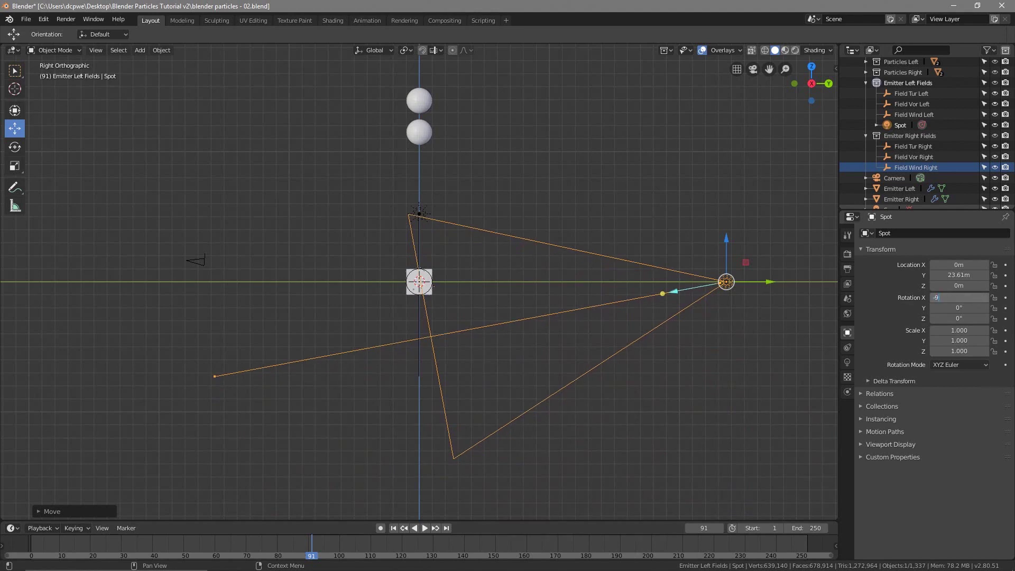
key("Return")
left_click_drag(715, 281, 533, 282)
key("ctrl+z")
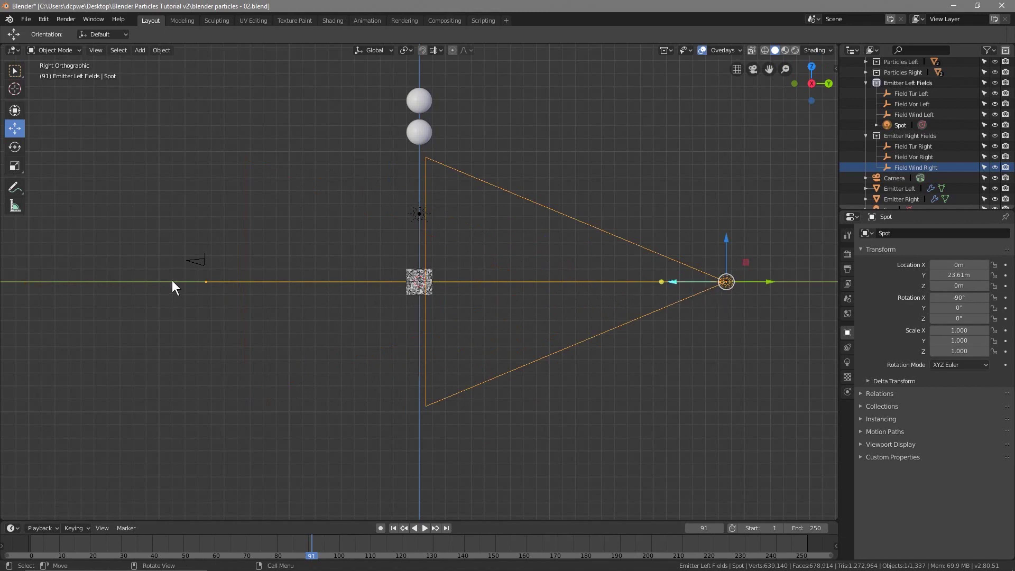
key("ctrl+s")
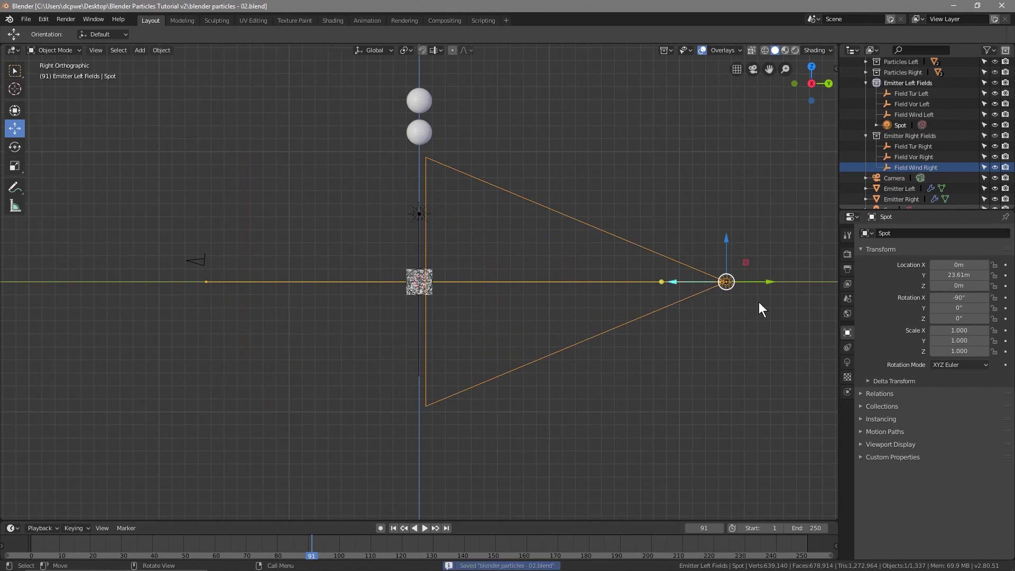
Set the spot light's power to 1000 W and its color to red, and preview it rendered through the camera.
left_click(847, 362)
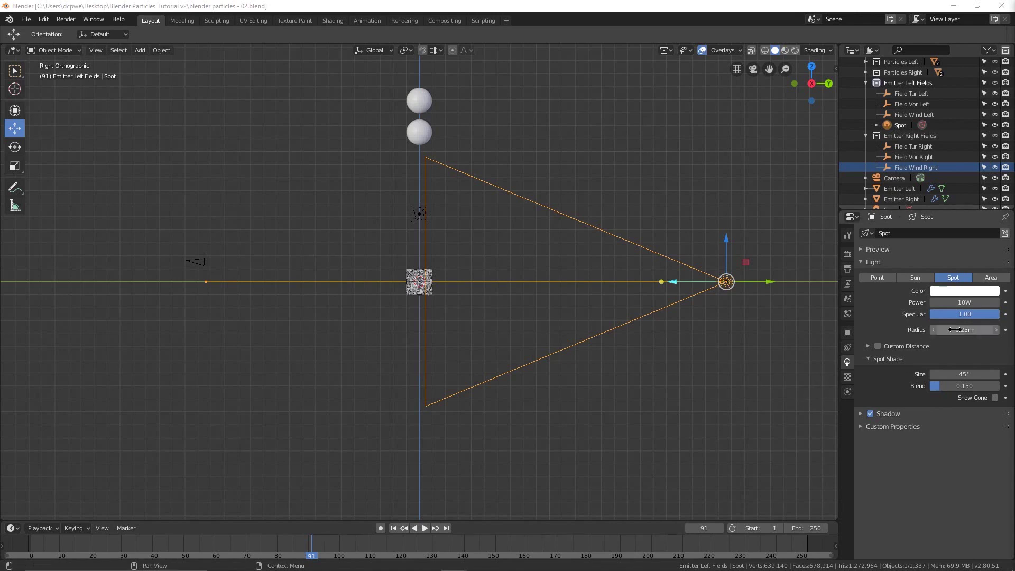
left_click(968, 302)
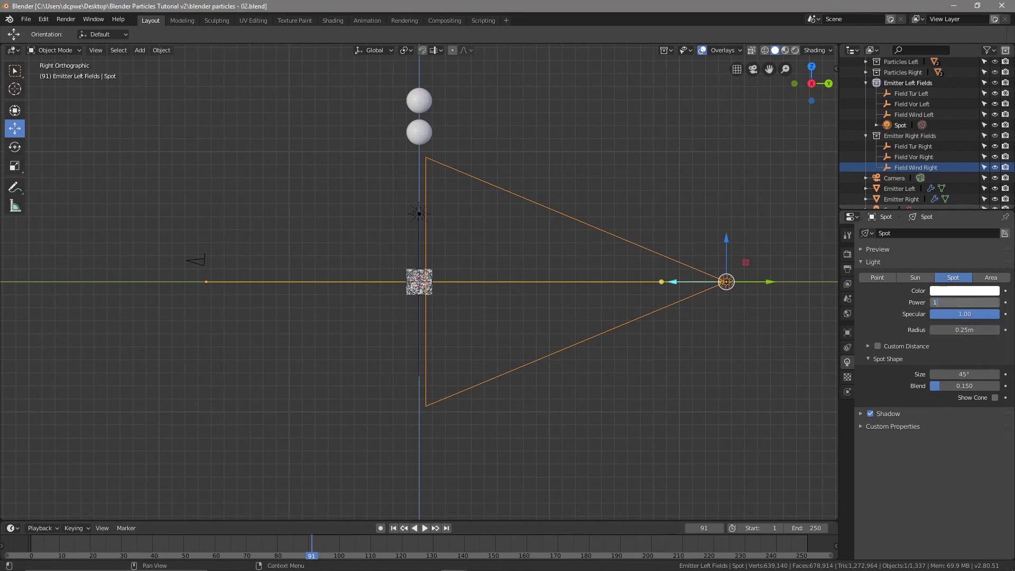
type("1000")
key("Return")
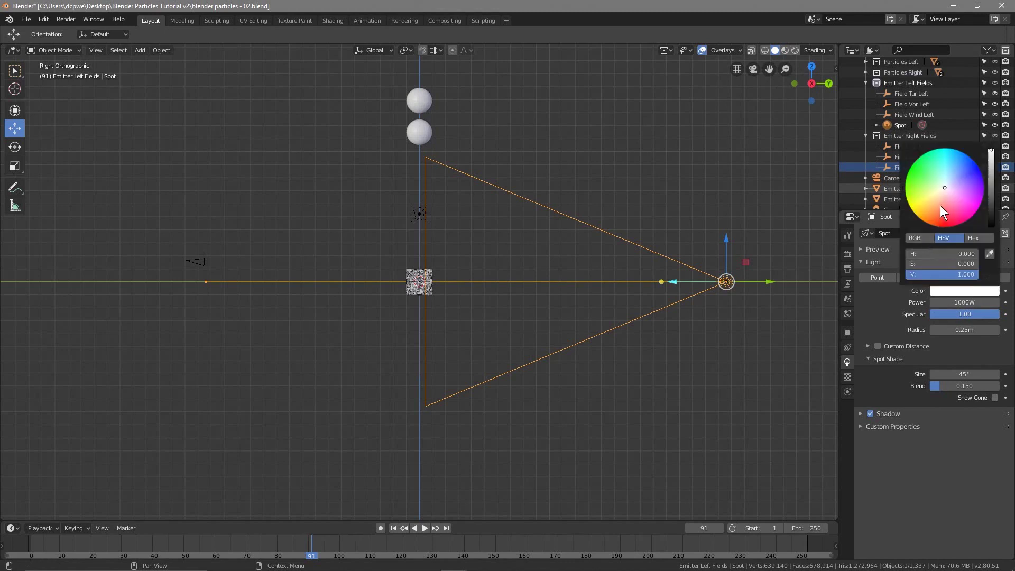
left_click_drag(940, 206, 948, 227)
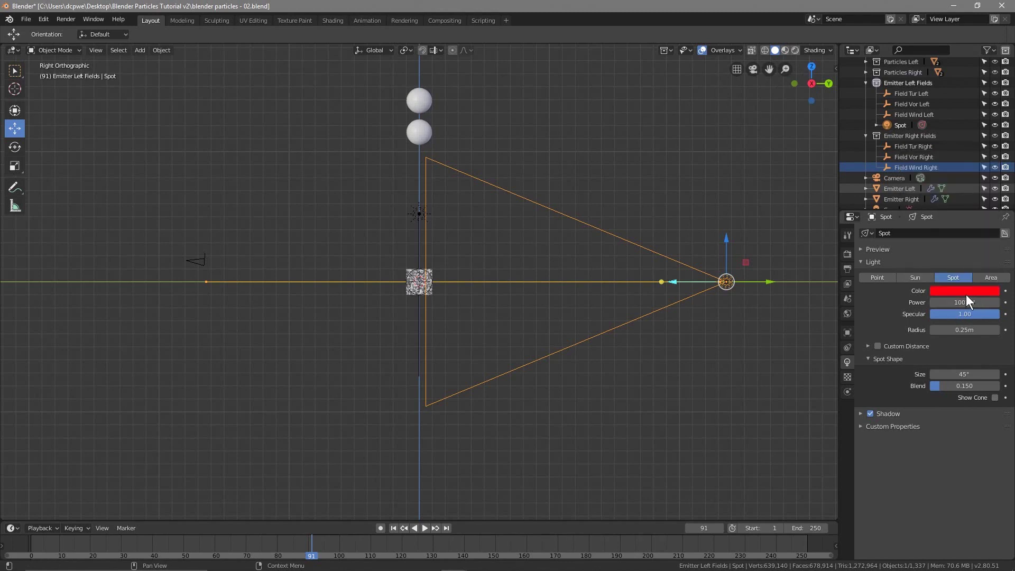
left_click(795, 50)
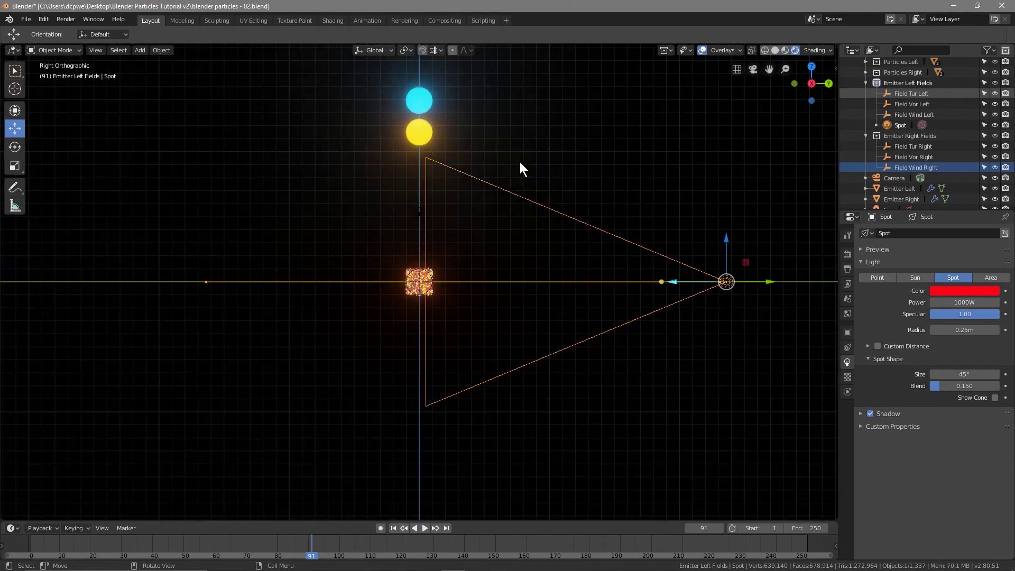
key("KP_0")
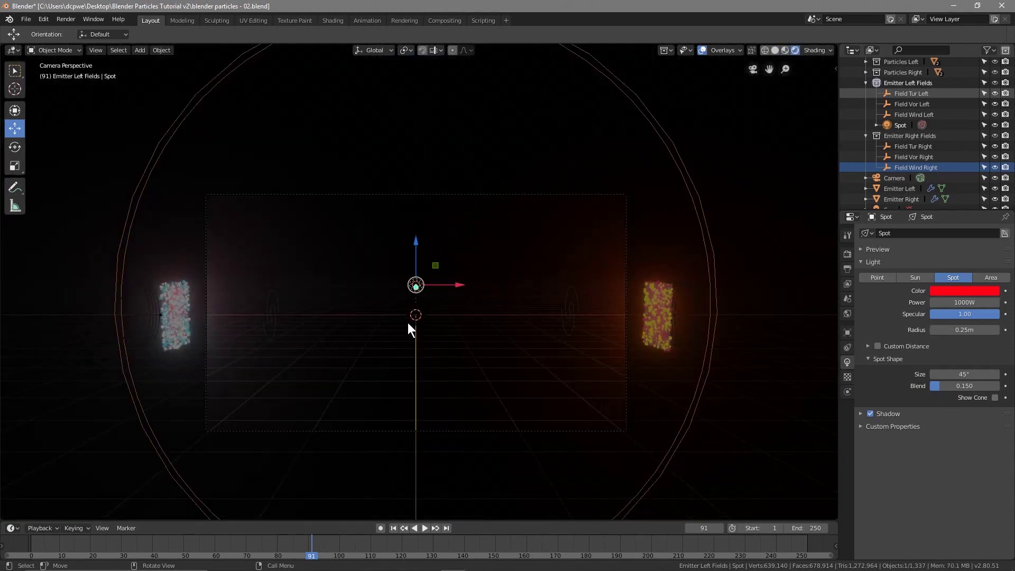
Open the world's shader nodes in the Shading workspace, with the viewport showing the rendered camera view.
left_click(334, 20)
left_click(204, 335)
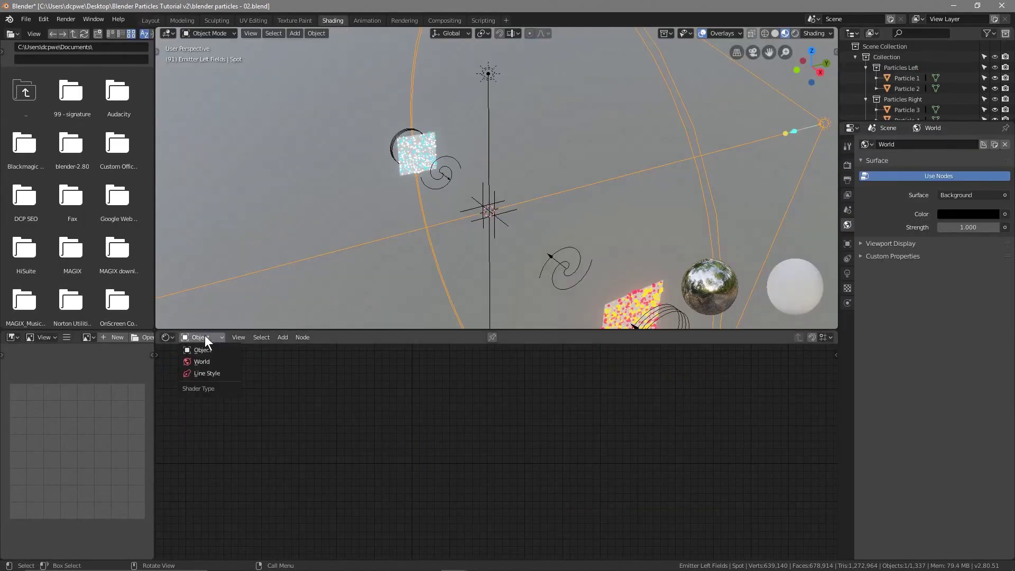
left_click(202, 362)
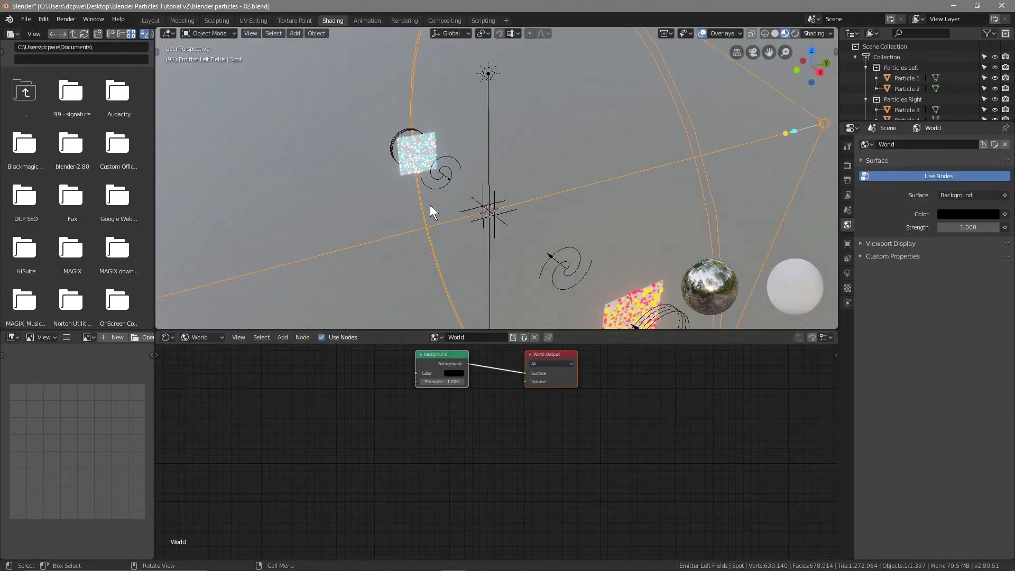
key("KP_0")
left_click(795, 33)
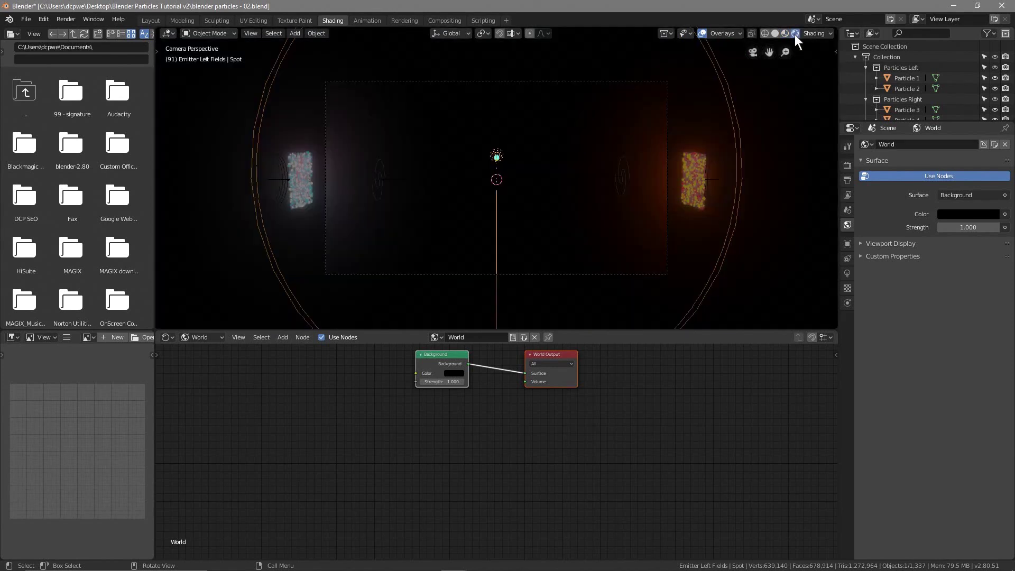
Add a Volume Scatter node below the Background node and connect it to the World Output's Volume input.
middle_click_drag(489, 429, 471, 467)
scroll(566, 453, "up", 3)
scroll(502, 492, "down", 1)
key("shift+a")
mouse_move(498, 486)
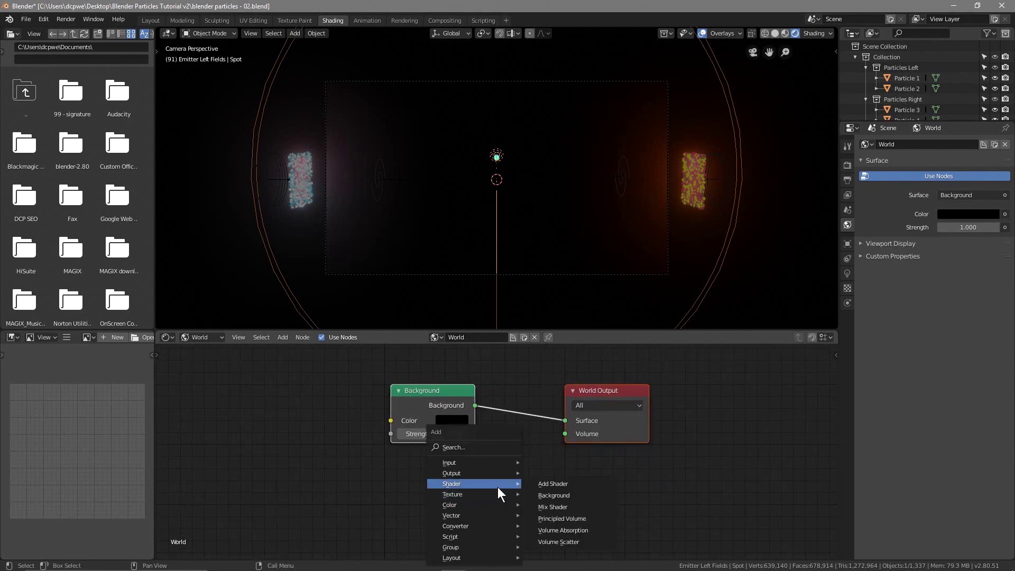
left_click(561, 542)
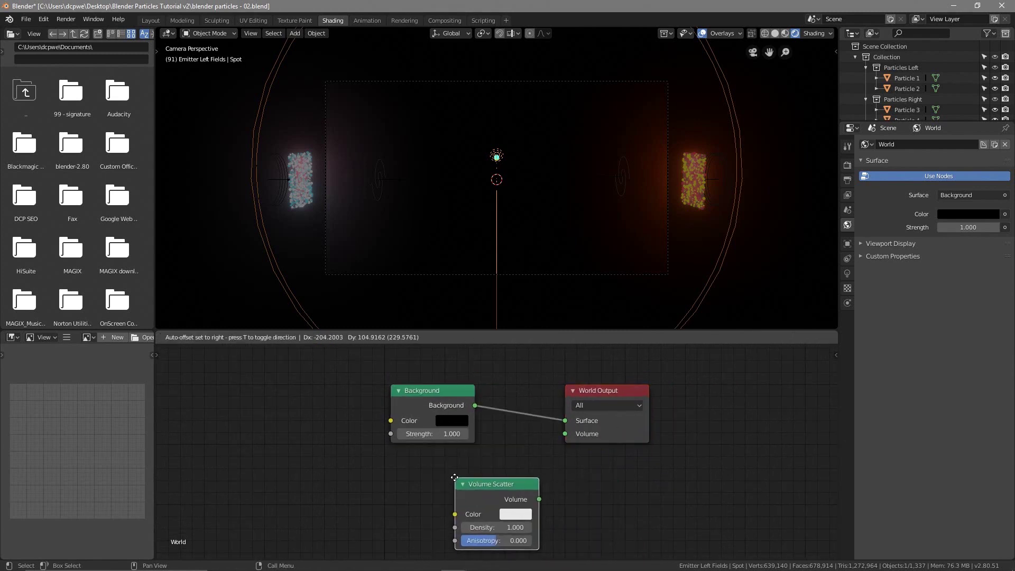
left_click(544, 489)
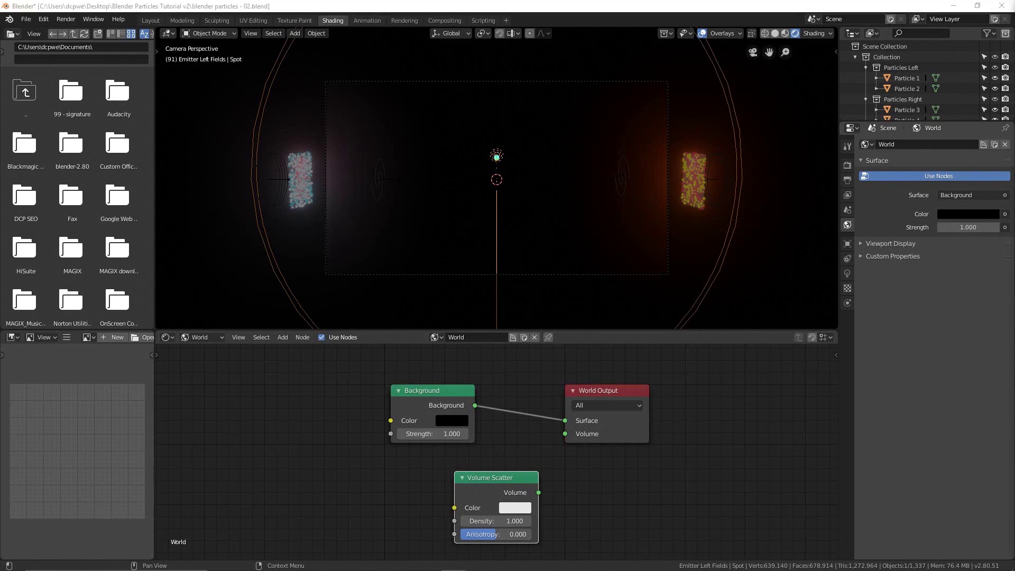
left_click_drag(538, 492, 537, 491)
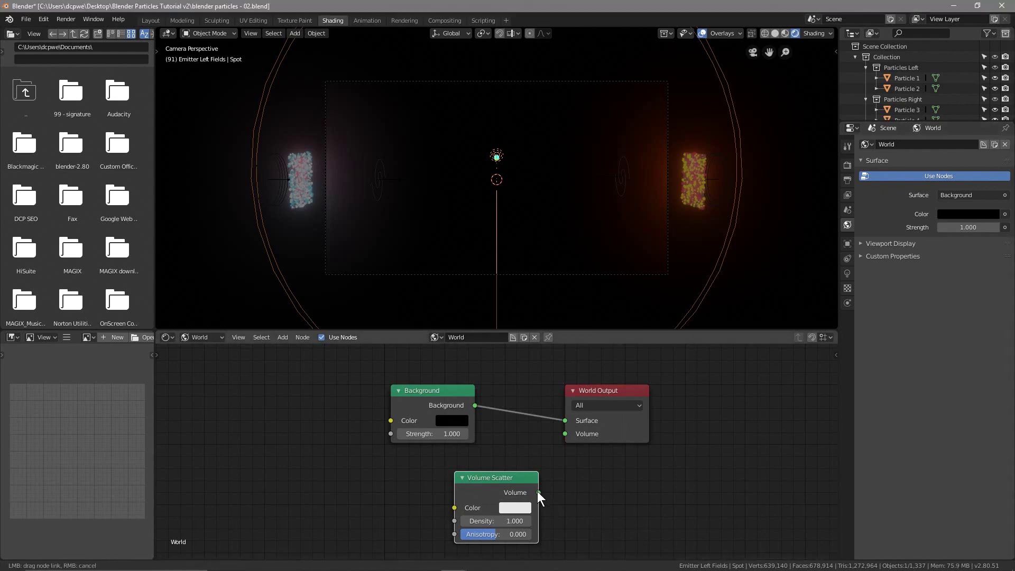
left_click_drag(559, 435, 565, 438)
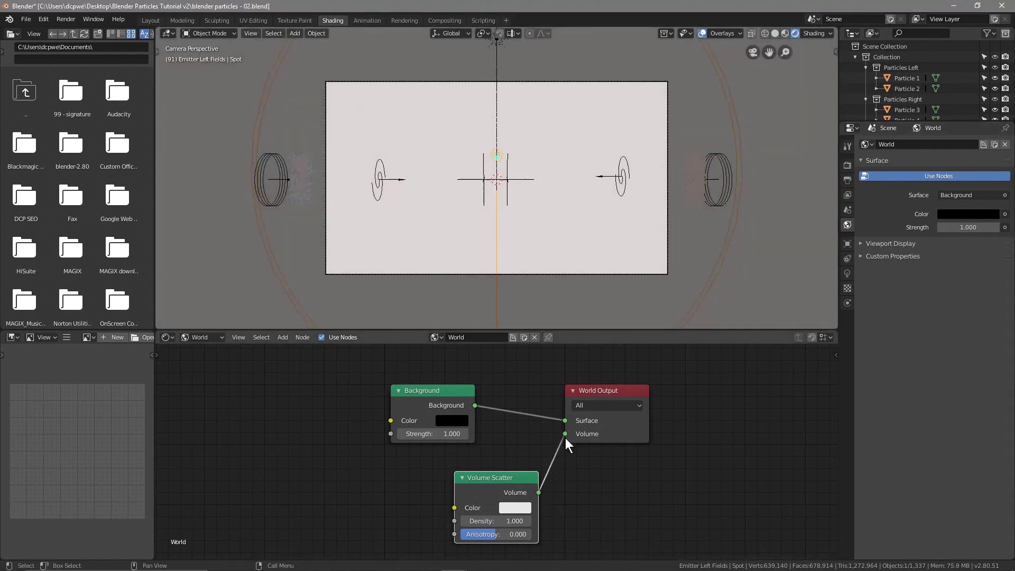
Set the Volume Scatter node's density to 0.015 and its anisotropy to 0.964.
left_click(523, 521)
type("1.0")
type("0")
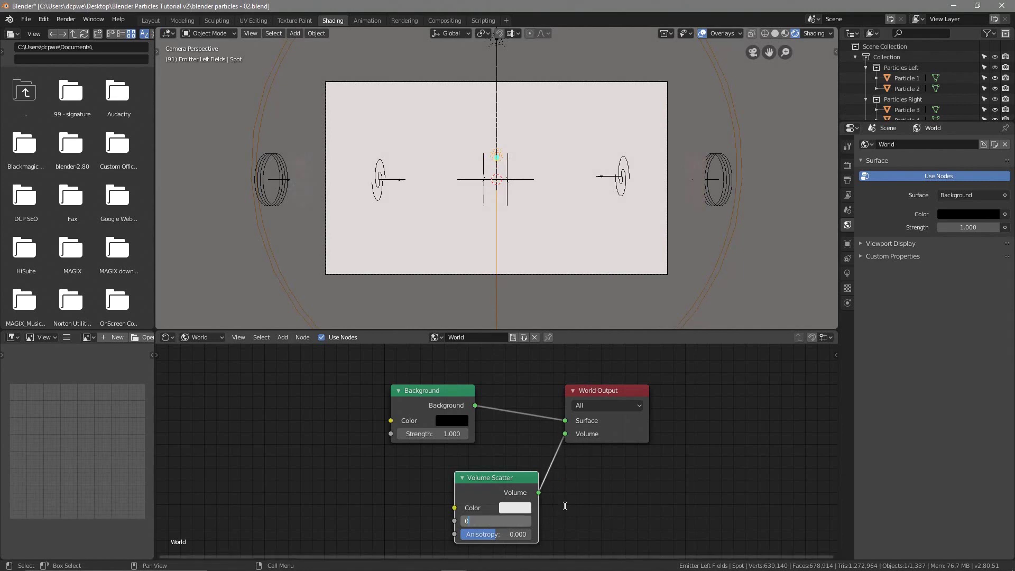
type(".015")
key("Return")
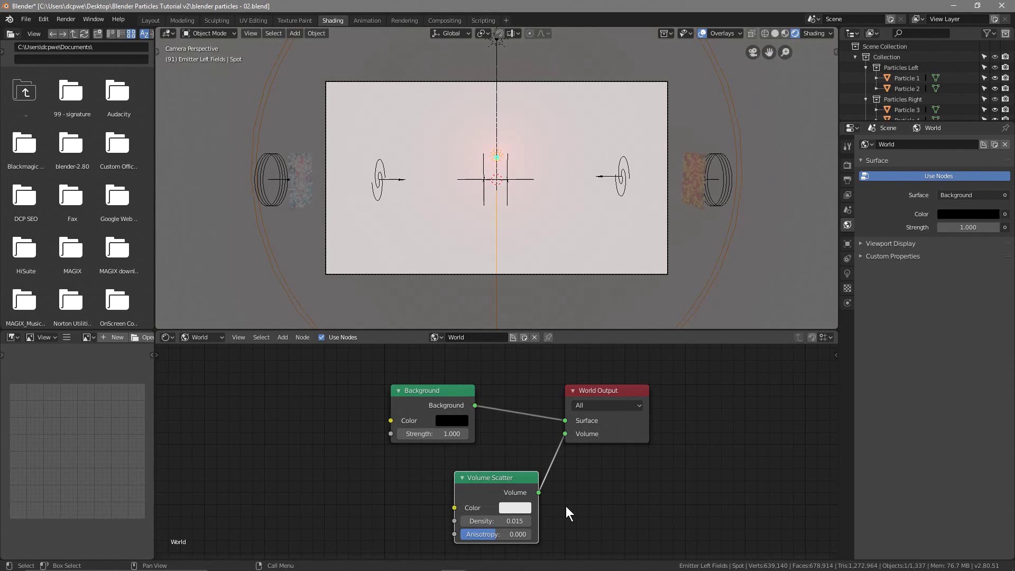
left_click(509, 533)
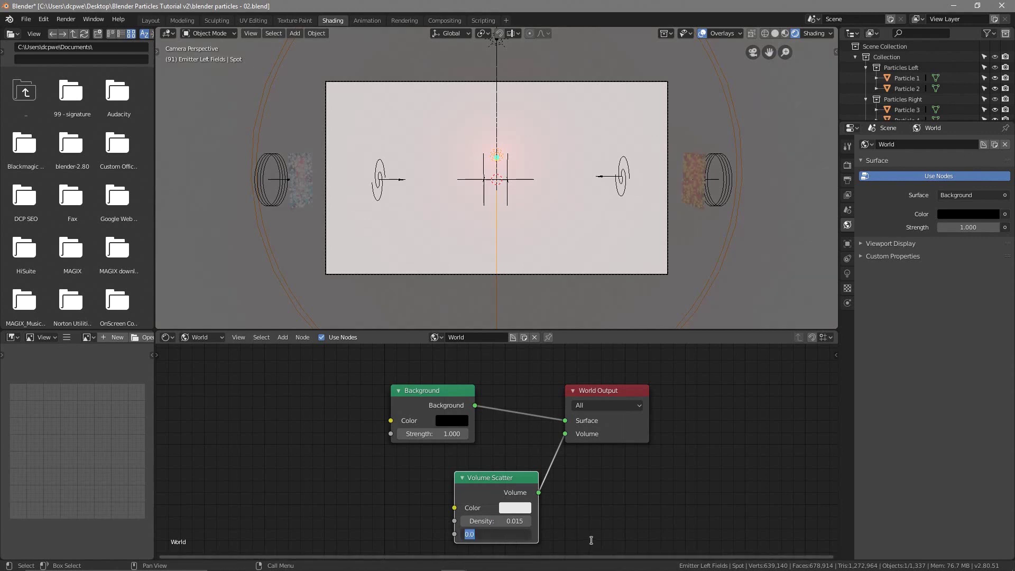
type("0.964")
key("Return")
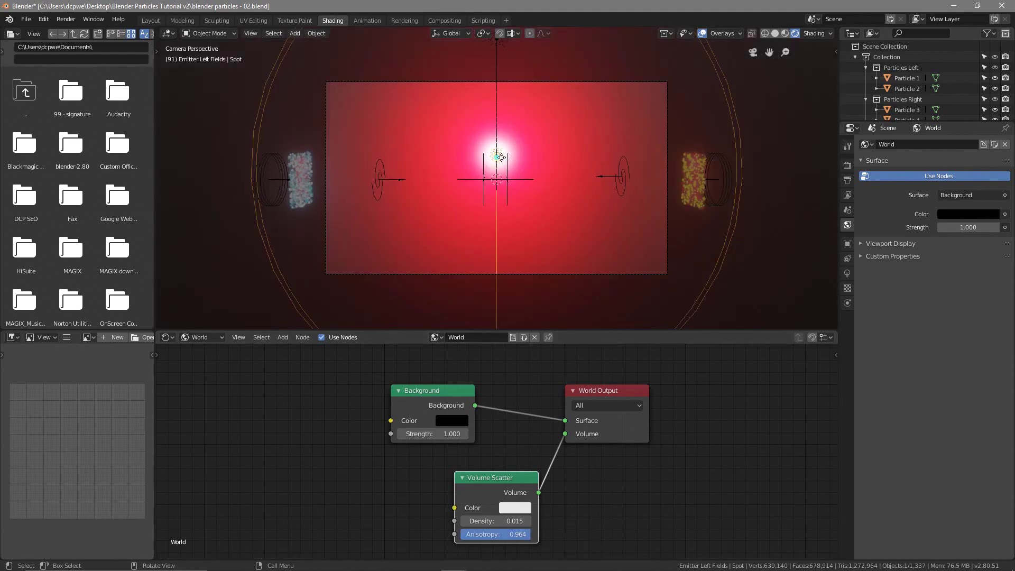
Return to the Layout workspace and lower the spot light vertically so its glow centers between the two emitters.
left_click(151, 20)
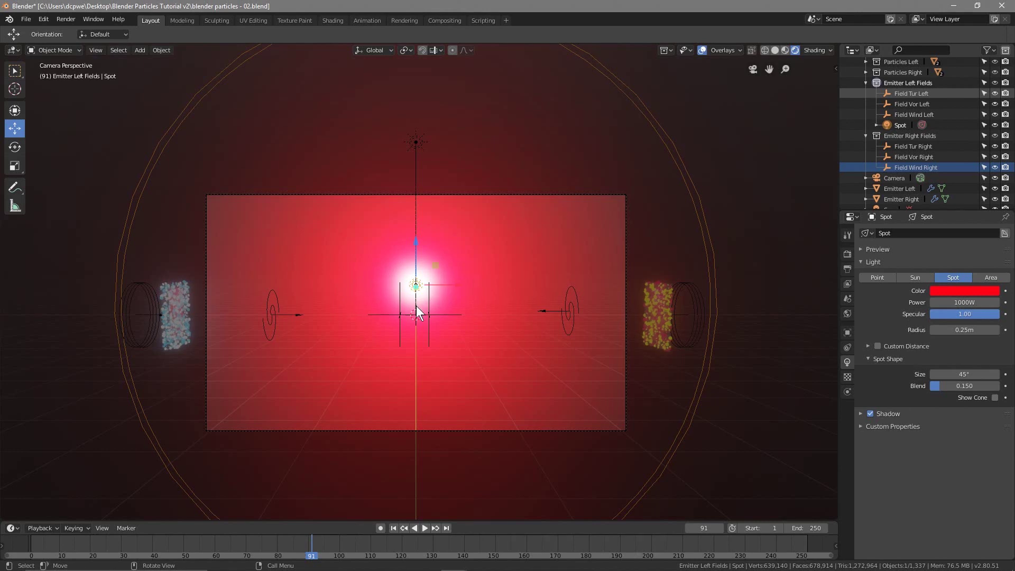
left_click_drag(415, 242, 413, 270)
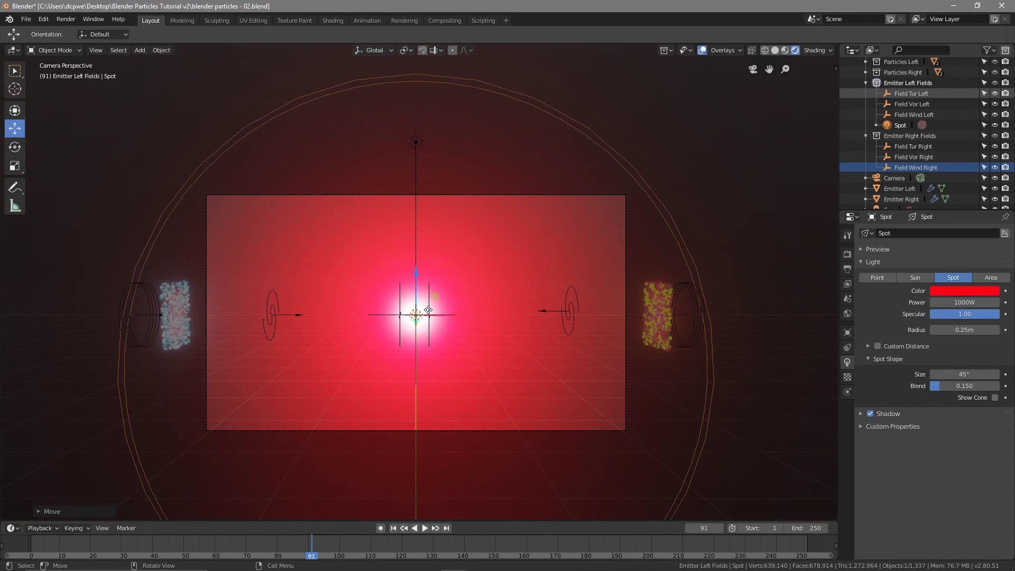
scroll(434, 345, "up", 4)
scroll(418, 333, "down", 2)
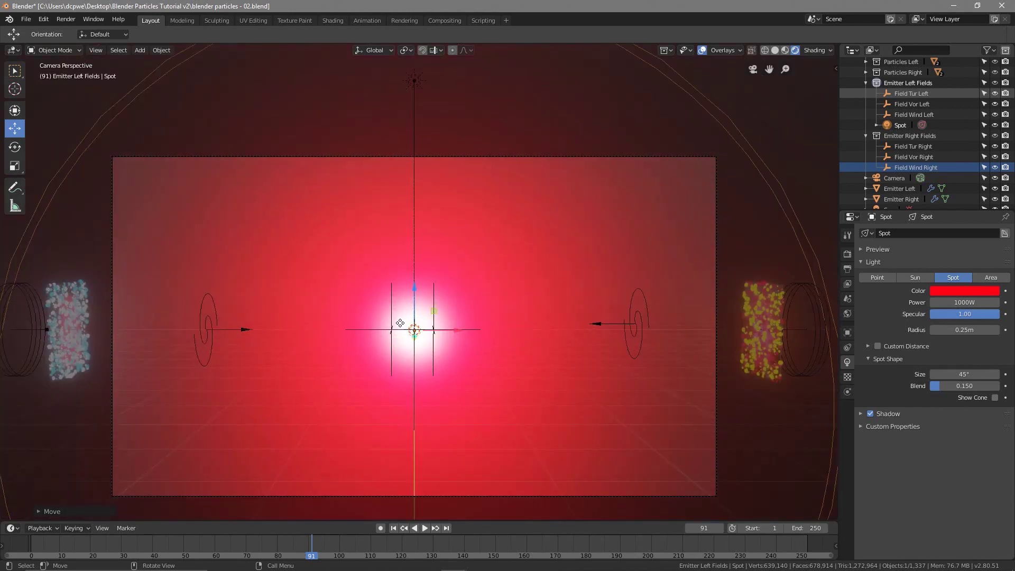
Add a UV sphere at the scene's center and give it a Wireframe modifier.
key("shift+a")
mouse_move(401, 323)
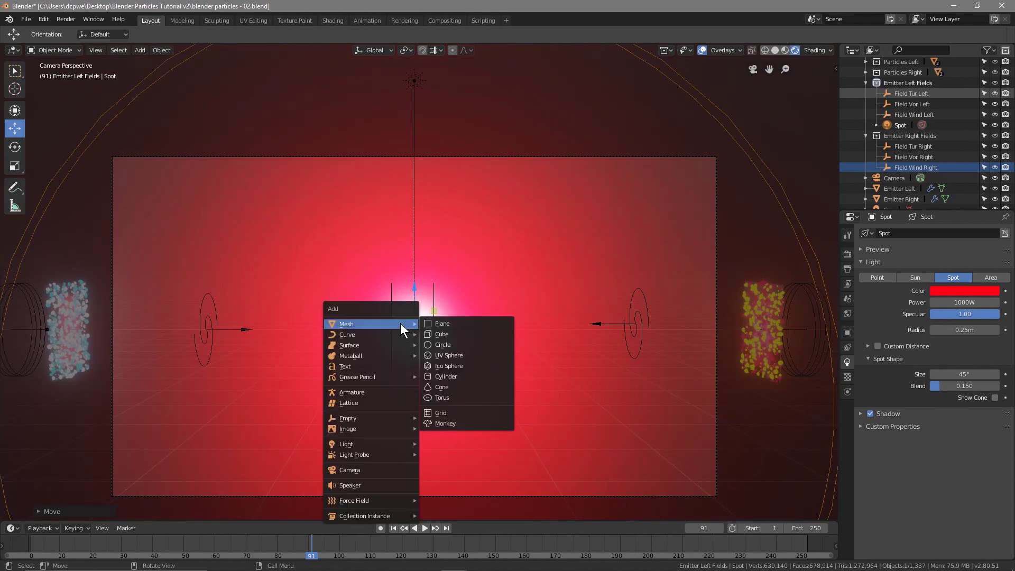
left_click(452, 356)
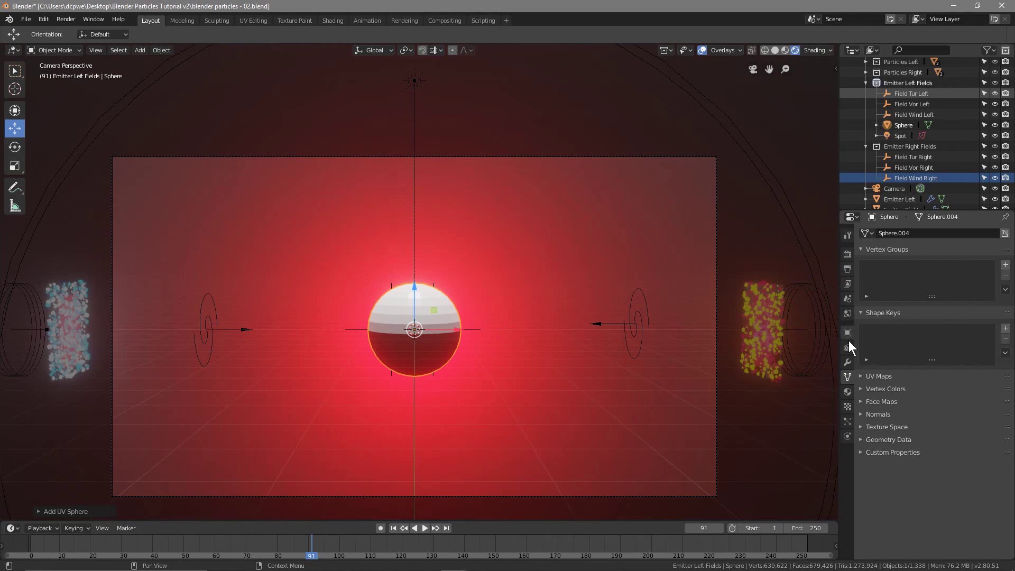
left_click(848, 363)
left_click(894, 234)
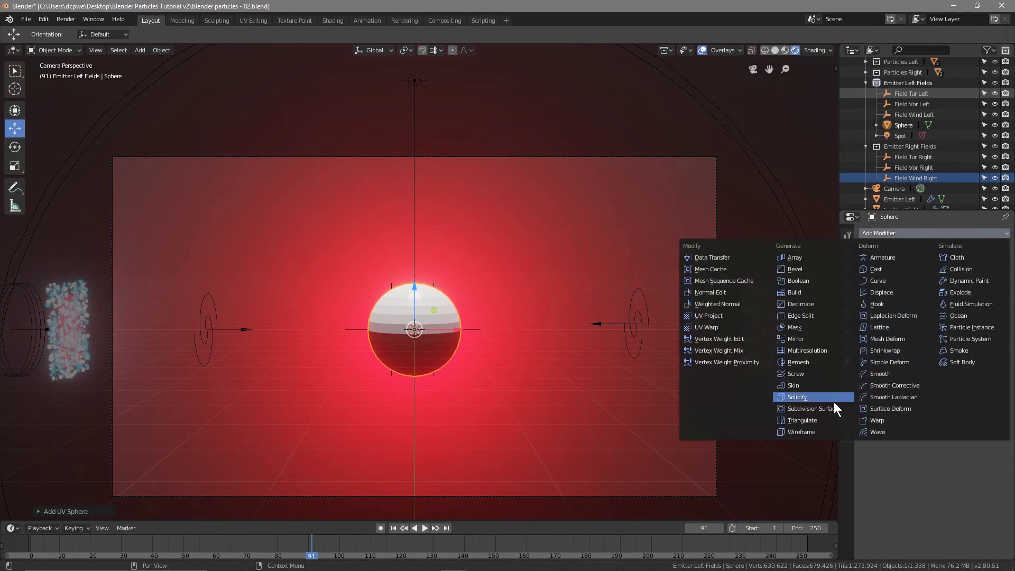
left_click(807, 431)
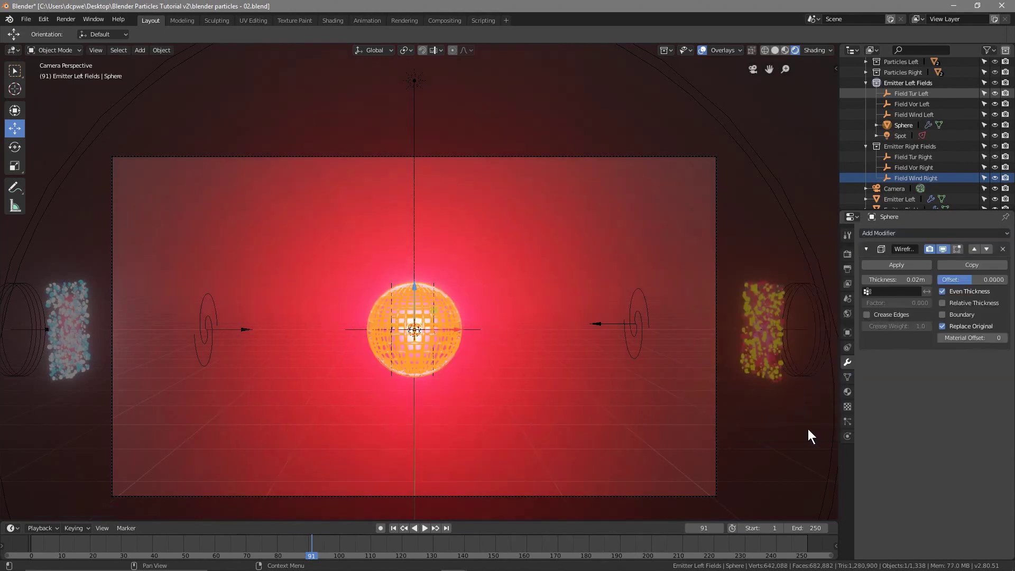
Give the wireframe sphere a new material with Transparent BSDF as its surface shader.
left_click(847, 391)
left_click(929, 278)
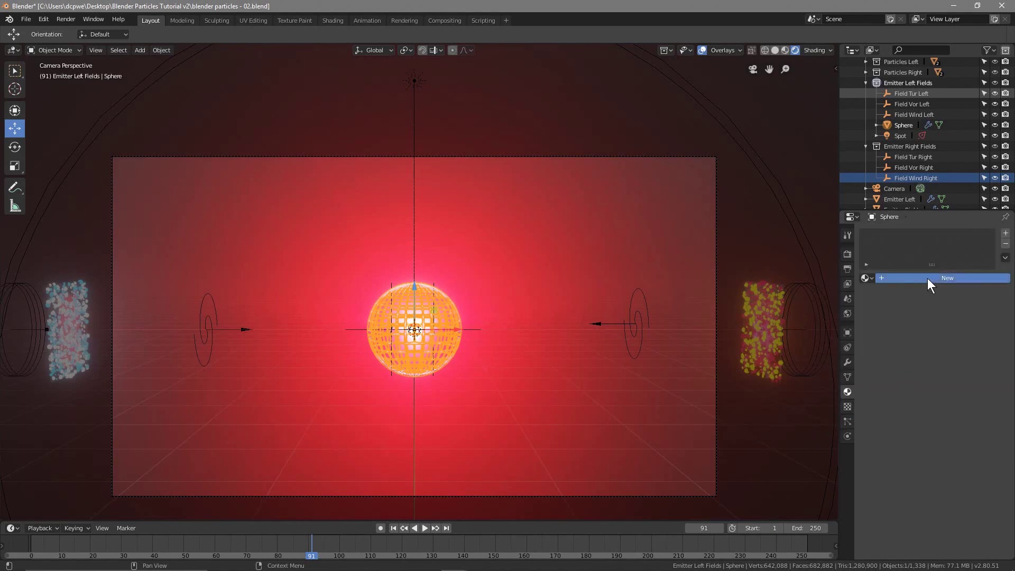
left_click(957, 341)
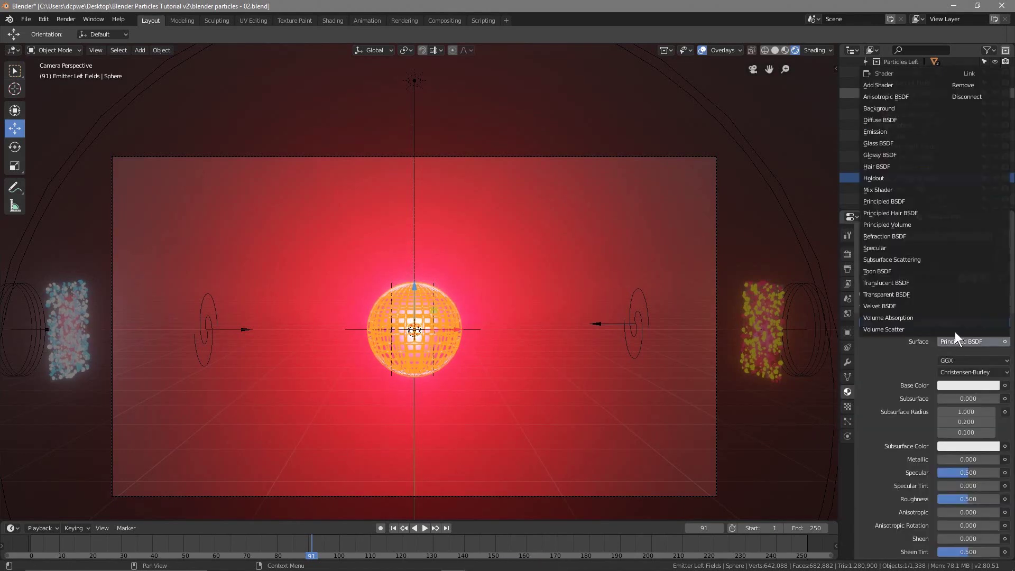
left_click(932, 294)
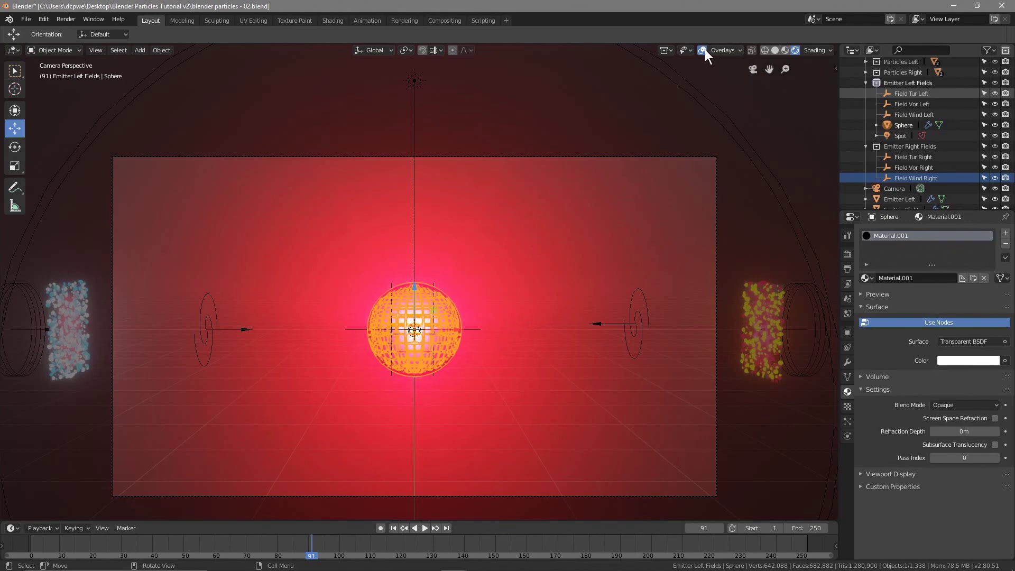
From the right orthographic view, raise the spot light so it lines up with the emitters' center along the Y axis.
middle_click_drag(509, 363, 626, 353)
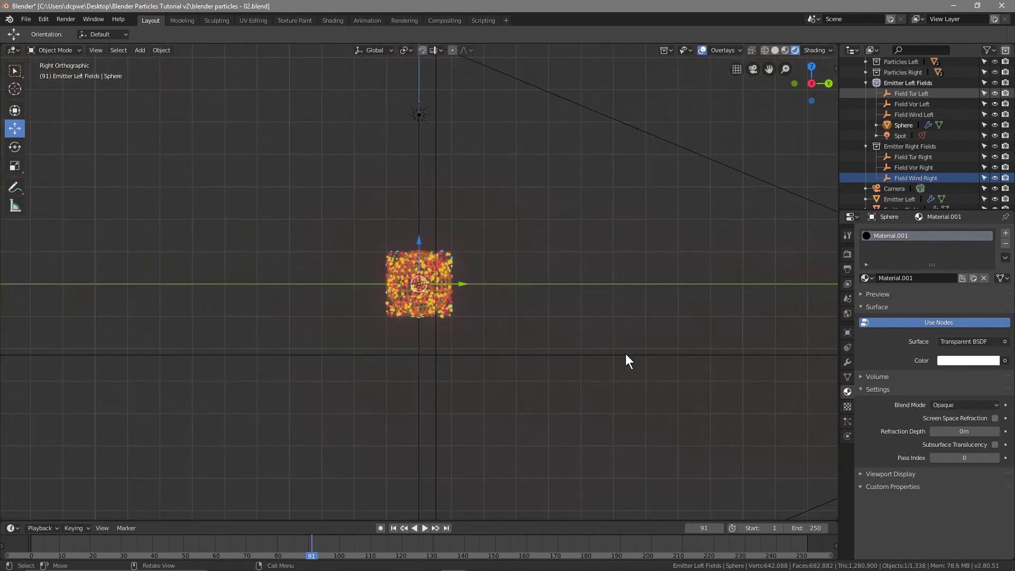
scroll(483, 316, "down", 5)
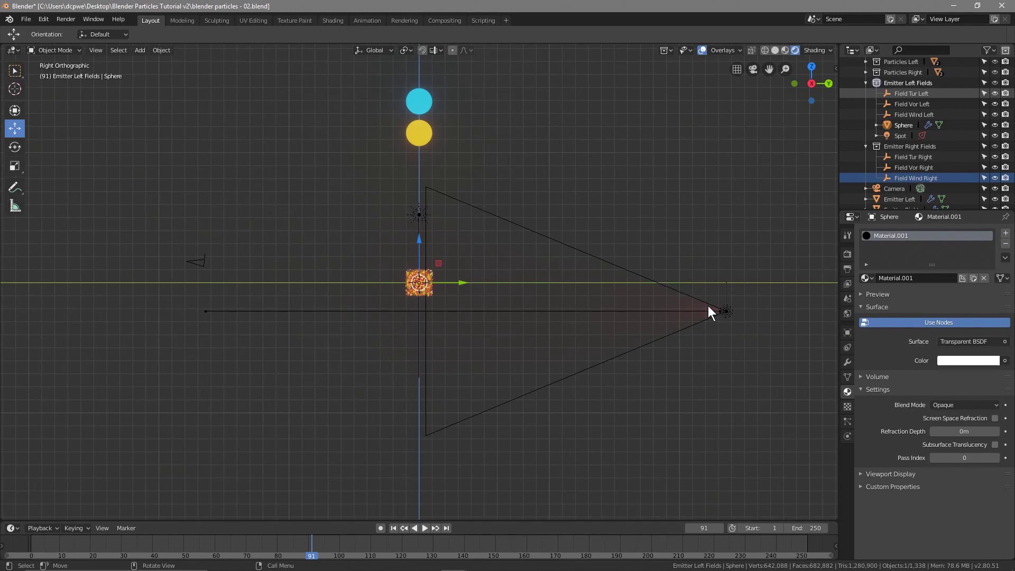
left_click(725, 311)
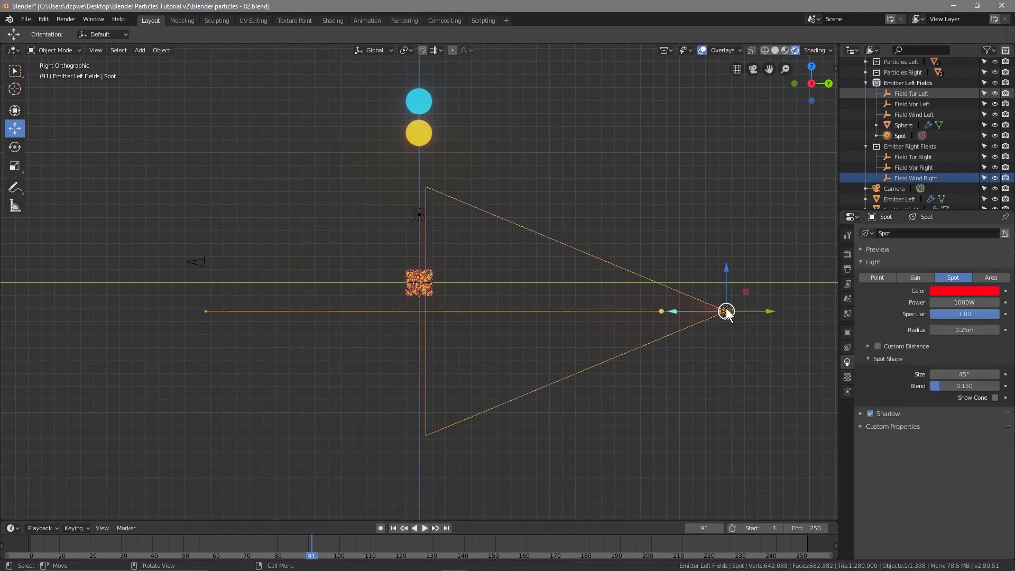
left_click_drag(725, 271, 719, 241)
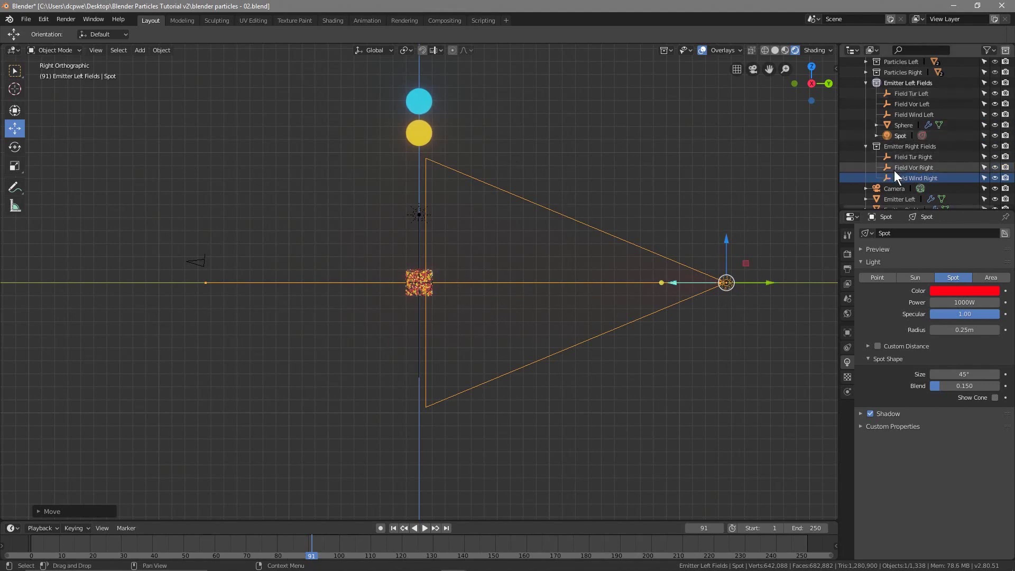
Move the Sphere and the Spot out of Emitter Left Fields into the main Collection, and save the file.
scroll(897, 176, "down", 2)
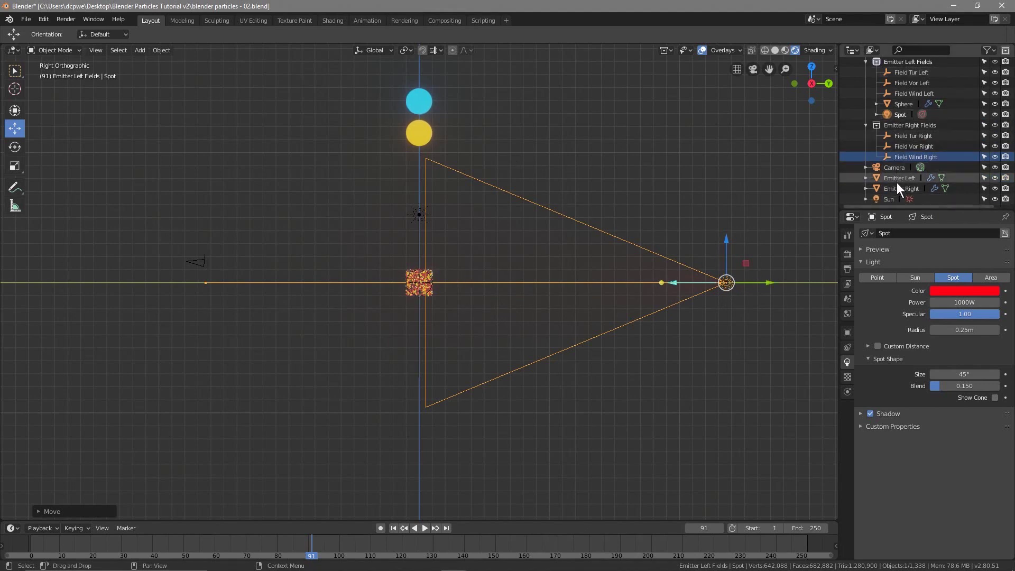
scroll(893, 193, "up", 4)
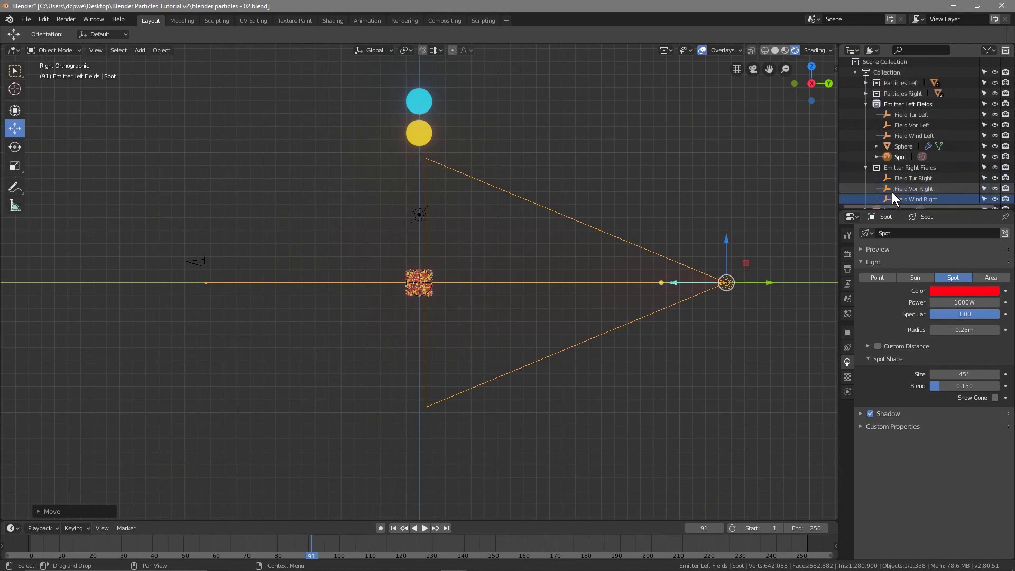
left_click(902, 149)
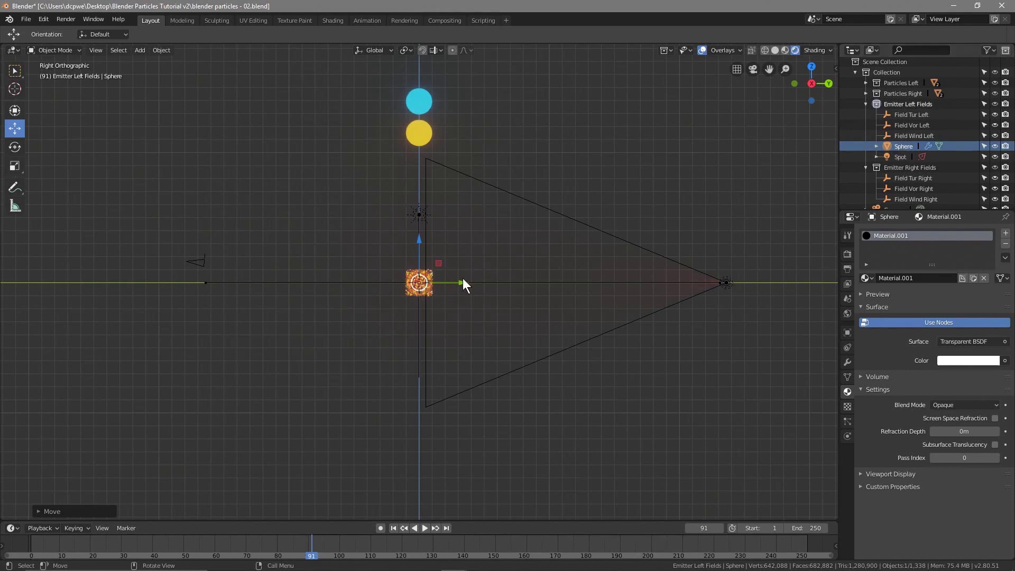
left_click_drag(896, 146, 906, 74)
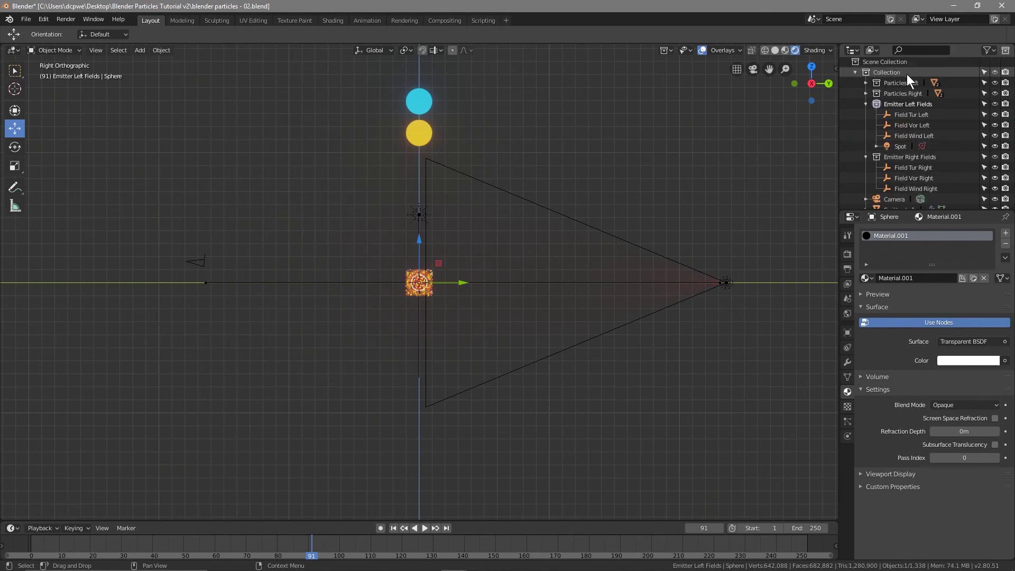
scroll(912, 159, "down", 3)
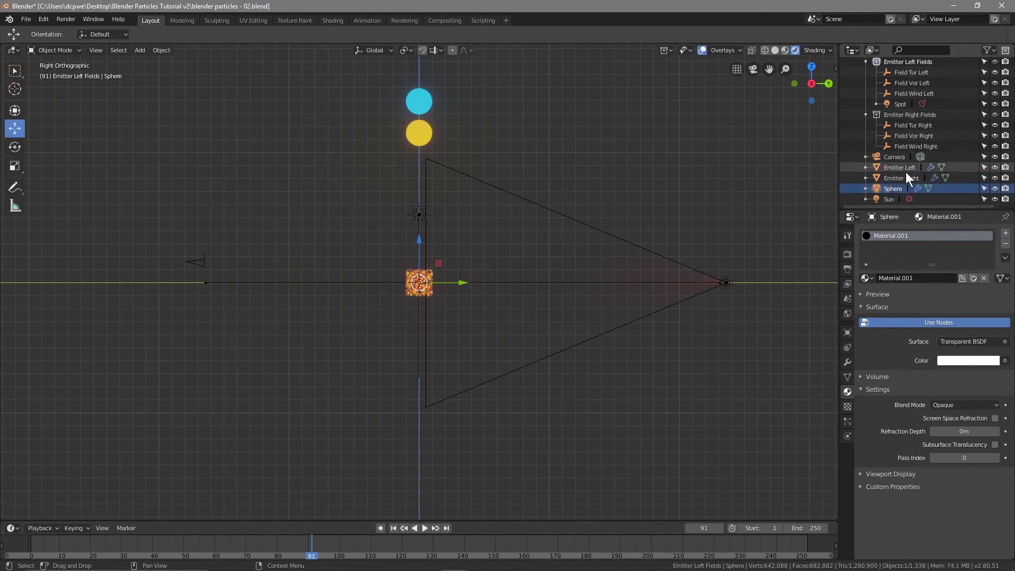
scroll(906, 172, "up", 1)
left_click(893, 126)
scroll(891, 121, "up", 1)
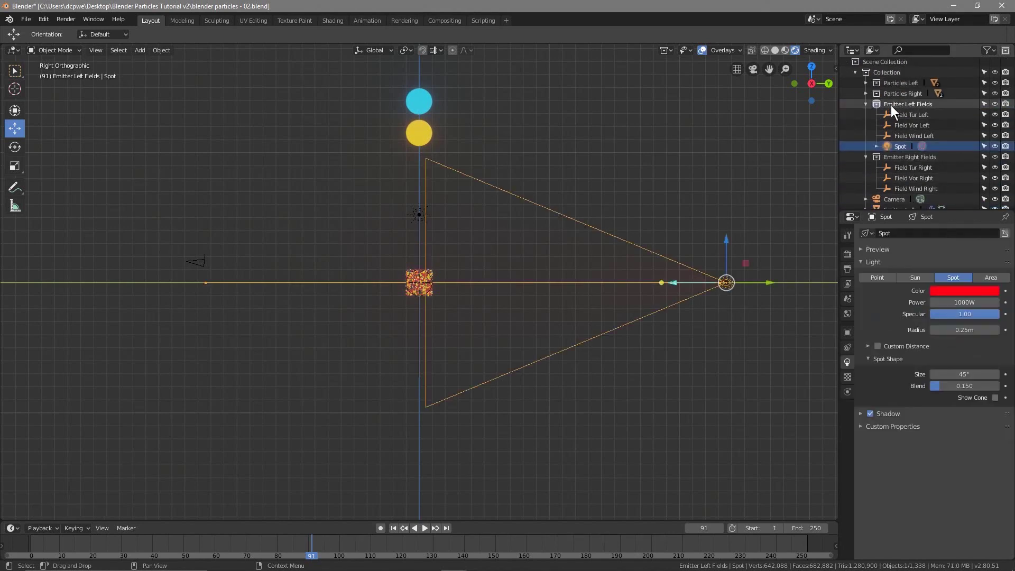
left_click_drag(896, 144, 912, 74)
scroll(920, 137, "down", 2)
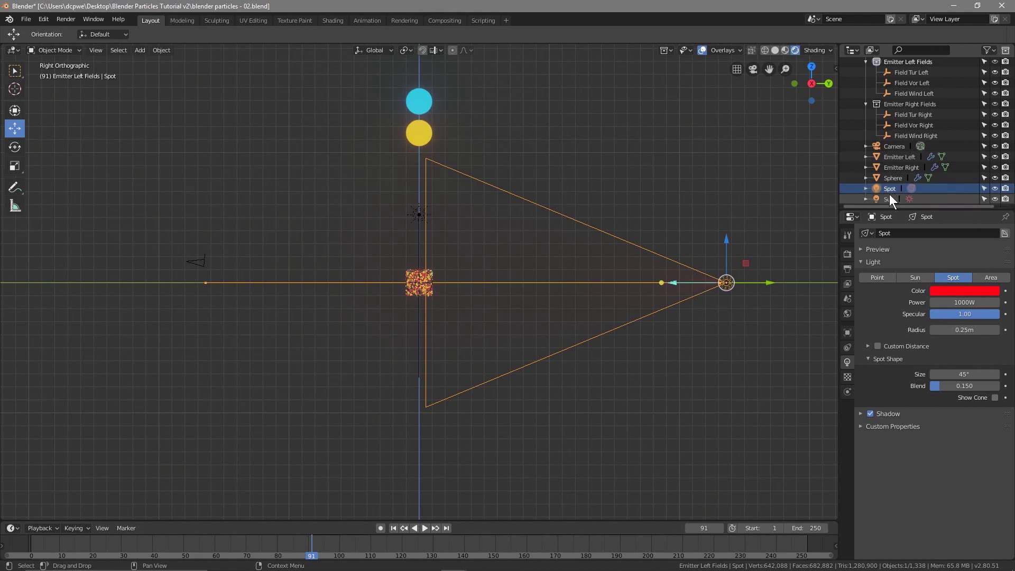
key("ctrl+s")
Move the sphere about 23.32 m along Y around the spot light, and preview it through the camera with overlays hidden.
left_click(892, 178)
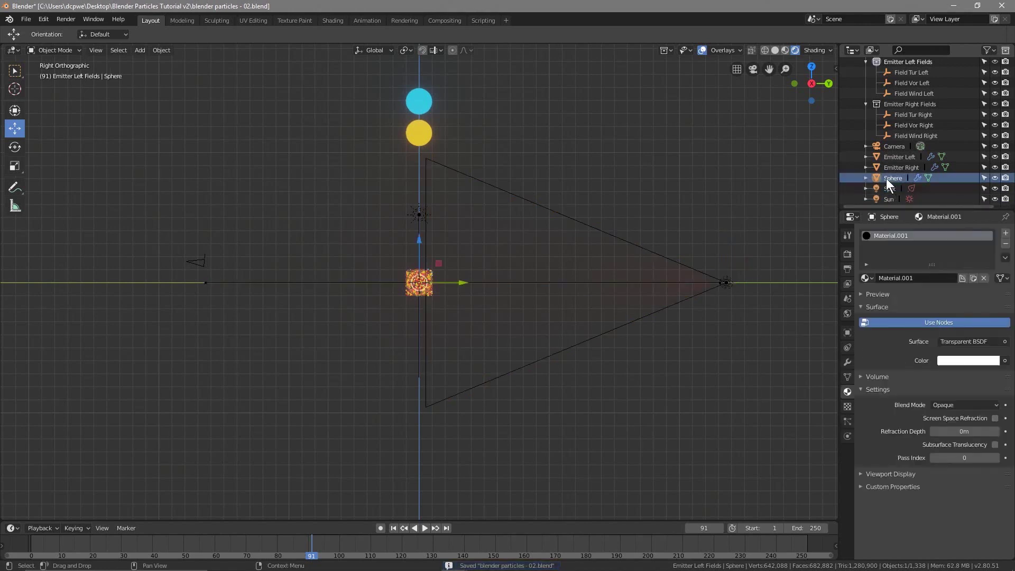
key("g")
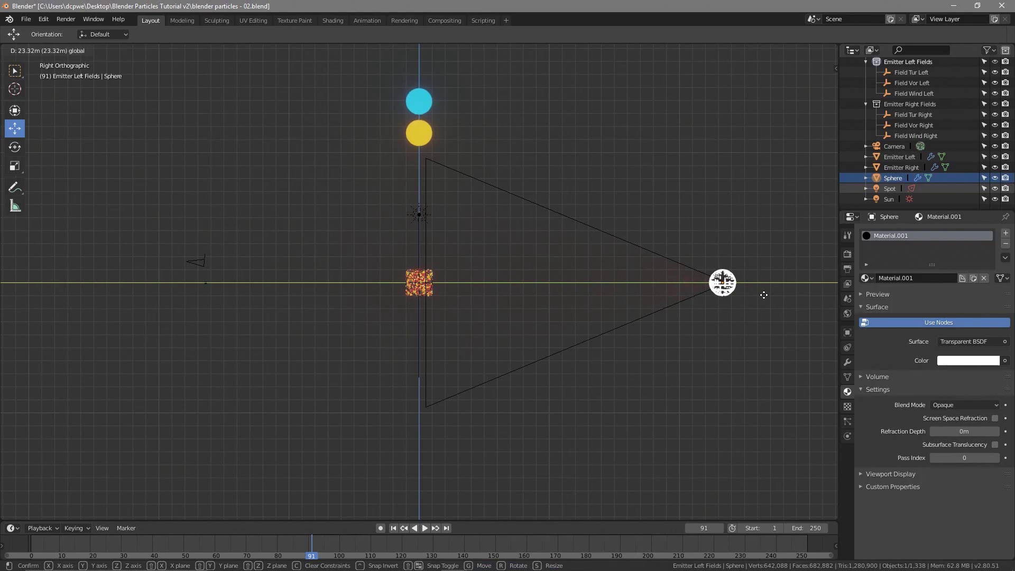
left_click(763, 294)
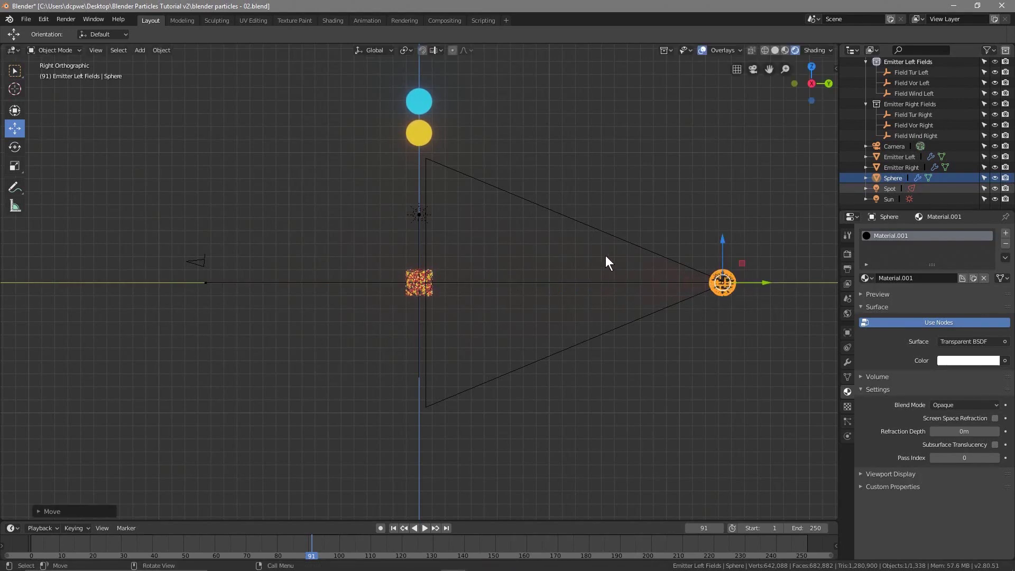
key("KP_0")
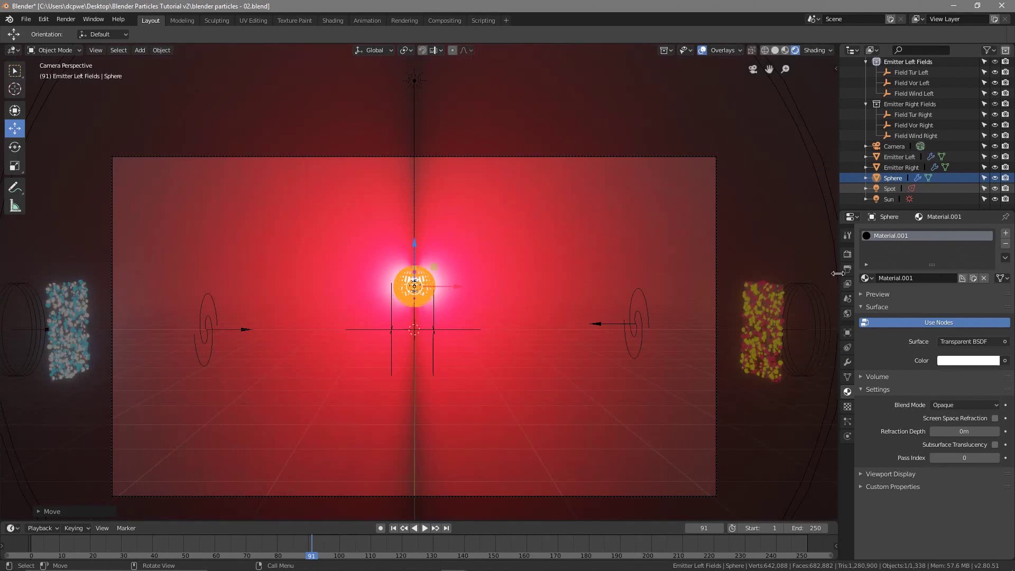
left_click(702, 51)
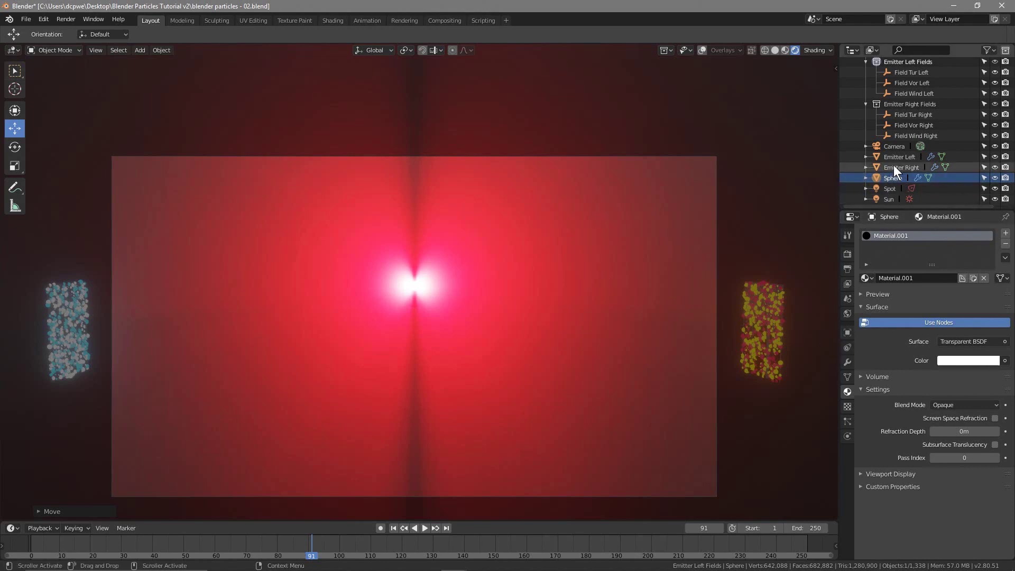
Set the camera's X rotation to 90° and lower its Z location to about 0.095 m.
left_click(893, 147)
left_click(847, 362)
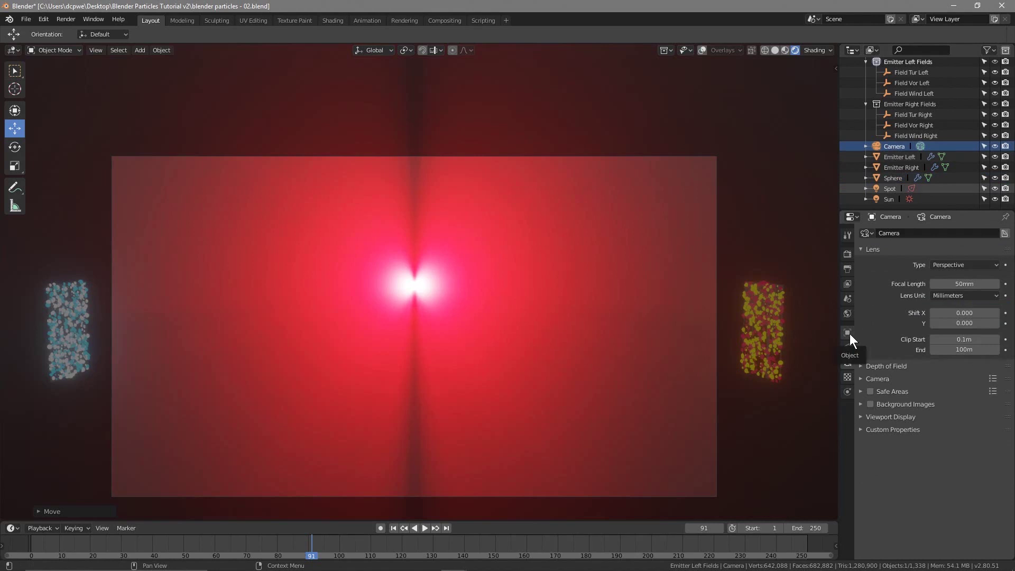
left_click(848, 333)
left_click_drag(960, 299, 977, 299)
left_click(976, 300)
type("90")
key("Return")
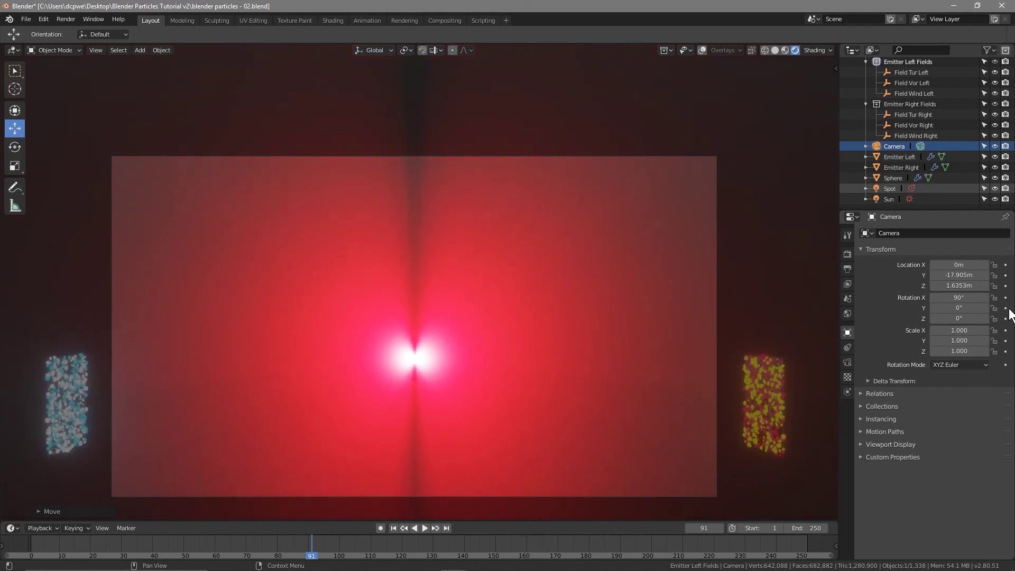
left_click_drag(963, 286, 940, 285)
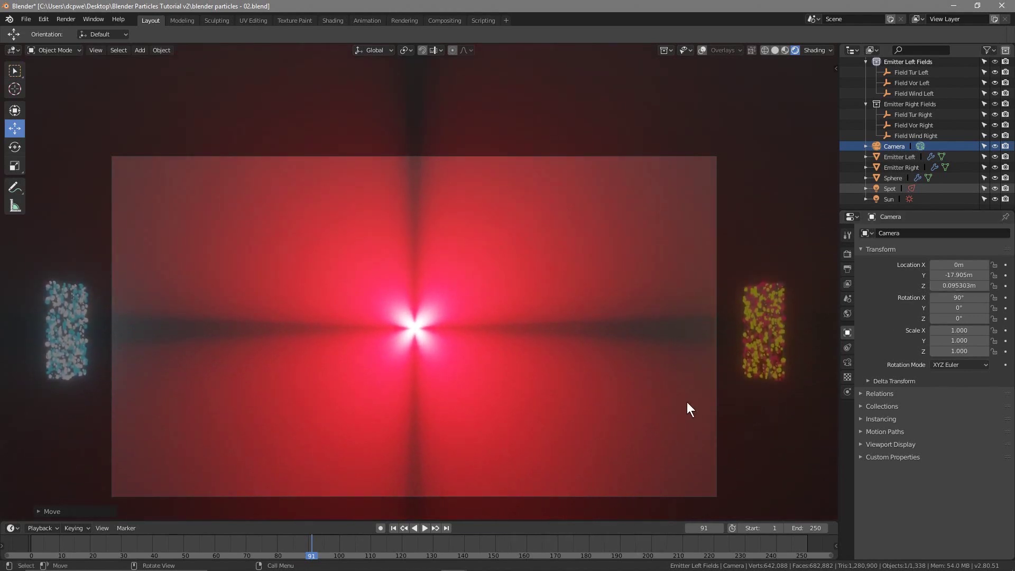
Play the animation briefly, return it to frame 1, and save the file.
key("space")
left_click_drag(280, 559, 30, 539)
key("space")
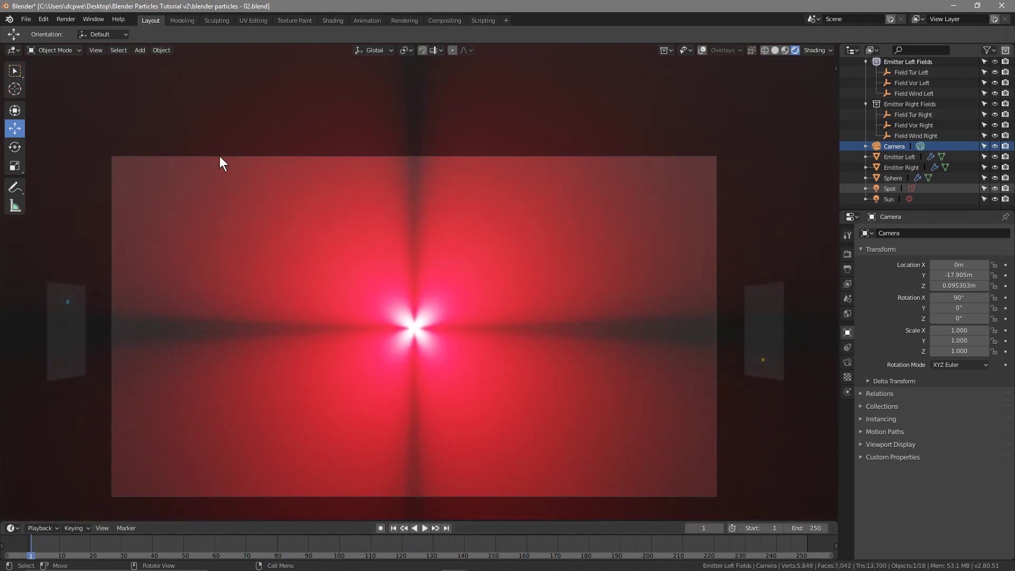
left_click(26, 20)
left_click(51, 101)
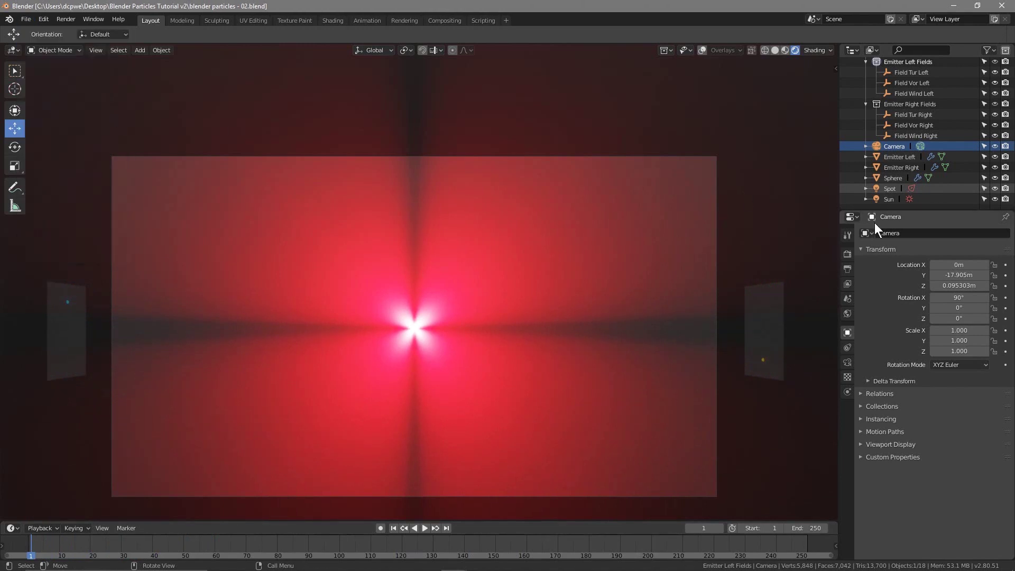
Set the sphere's location to about 22.106 m in Y and 0.01 m in Z, and preview the particles at frame 111.
left_click(897, 177)
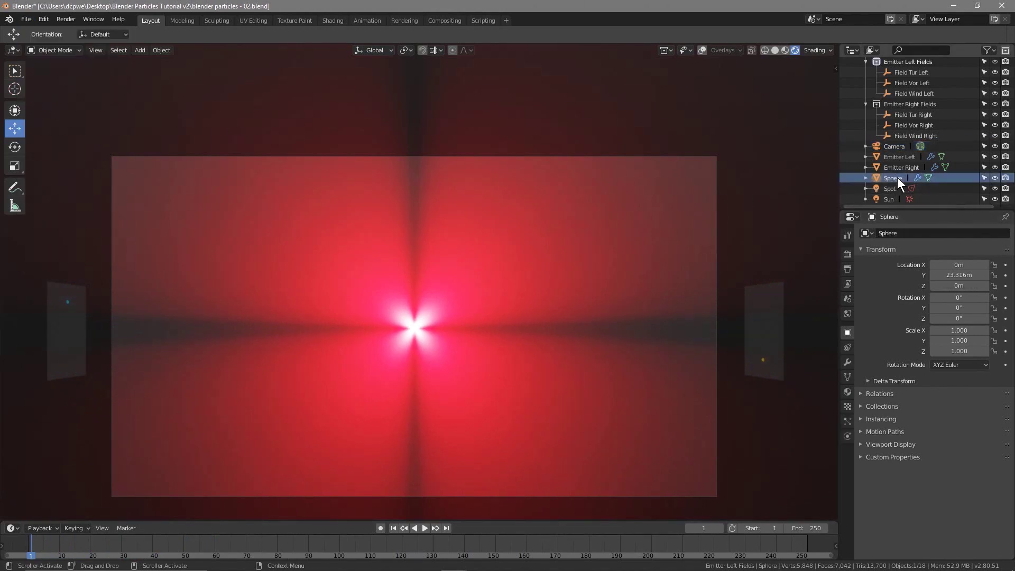
mouse_move(954, 276)
left_mouse_down()
mouse_move(994, 276)
mouse_move(958, 276)
left_mouse_up()
left_click_drag(959, 285, 938, 275)
scroll(385, 345, "up", 3)
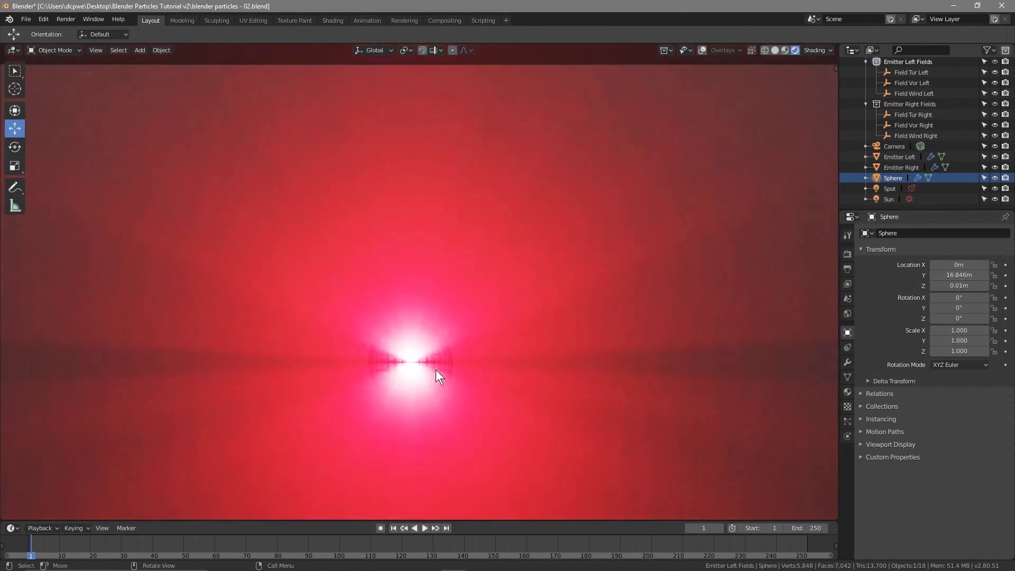
mouse_move(966, 274)
left_mouse_down()
mouse_move(953, 274)
mouse_move(972, 274)
left_mouse_up()
scroll(468, 347, "down", 2)
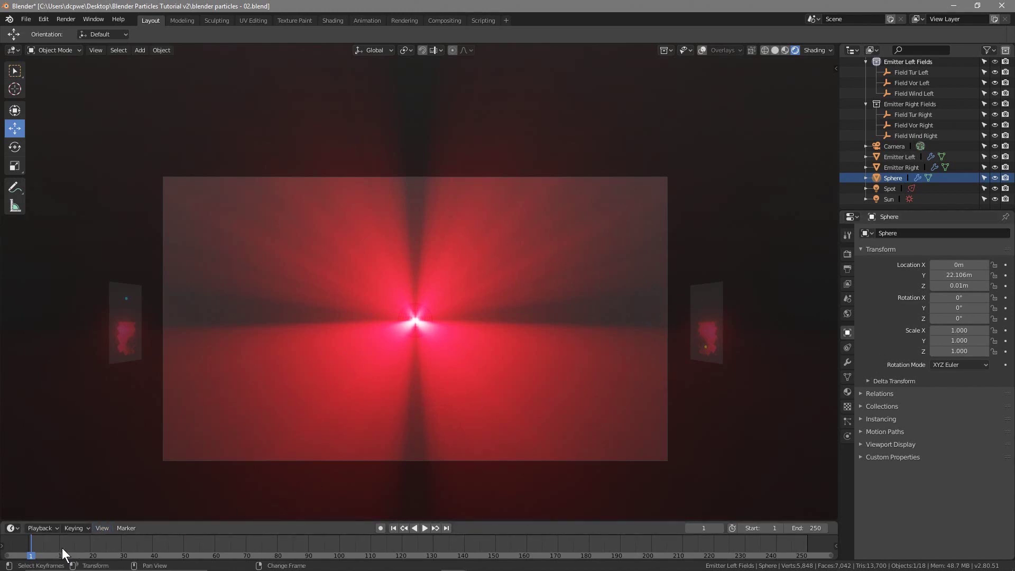
left_click_drag(33, 559, 374, 537)
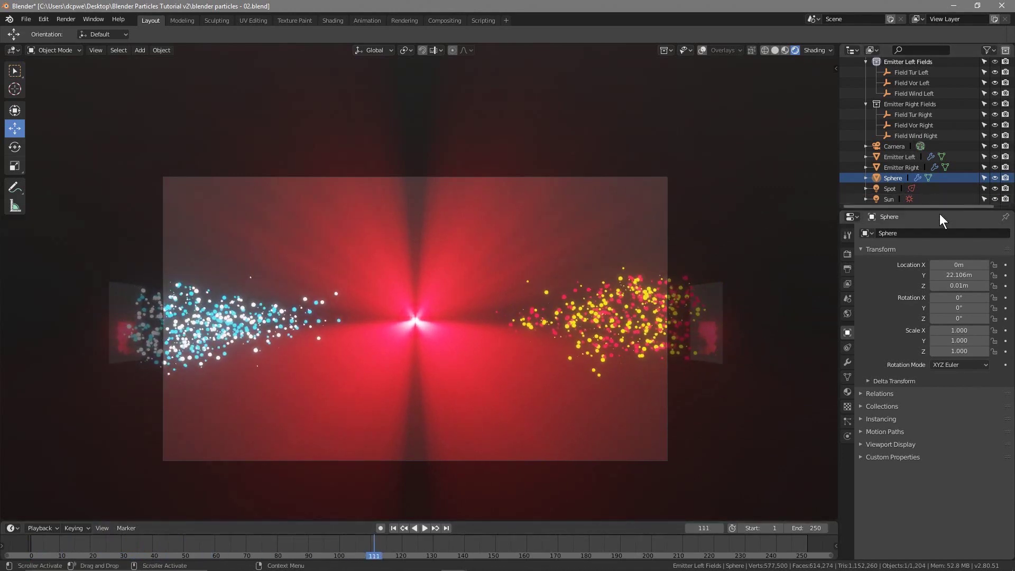
Change the spot light's color to a fully saturated orange.
left_click(885, 189)
left_click(848, 363)
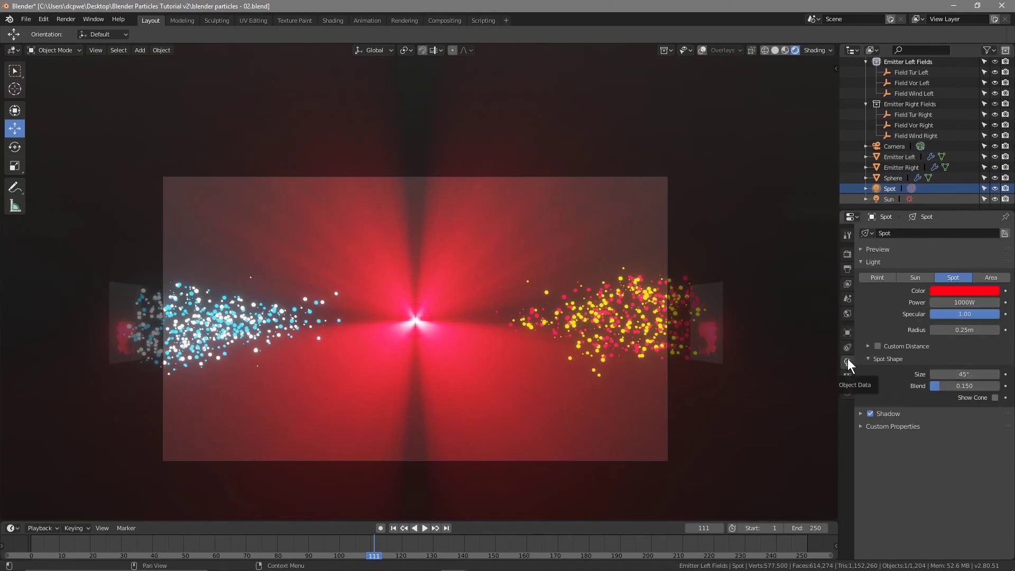
left_click(990, 292)
left_click_drag(950, 217, 925, 223)
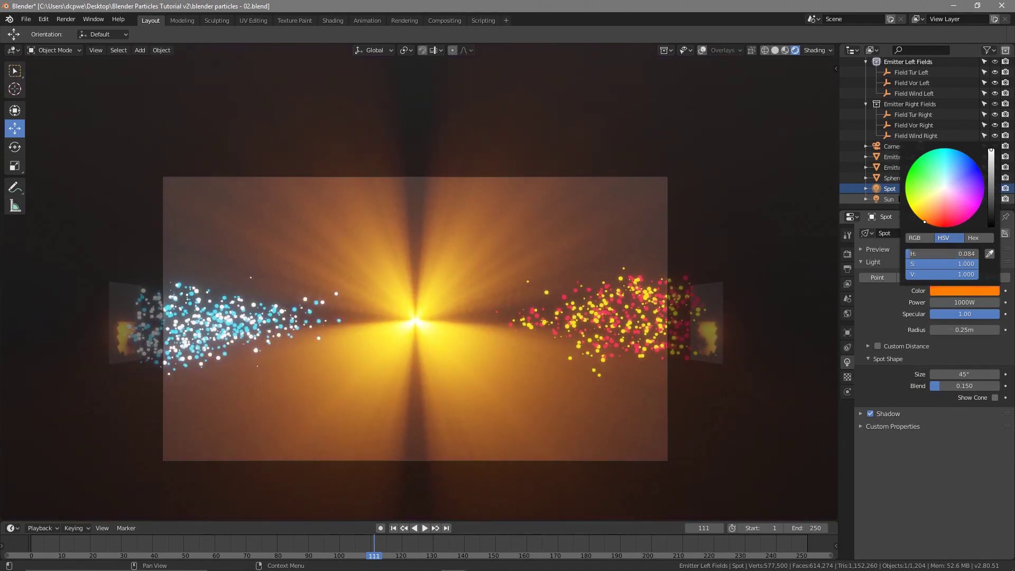
left_click_drag(924, 222, 922, 219)
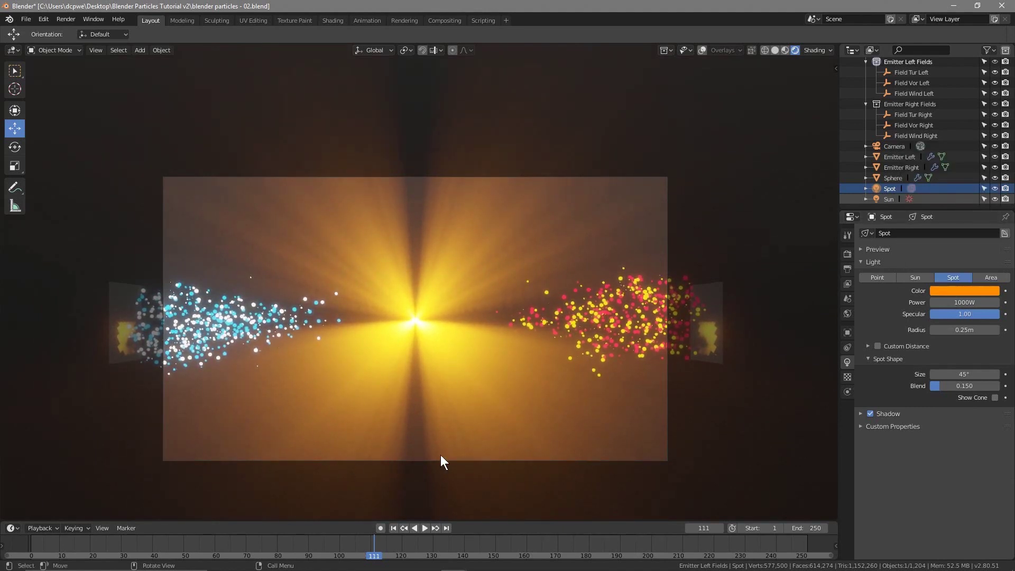
Return the animation to frame 1 and save the file, with Emitter Left selected.
left_click(393, 528)
key("ctrl+s")
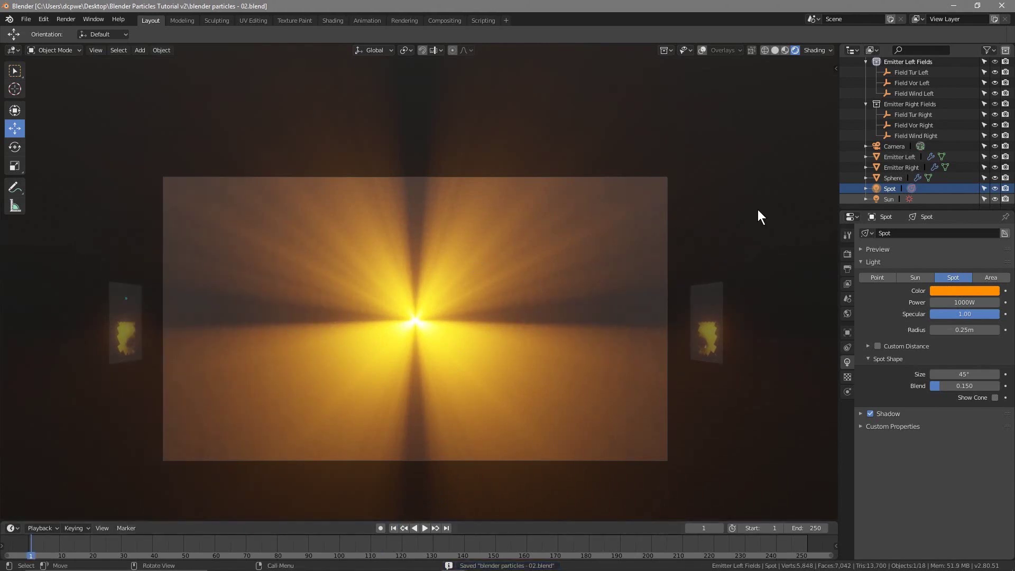
left_click(900, 157)
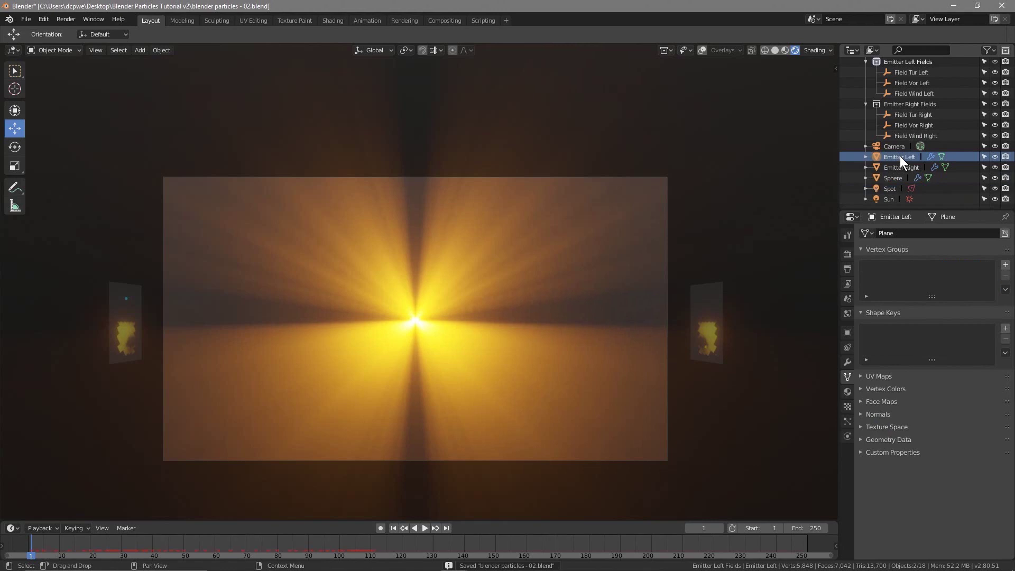
left_click(26, 19)
left_click(37, 99)
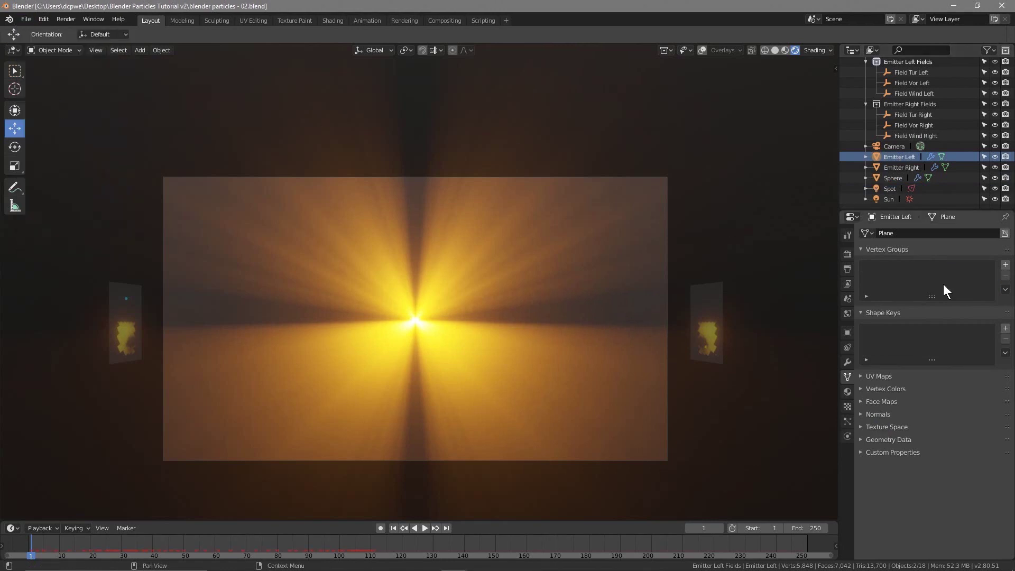
Bake all dynamics from Emitter Left's particle cache and play the baked animation with Emitter Right selected.
left_click(847, 421)
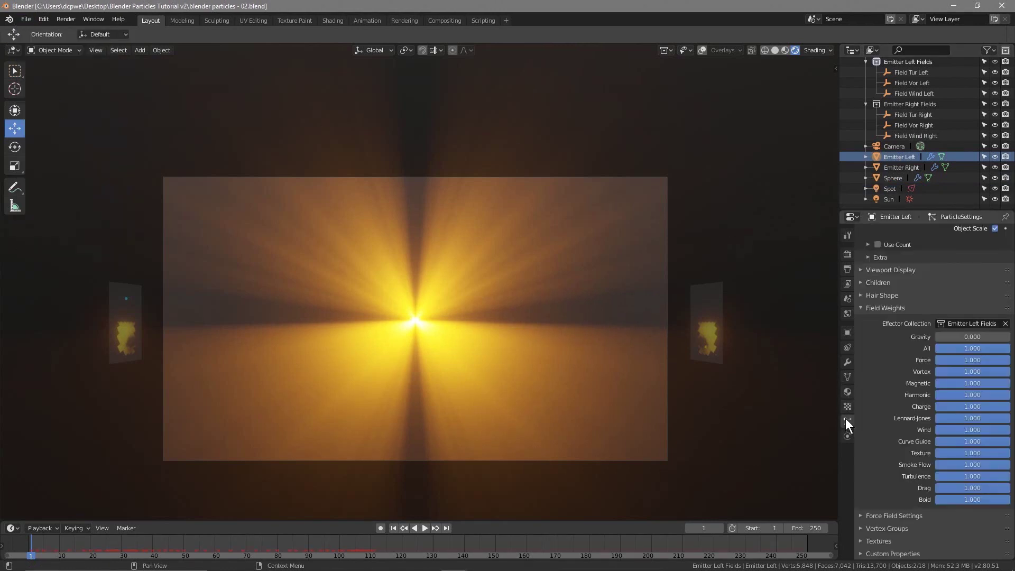
scroll(898, 395, "down", 5)
scroll(897, 396, "up", 10)
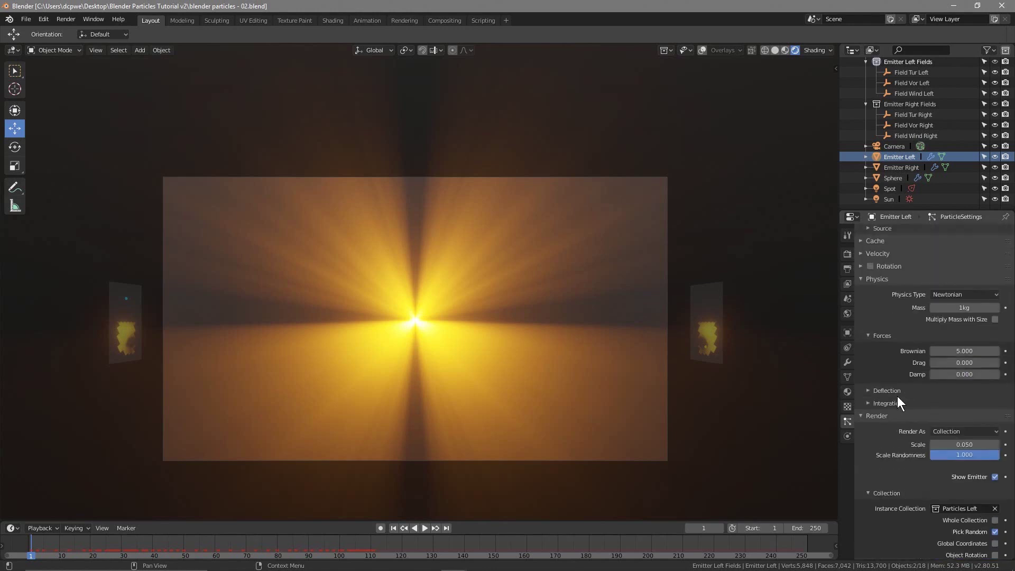
left_click(876, 347)
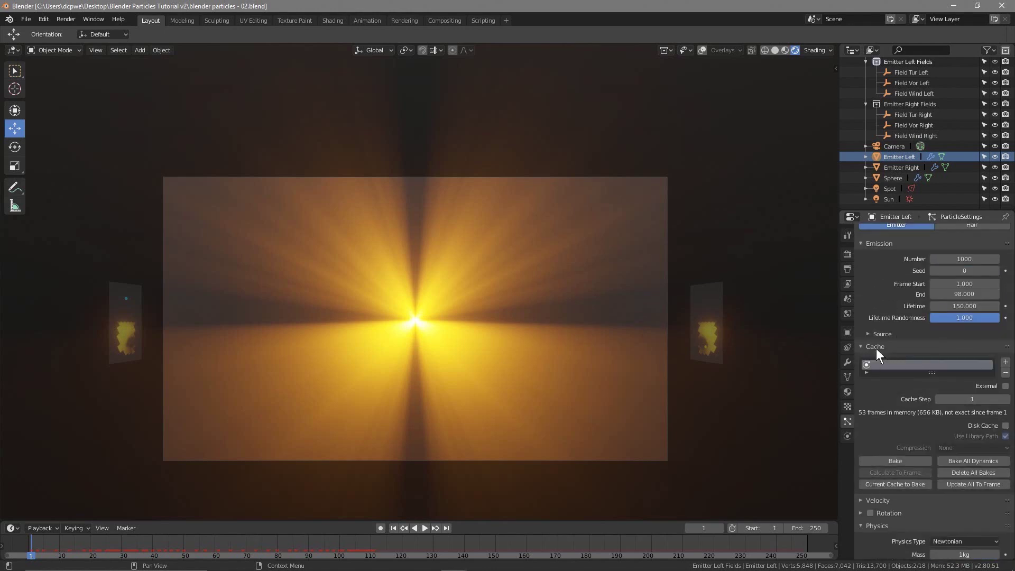
left_click(962, 460)
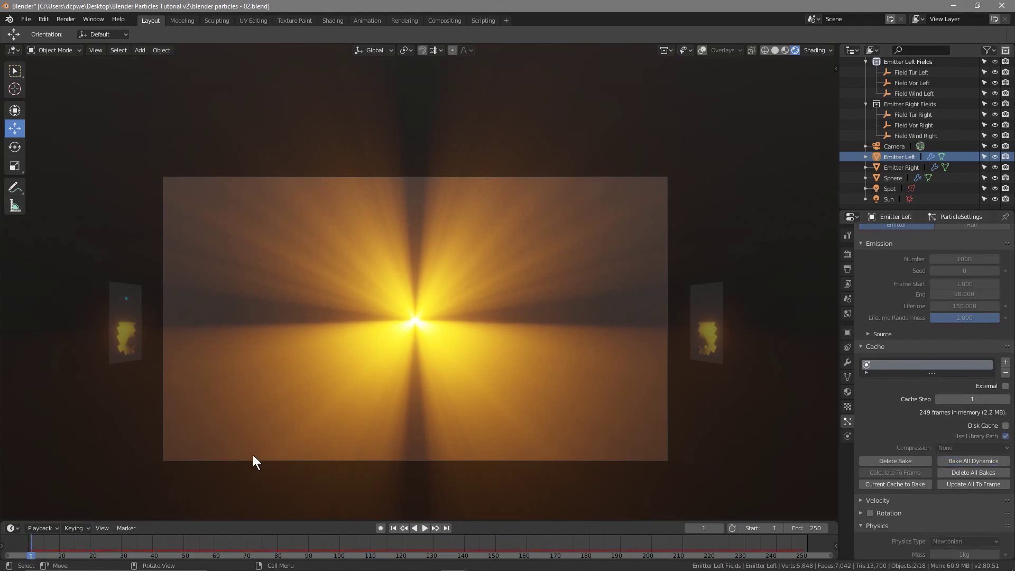
left_click(900, 166)
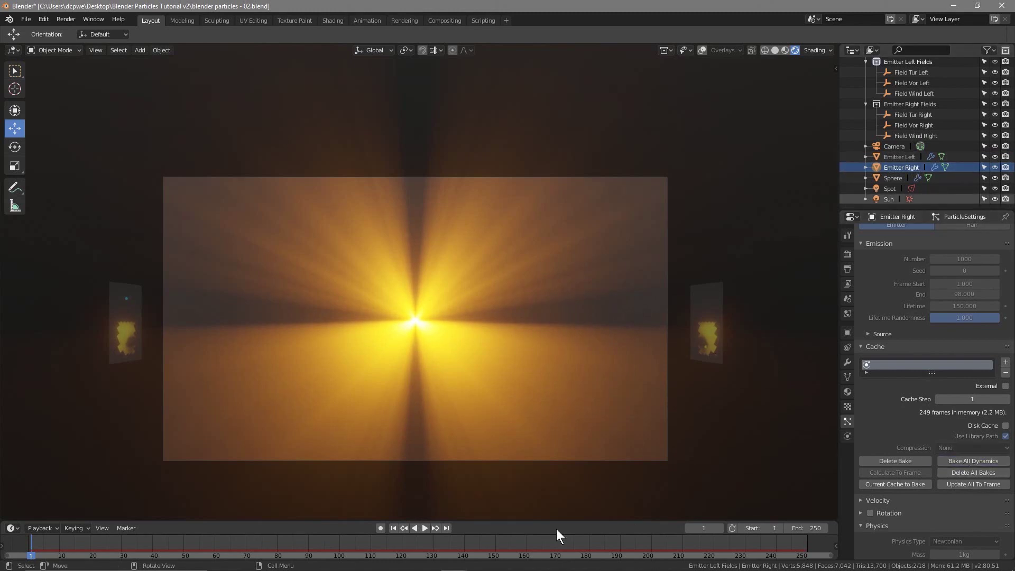
left_click(424, 528)
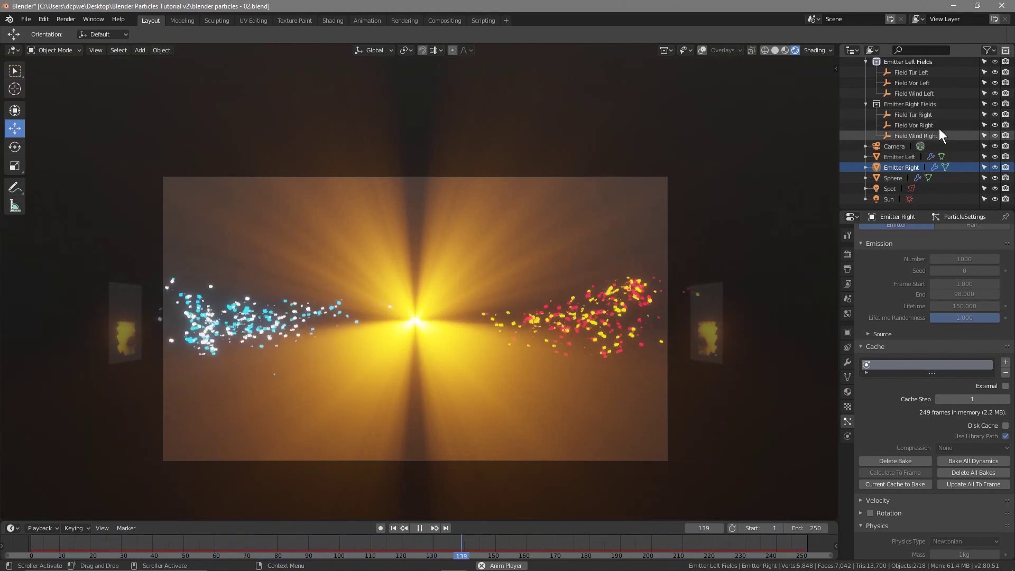
Set the strength of Field Wind Left to 8.7, replay the animation, and pause it at frame 101.
left_click(903, 136)
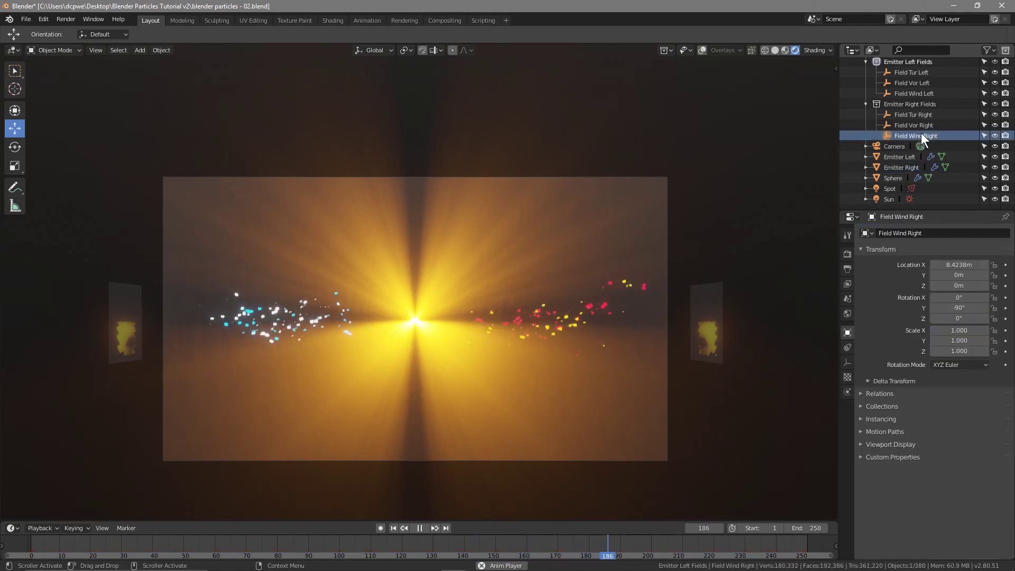
left_click(915, 93)
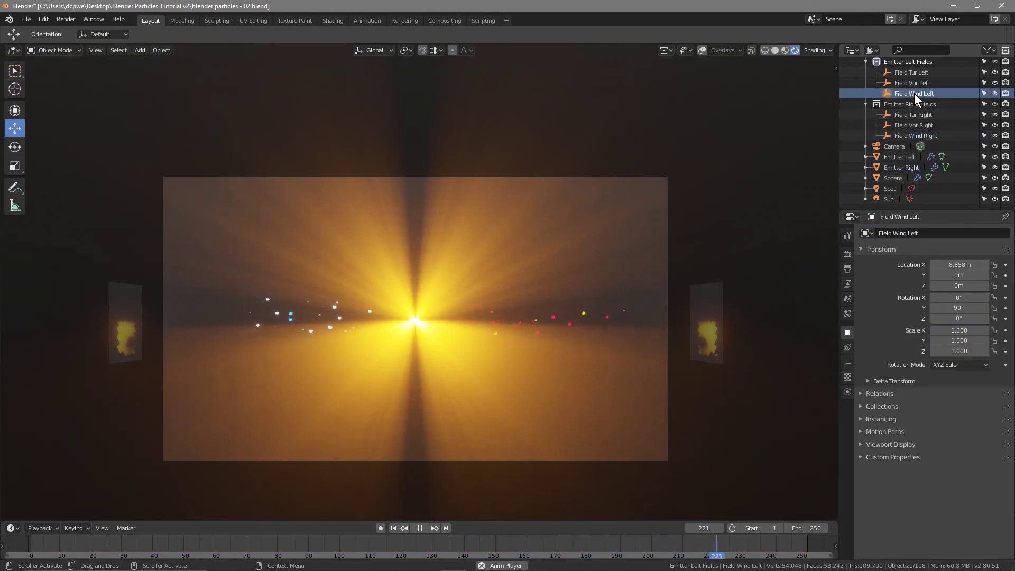
left_click(847, 392)
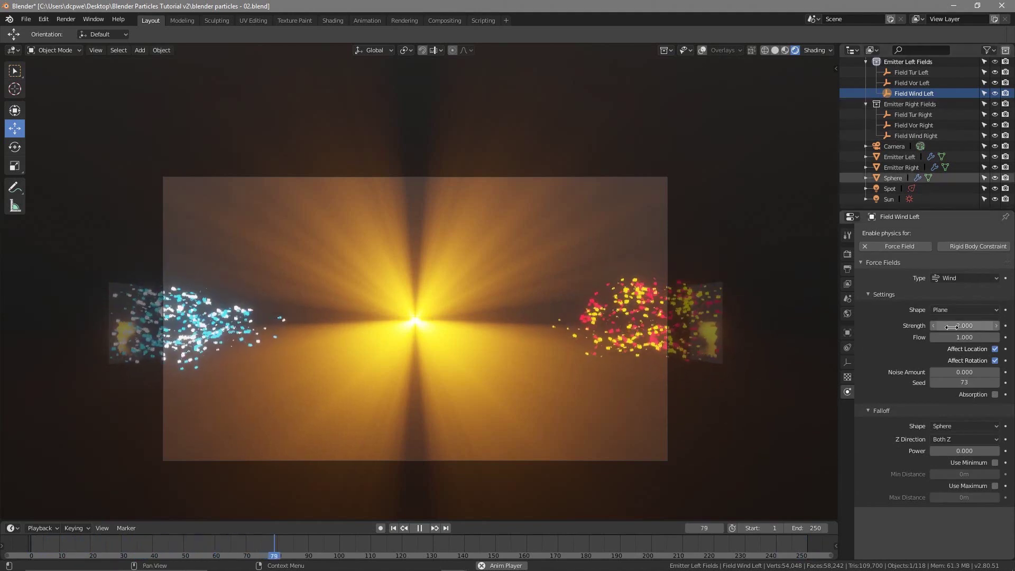
left_click_drag(965, 326, 952, 327)
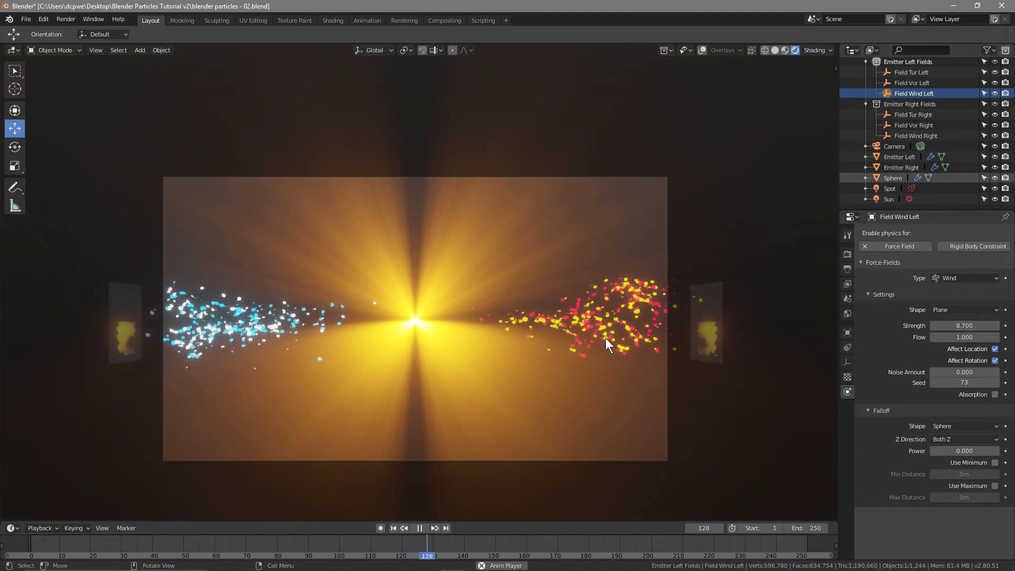
left_click(394, 528)
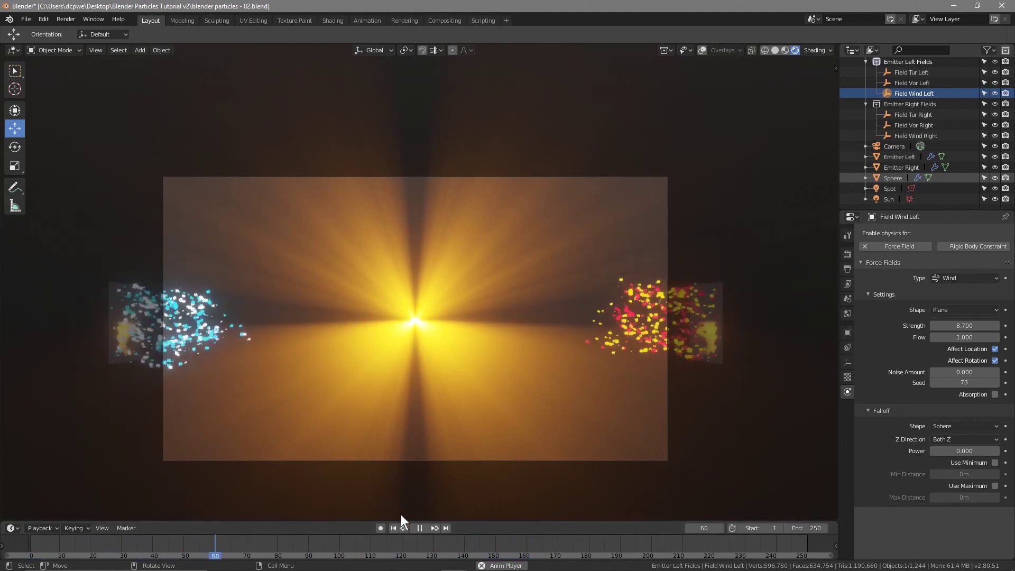
left_click(420, 527)
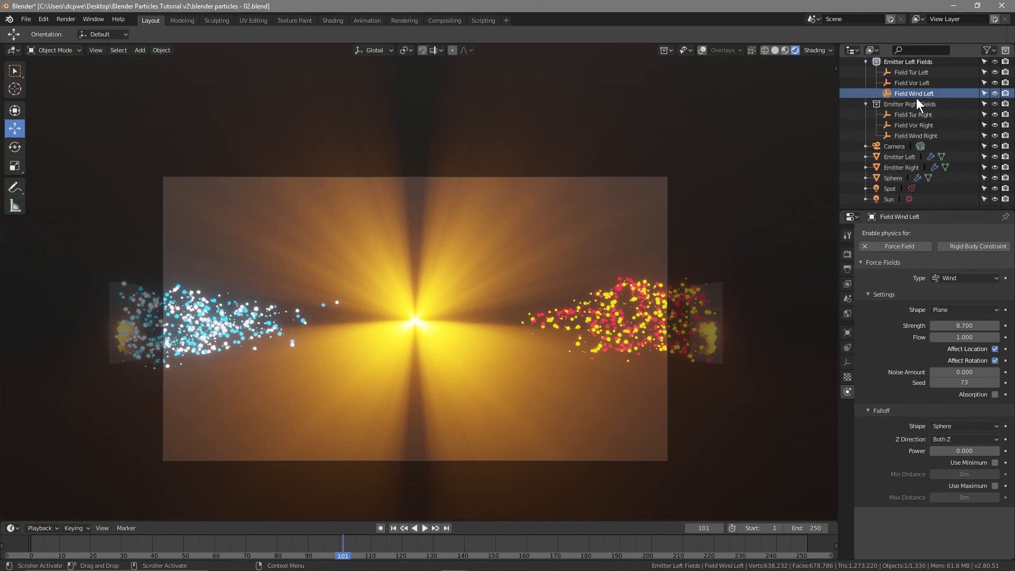
Set Field Wind Left's strength to 23.4, preview the particles briefly, and return to frame 1.
scroll(912, 100, "up", 4)
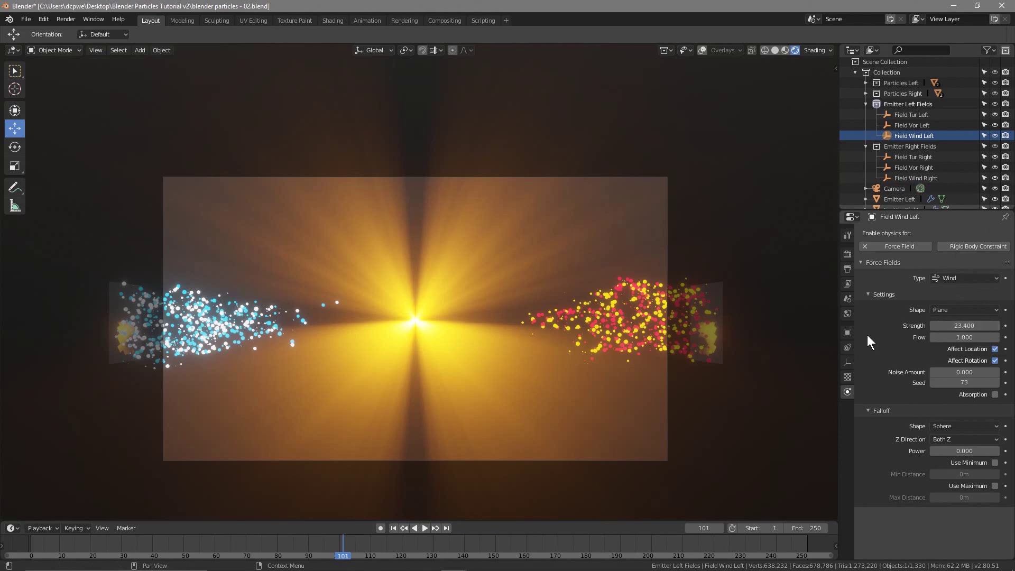
left_click(416, 528)
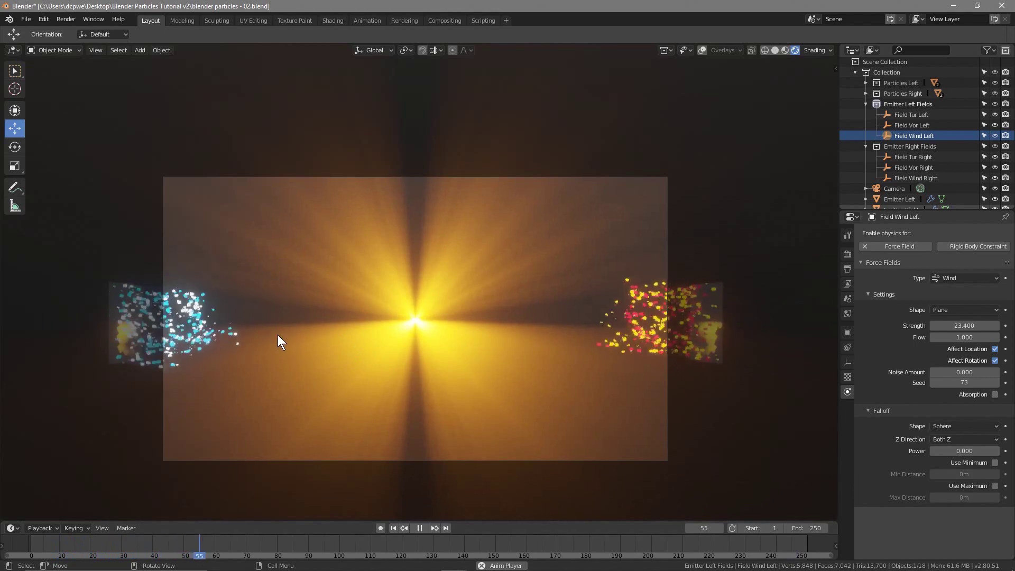
left_click(419, 527)
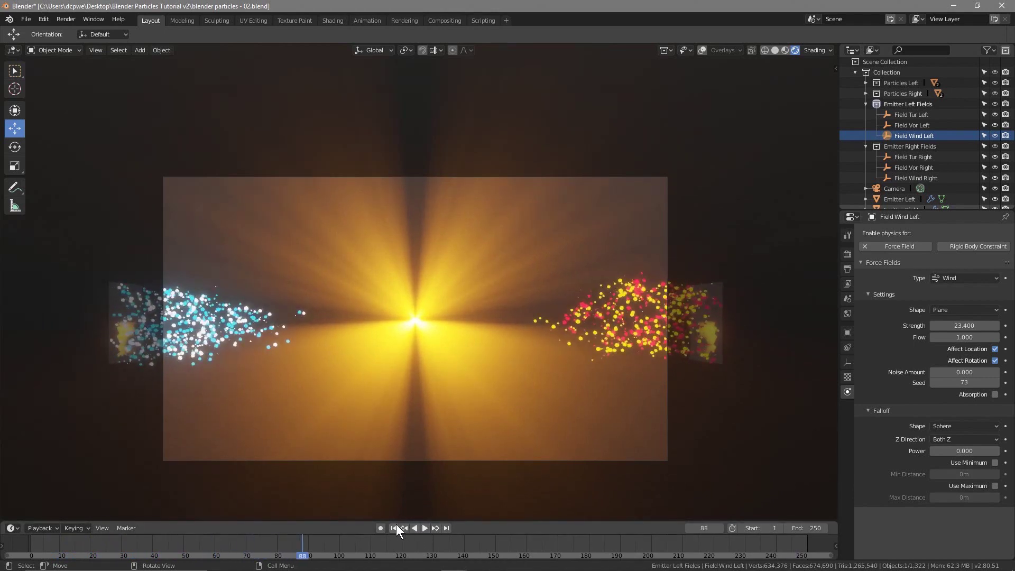
left_click(395, 526)
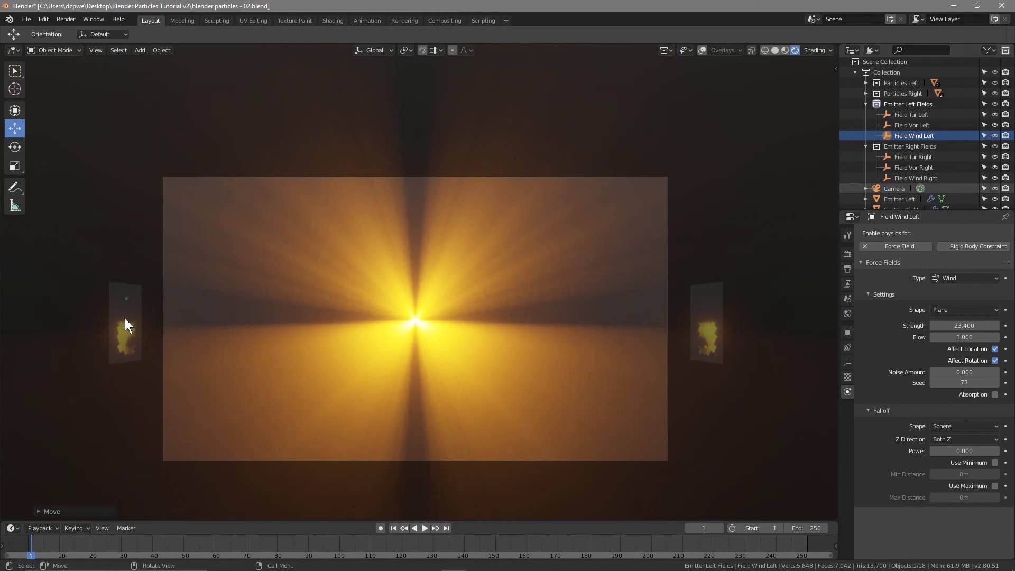
Delete Emitter Left's particle bake and bake its cache again after returning to frame 1.
scroll(906, 205, "down", 3)
left_click(895, 160)
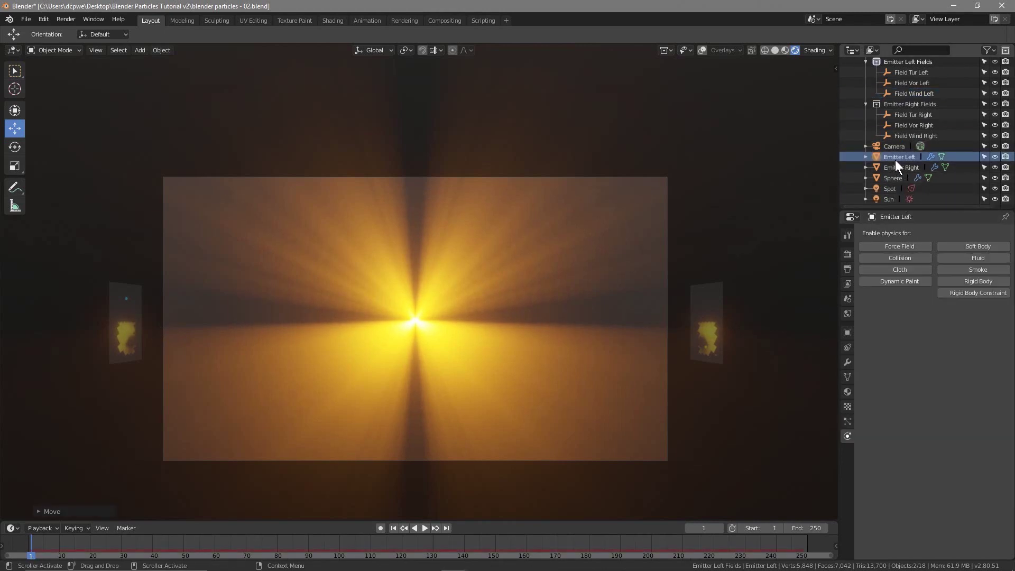
left_click(845, 422)
scroll(945, 421, "down", 3)
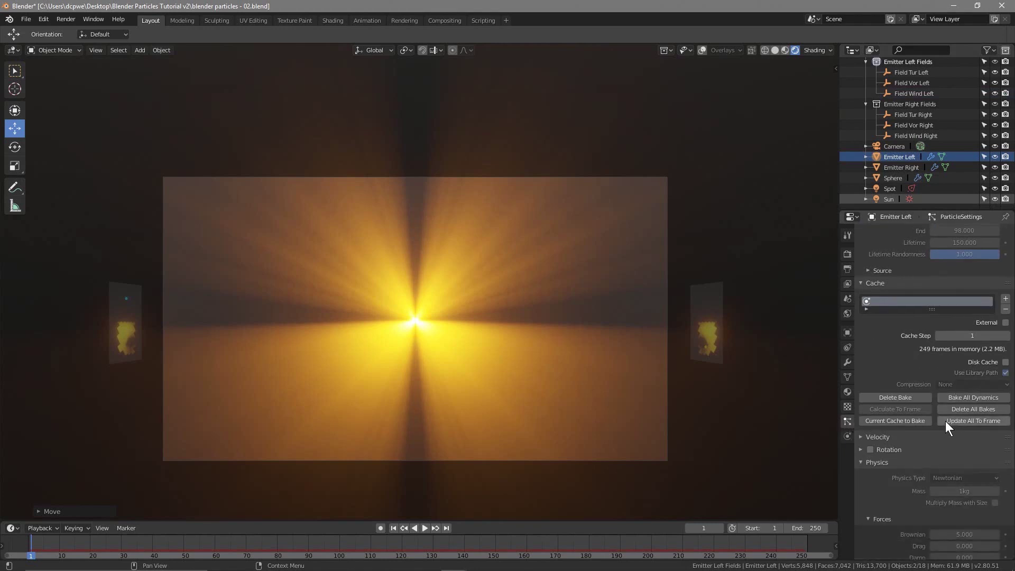
left_click(897, 397)
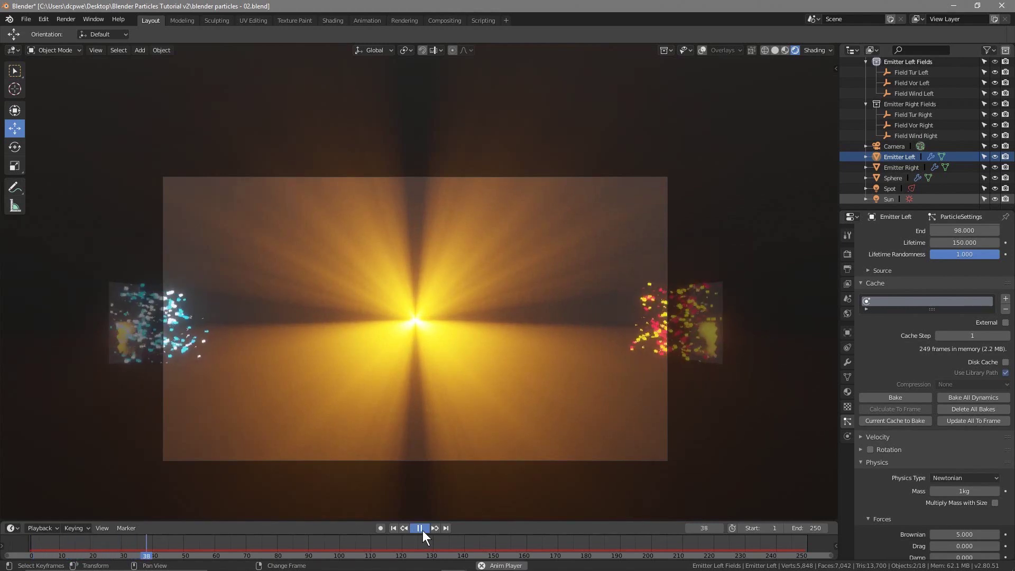
left_click(421, 528)
left_click(393, 528)
left_click(911, 398)
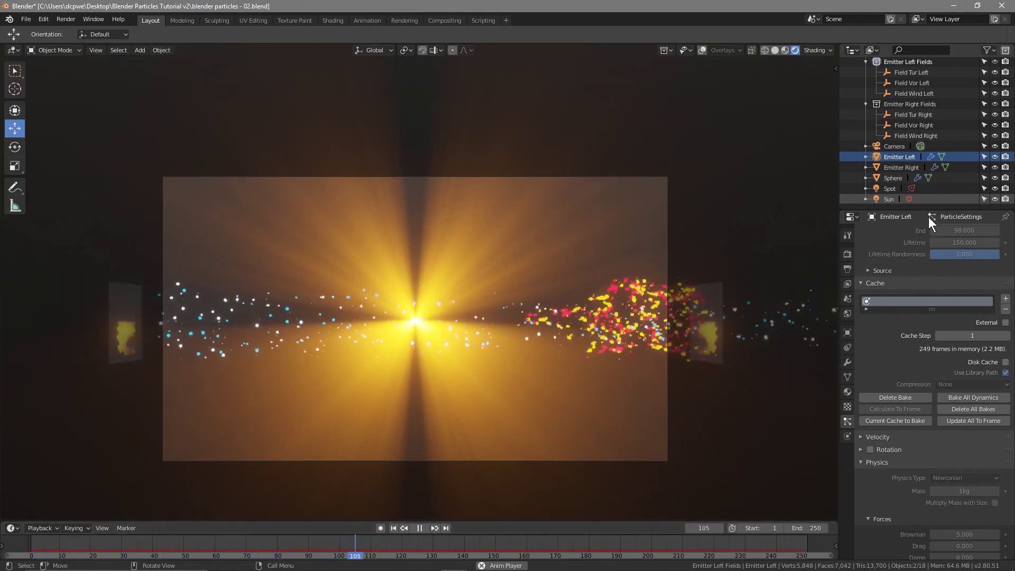
Try a strength of -5.1 on Field Wind Left, and set it back to 2.0 to match Field Wind Right.
left_click(918, 93)
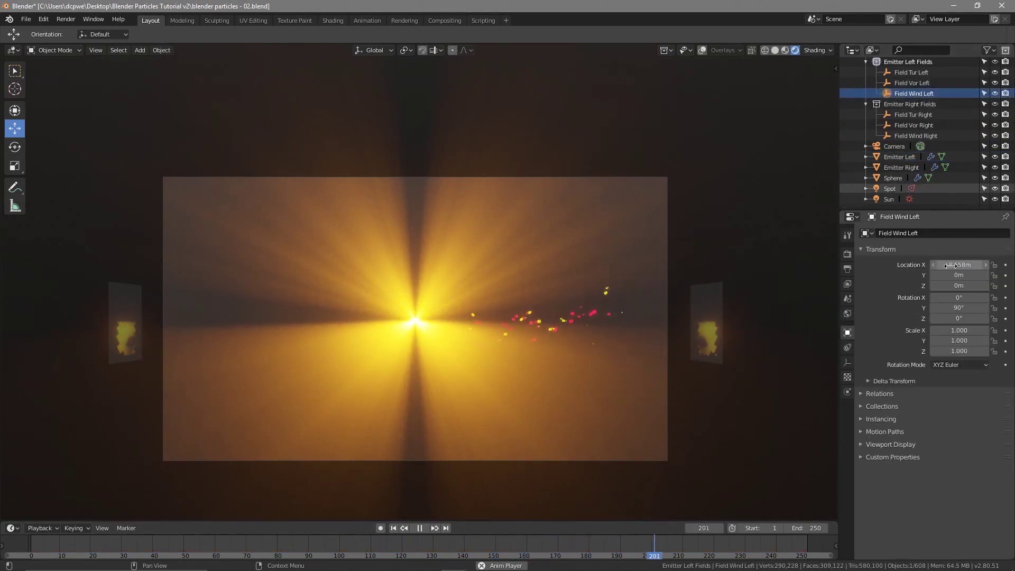
left_click_drag(959, 264, 946, 264)
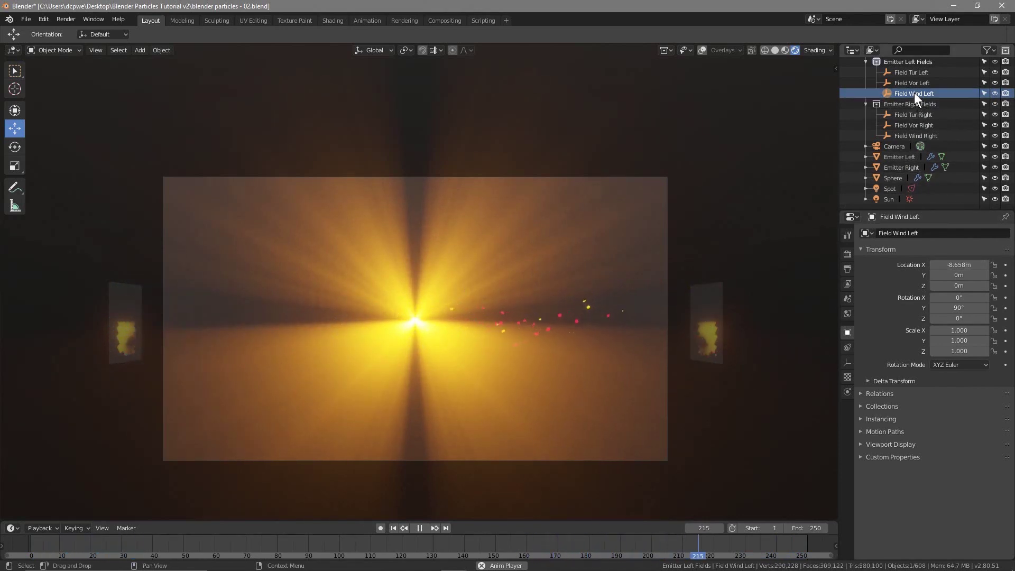
left_click(847, 392)
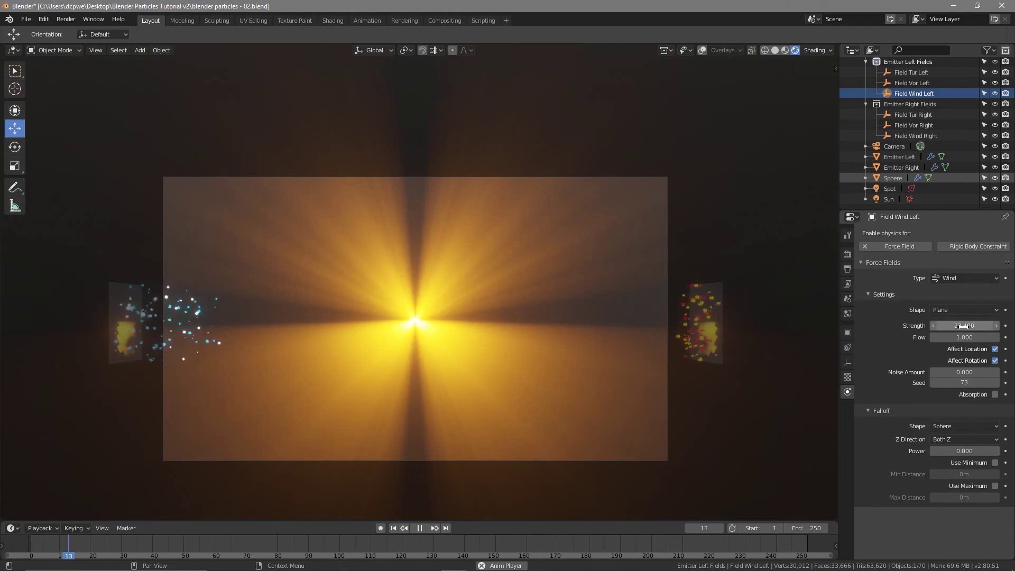
left_click_drag(964, 326, 814, 325)
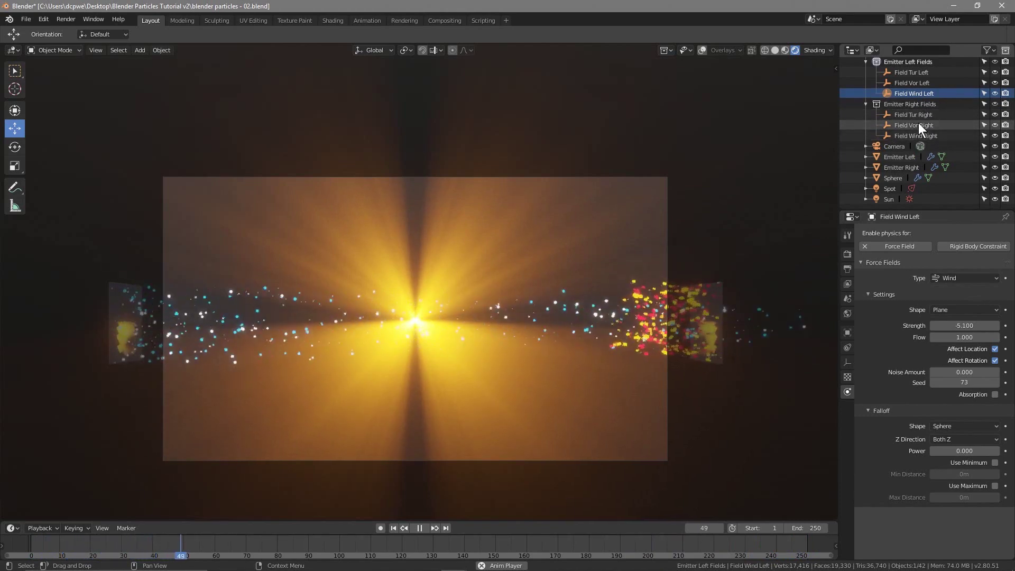
left_click(925, 135)
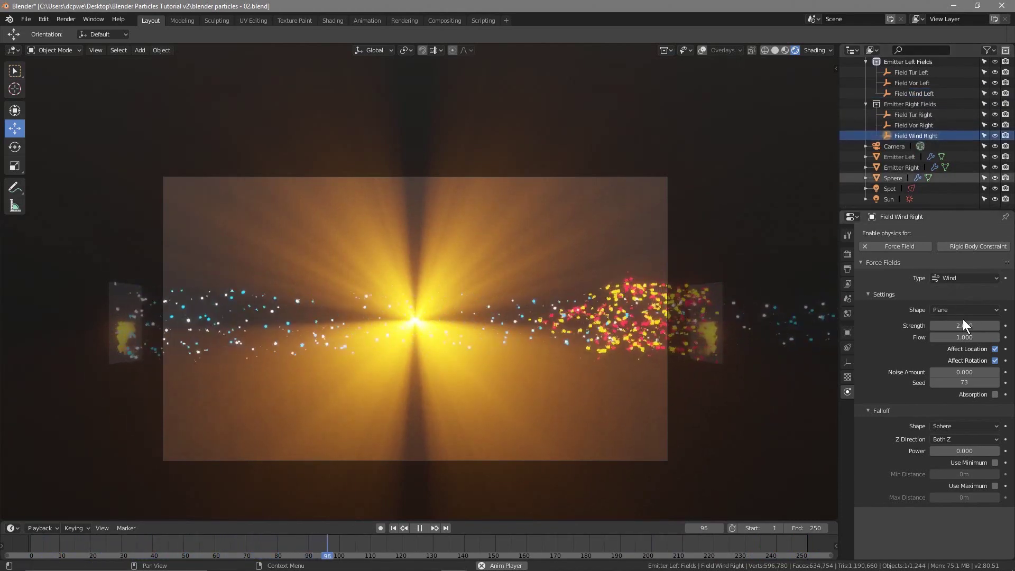
left_click(915, 93)
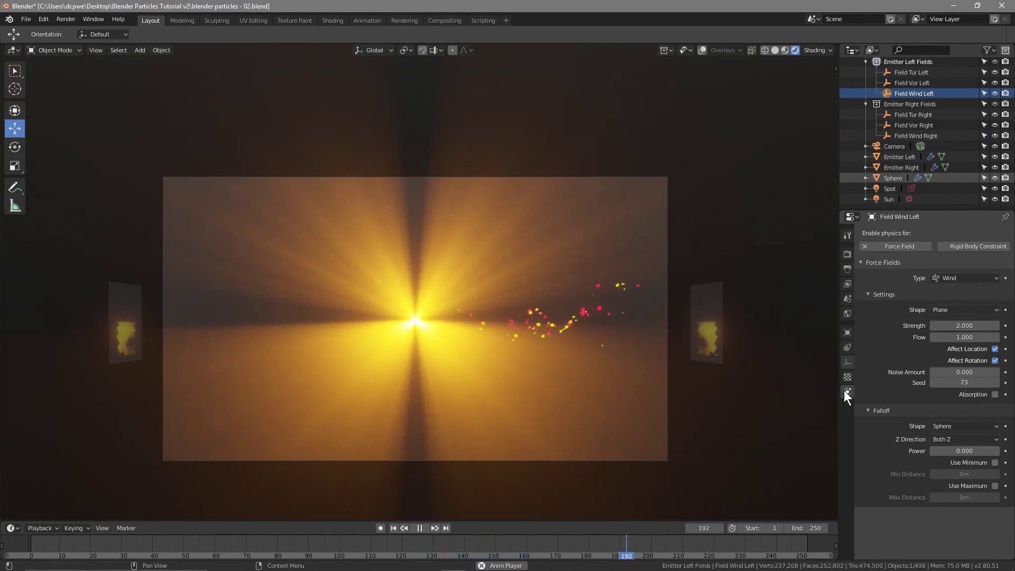
Delete Emitter Left's particle bake and pause the animation.
left_click(896, 159)
left_click(846, 421)
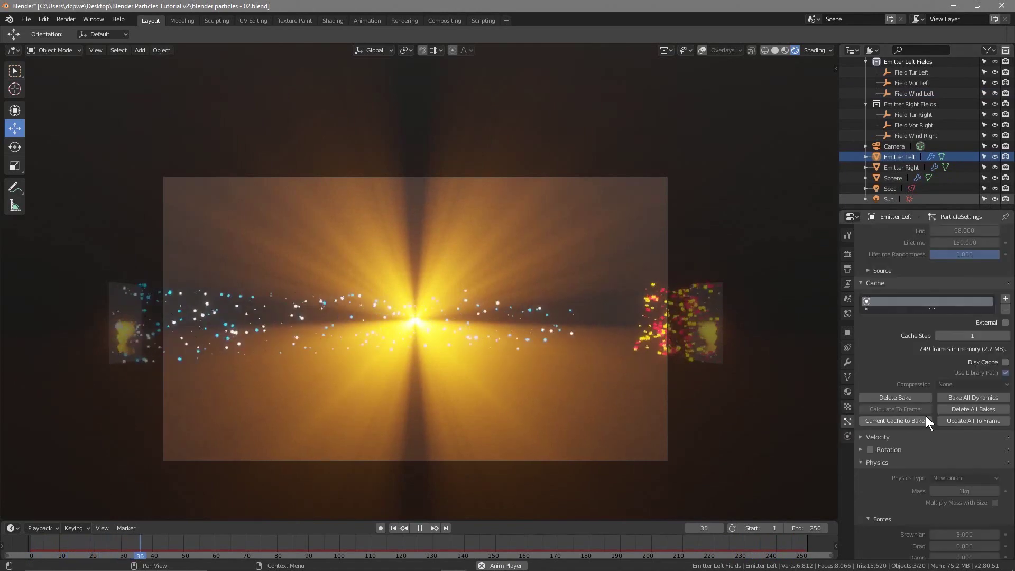
scroll(925, 415, "down", 3)
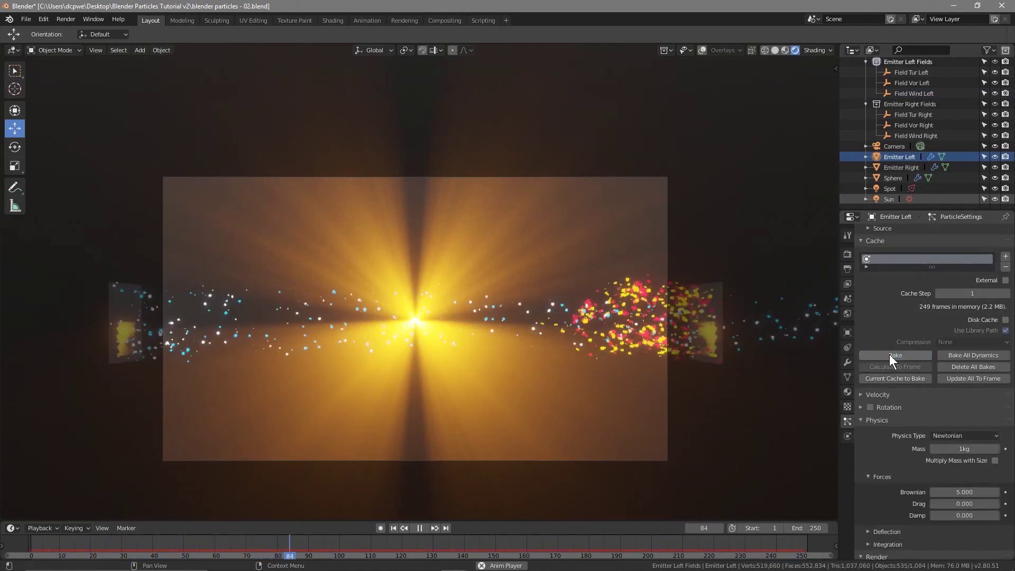
left_click(419, 528)
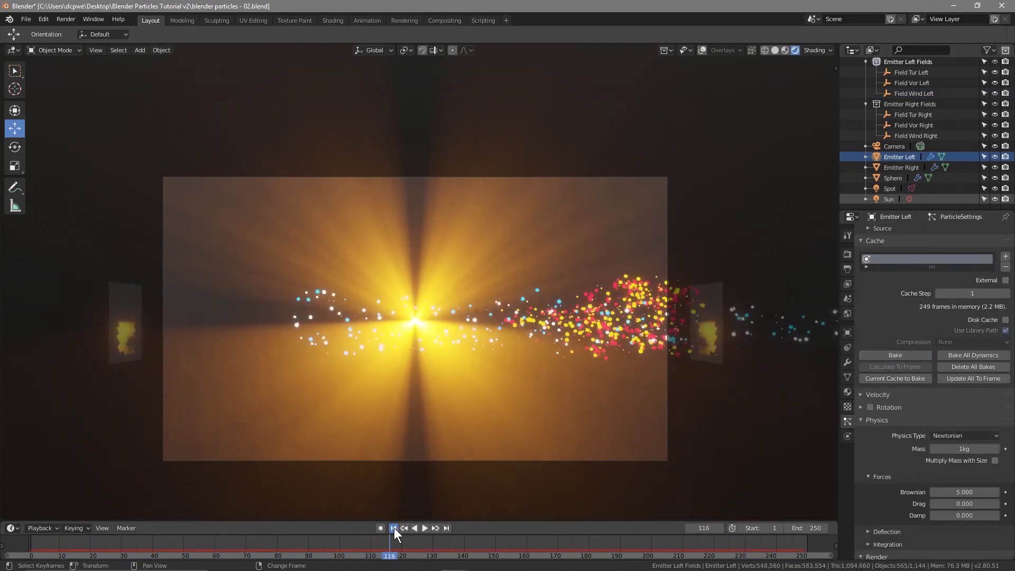
Return to frame 1, save the file, and preview the particle animation briefly.
left_click(394, 527)
left_click(26, 19)
left_click(47, 100)
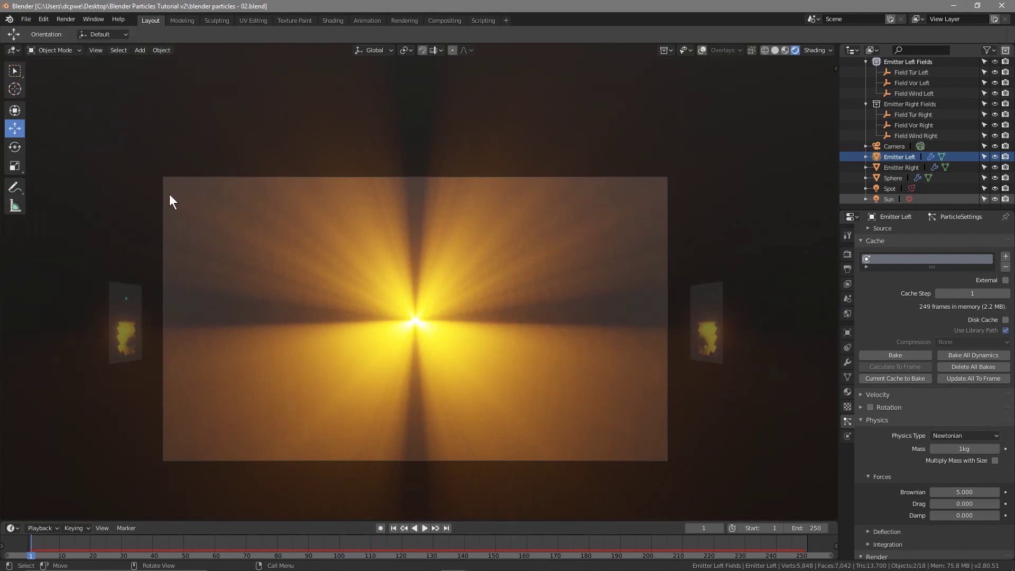
left_click(425, 528)
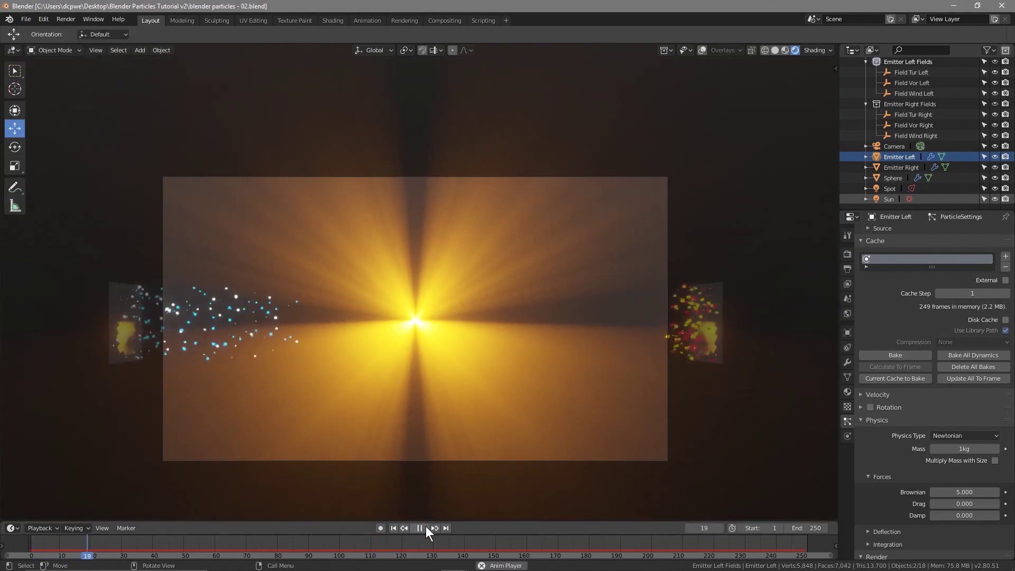
left_click(425, 529)
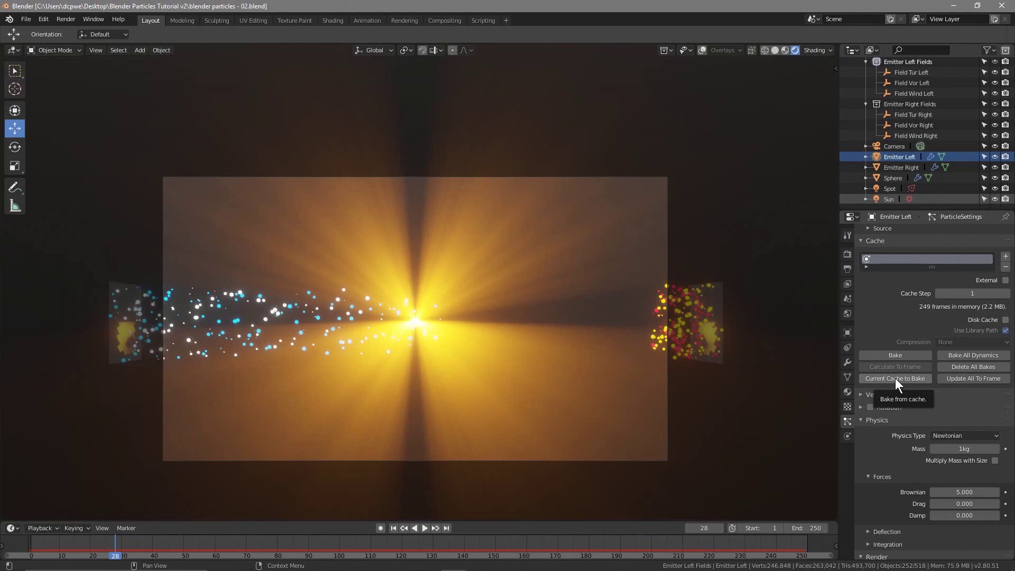
Try baking Emitter Left's particles from the current cache, preview them from frame 1, and delete that bake.
left_click(910, 379)
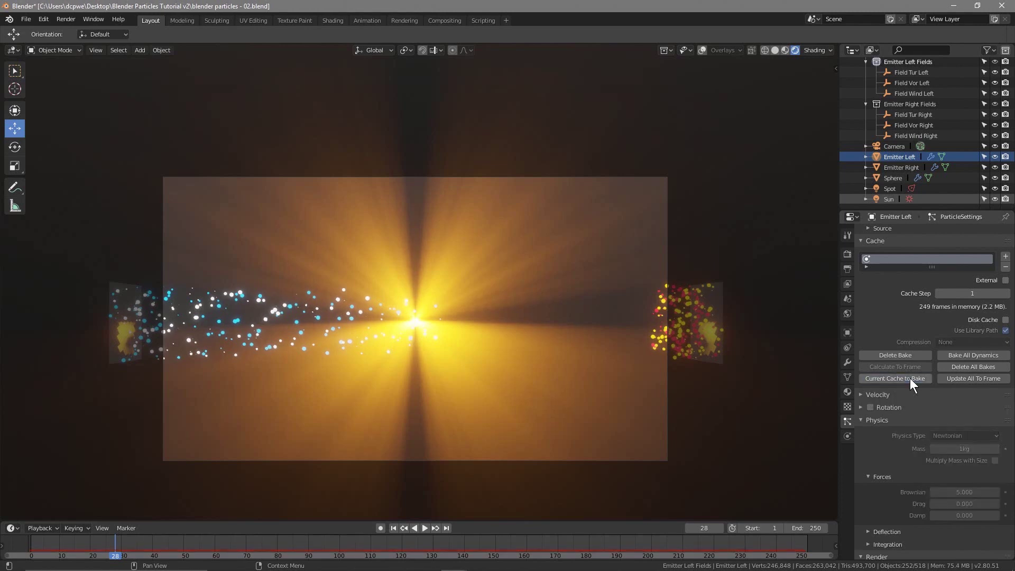
left_click(394, 528)
left_click(423, 528)
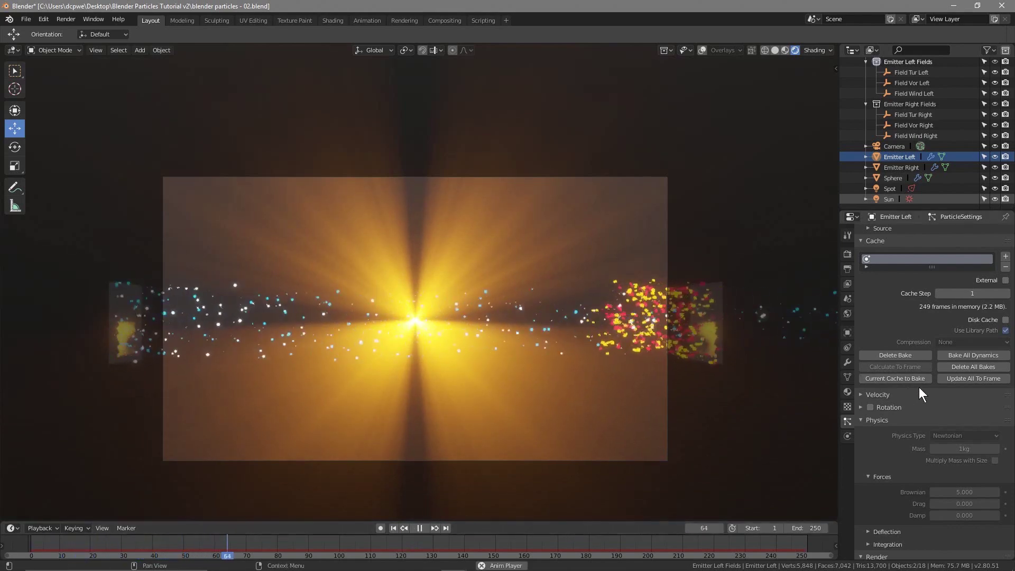
left_click(420, 527)
left_click(396, 527)
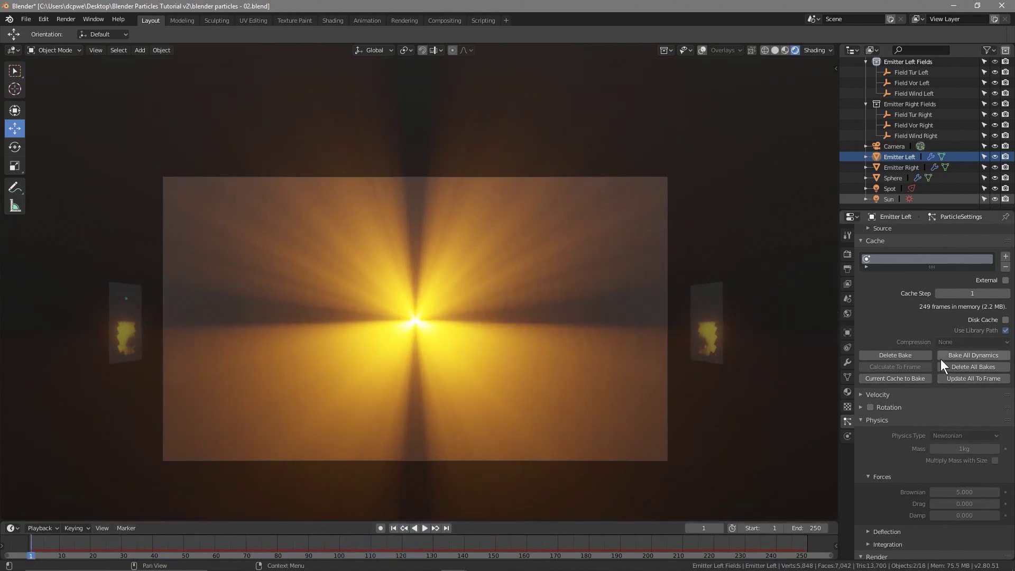
left_click(910, 355)
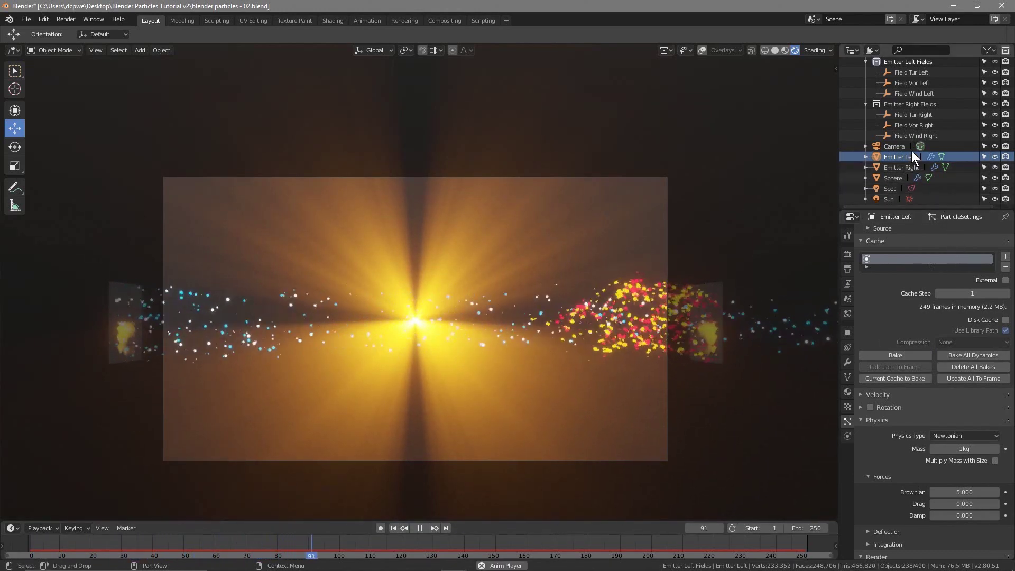
Compare the wind force settings of Field Wind Left and Field Wind Right.
left_click(918, 95)
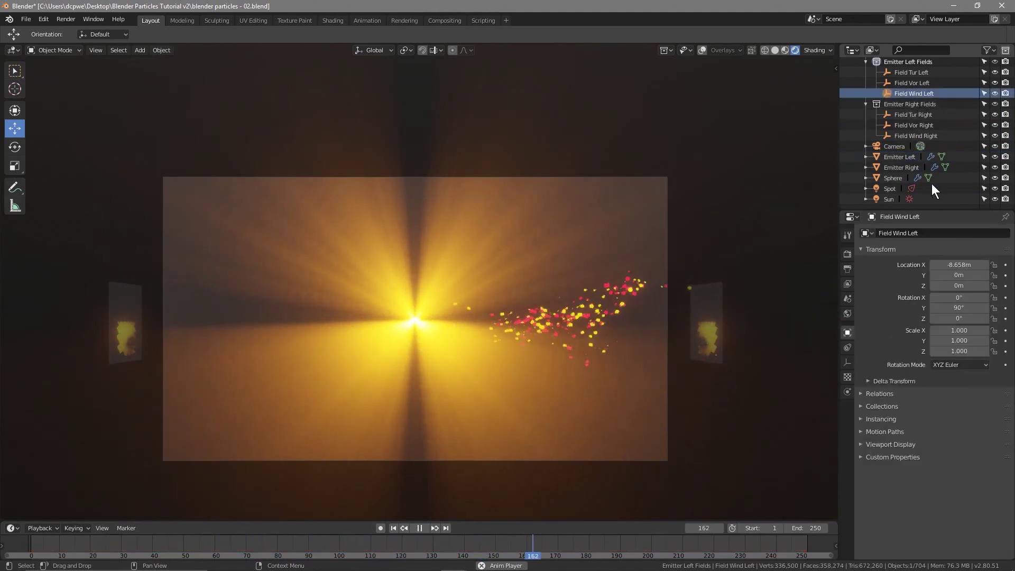
left_click(847, 392)
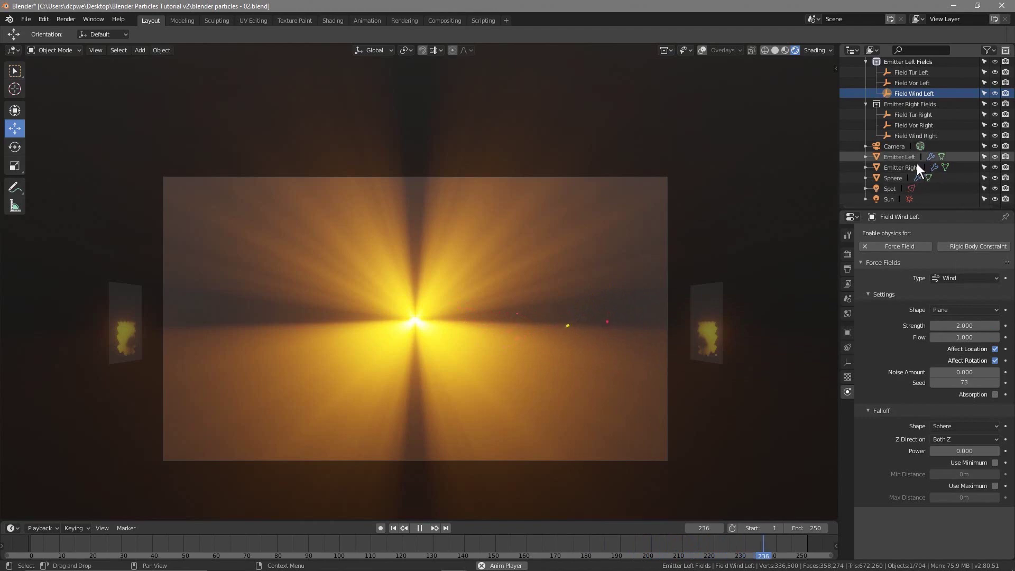
left_click(919, 136)
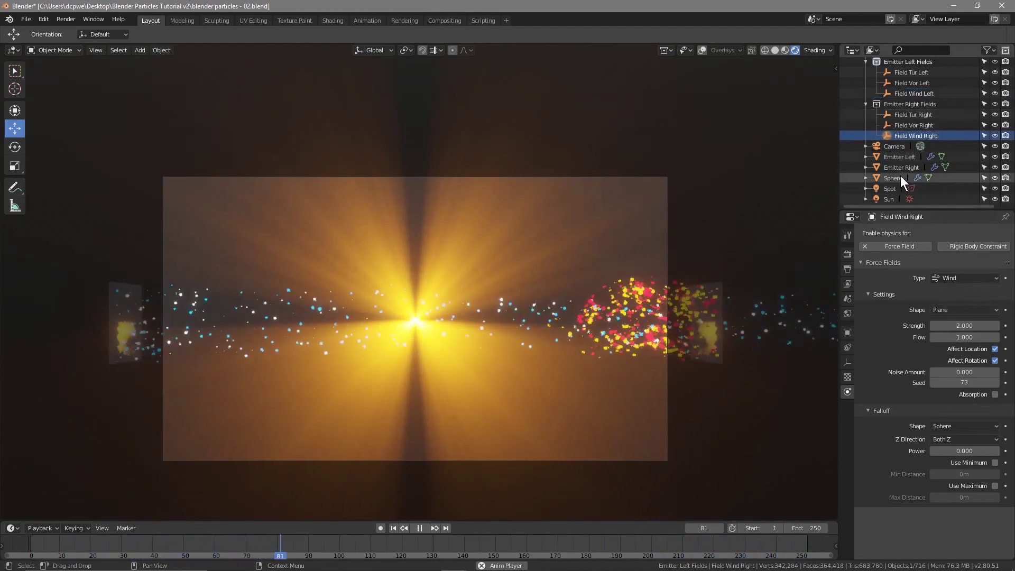
Convert Emitter Left's current particle cache to a bake and save the file.
left_click(898, 157)
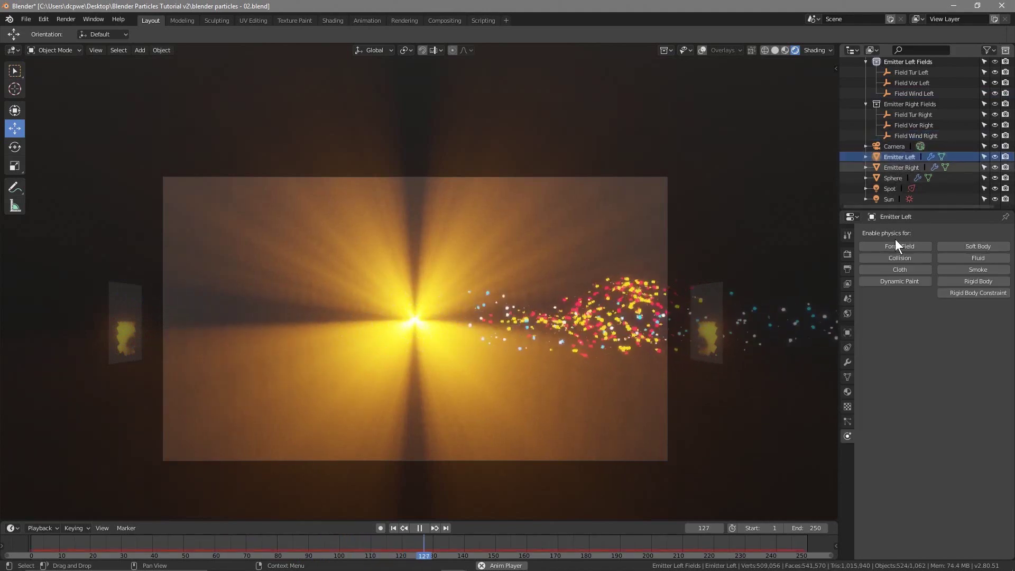
left_click(848, 421)
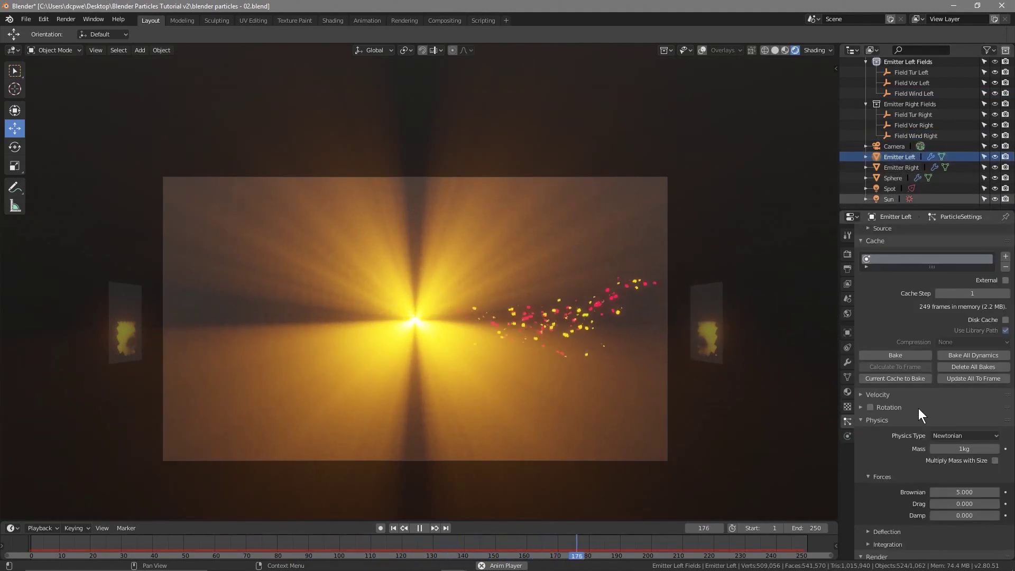
scroll(918, 408, "down", 2)
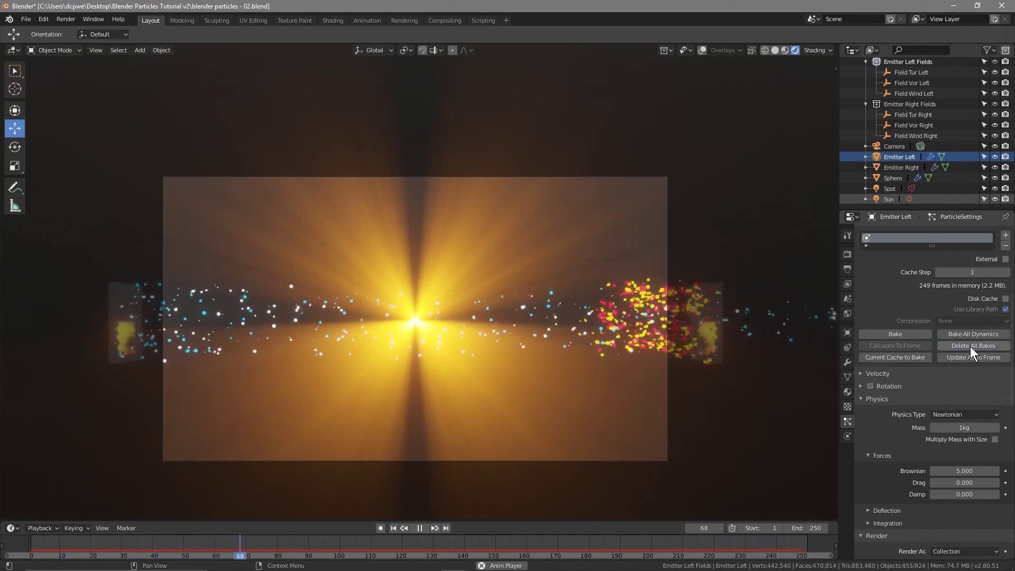
left_click(911, 358)
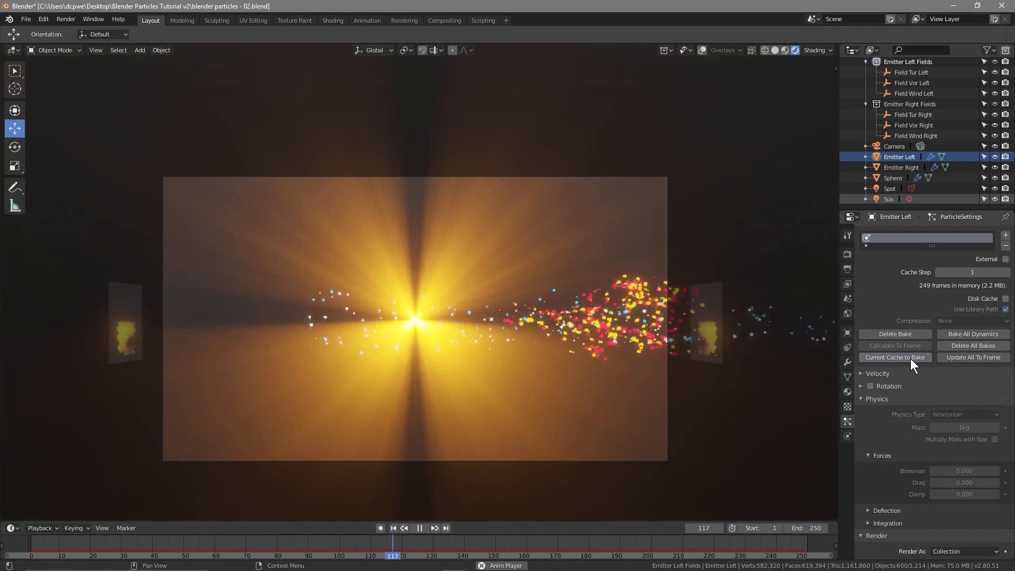
left_click(26, 19)
left_click(53, 101)
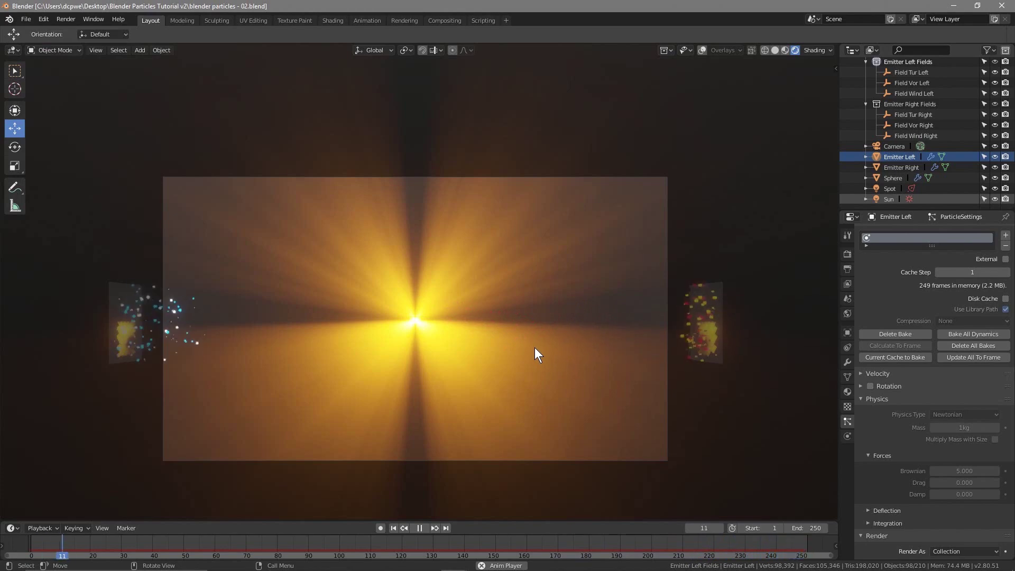
Update all particle bakes to the current frame, preview the animation from frame 1, and return to frame 1.
left_click(974, 357)
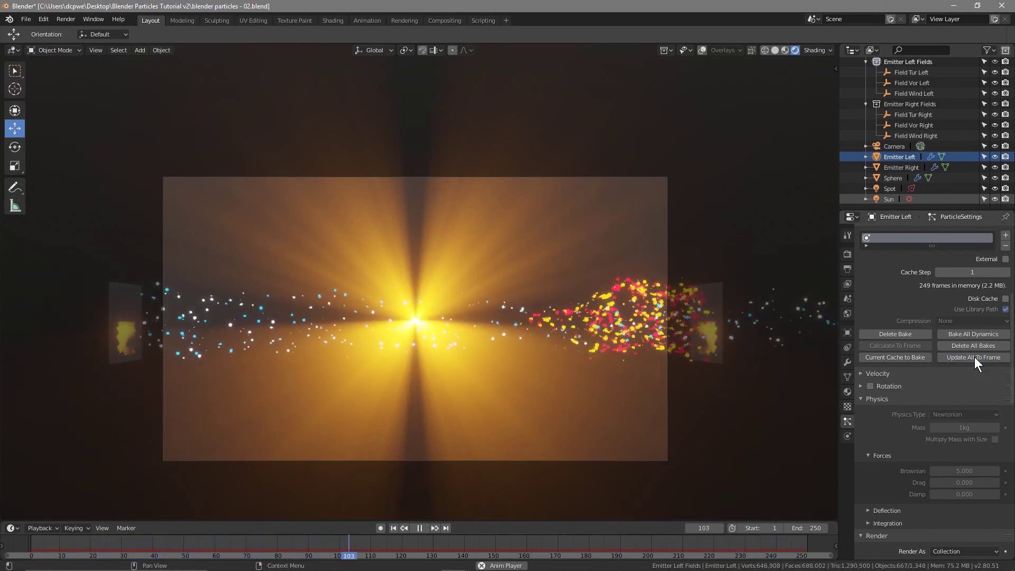
left_click(419, 528)
left_click(393, 528)
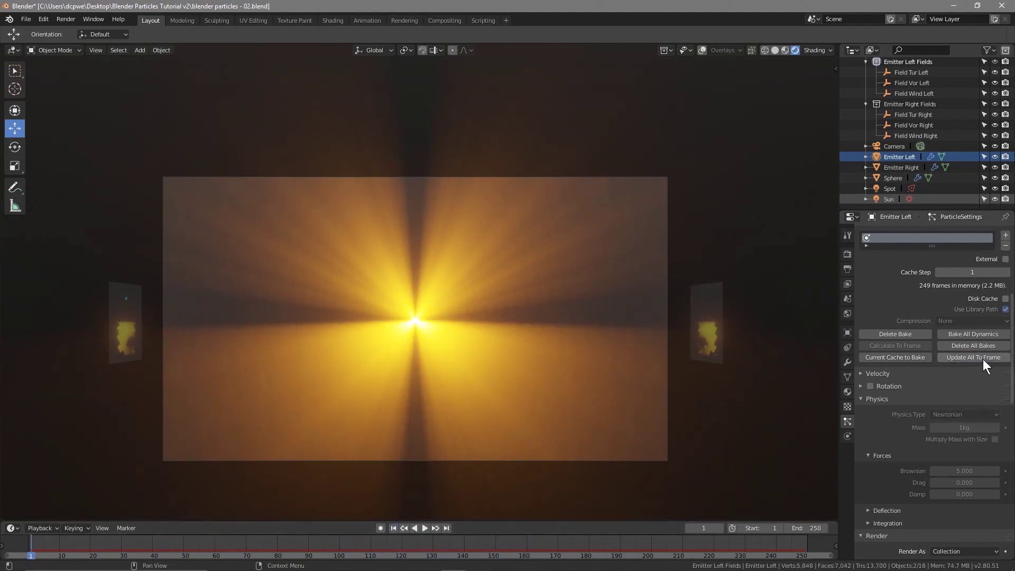
left_click(420, 526)
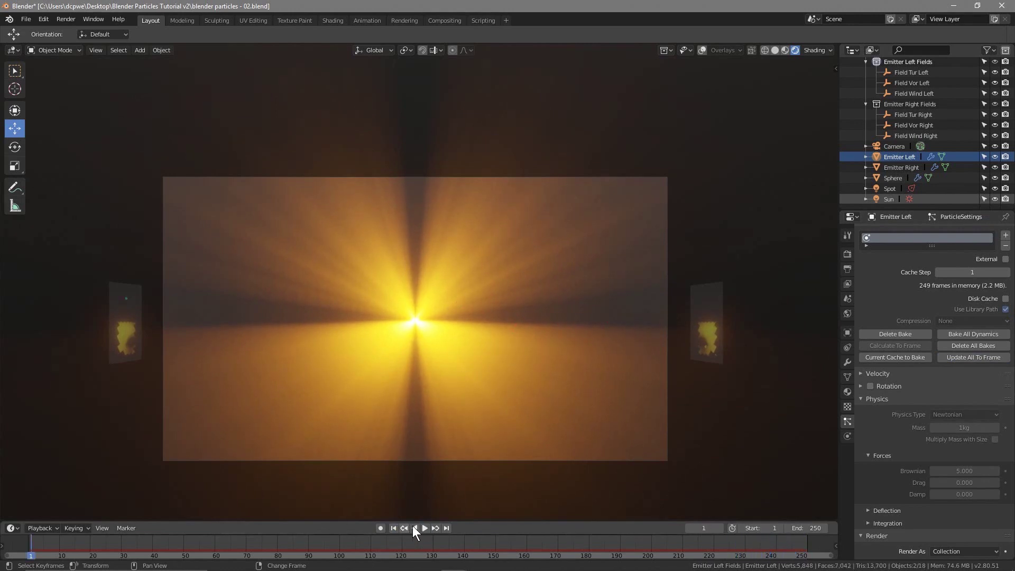
left_click(423, 525)
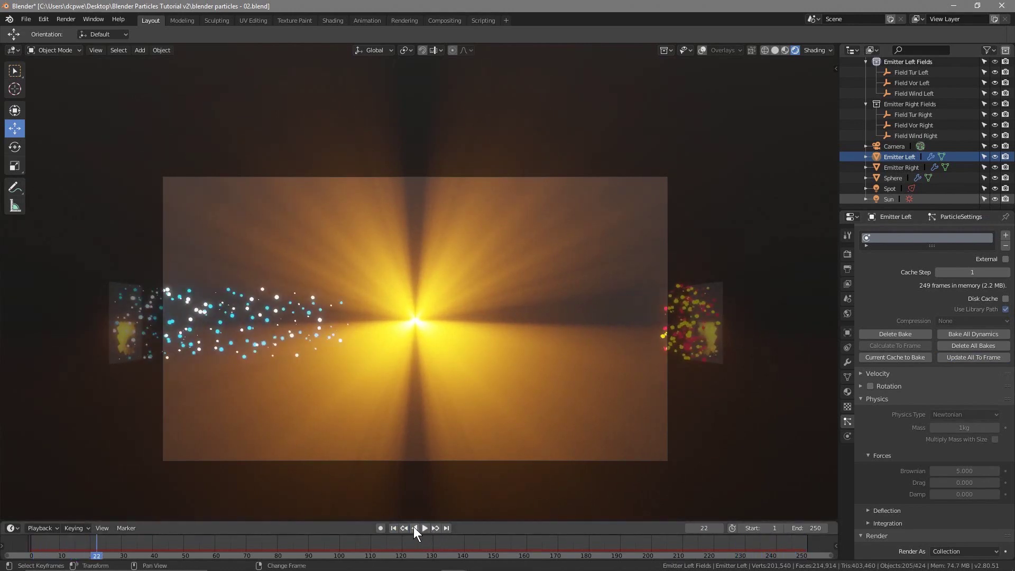
left_click(393, 528)
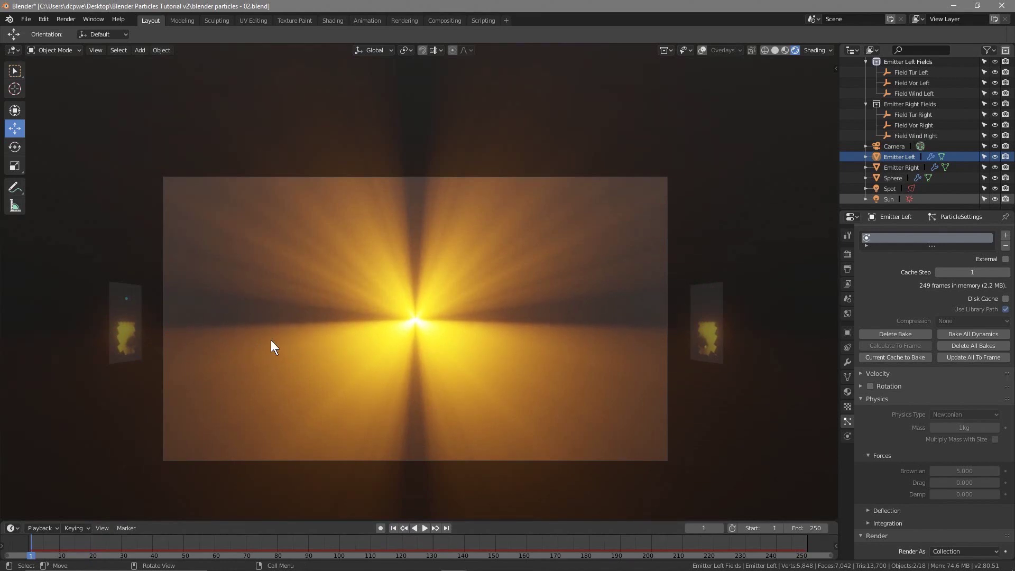
Bake all dynamics in the scene, preview the particles briefly, and return to frame 1.
left_click(967, 335)
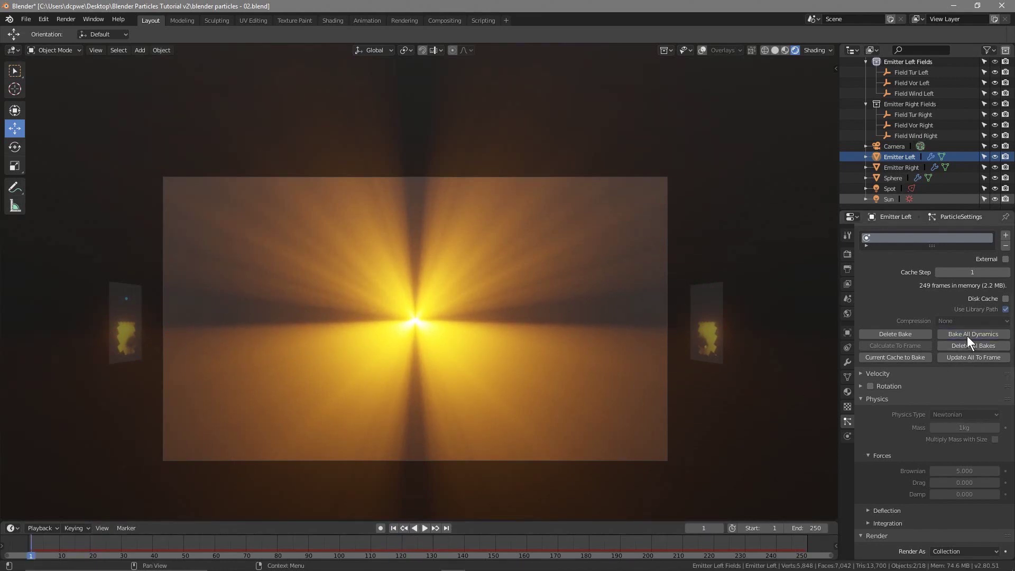
left_click(425, 528)
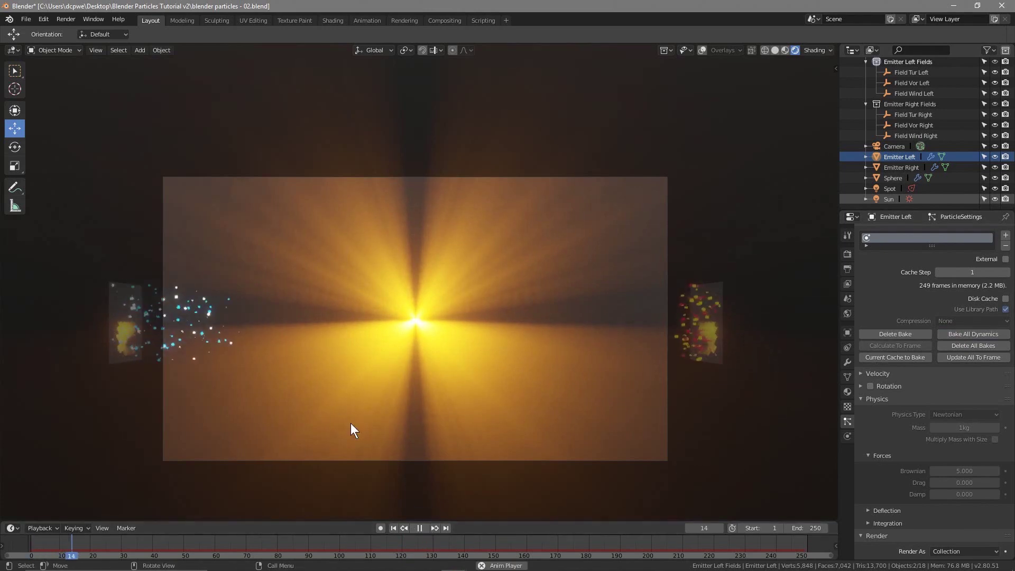
left_click(421, 527)
left_click(394, 527)
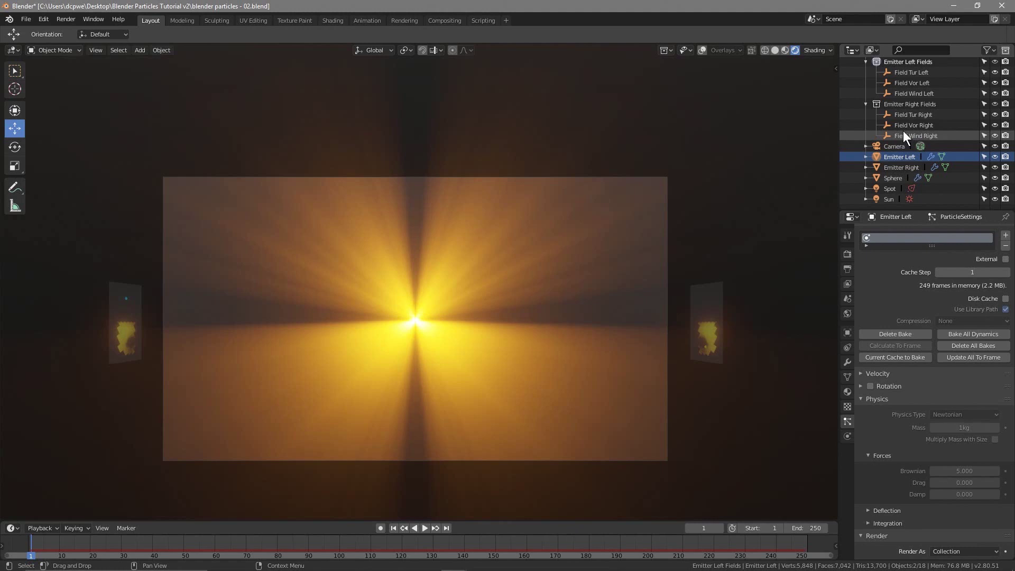
Compare the wind, vortex and turbulence force field settings of Emitter Left with those of Emitter Right.
left_click(910, 95)
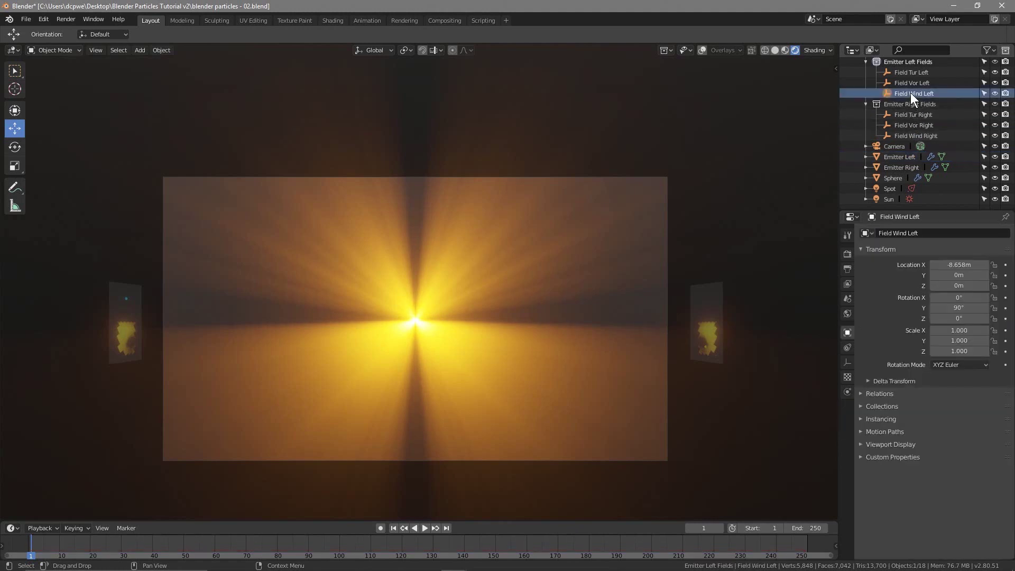
left_click(847, 391)
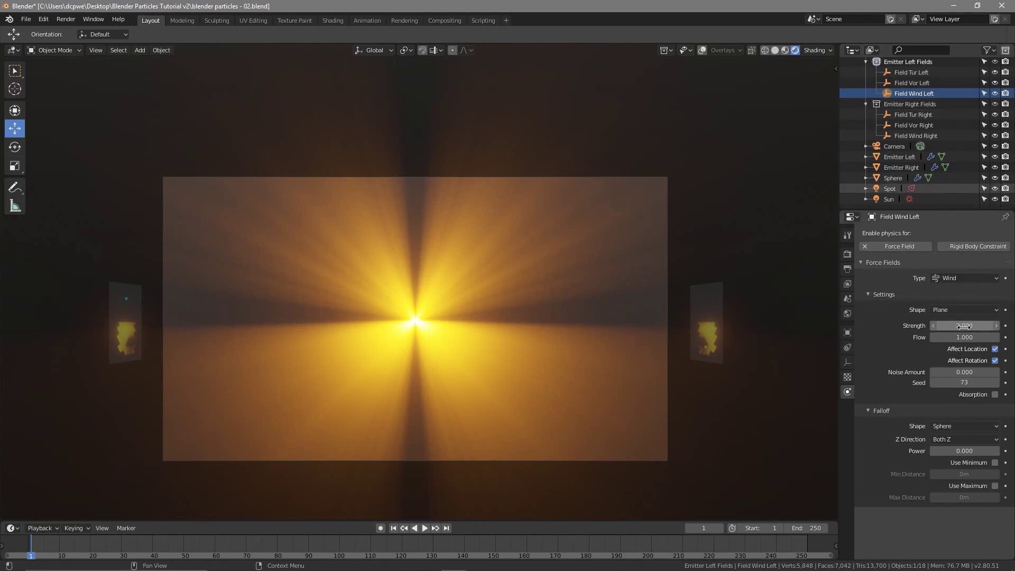
left_click(912, 136)
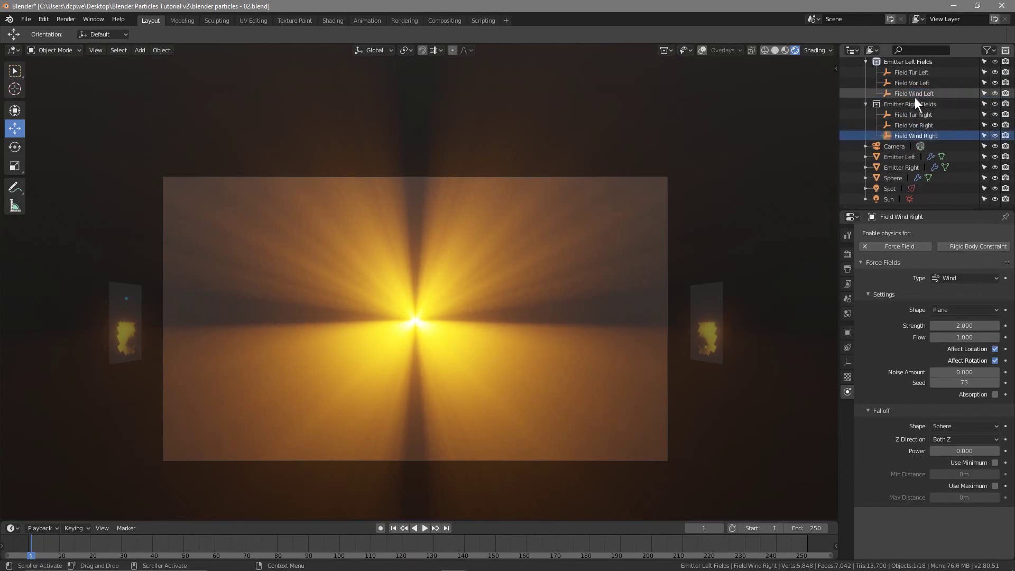
left_click(914, 96)
left_click(912, 135)
left_click(916, 84)
left_click(916, 74)
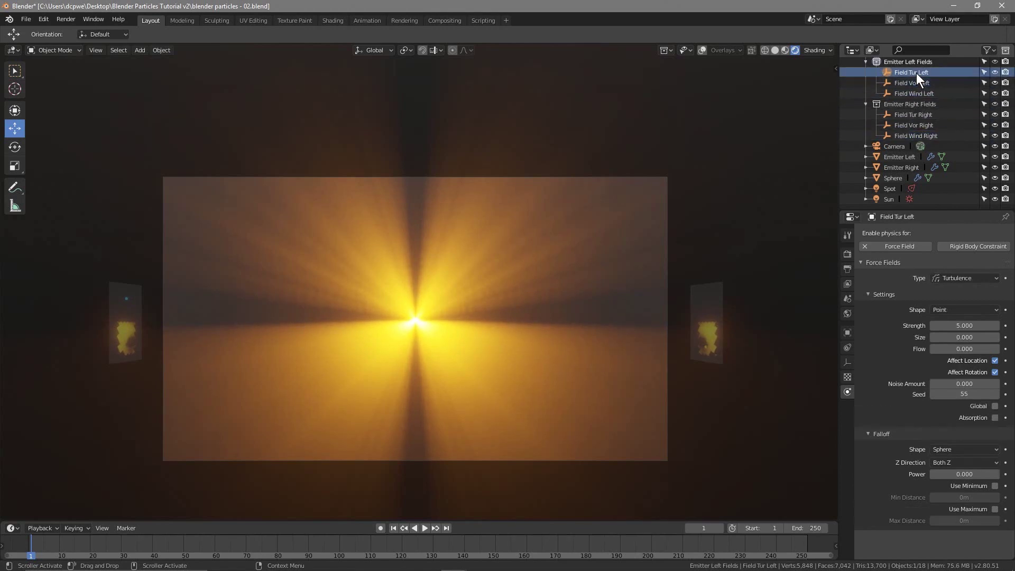
left_click(915, 114)
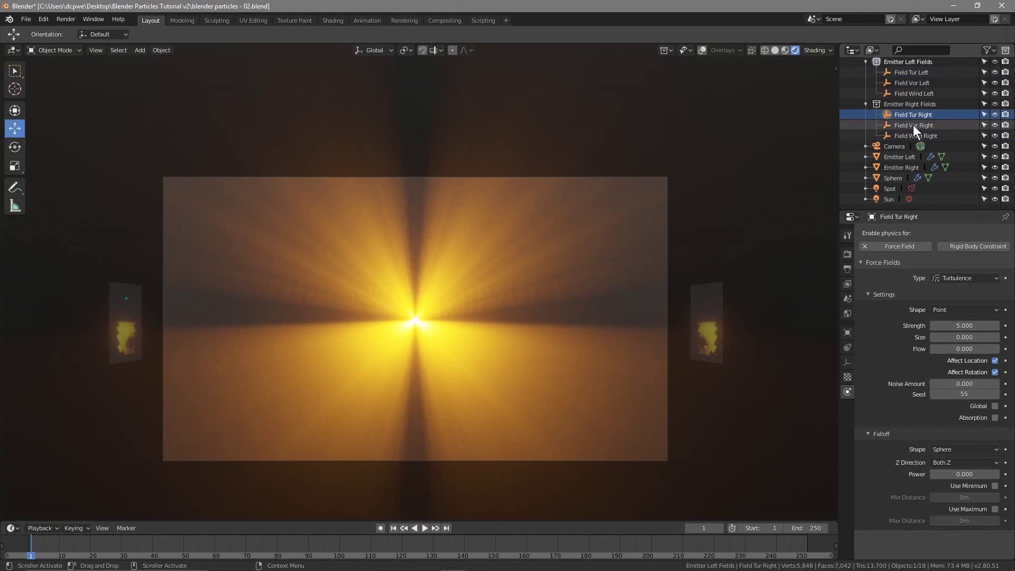
left_click(913, 125)
left_click(912, 135)
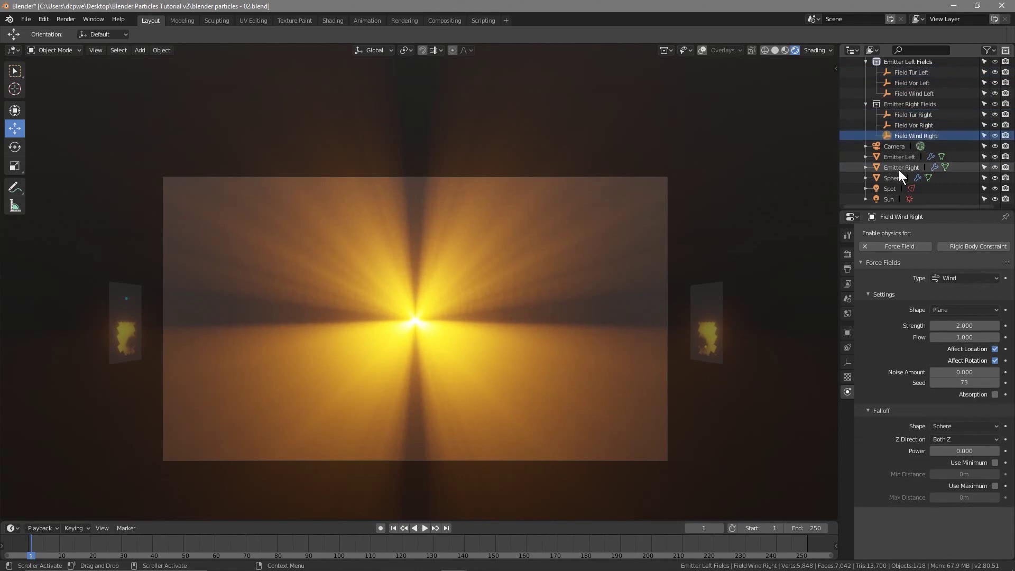
Run Bake All Dynamics again from Emitter Left's particle cache settings.
left_click(901, 157)
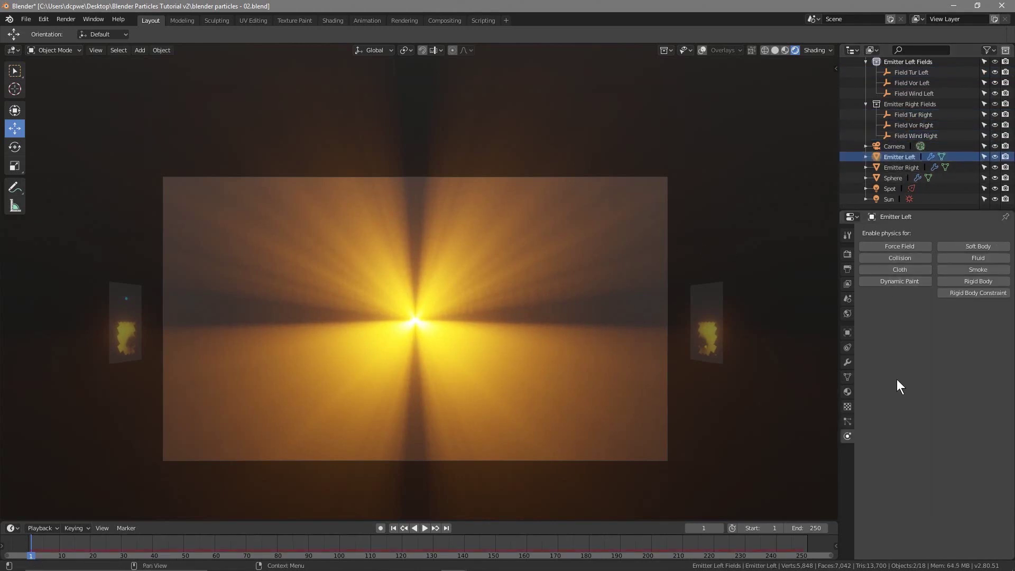
left_click(848, 421)
left_click(954, 342)
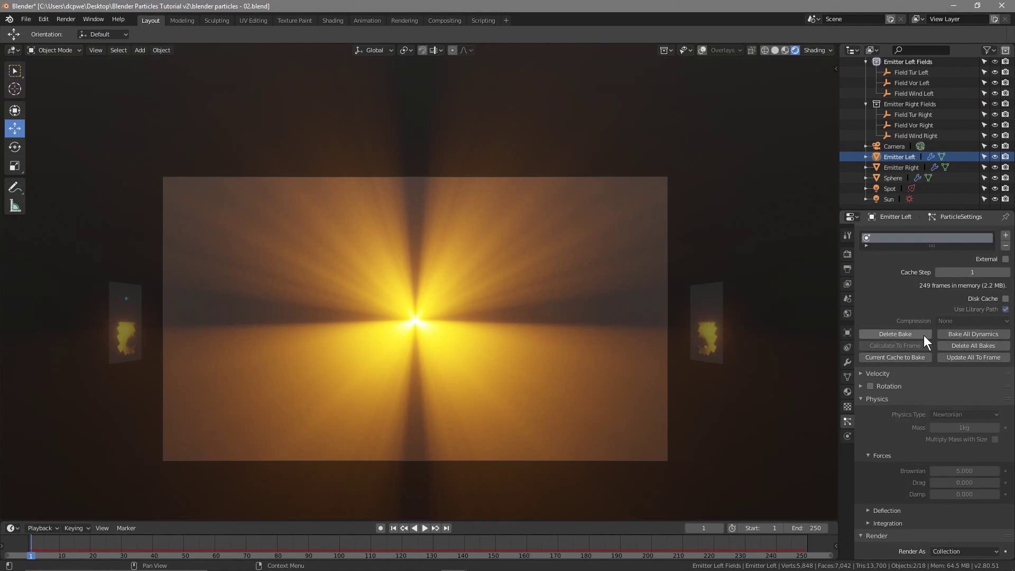
left_click(966, 333)
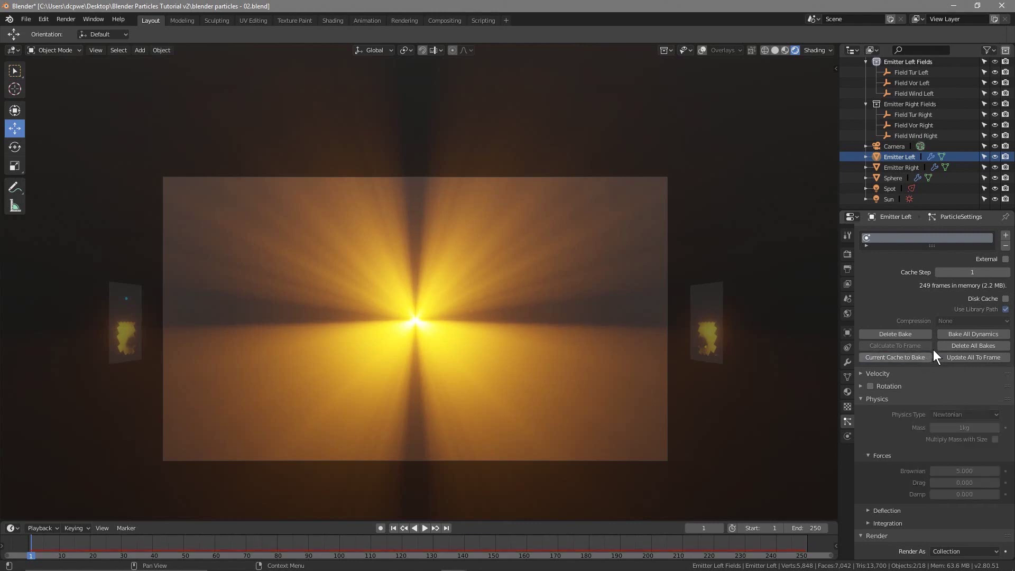
Delete Emitter Left's particle bake, bake its simulation afresh from frame 1, and play the animation.
left_click(920, 337)
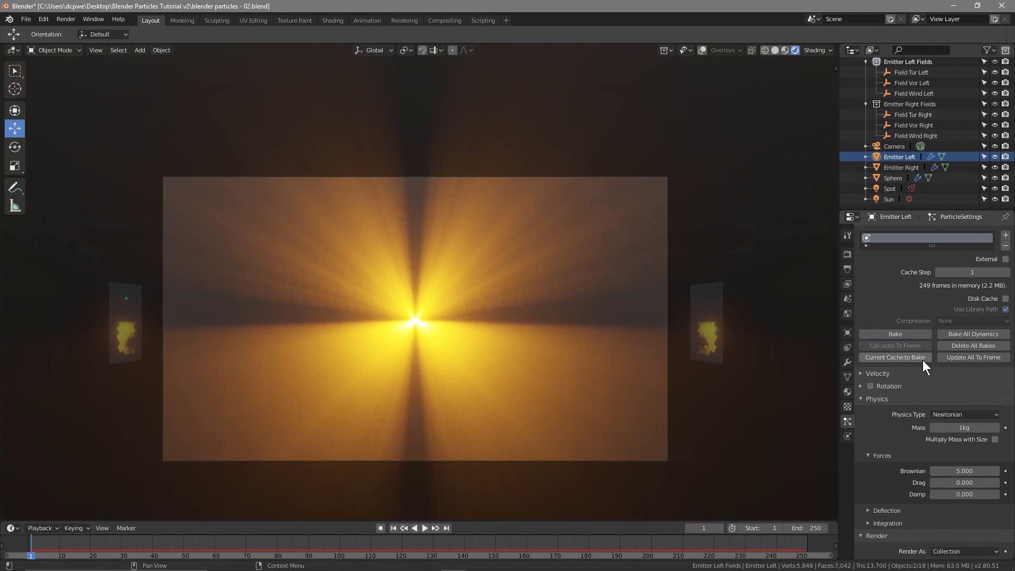
left_click(895, 335)
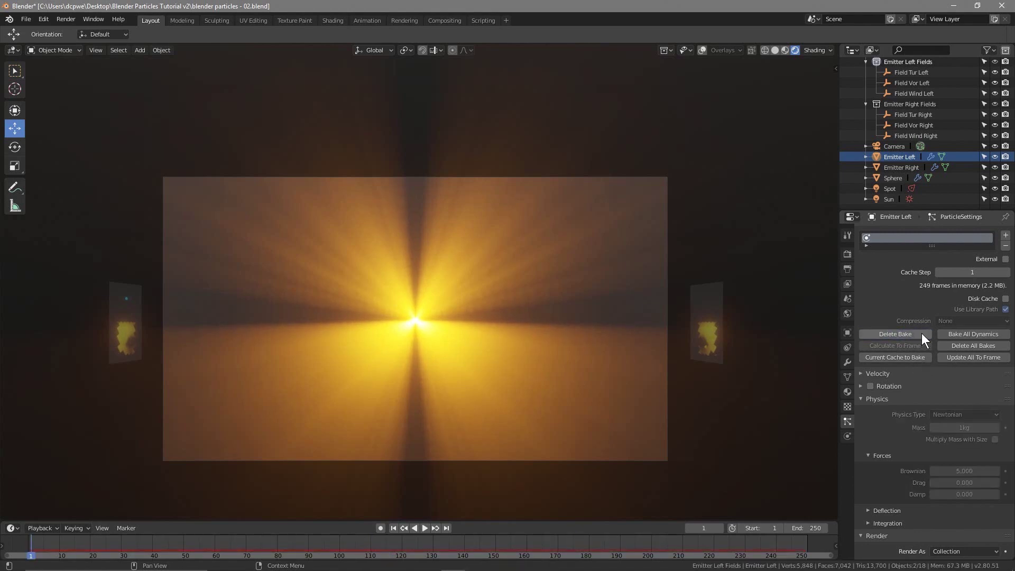
left_click(425, 528)
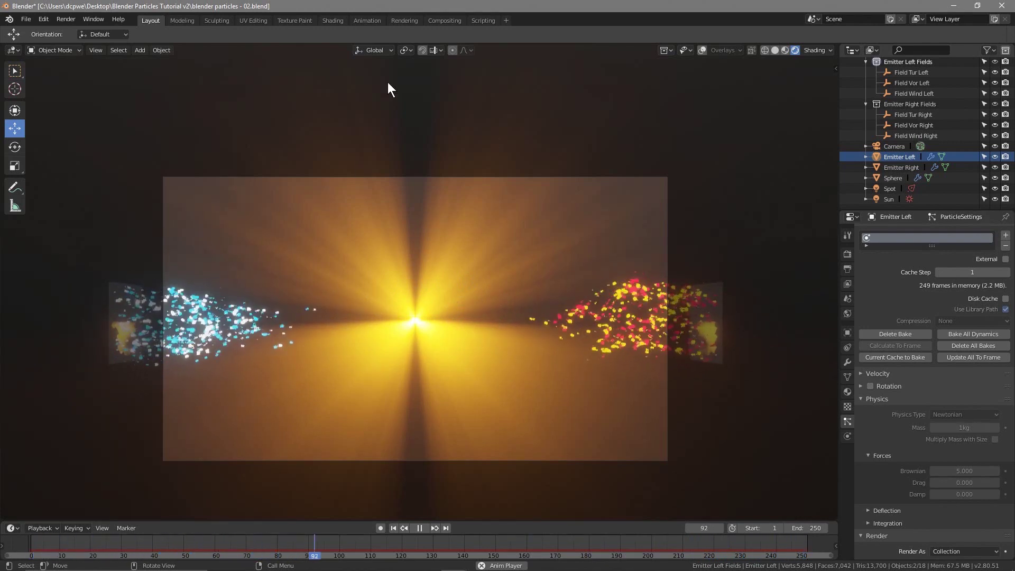
Save the blend file and stop the animation playback.
left_click(23, 20)
left_click(50, 97)
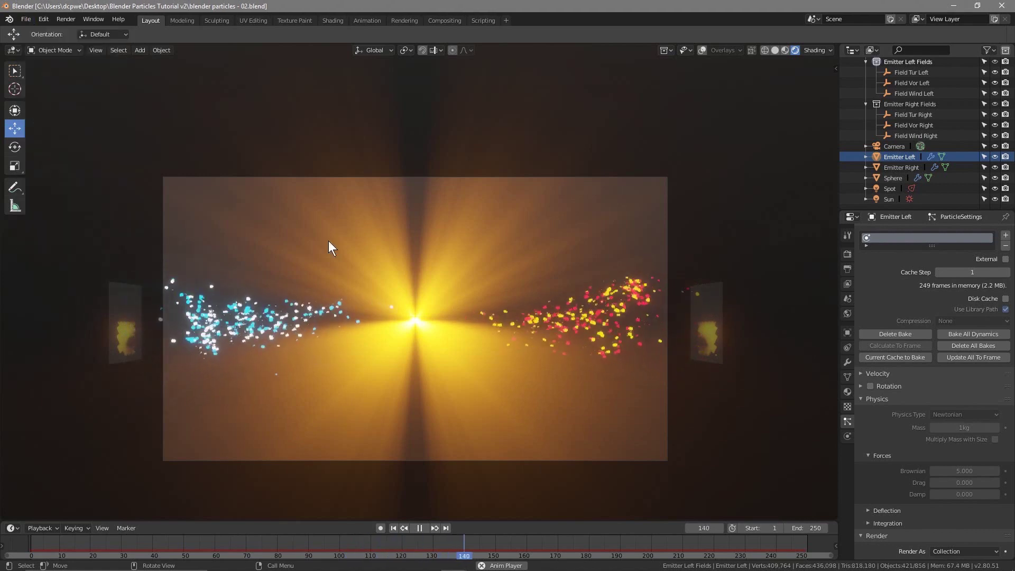
left_click(419, 527)
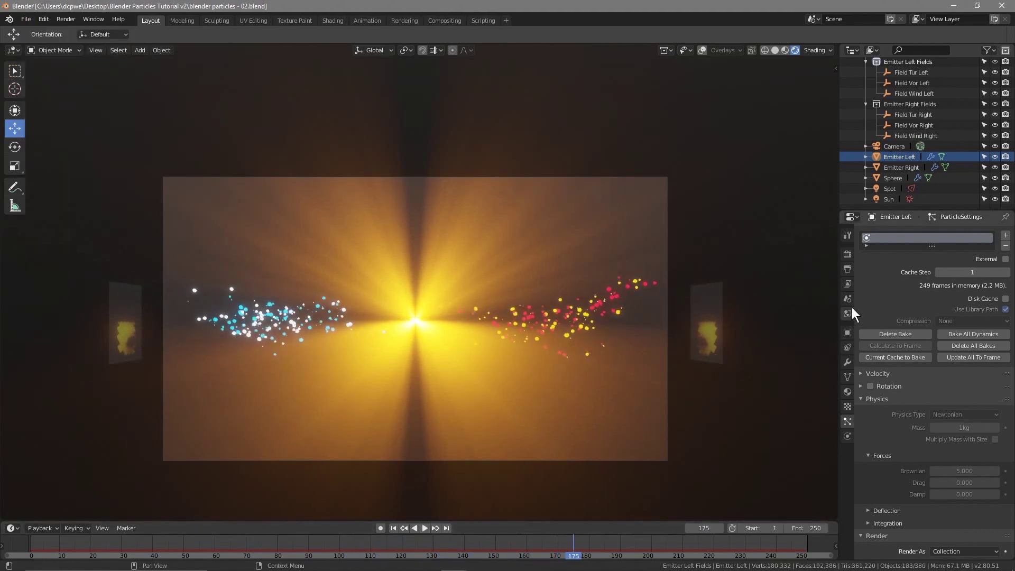
Set the scene's output frame rate to 30 fps and the file format to AVI JPEG.
left_click(848, 268)
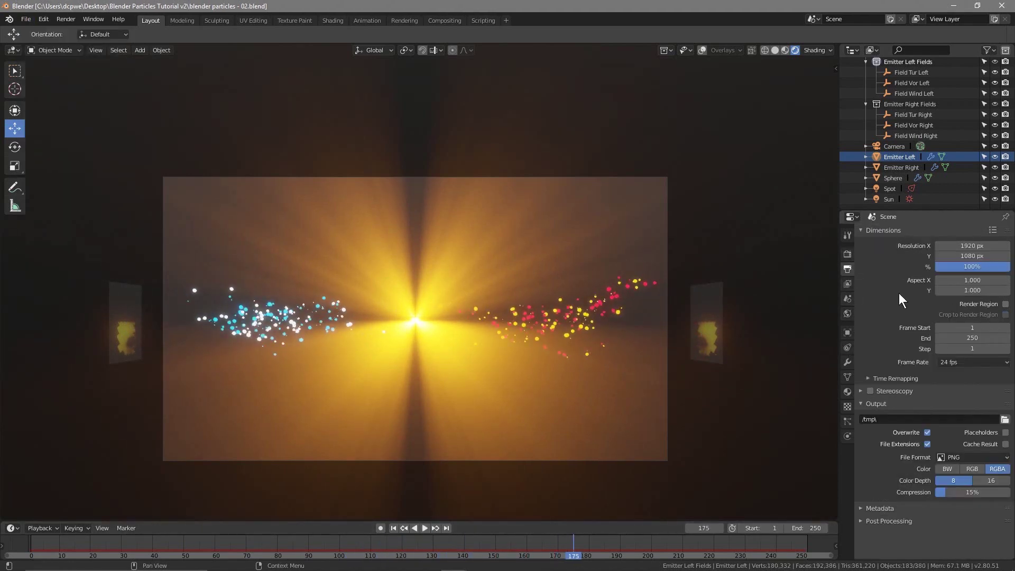
left_click(964, 361)
left_click(971, 419)
left_click(991, 460)
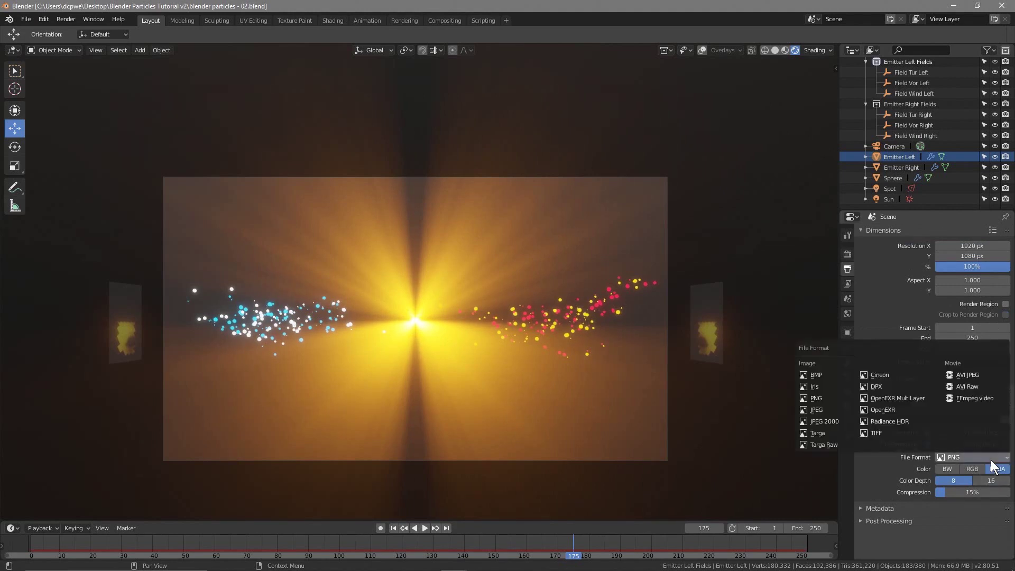
left_click(968, 376)
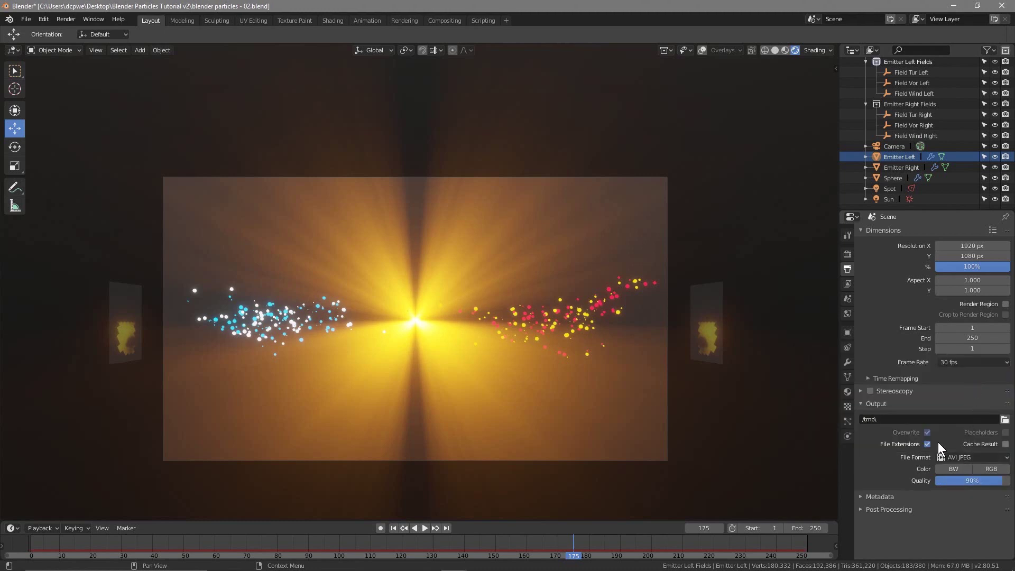
Set the render output path to the Blender Particles Tutorial v2 folder on the Desktop.
left_click(1004, 419)
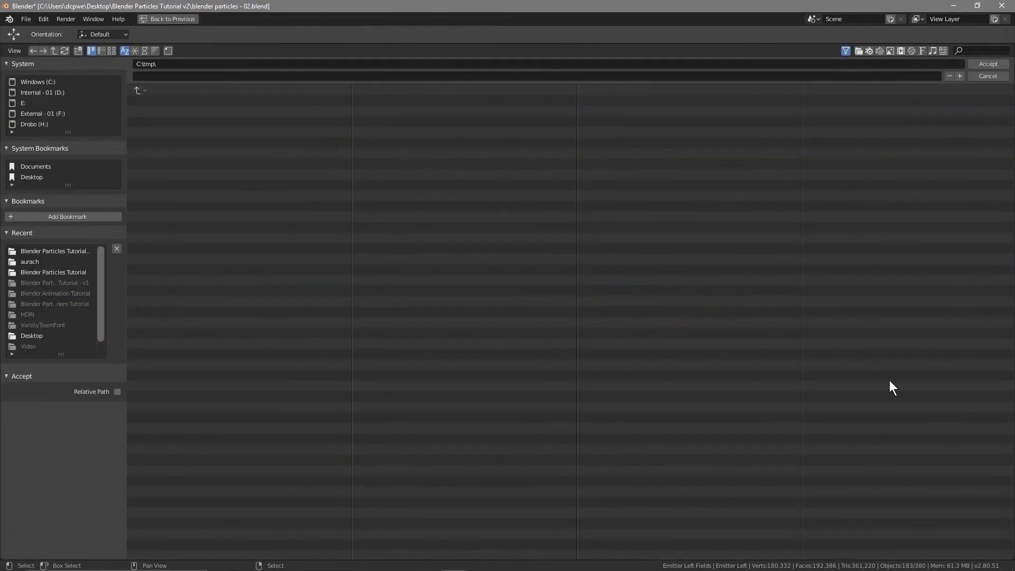
left_click(31, 177)
left_click(192, 110)
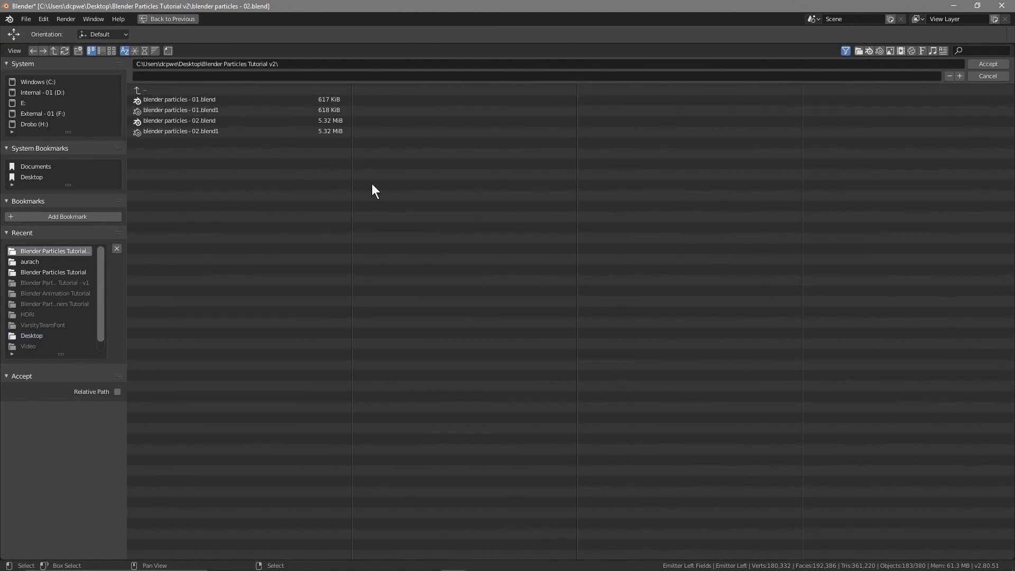
left_click(984, 65)
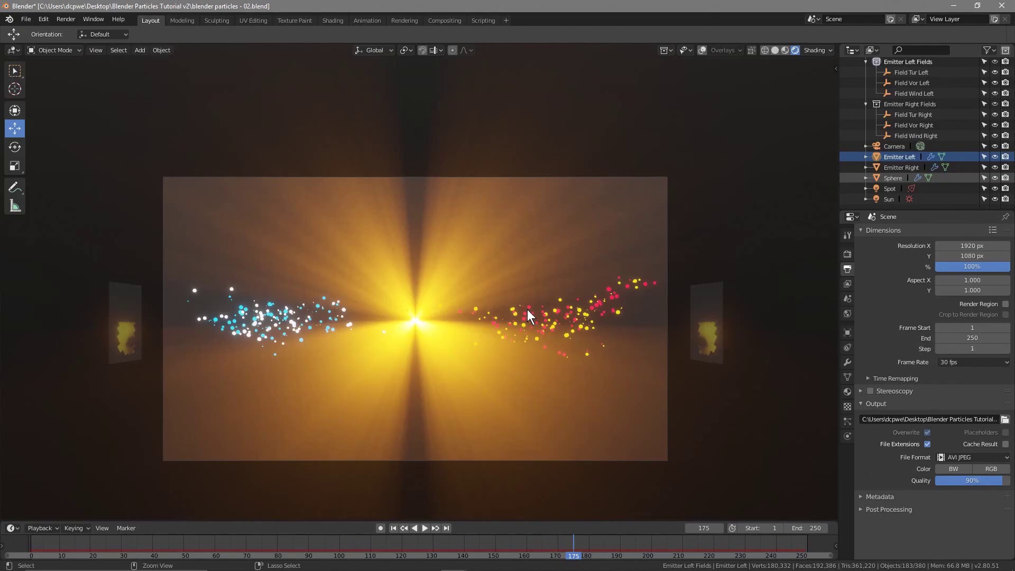
Render the full animation and show the whole frame in the render window.
key("ctrl+F12")
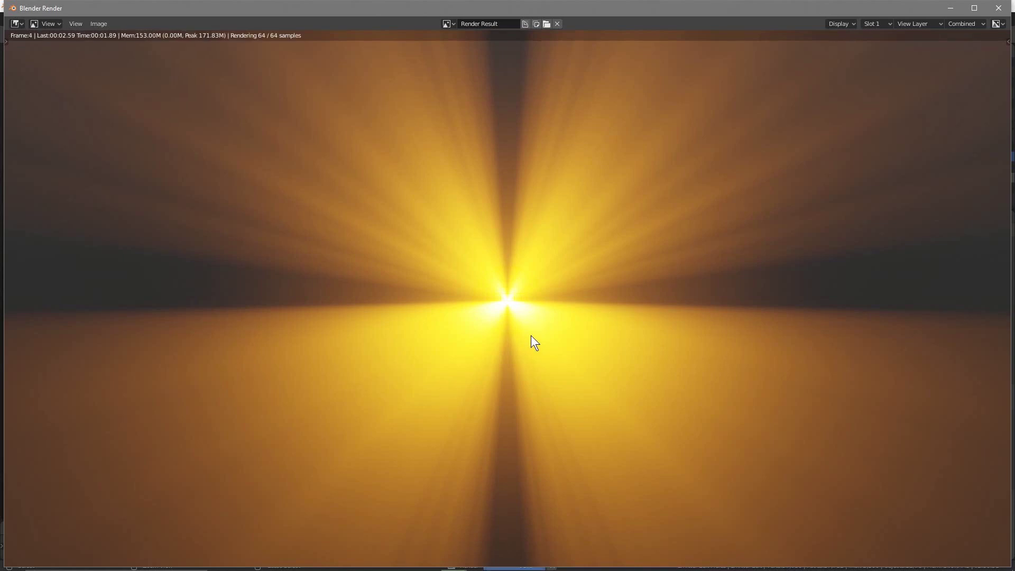
scroll(531, 335, "down", 1)
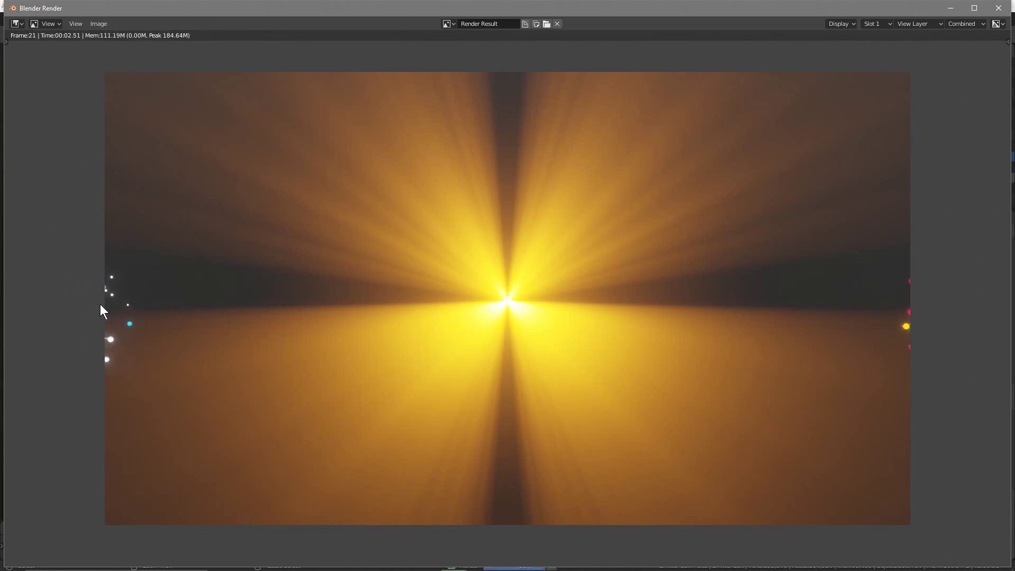
Check the render progress in the main and render windows, and minimize both to reveal the desktop.
left_click(950, 7)
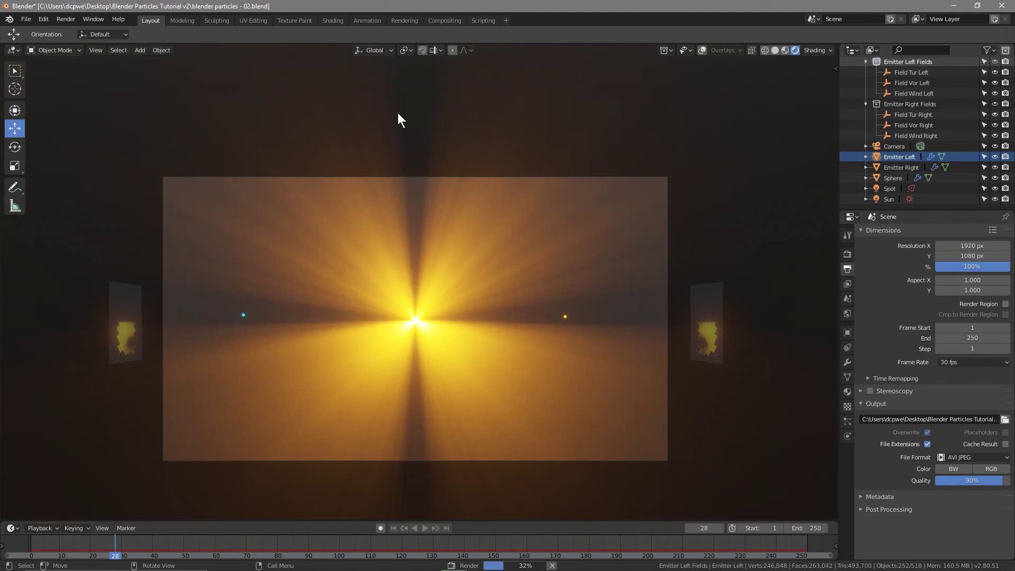
mouse_move(479, 566)
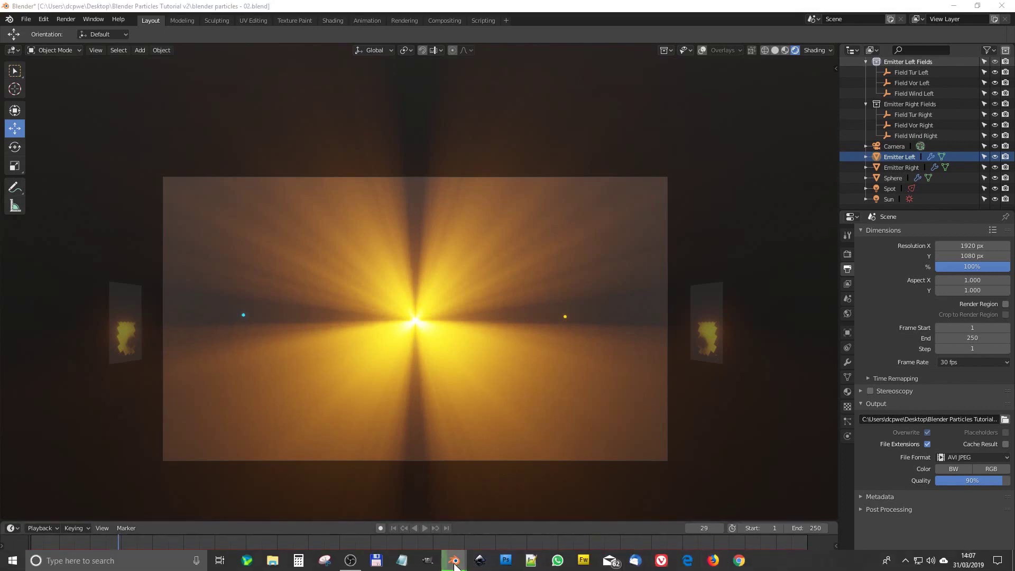
left_click(531, 514)
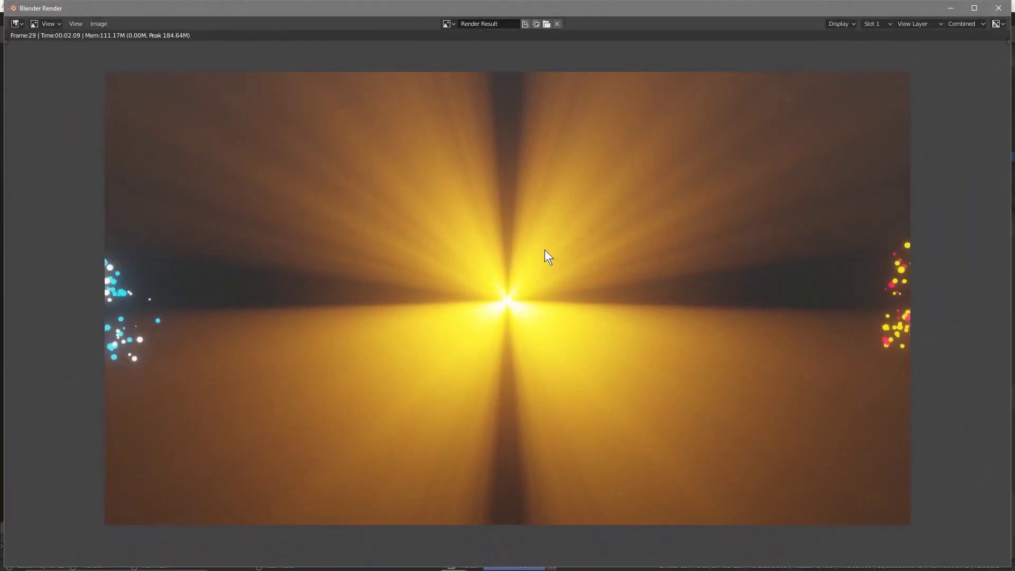
left_click(952, 8)
left_click(952, 7)
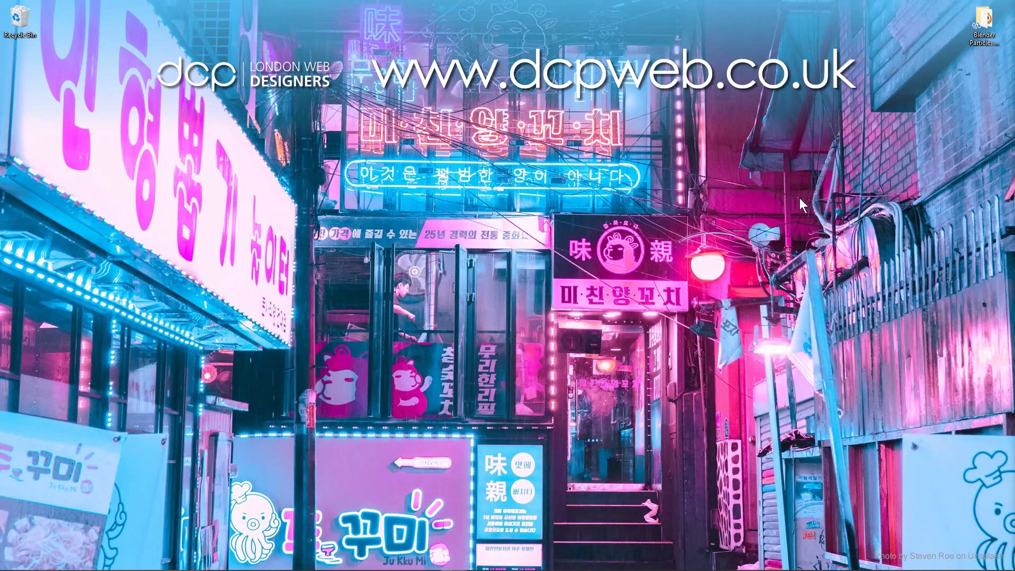